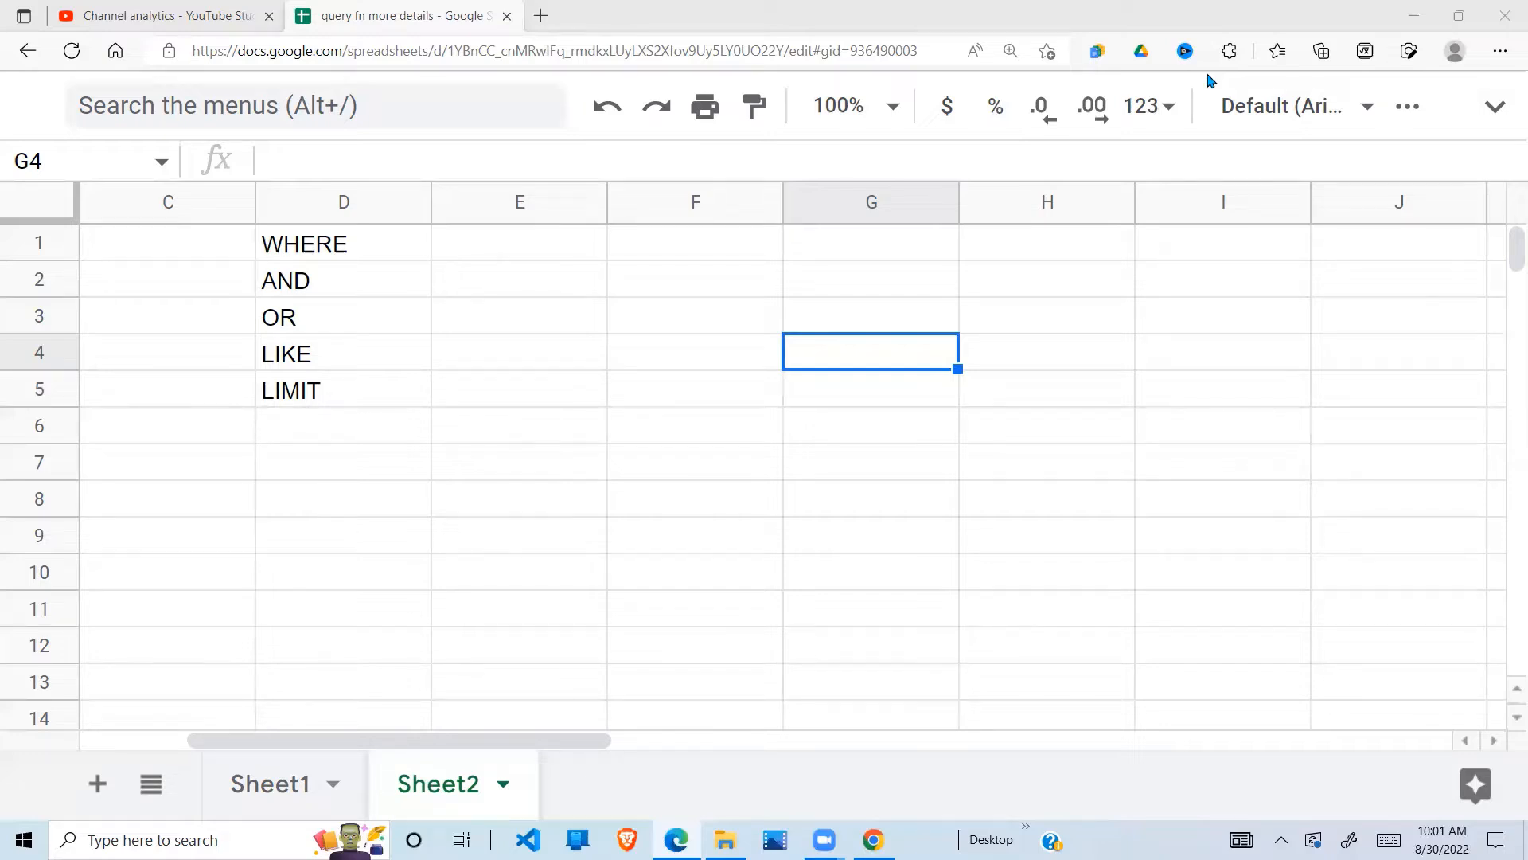
Step: Switch to Sheet1 and select the empty cell F2 beside the sales table
{"action": "left_click", "coordinate": [275, 792]}
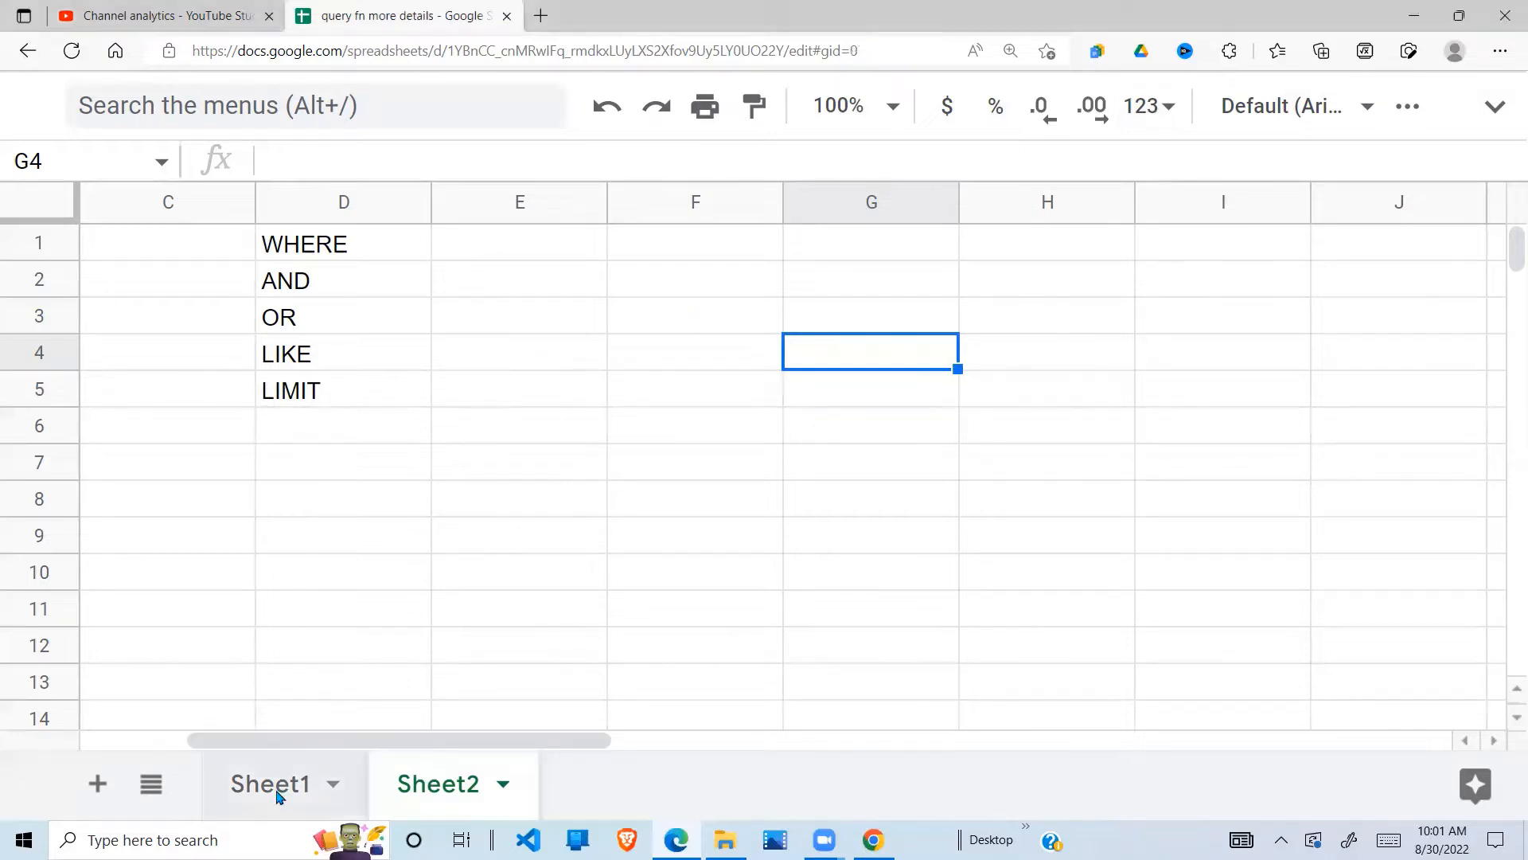
{"action": "left_click", "coordinate": [375, 641]}
{"action": "left_click", "coordinate": [508, 573]}
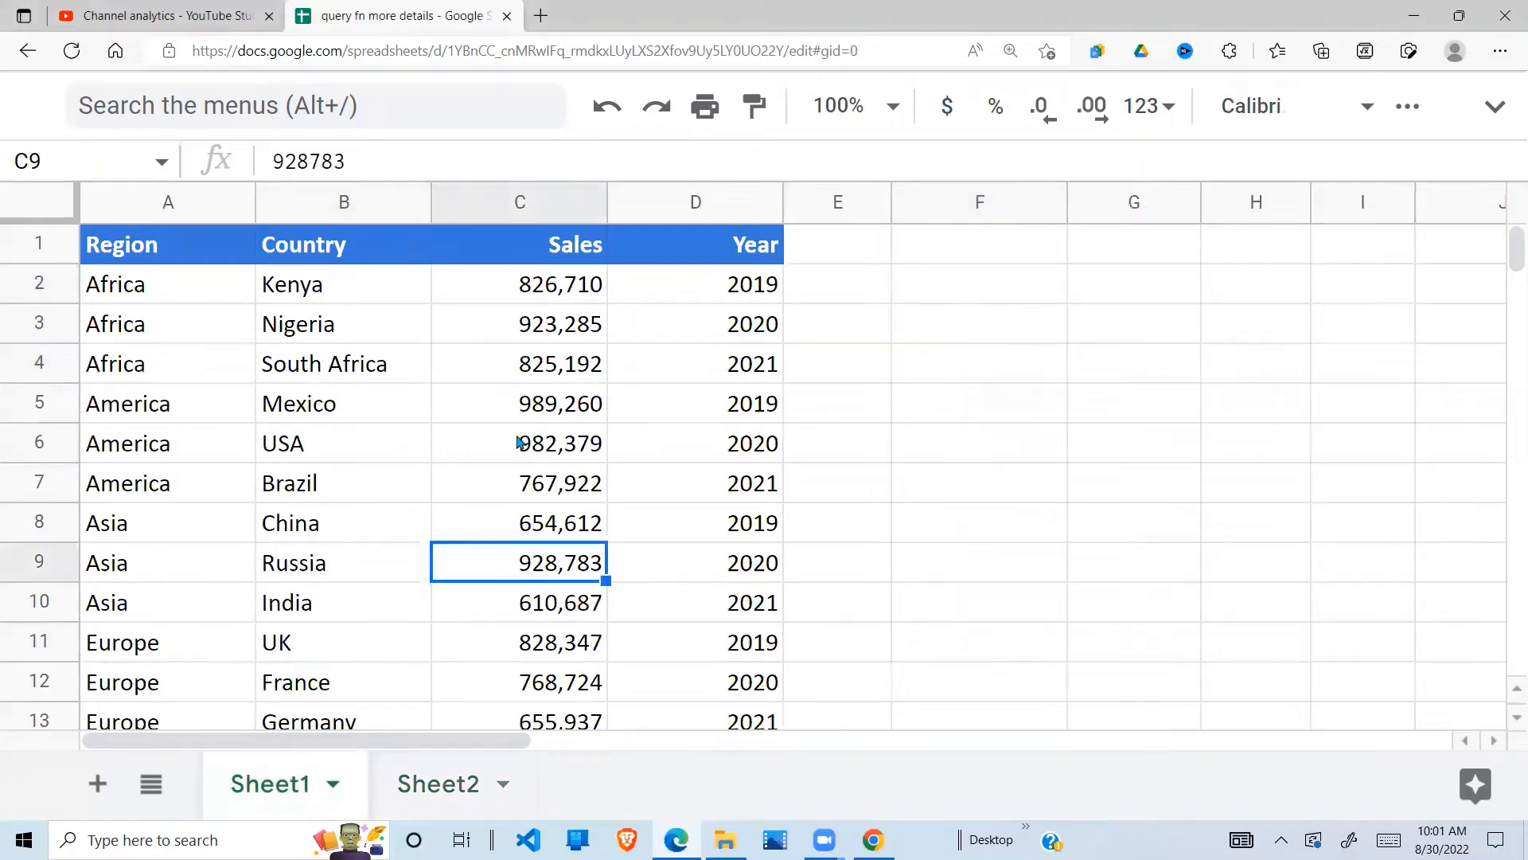
{"action": "left_click", "coordinate": [519, 443]}
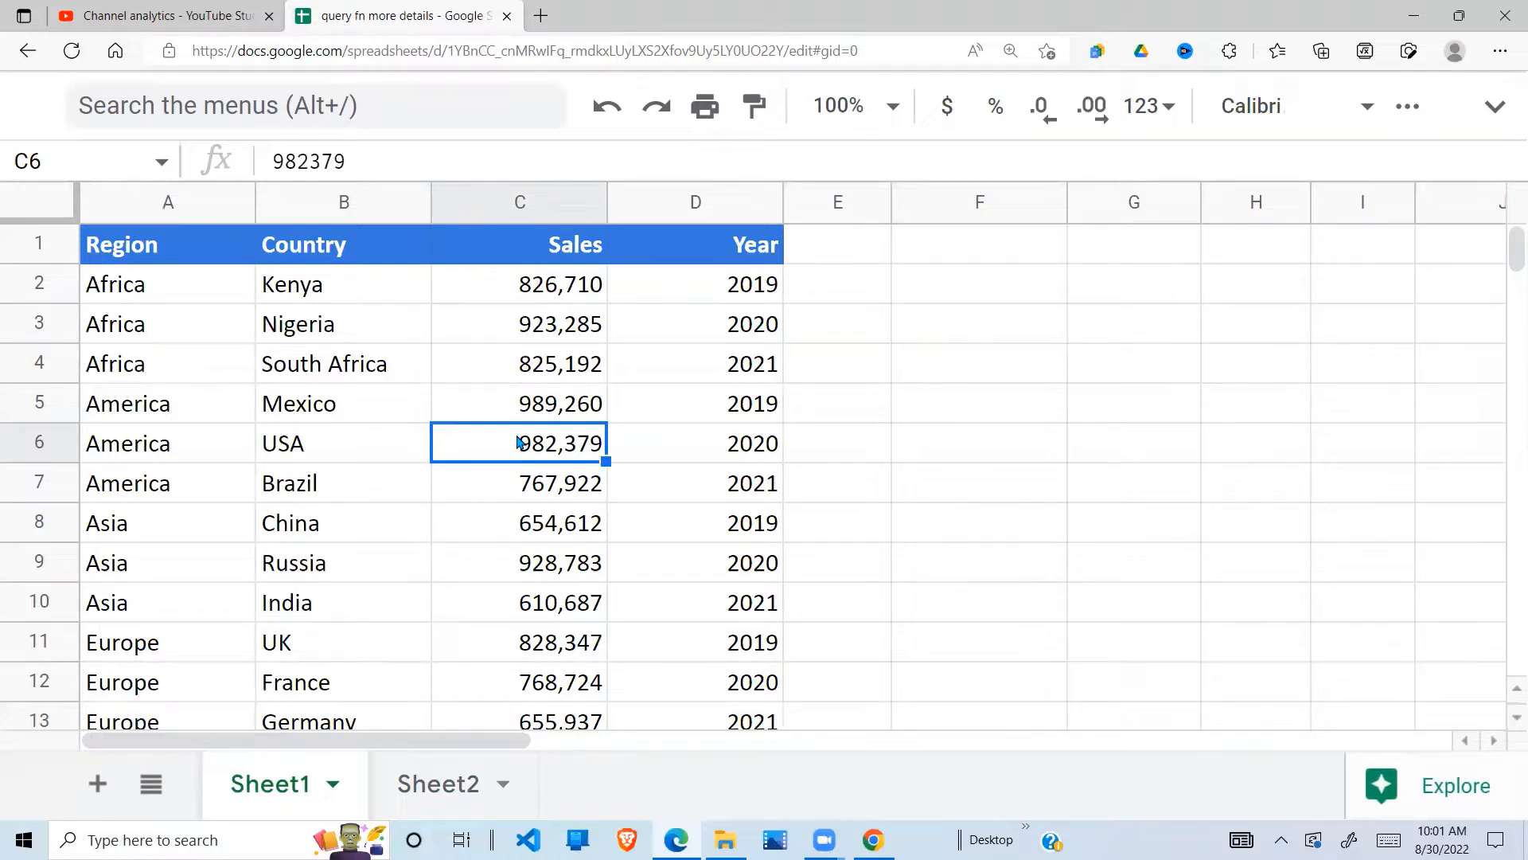
{"action": "left_click", "coordinate": [978, 298]}
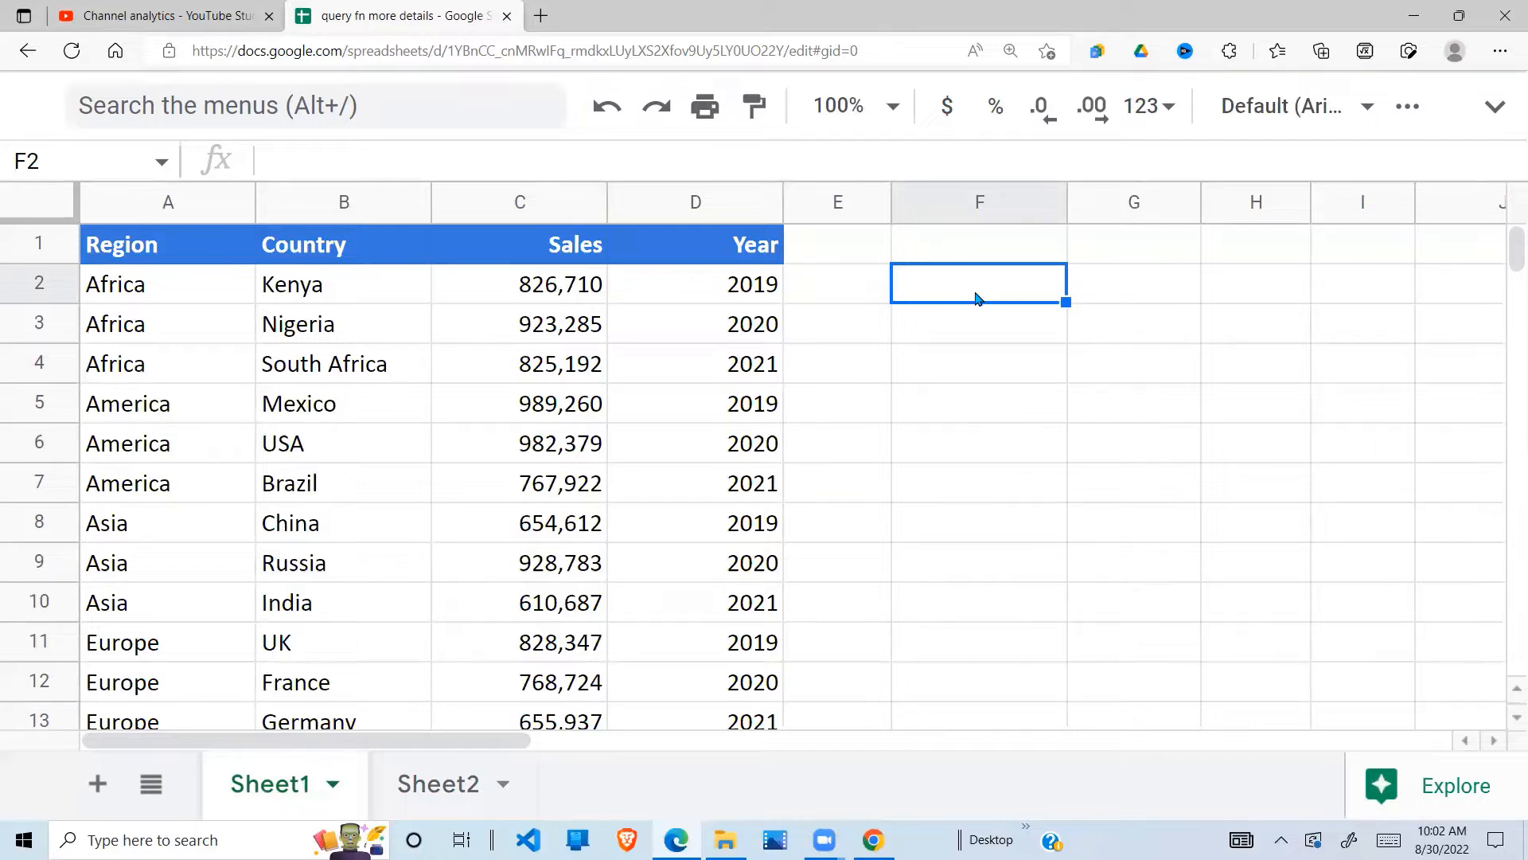
{"action": "type", "text": "="}
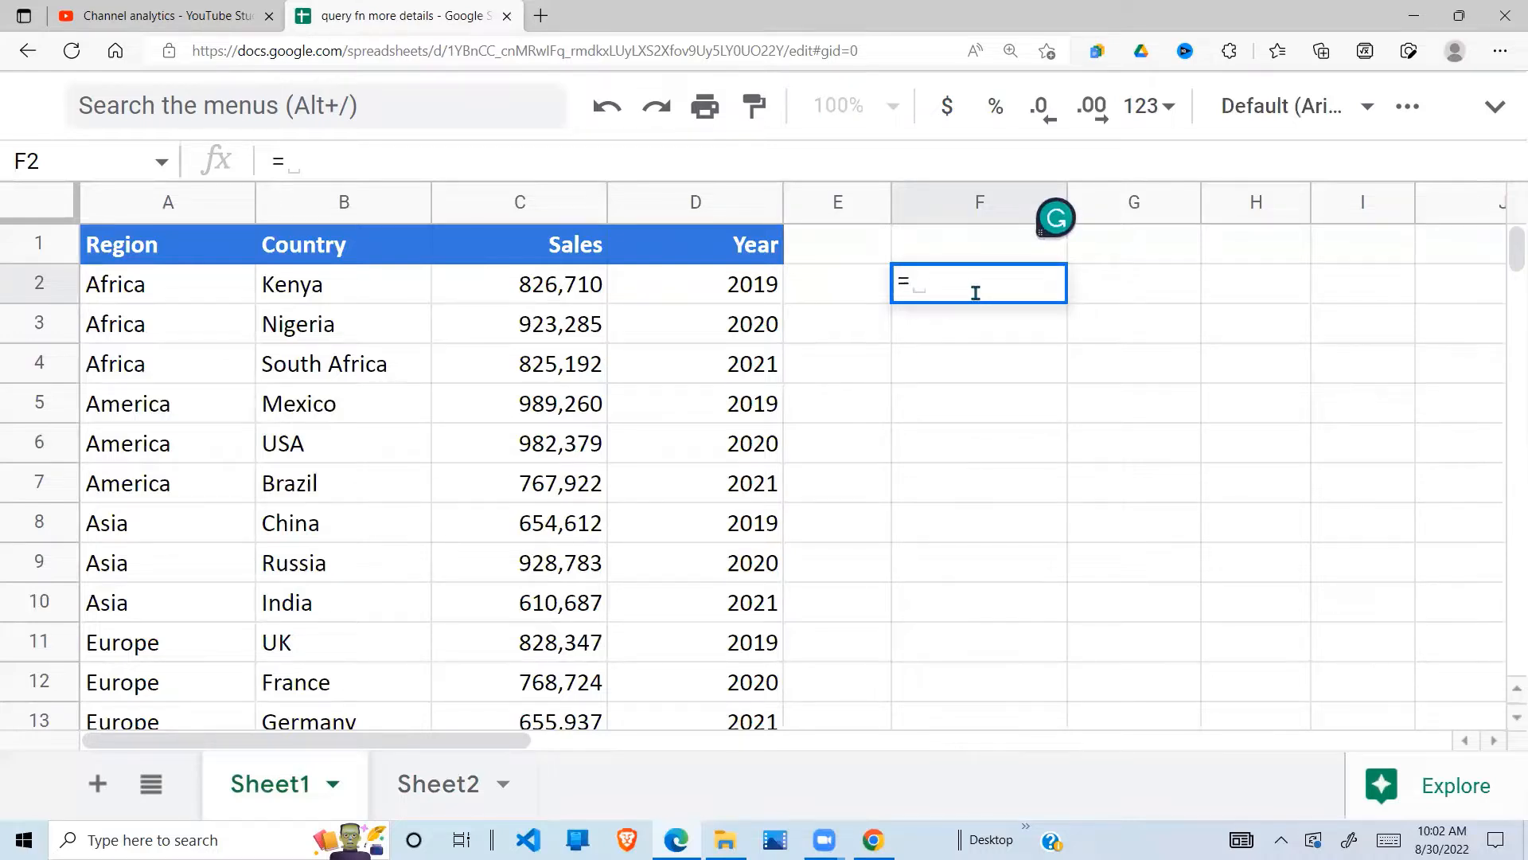
{"action": "type", "text": "QUERY"}
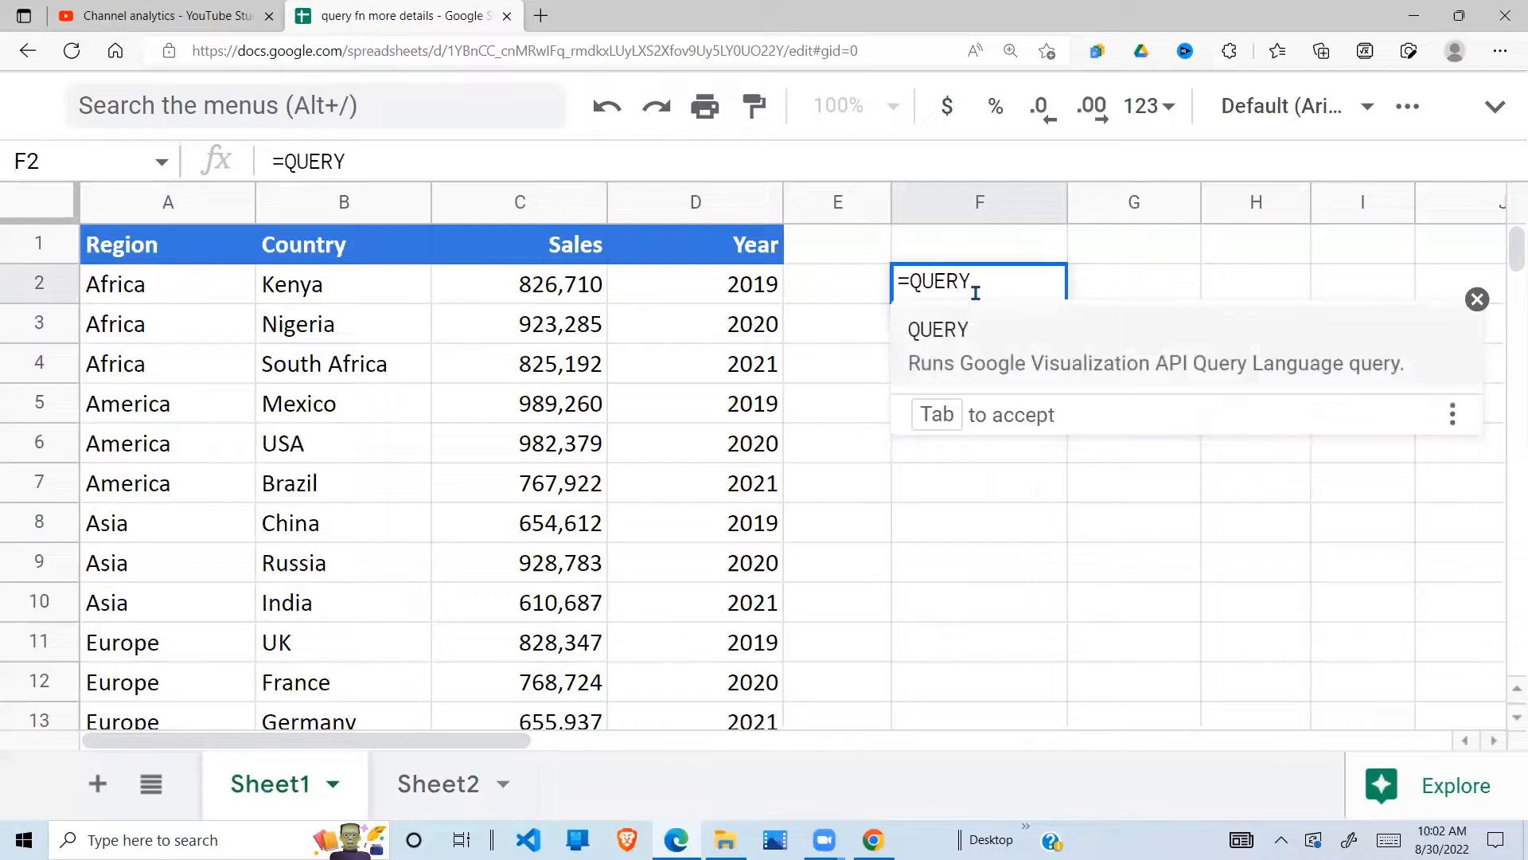
{"action": "key", "text": "BackSpace"}
{"action": "key", "text": "BackSpace"}
{"action": "key", "text": "BackSpace"}
{"action": "key", "text": "BackSpace"}
{"action": "key", "text": "BackSpace"}
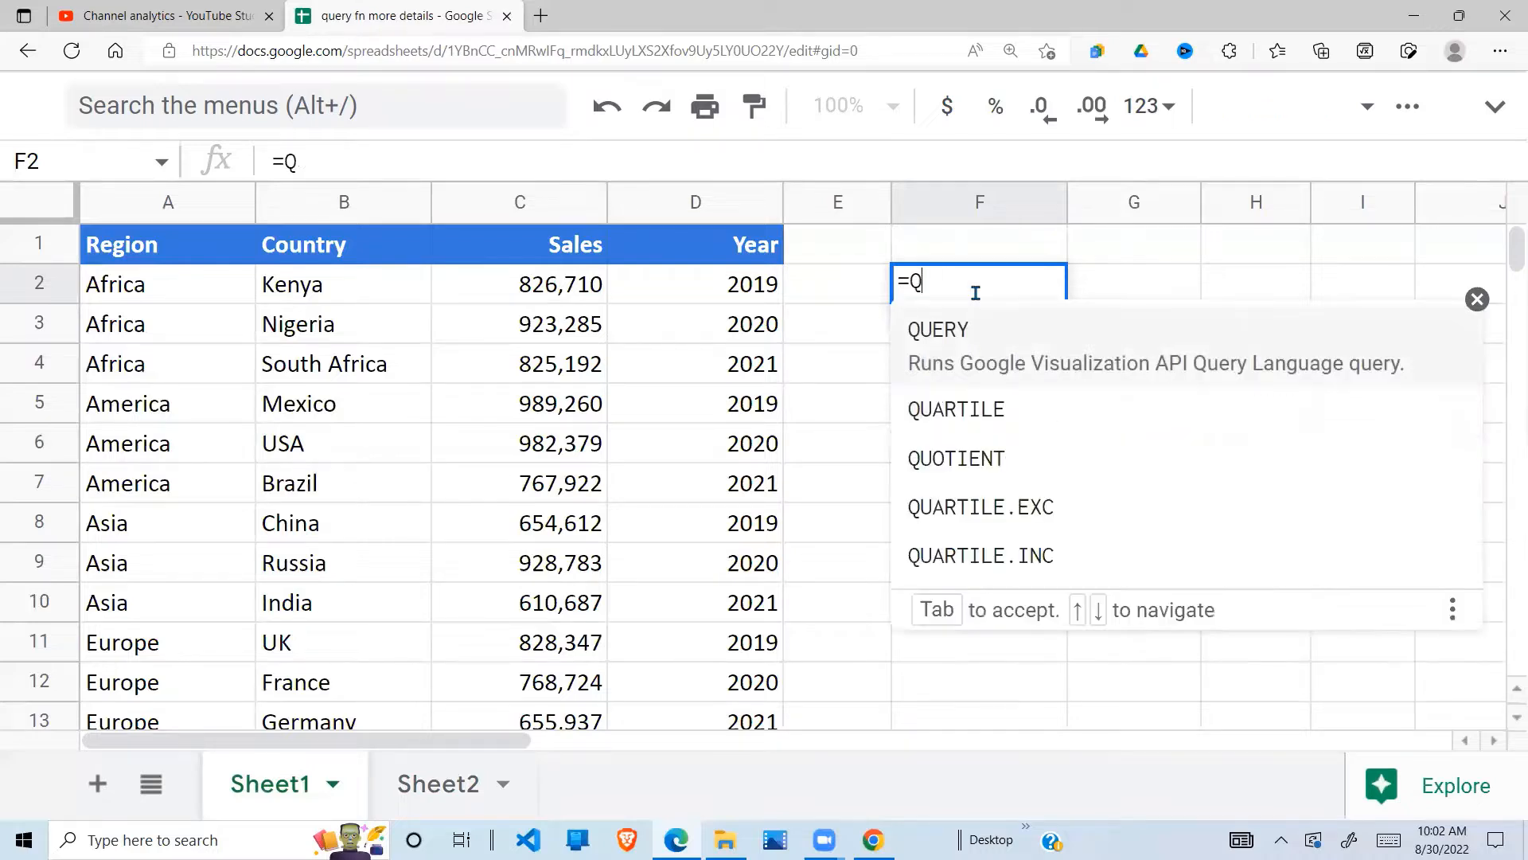
{"action": "type", "text": "UQERY"}
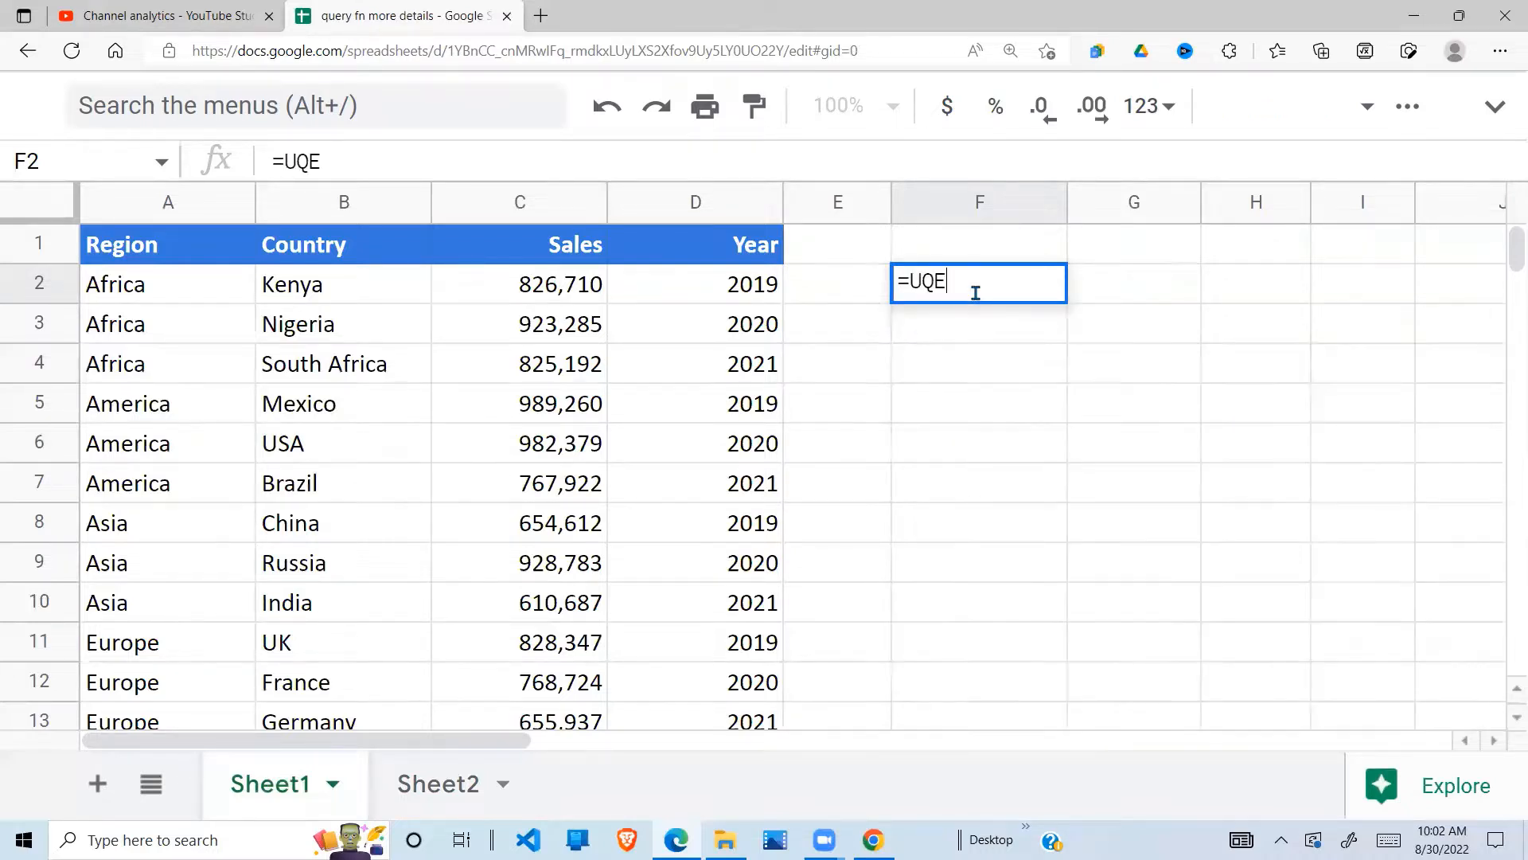
{"action": "key", "text": "BackSpace"}
{"action": "key", "text": "BackSpace"}
{"action": "key", "text": "BackSpace"}
{"action": "key", "text": "BackSpace"}
{"action": "key", "text": "BackSpace"}
{"action": "key", "text": "BackSpace"}
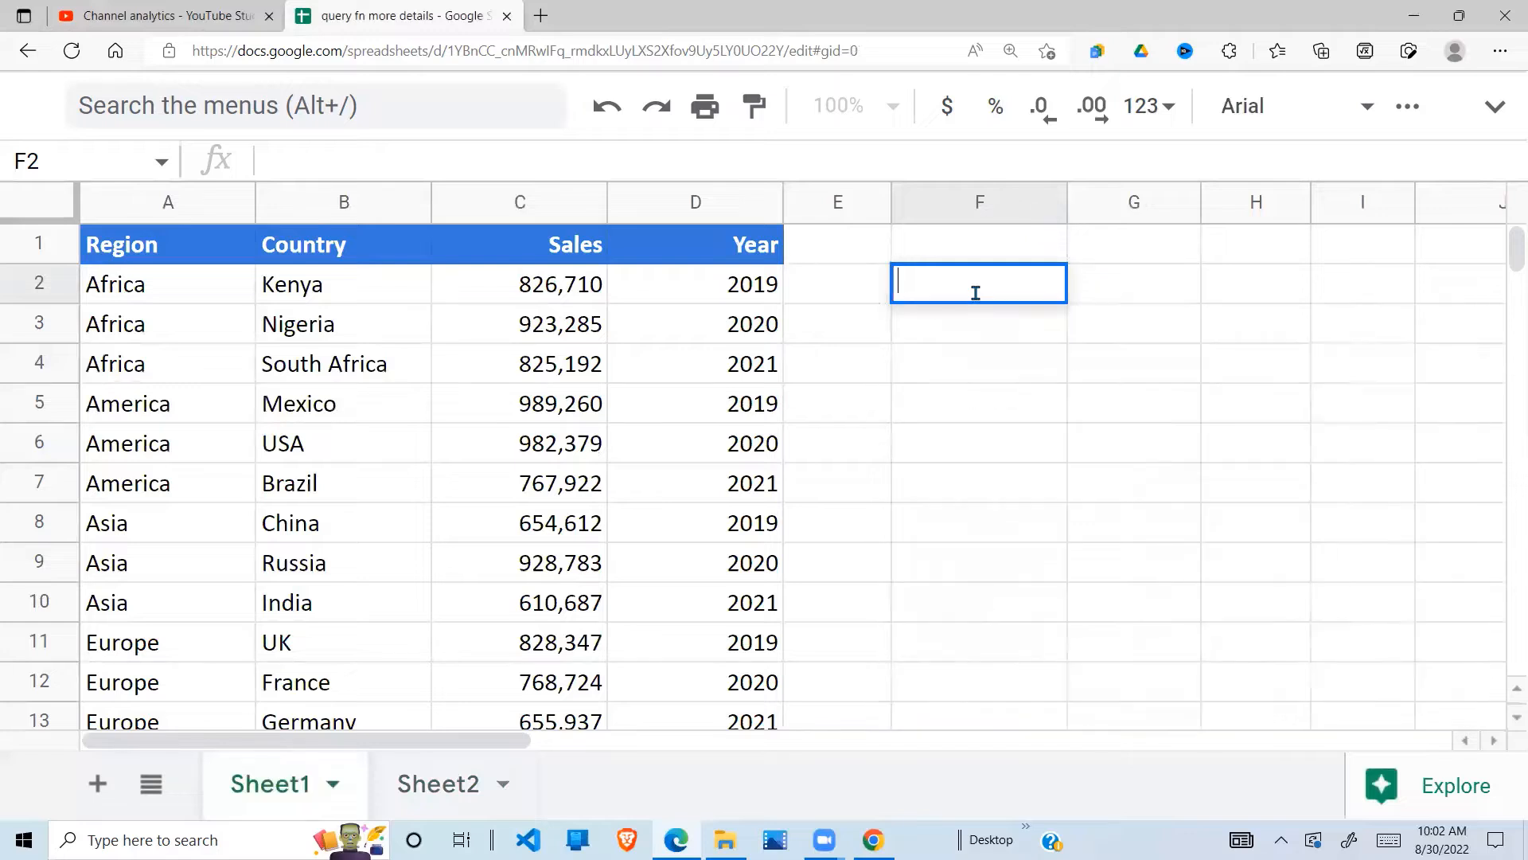
Step: Start a QUERY formula in cell F2 and read the function's help on its data, query and headers arguments
{"action": "type", "text": "=QU"}
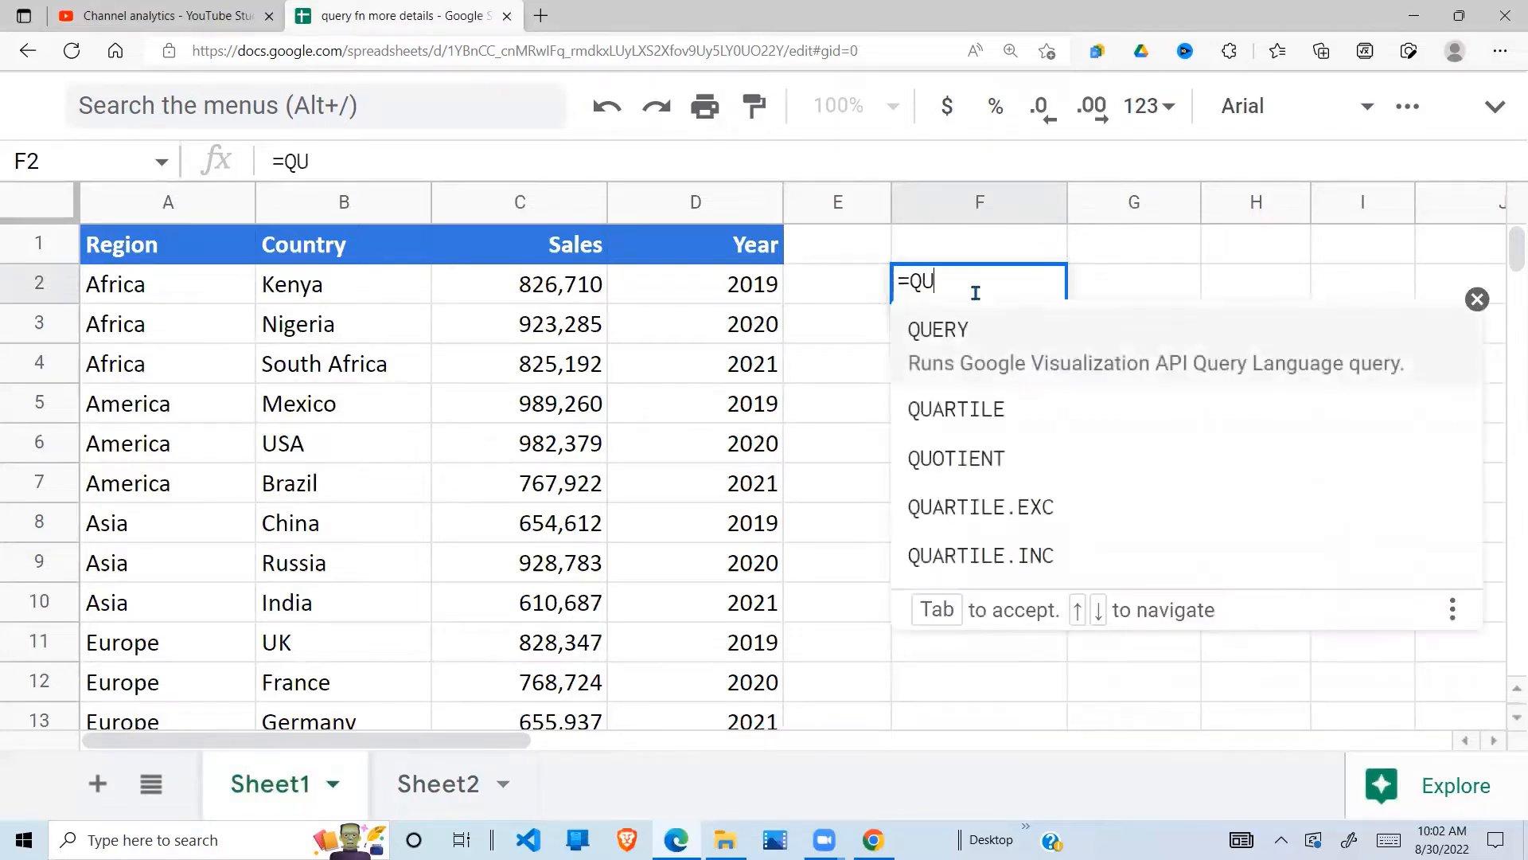
{"action": "type", "text": "ERY("}
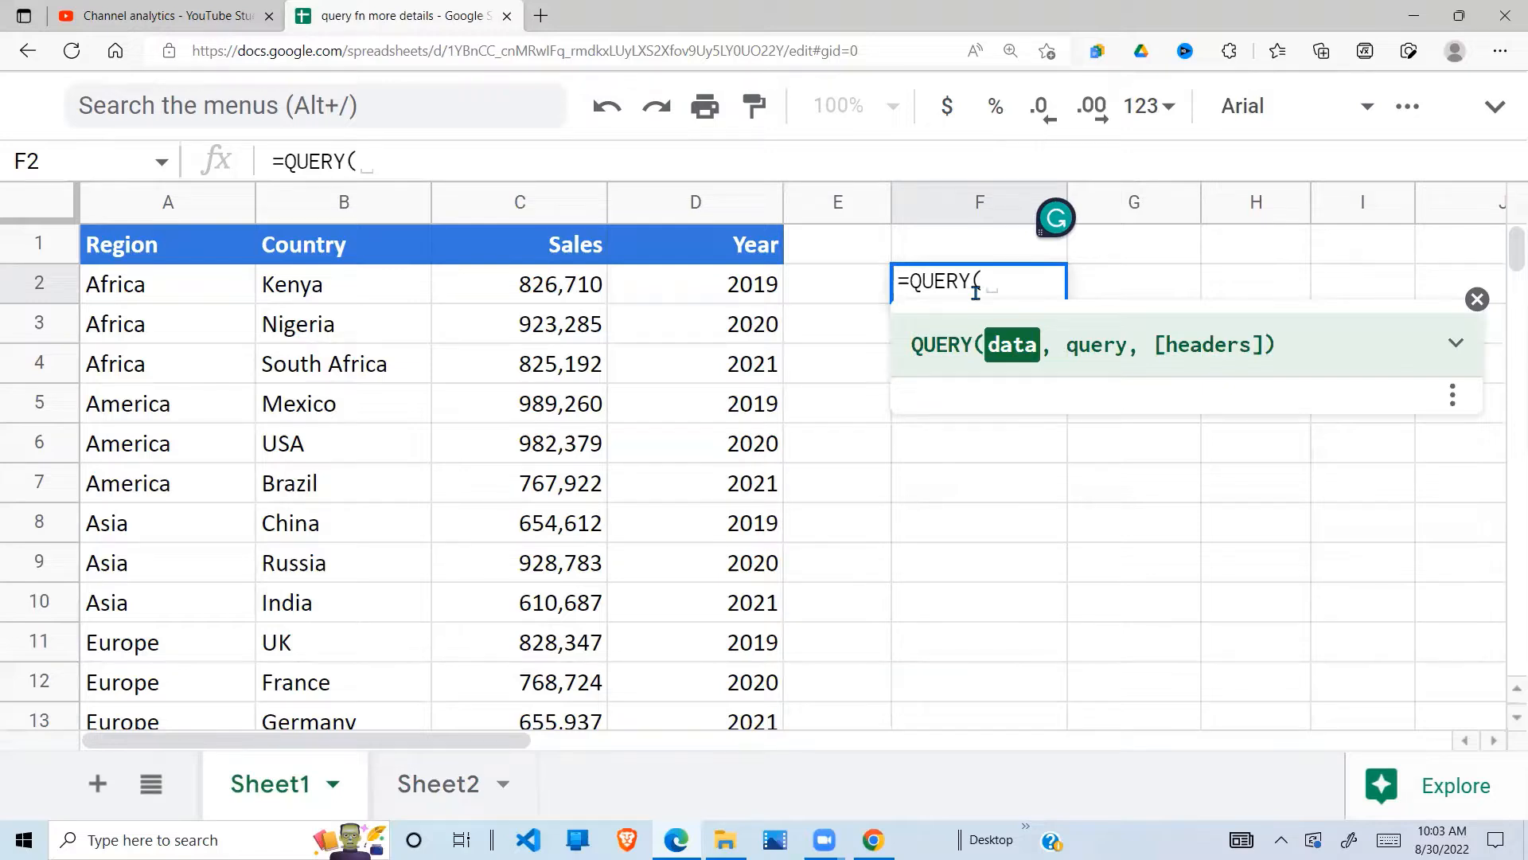
{"action": "left_click", "coordinate": [1458, 348]}
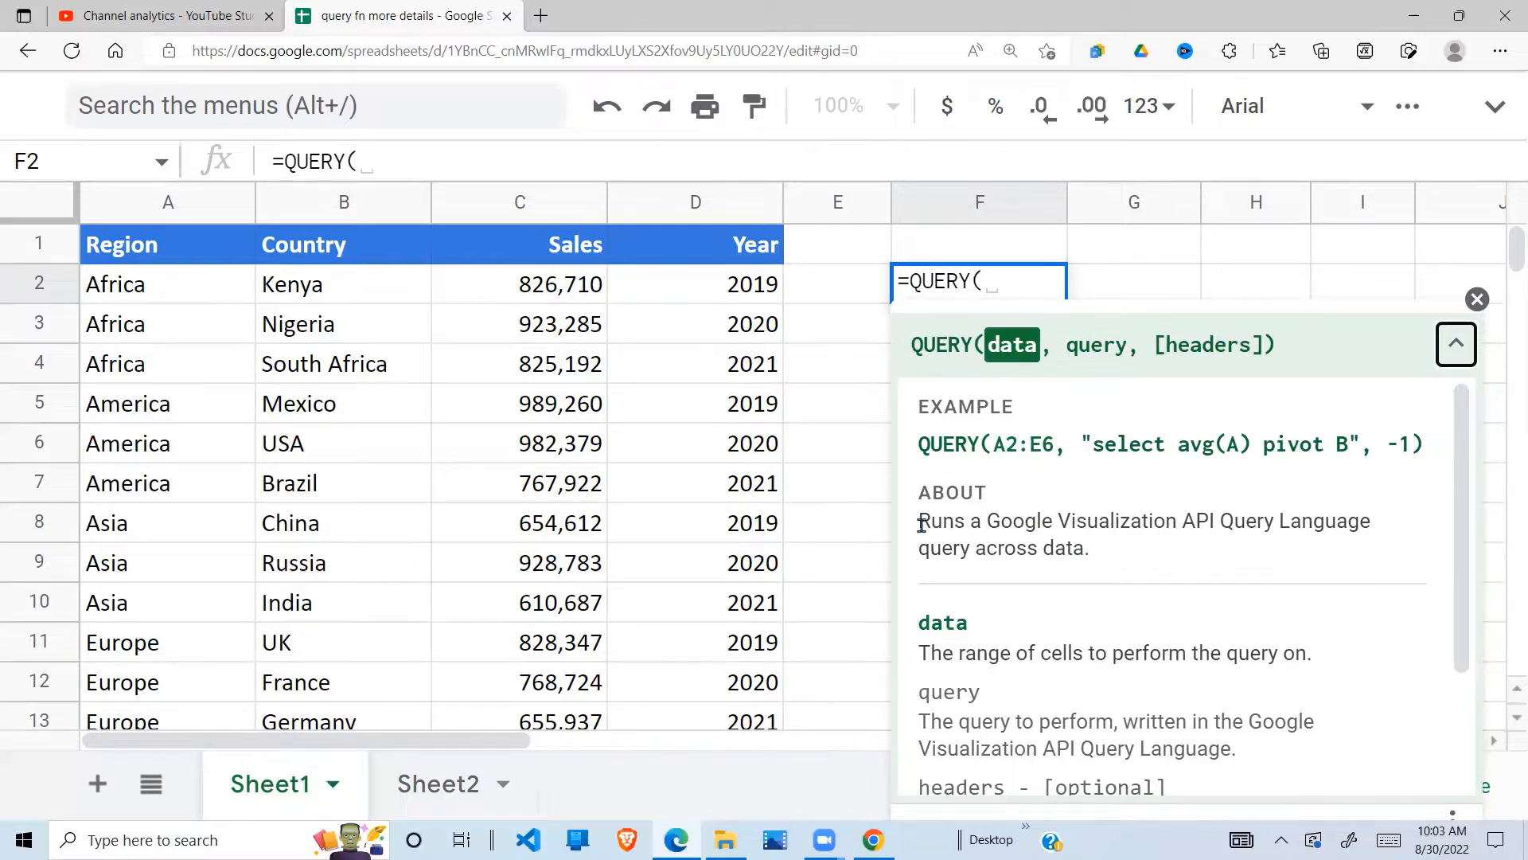
{"action": "left_click_drag", "start_coordinate": [1463, 584], "coordinate": [1449, 778]}
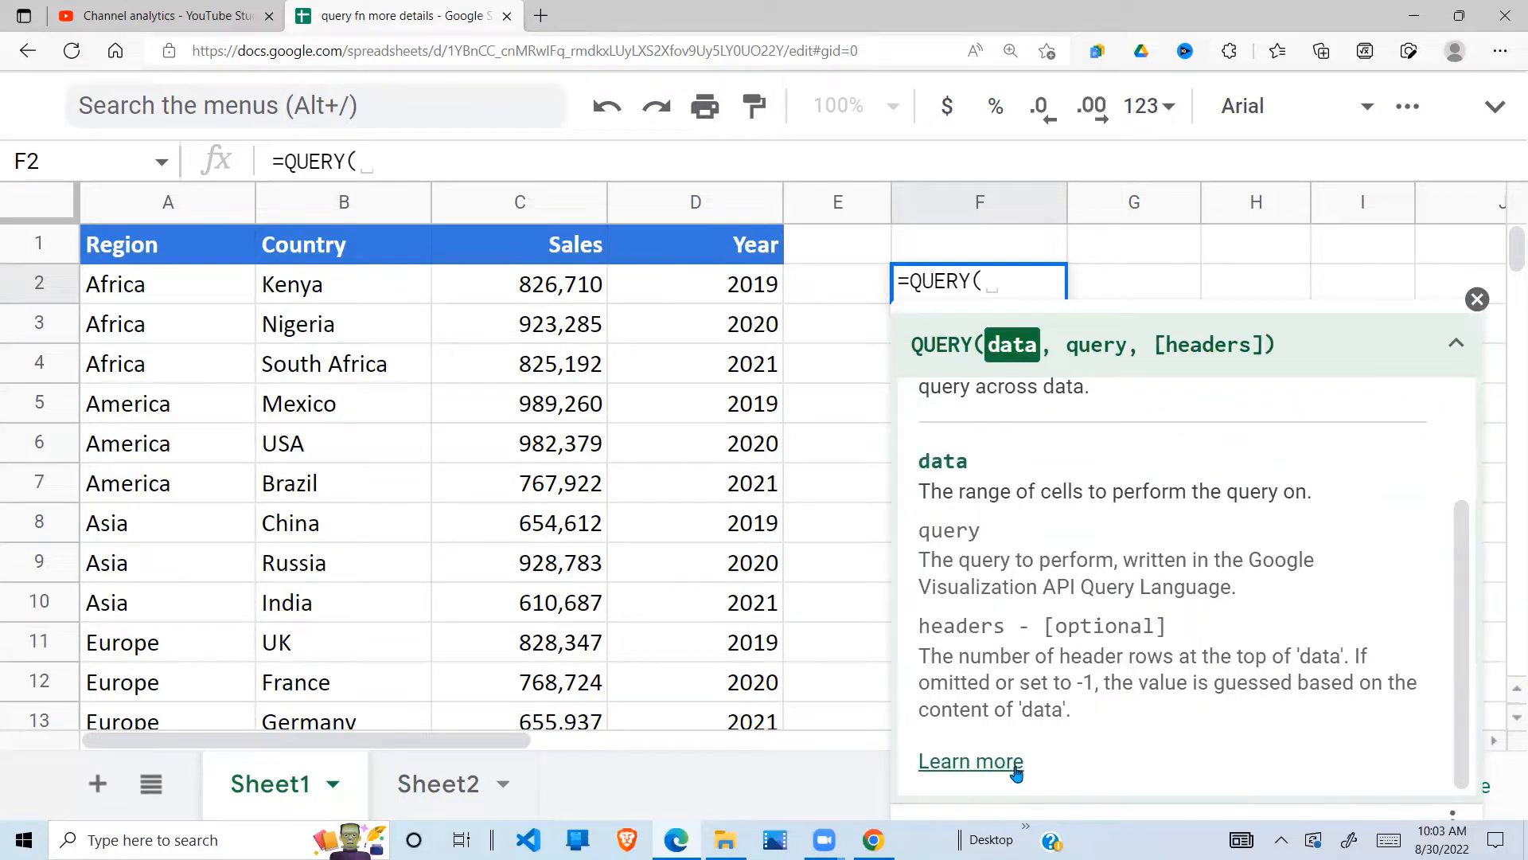
{"action": "left_click", "coordinate": [1479, 301]}
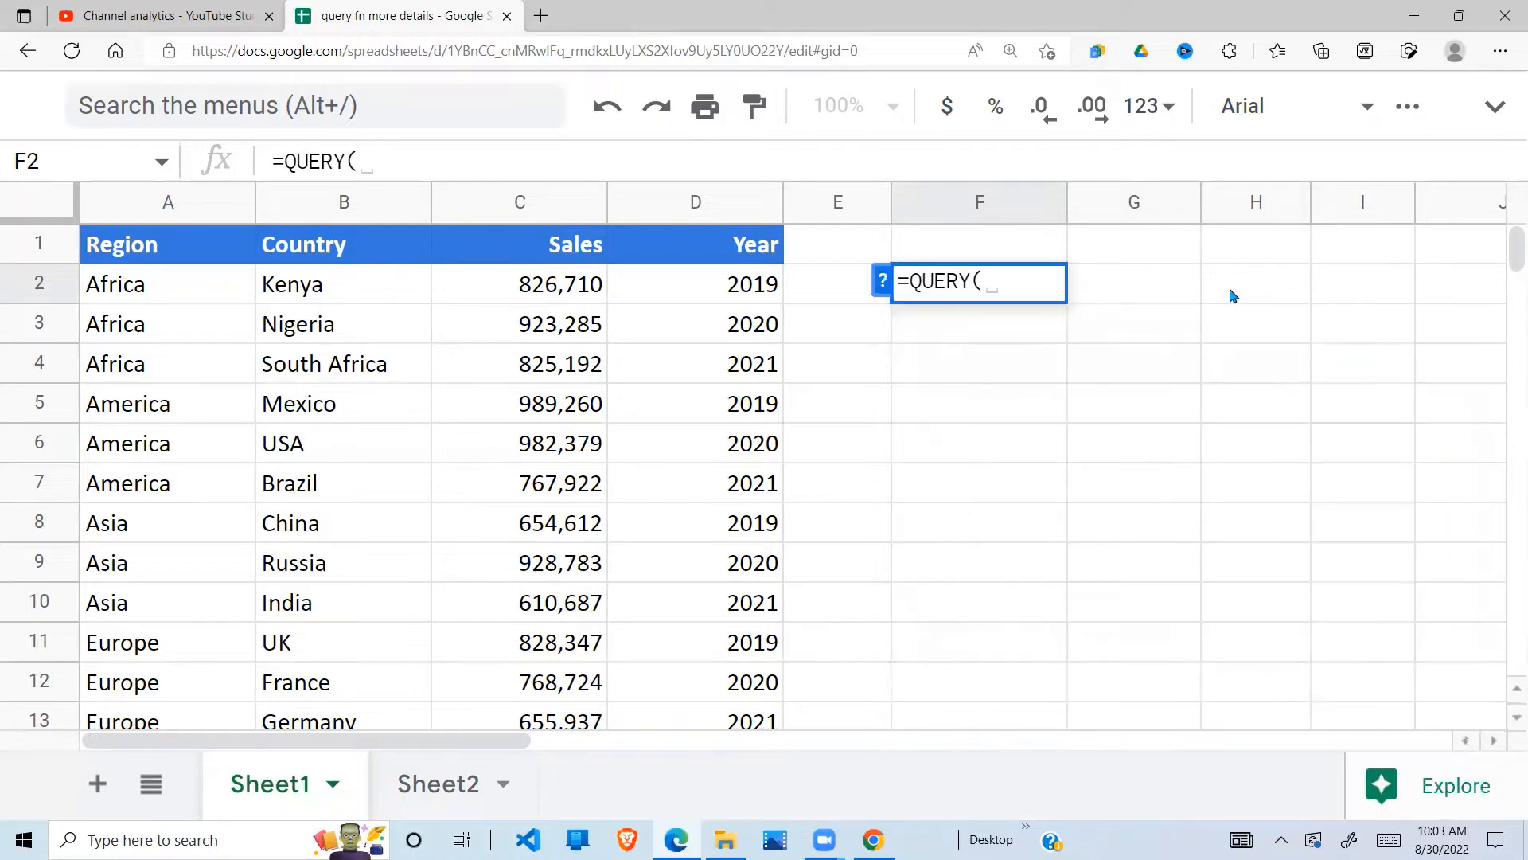
{"action": "left_click", "coordinate": [984, 286]}
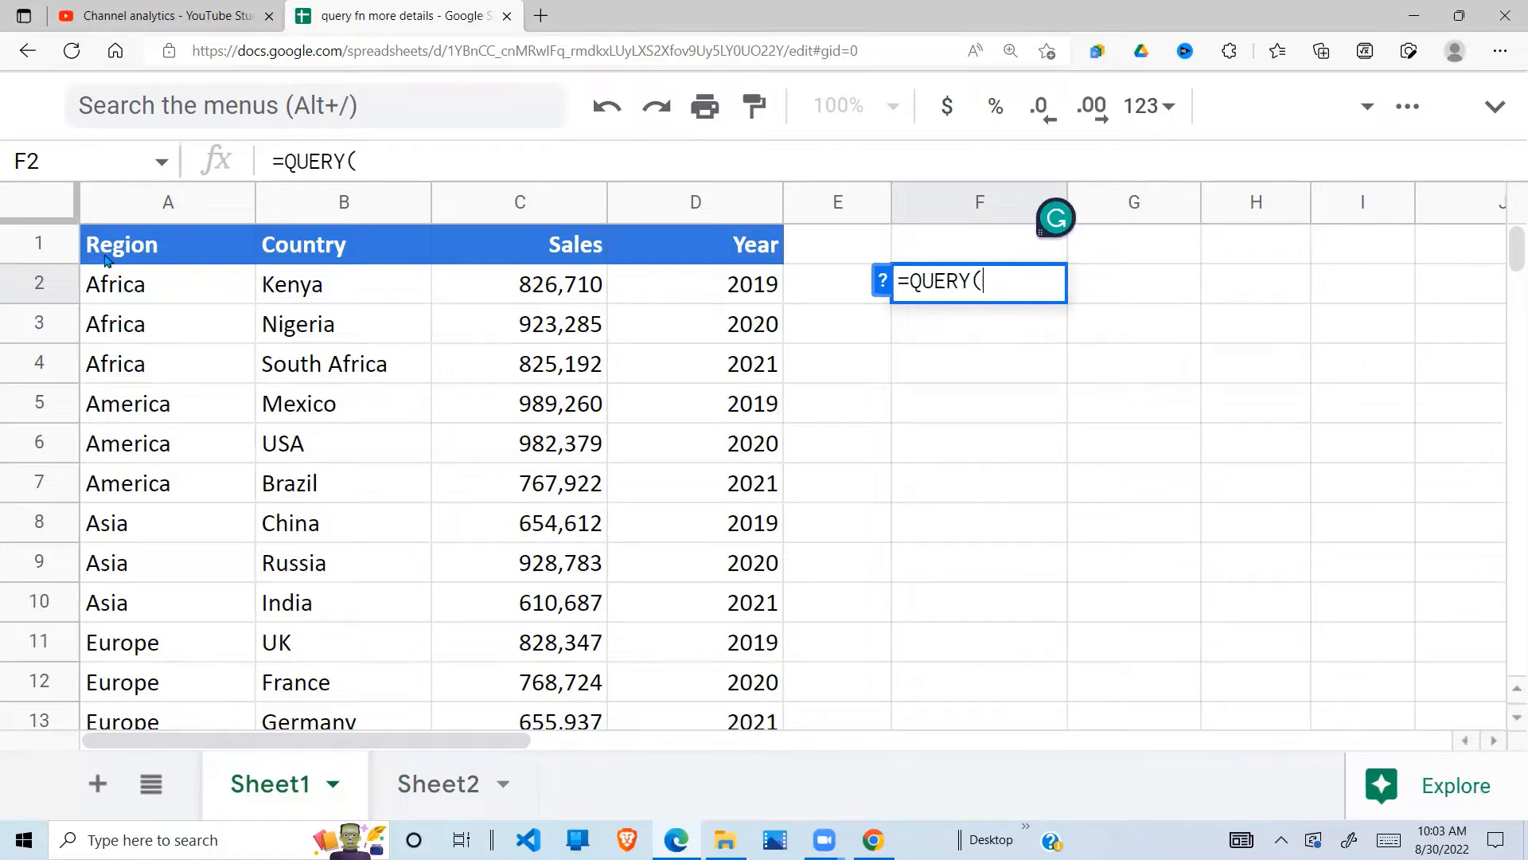
Step: Set the QUERY formula's data argument to the open-ended range A1:D covering the sales table
{"action": "left_click", "coordinate": [131, 259]}
{"action": "left_click_drag", "start_coordinate": [130, 259], "coordinate": [747, 723]}
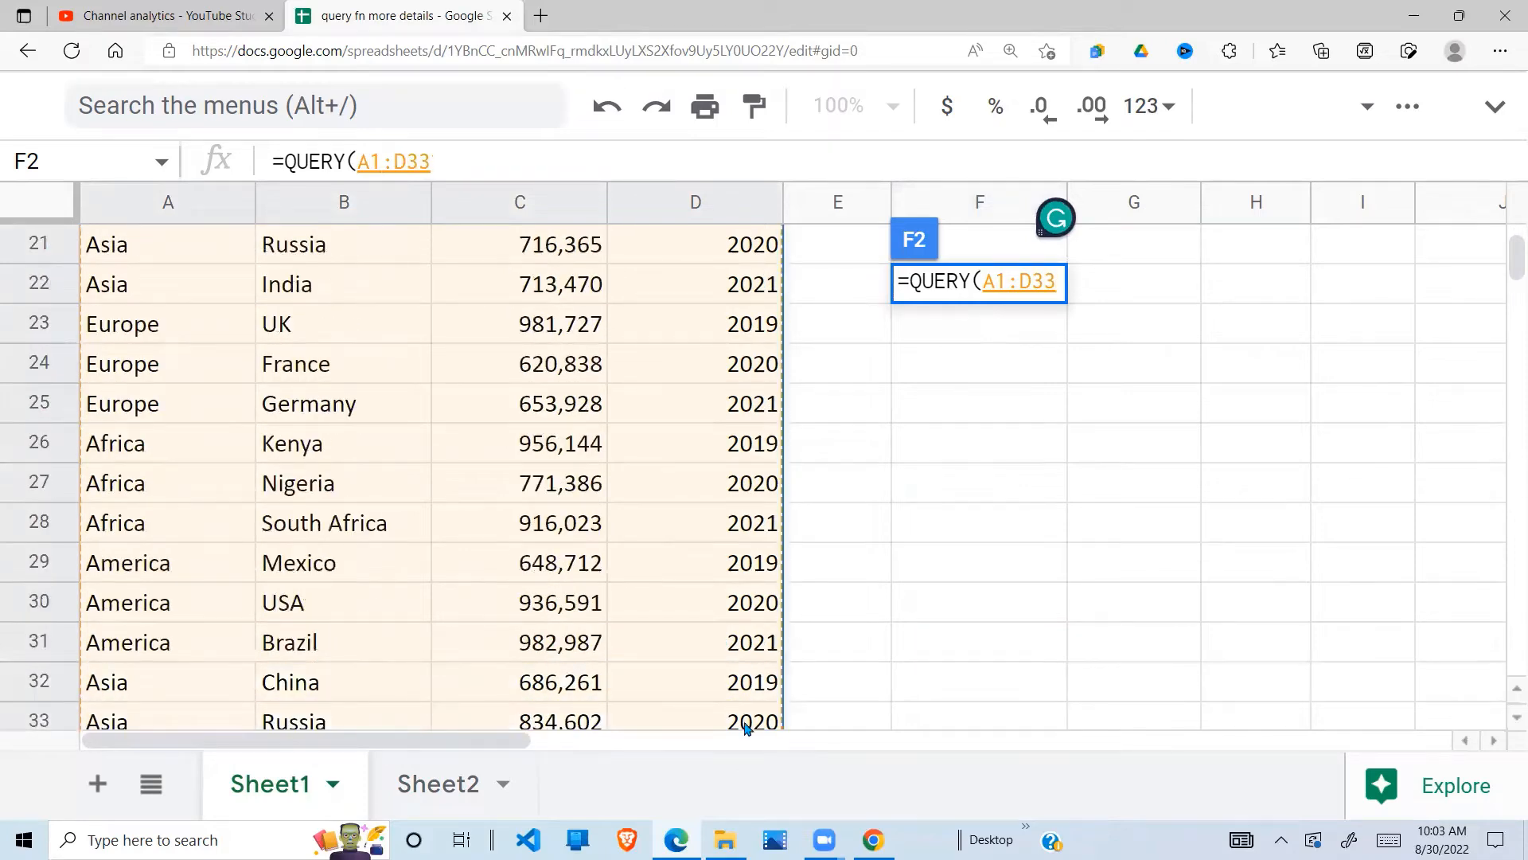
{"action": "left_click", "coordinate": [1061, 282]}
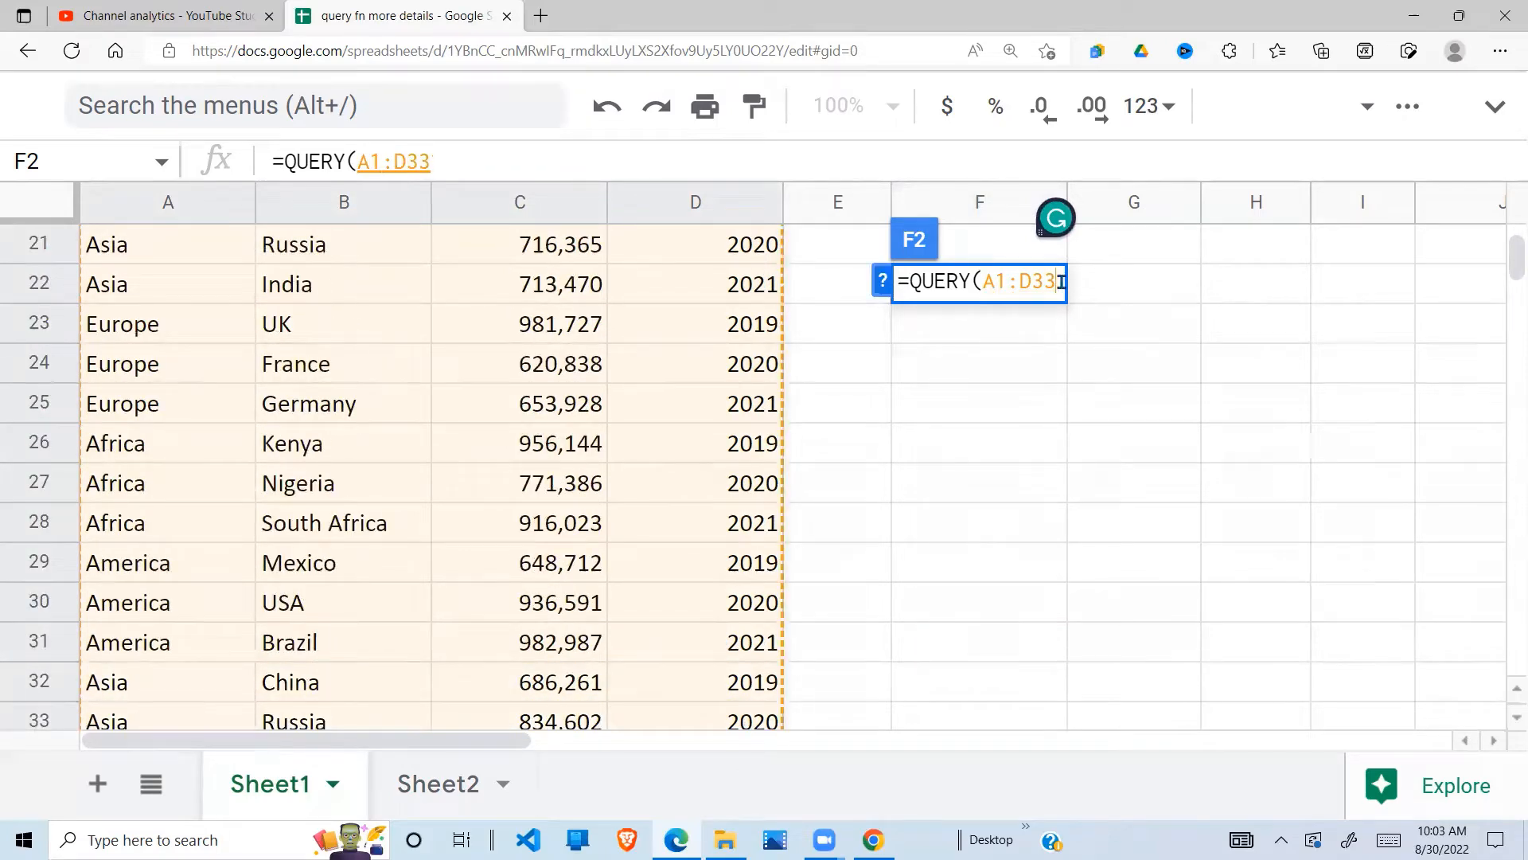
{"action": "key", "text": "BackSpace"}
{"action": "key", "text": "BackSpace"}
{"action": "type", "text": ","}
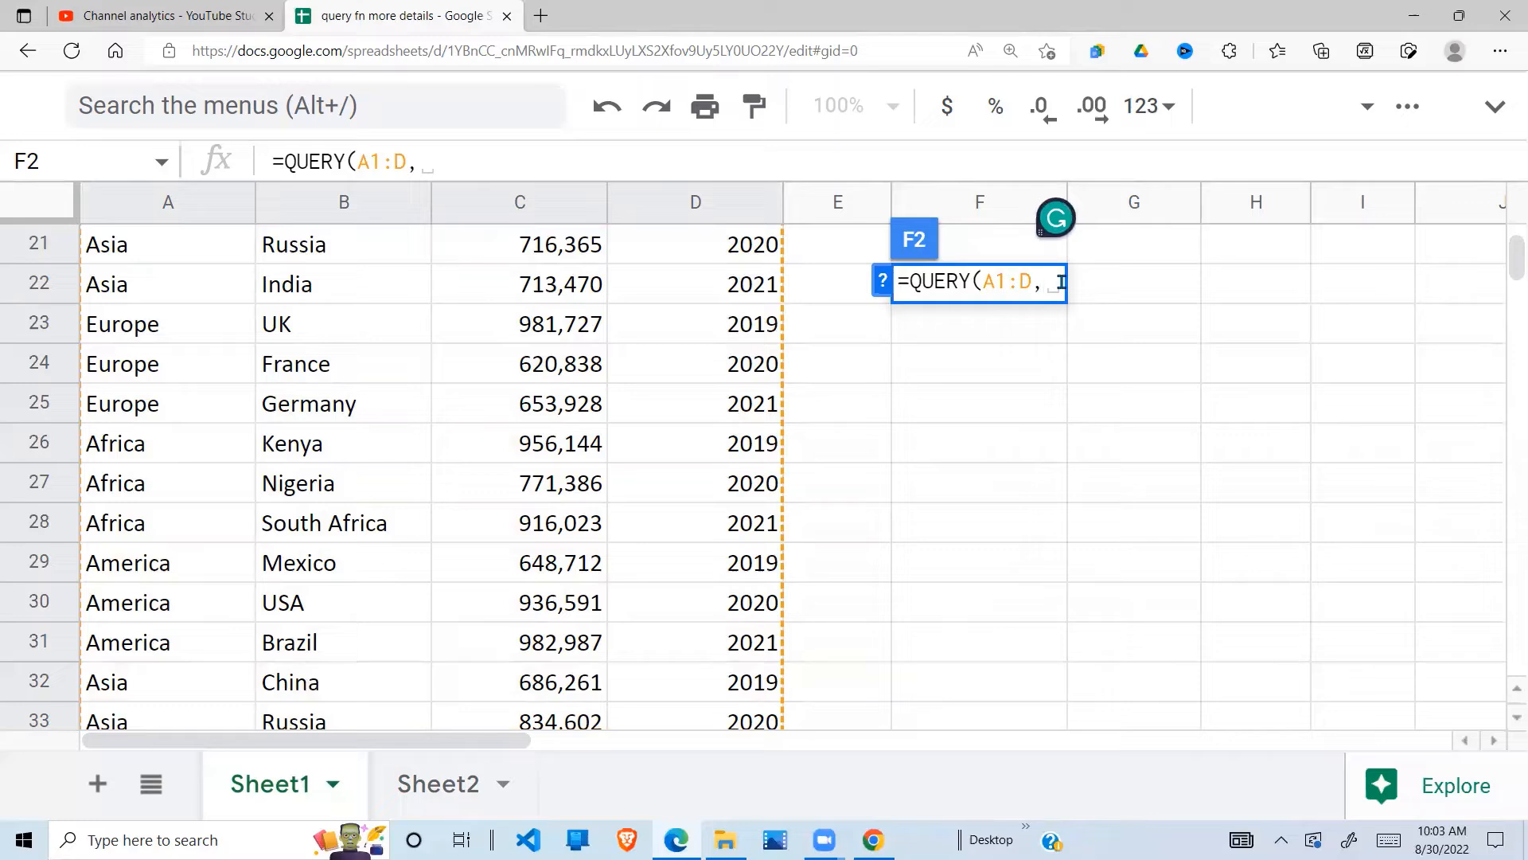
Step: Complete the formula as =QUERY(A1:D,"SELECT A") to return only the Region column
{"action": "type", "text": "\"\""}
{"action": "type", "text": "SELECT"}
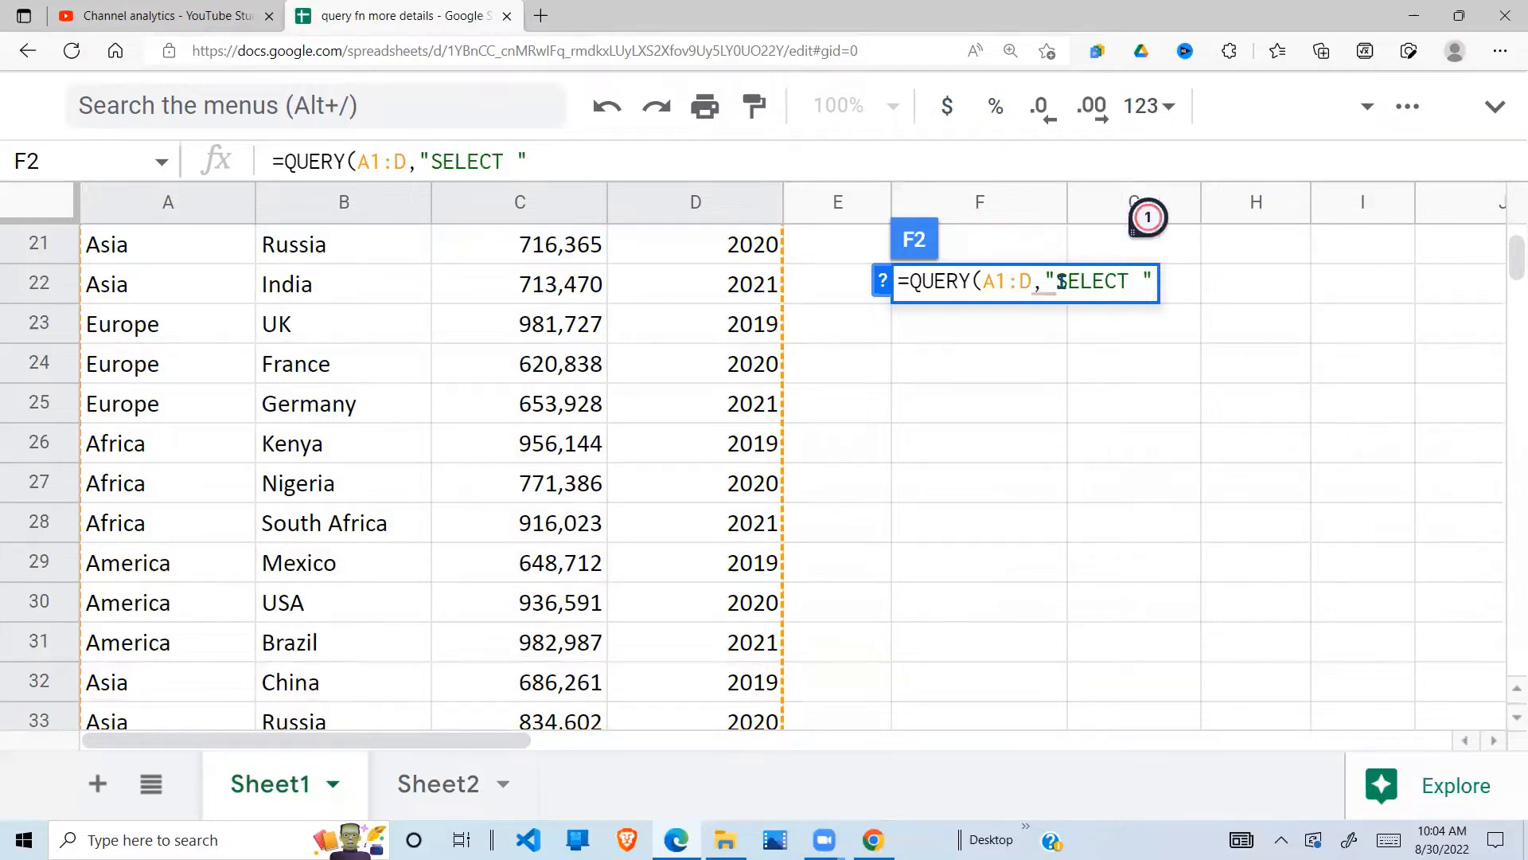
{"action": "type", "text": "A"}
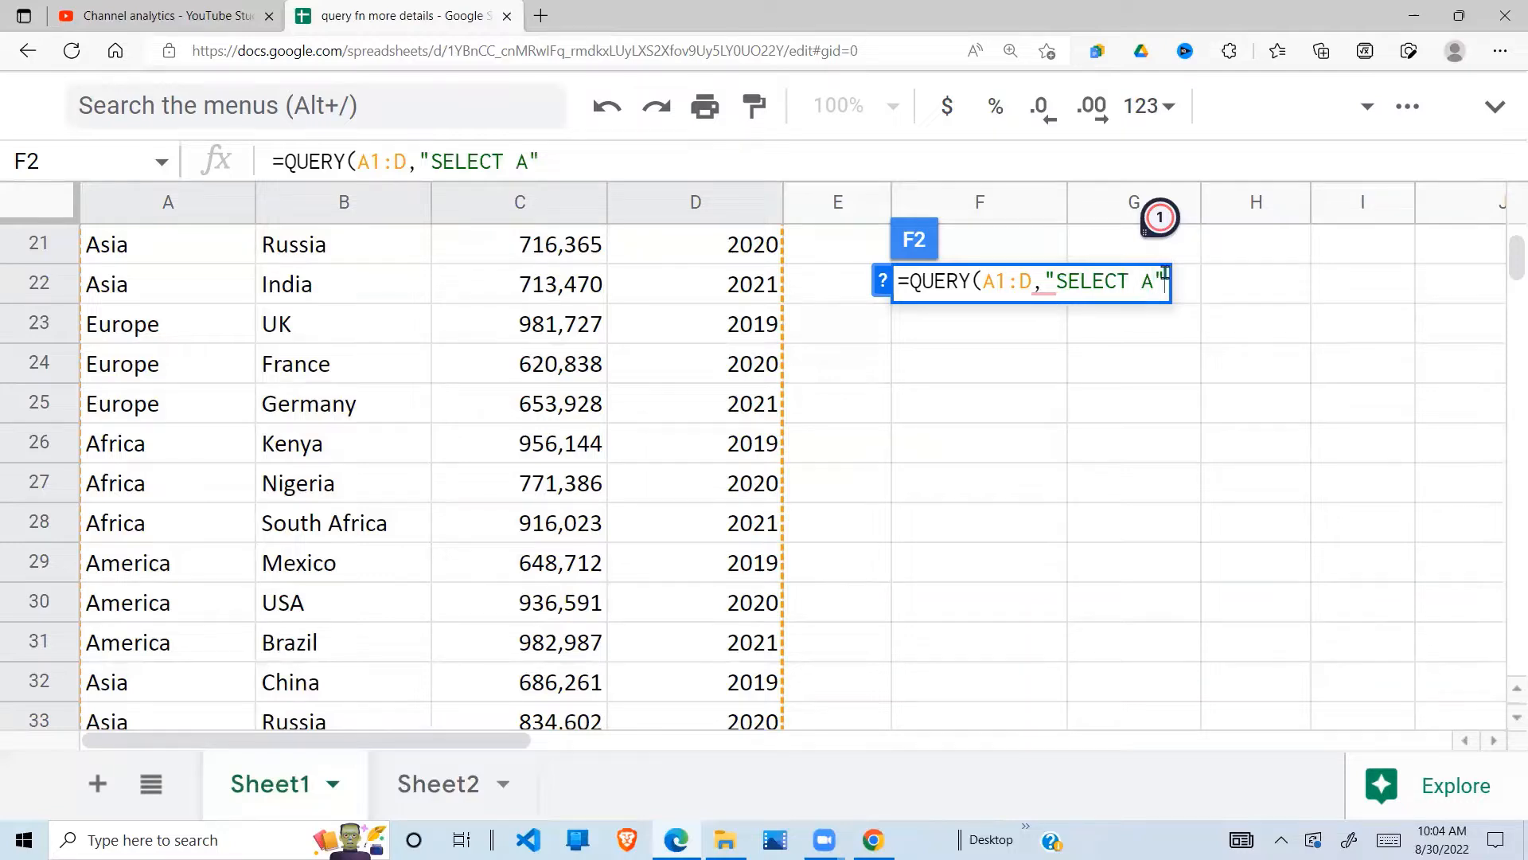
{"action": "type", "text": ")"}
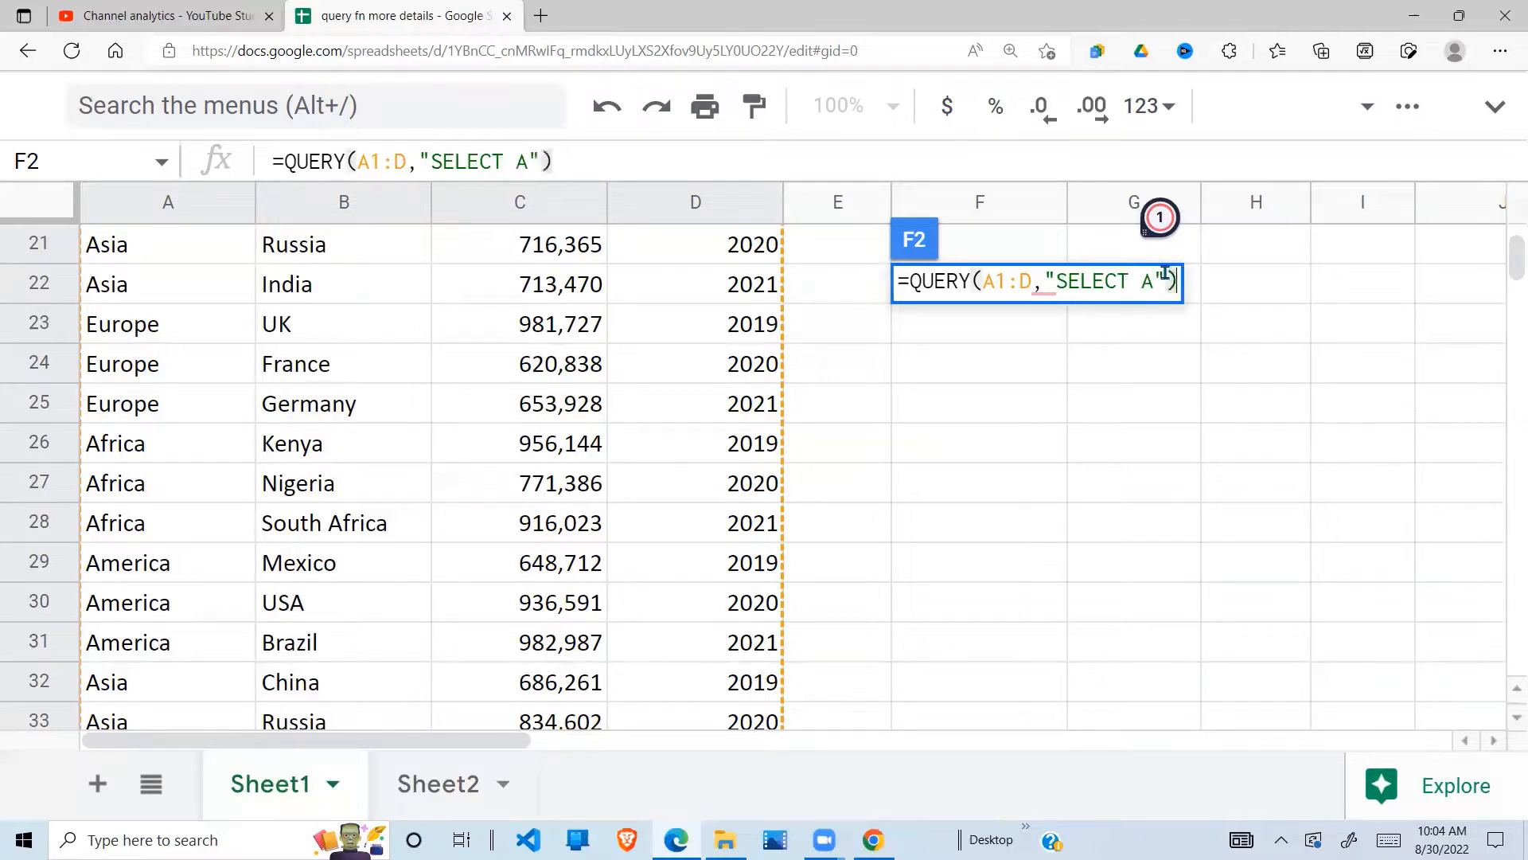
{"action": "left_click", "coordinate": [1048, 280]}
{"action": "key", "text": "BackSpace"}
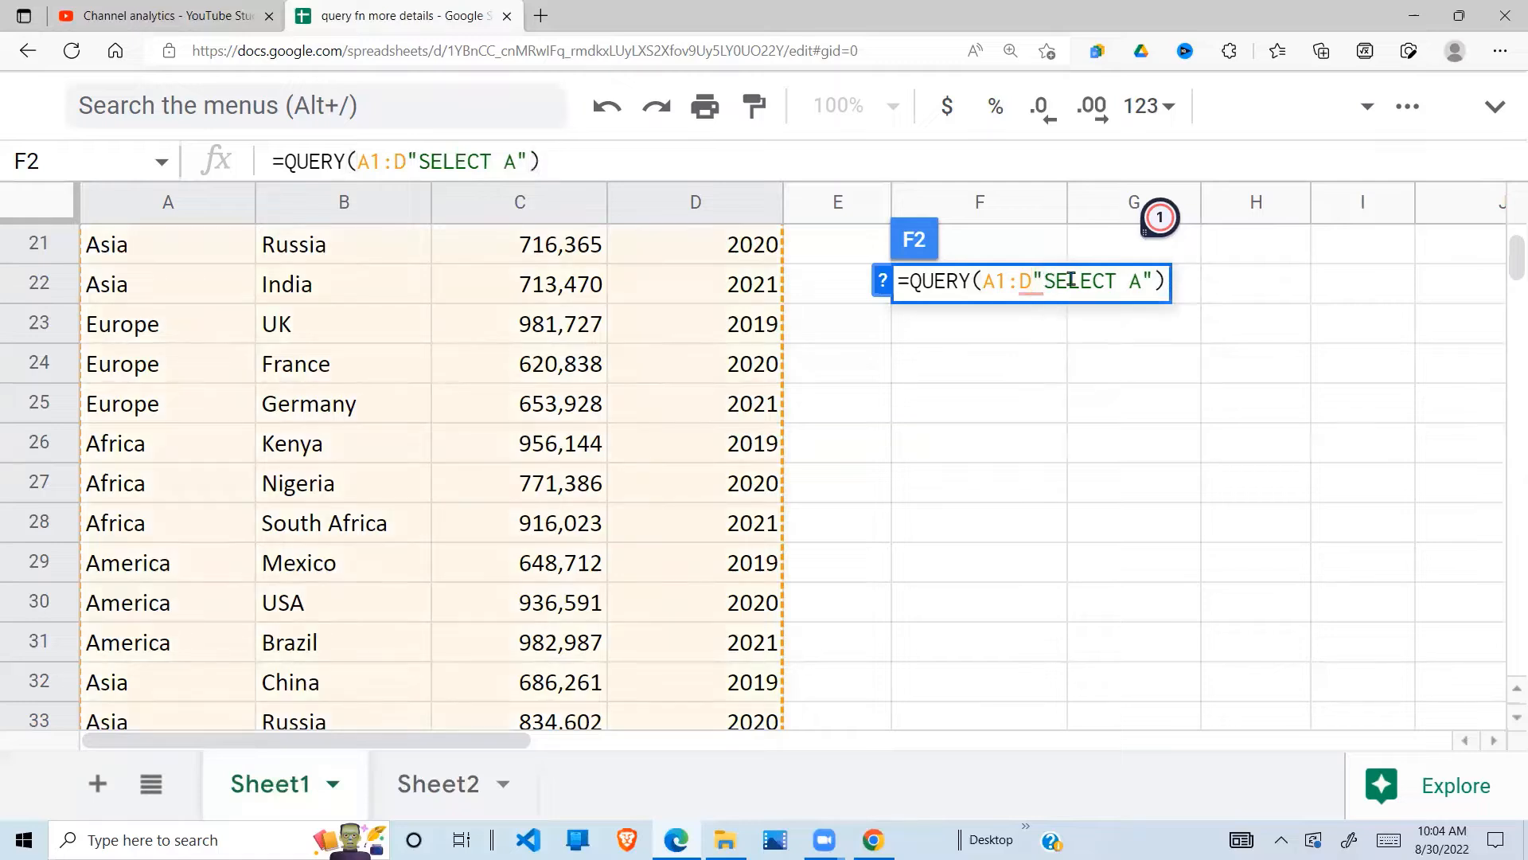
{"action": "type", "text": ","}
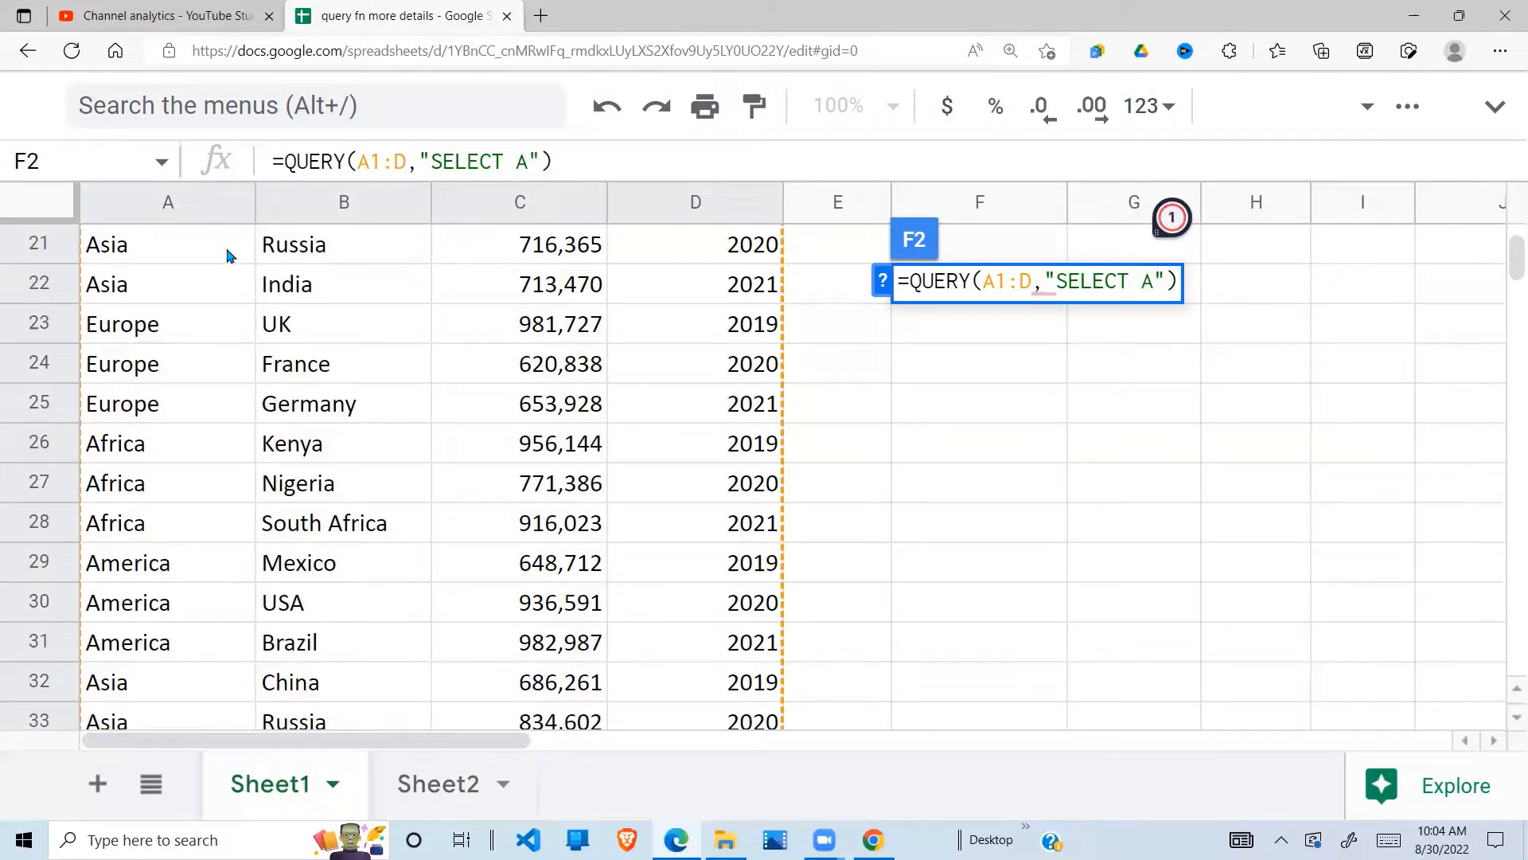
{"action": "key", "text": "Return"}
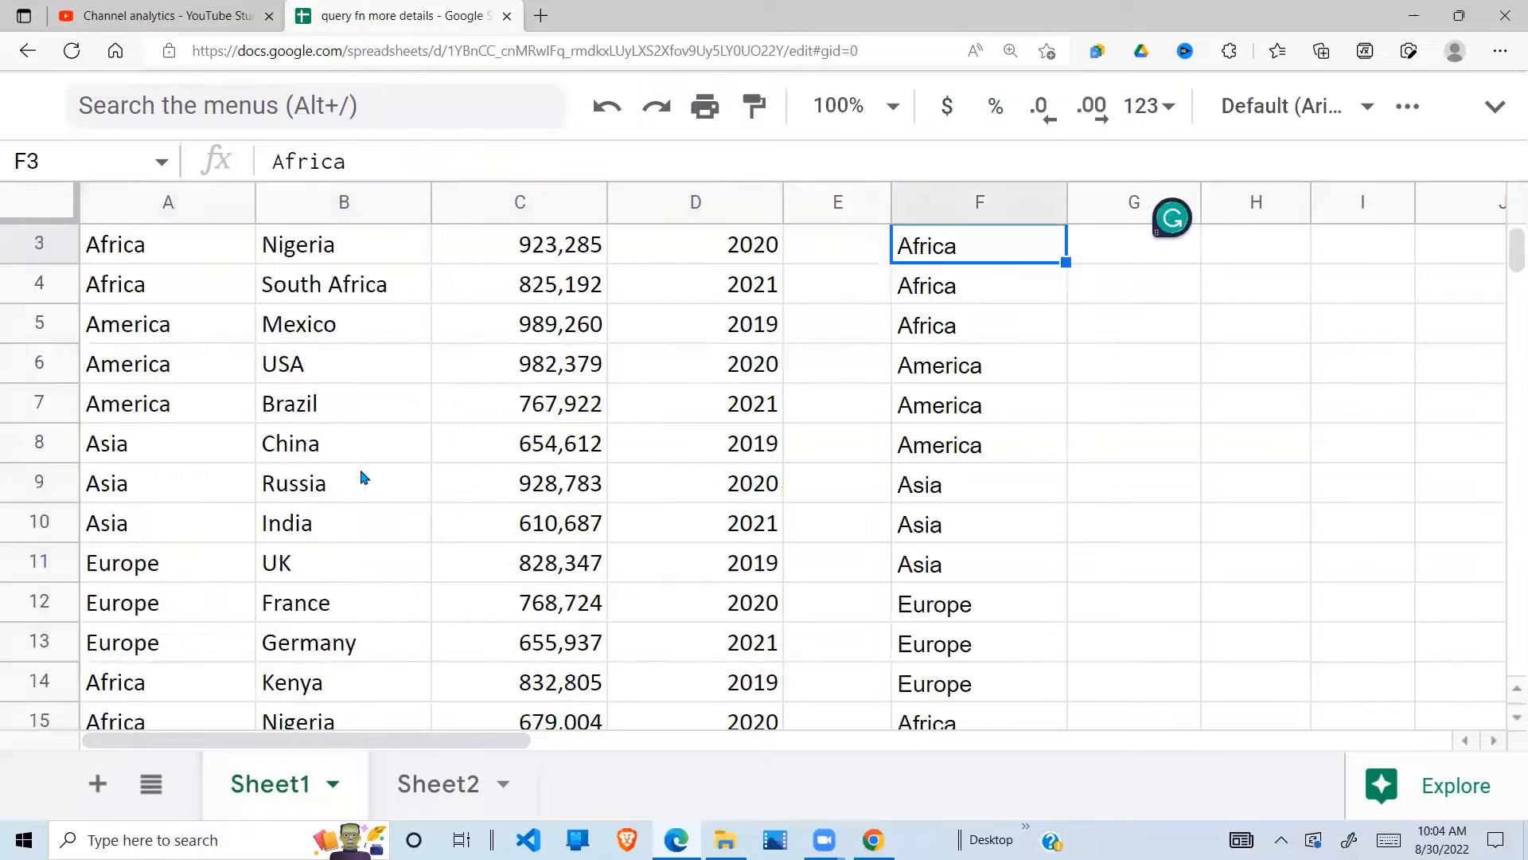
Step: Extend the query in F2 to "SELECT A,B" so it also returns the Country column
{"action": "scroll", "coordinate": [1505, 221], "scroll_direction": "up", "scroll_amount": 1}
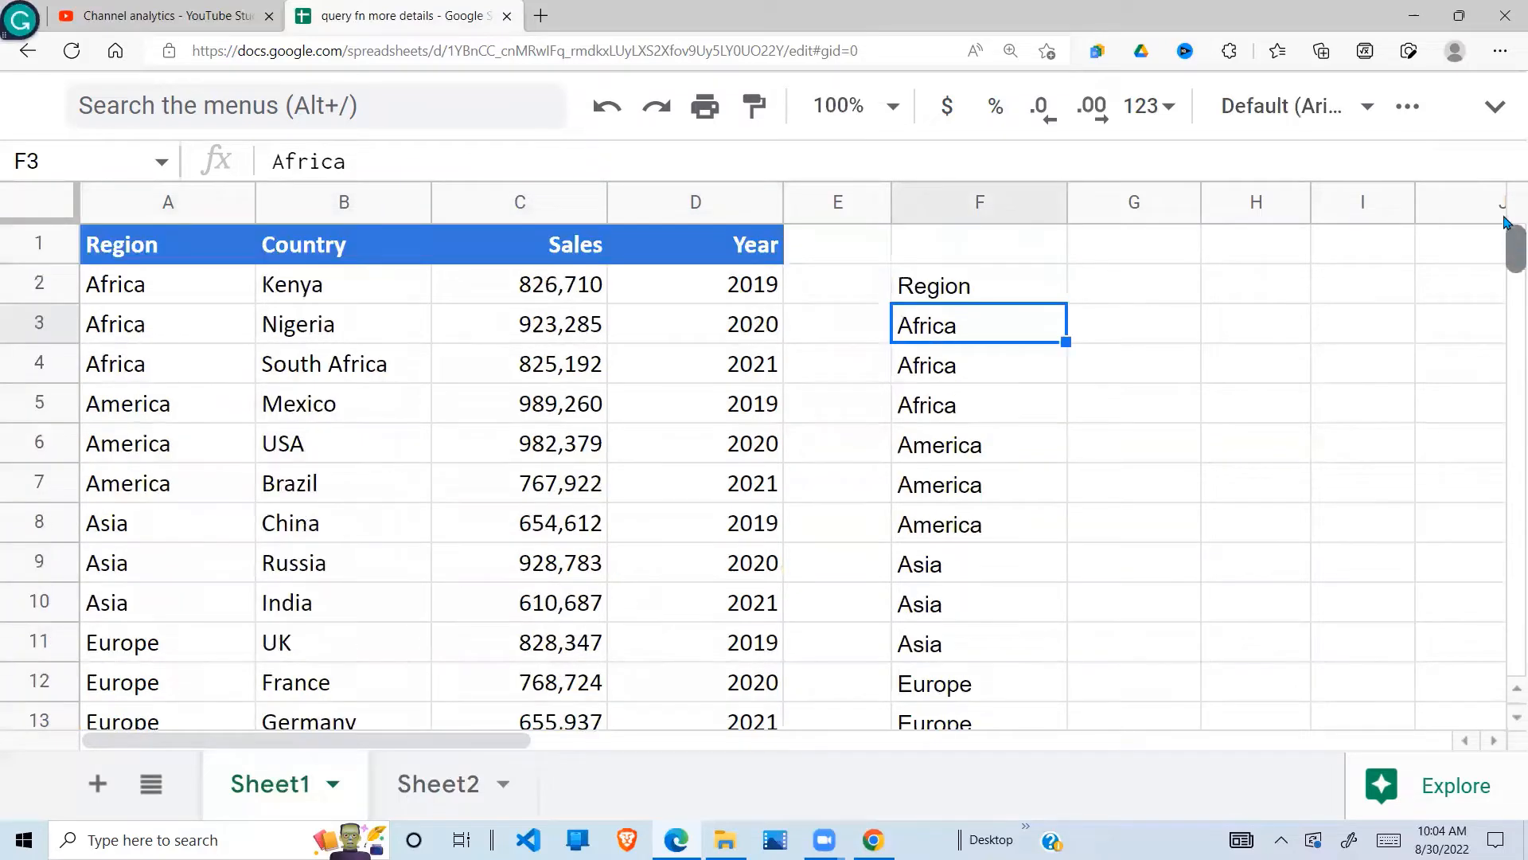
{"action": "left_click", "coordinate": [1131, 350]}
{"action": "left_click", "coordinate": [979, 294]}
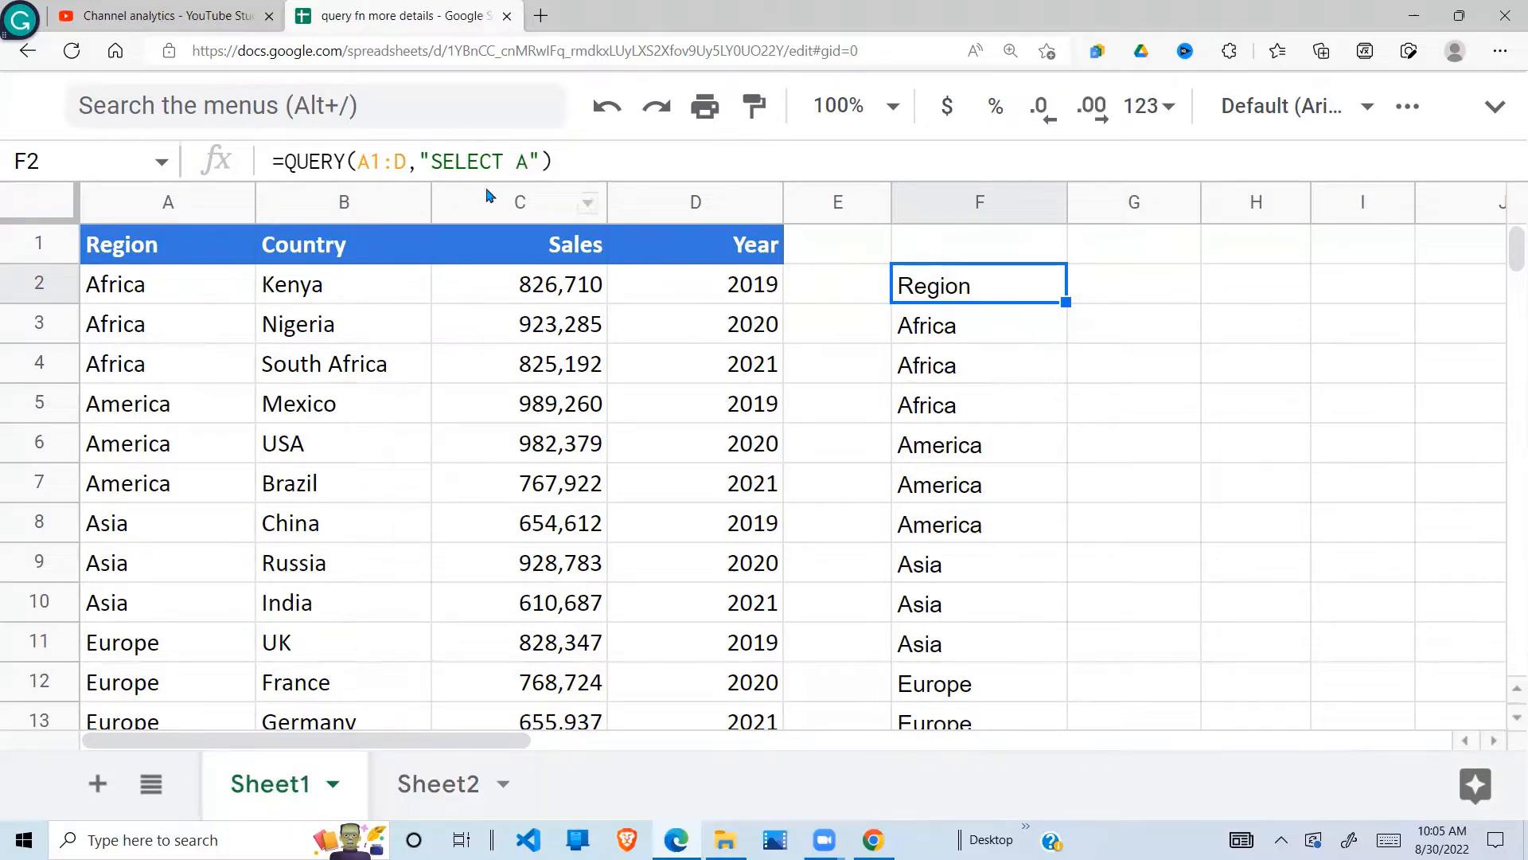
{"action": "left_click", "coordinate": [528, 163]}
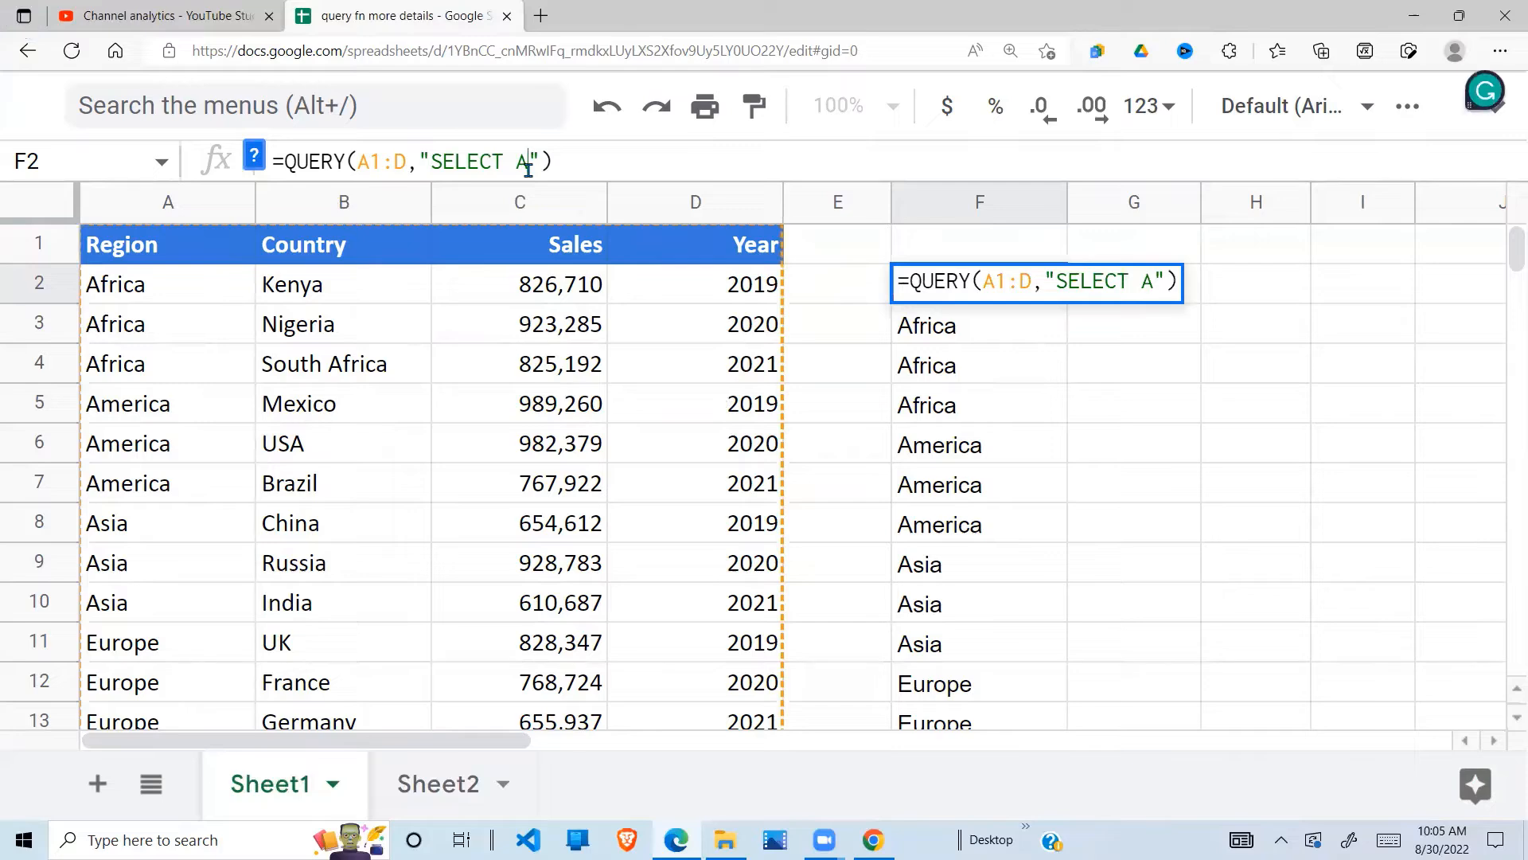
{"action": "type", "text": ","}
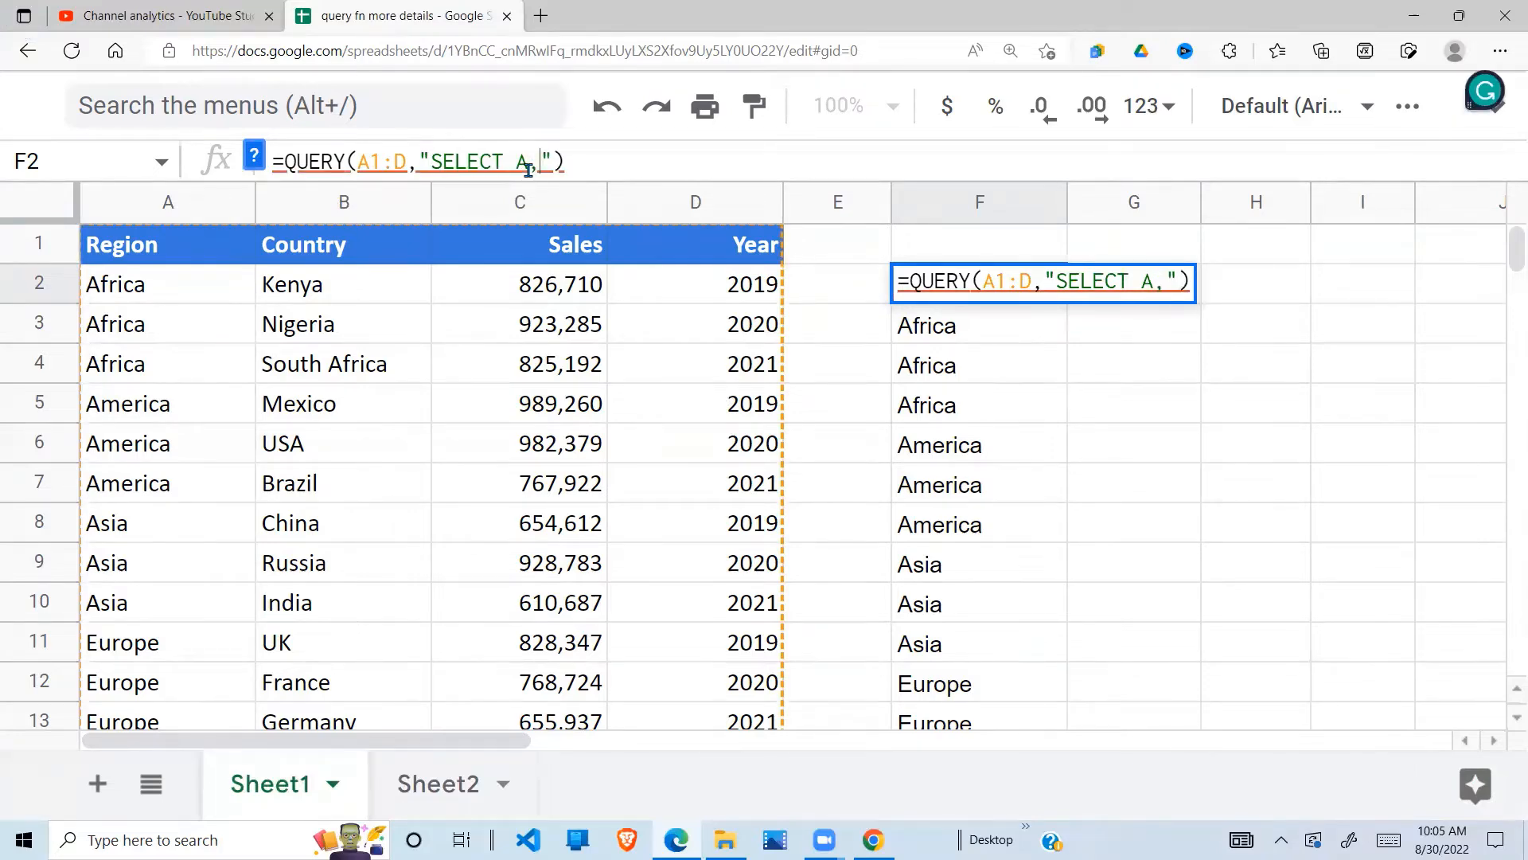
{"action": "type", "text": "B"}
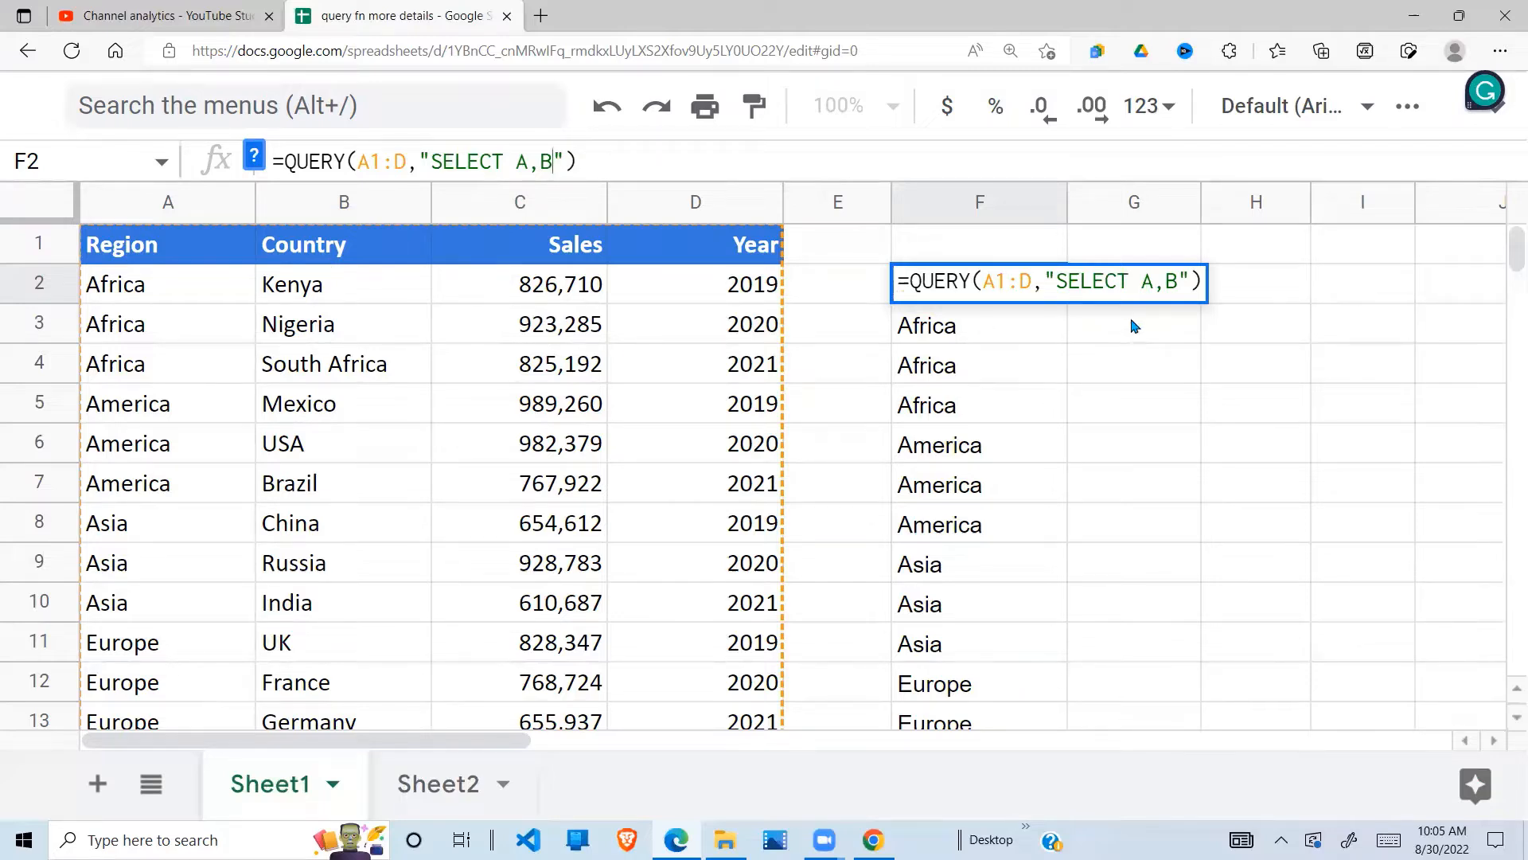
{"action": "key", "text": "Return"}
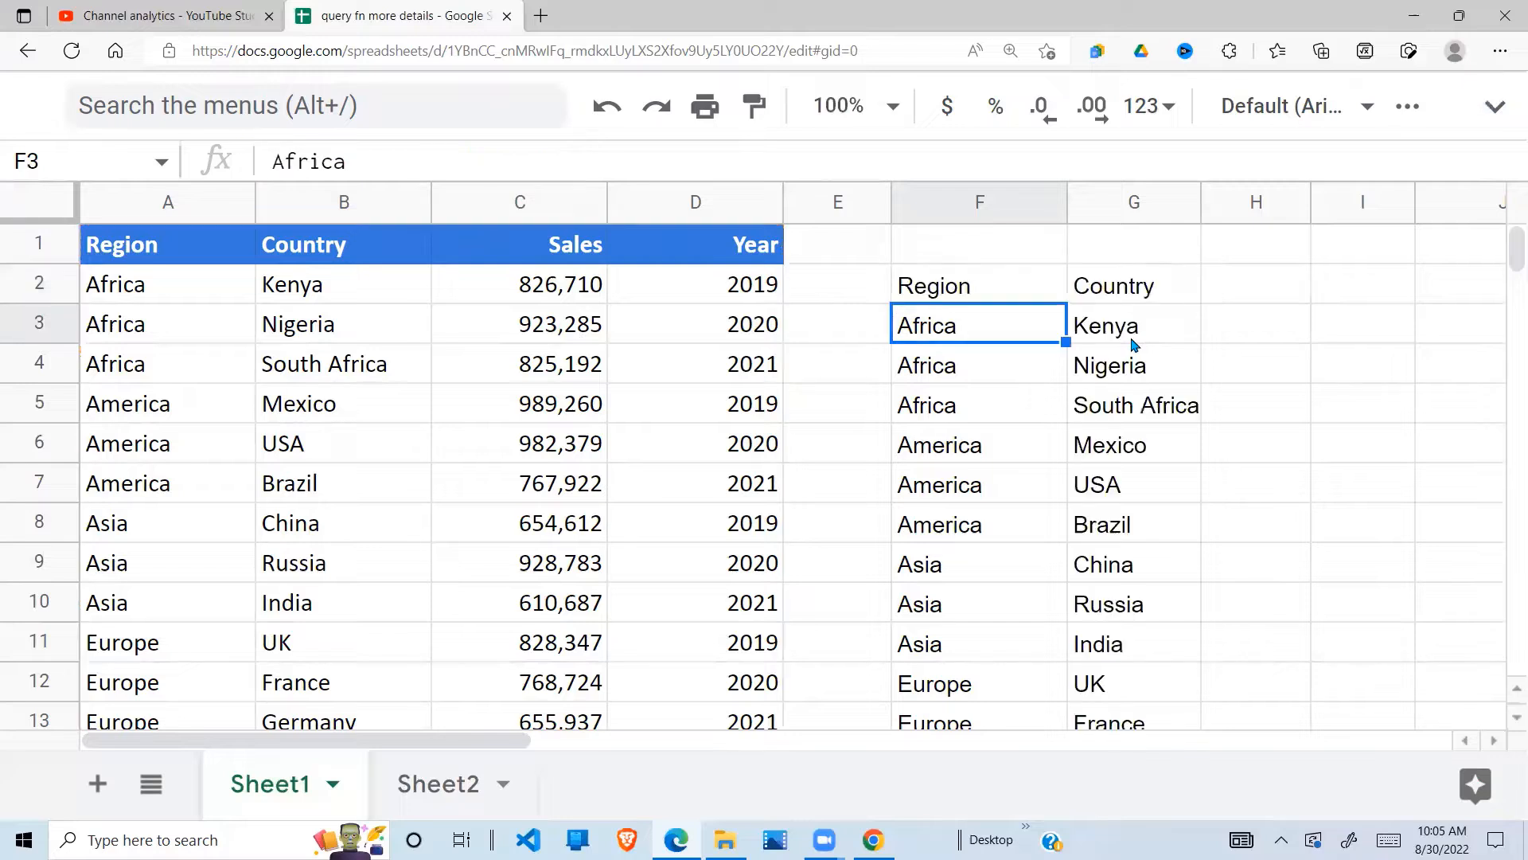
Step: Extend the query in F2 to "SELECT A,B,C,D" so it also returns the Sales and Year columns
{"action": "left_click", "coordinate": [962, 281]}
{"action": "left_click", "coordinate": [552, 160]}
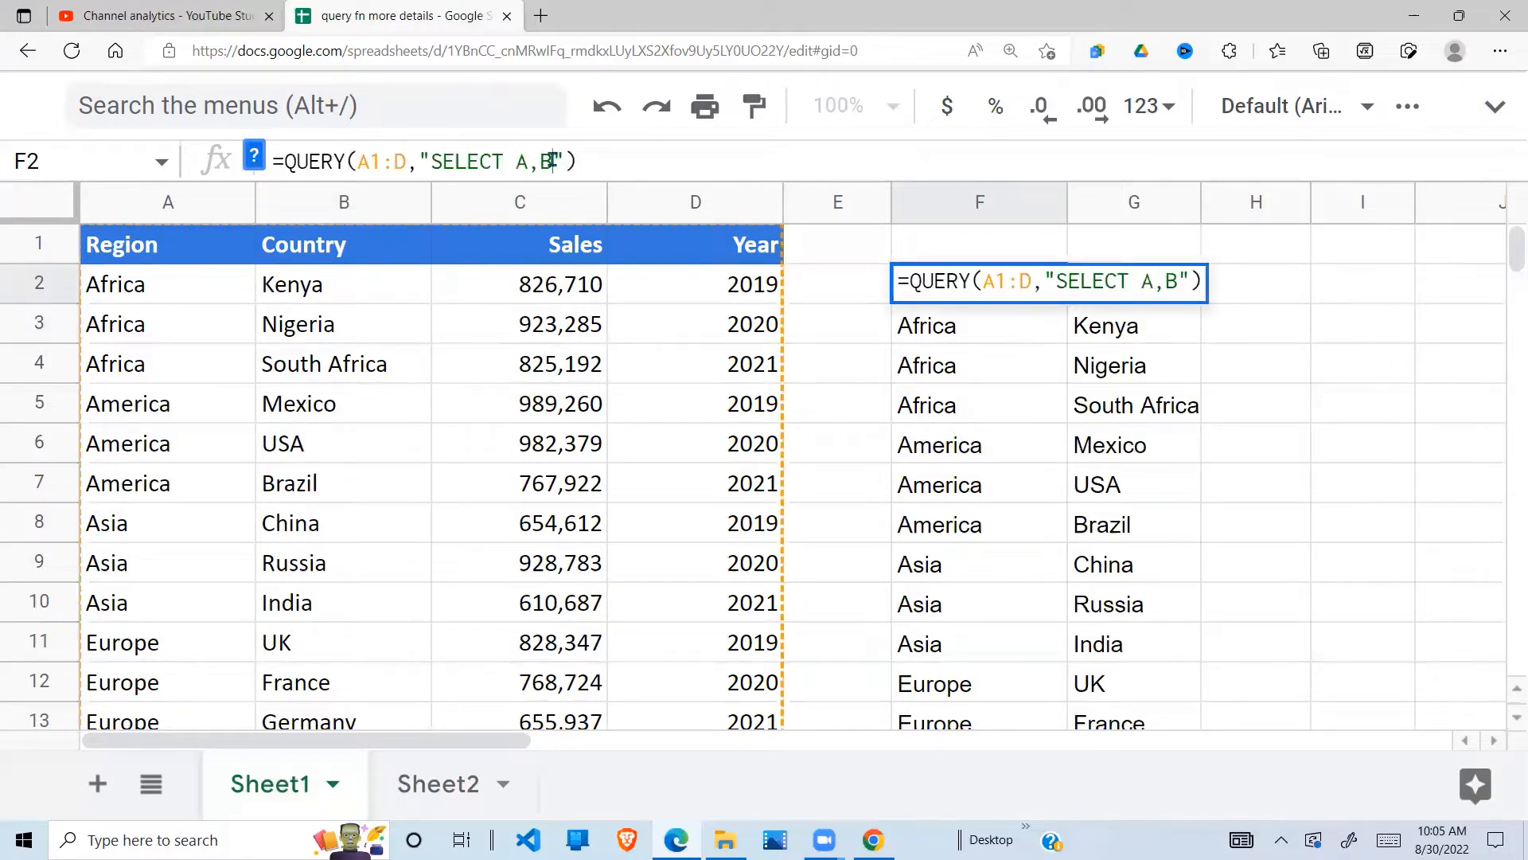
{"action": "type", "text": ",c"}
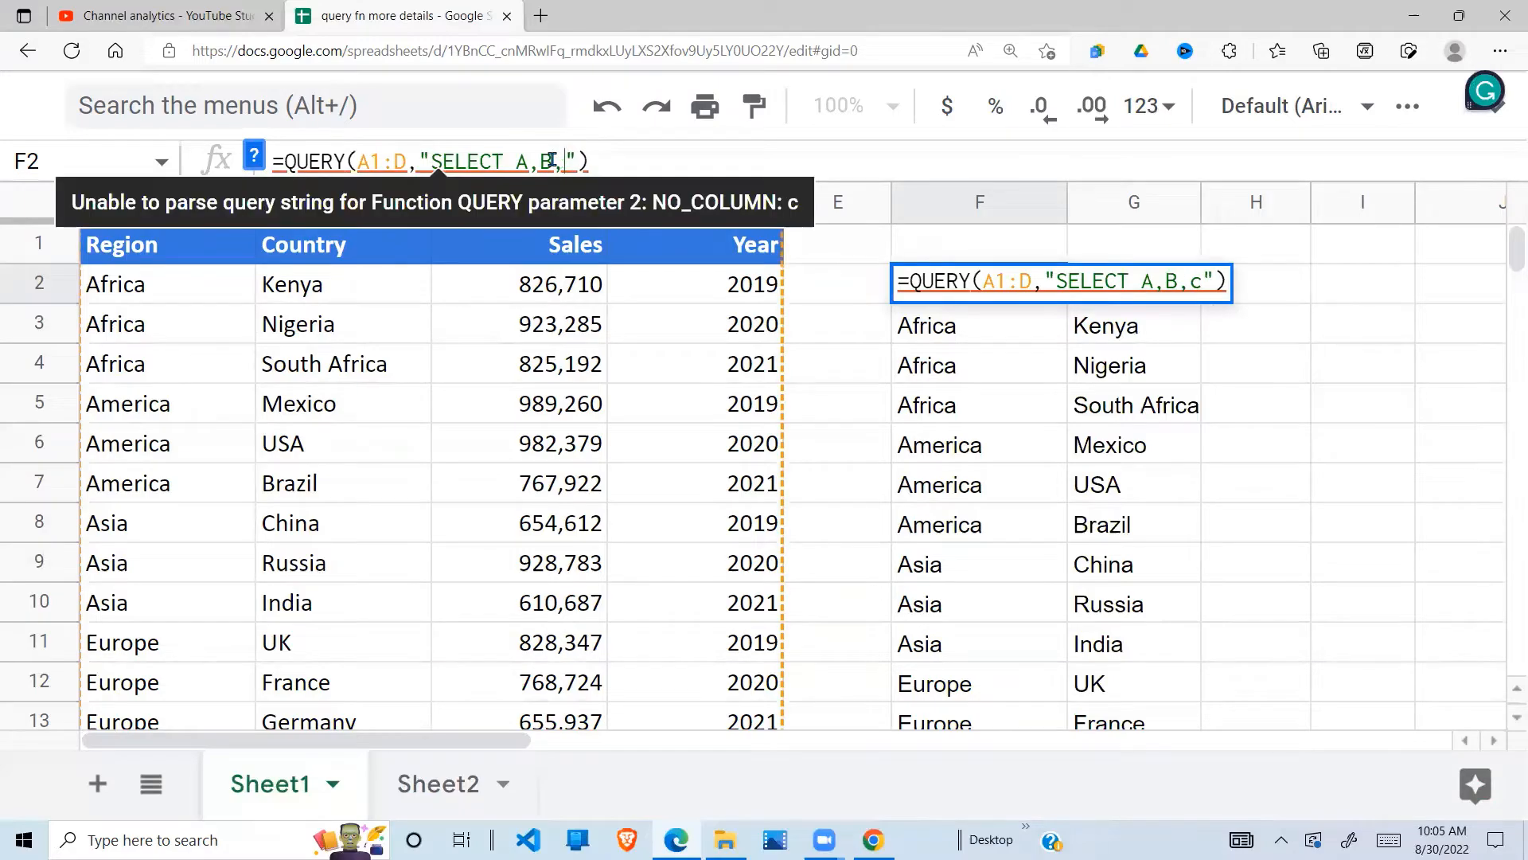
{"action": "key", "text": "BackSpace"}
{"action": "type", "text": "C,"}
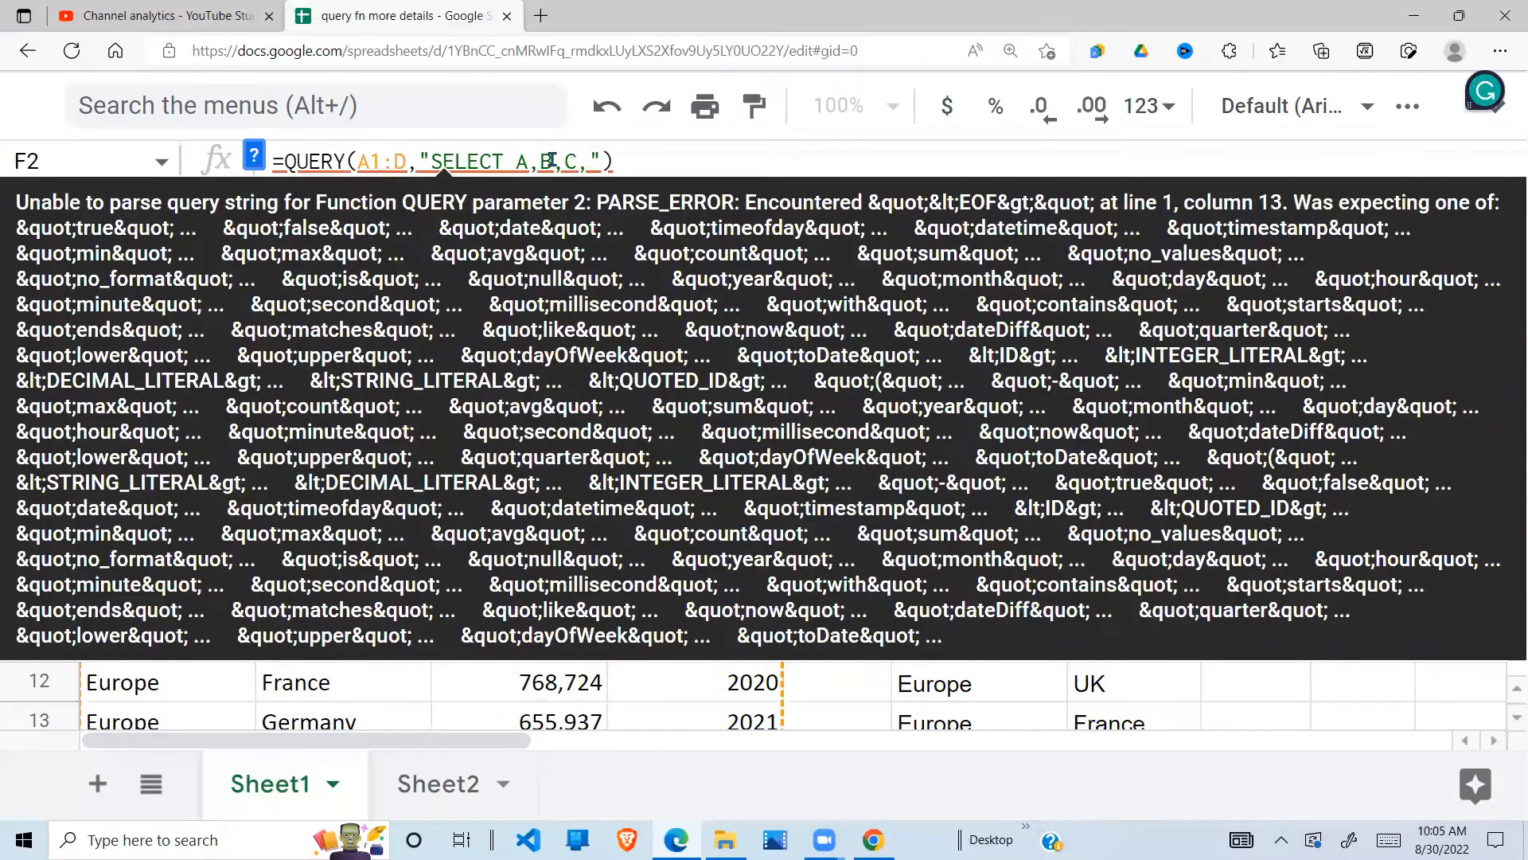
{"action": "type", "text": "D"}
{"action": "key", "text": "Return"}
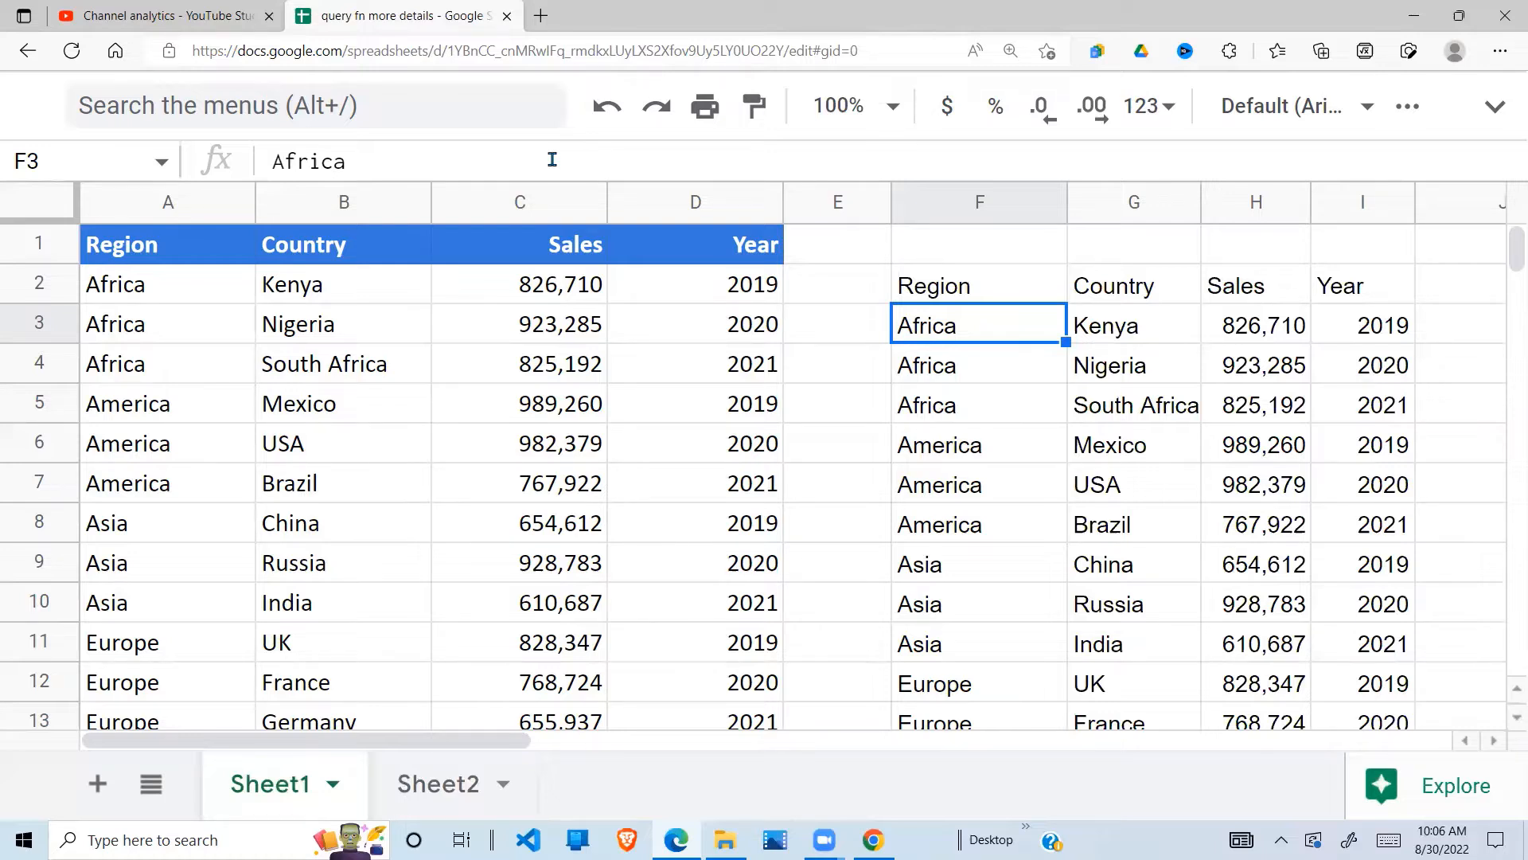
{"action": "left_click", "coordinate": [984, 288]}
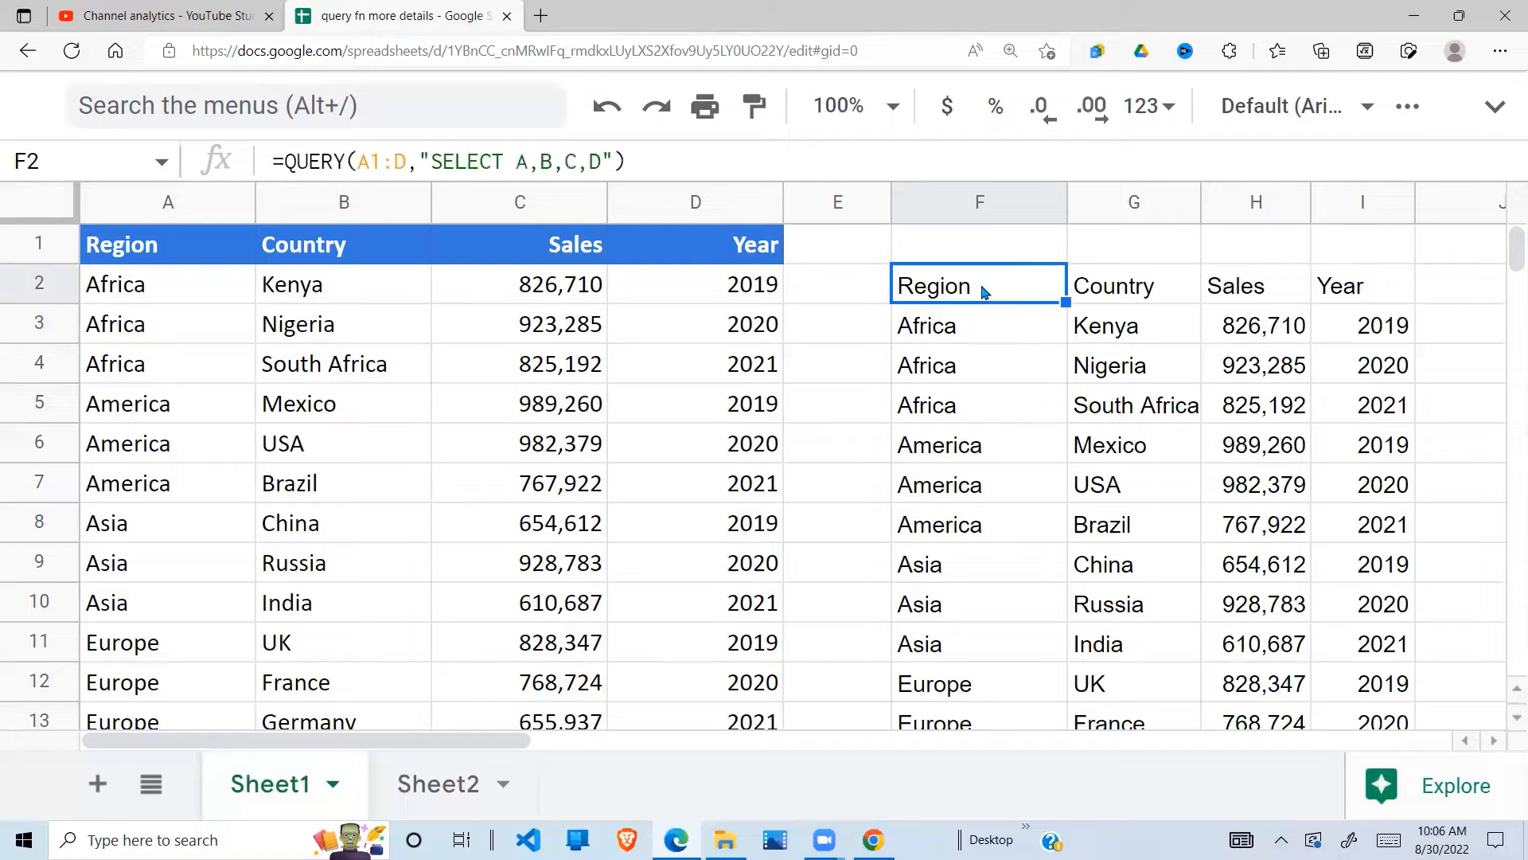
Step: Replace the column list in F2's query with the wildcard, "SELECT *", to return all columns
{"action": "left_click", "coordinate": [599, 162]}
{"action": "key", "text": "BackSpace"}
{"action": "key", "text": "BackSpace"}
{"action": "key", "text": "BackSpace"}
{"action": "key", "text": "BackSpace"}
{"action": "key", "text": "BackSpace"}
{"action": "key", "text": "BackSpace"}
{"action": "key", "text": "BackSpace"}
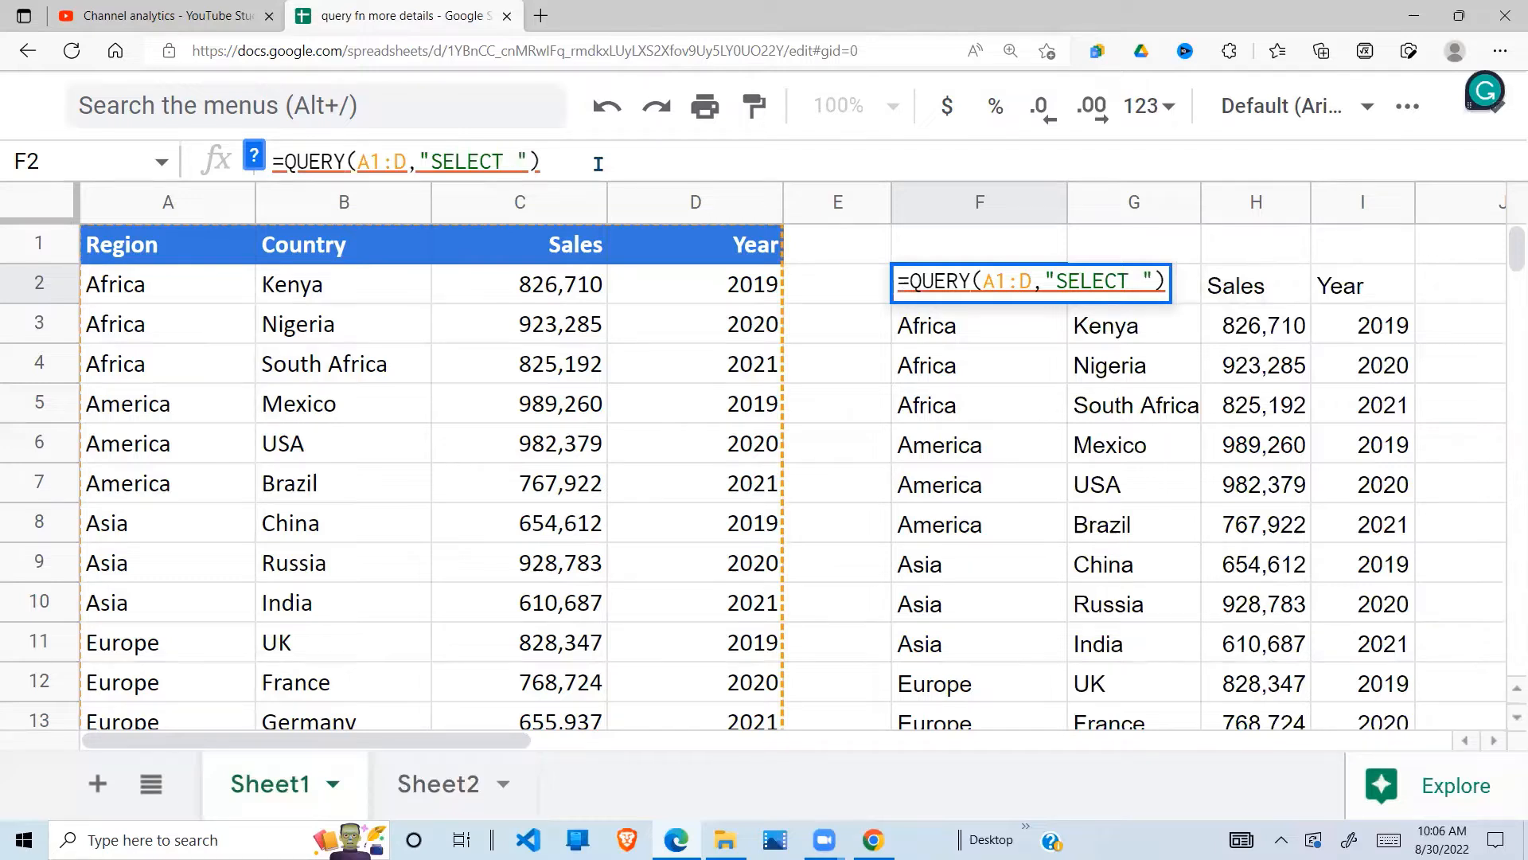
{"action": "type", "text": "*"}
{"action": "key", "text": "Return"}
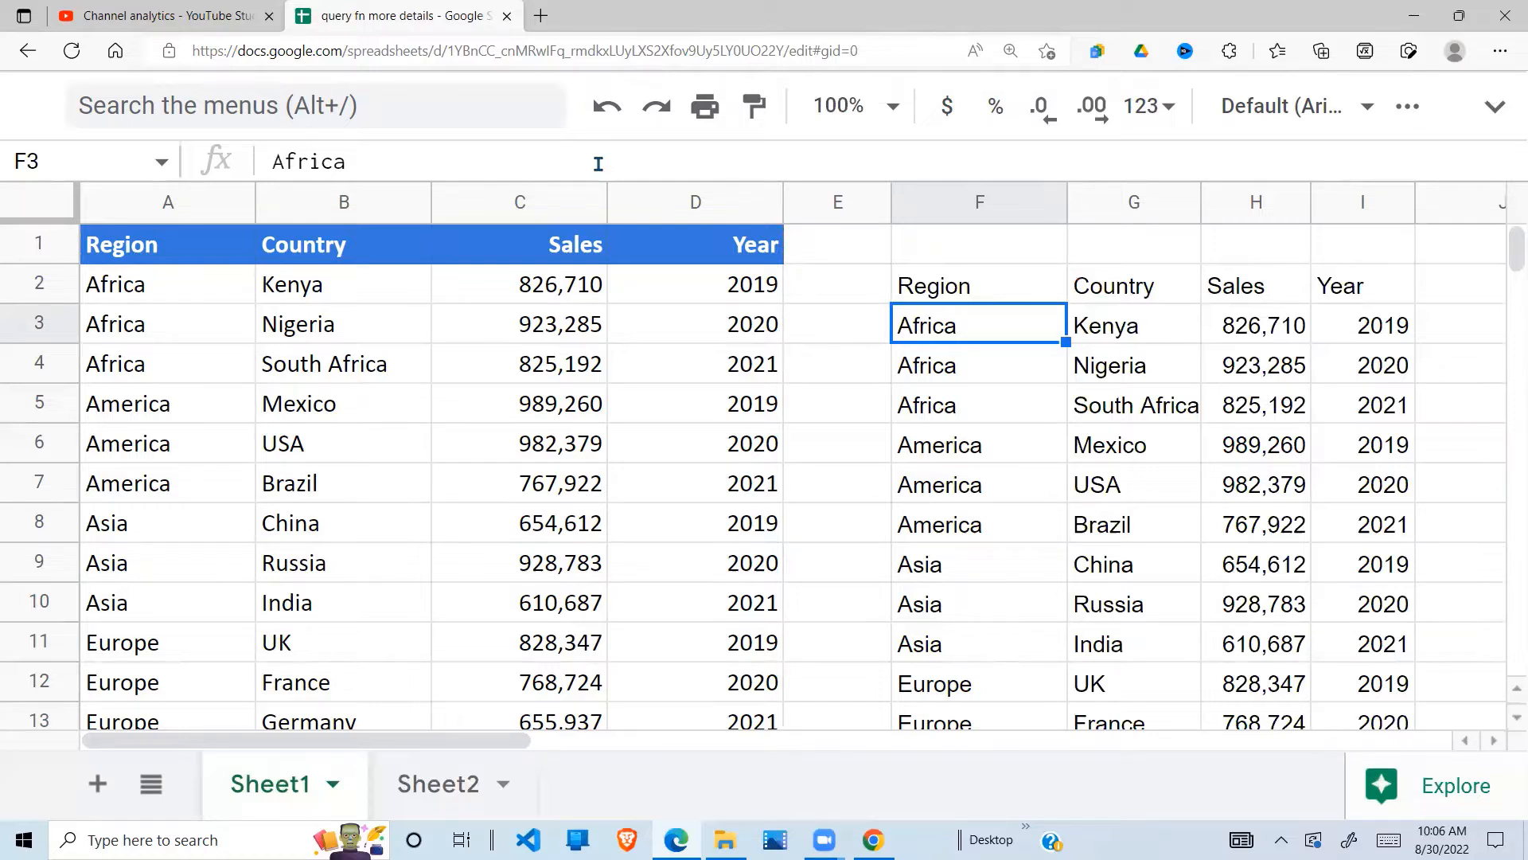
Step: Extend the query in F2 to "SELECT * WHERE A='Africa'" to return only the Africa region rows
{"action": "left_click", "coordinate": [955, 287]}
{"action": "left_click", "coordinate": [547, 161]}
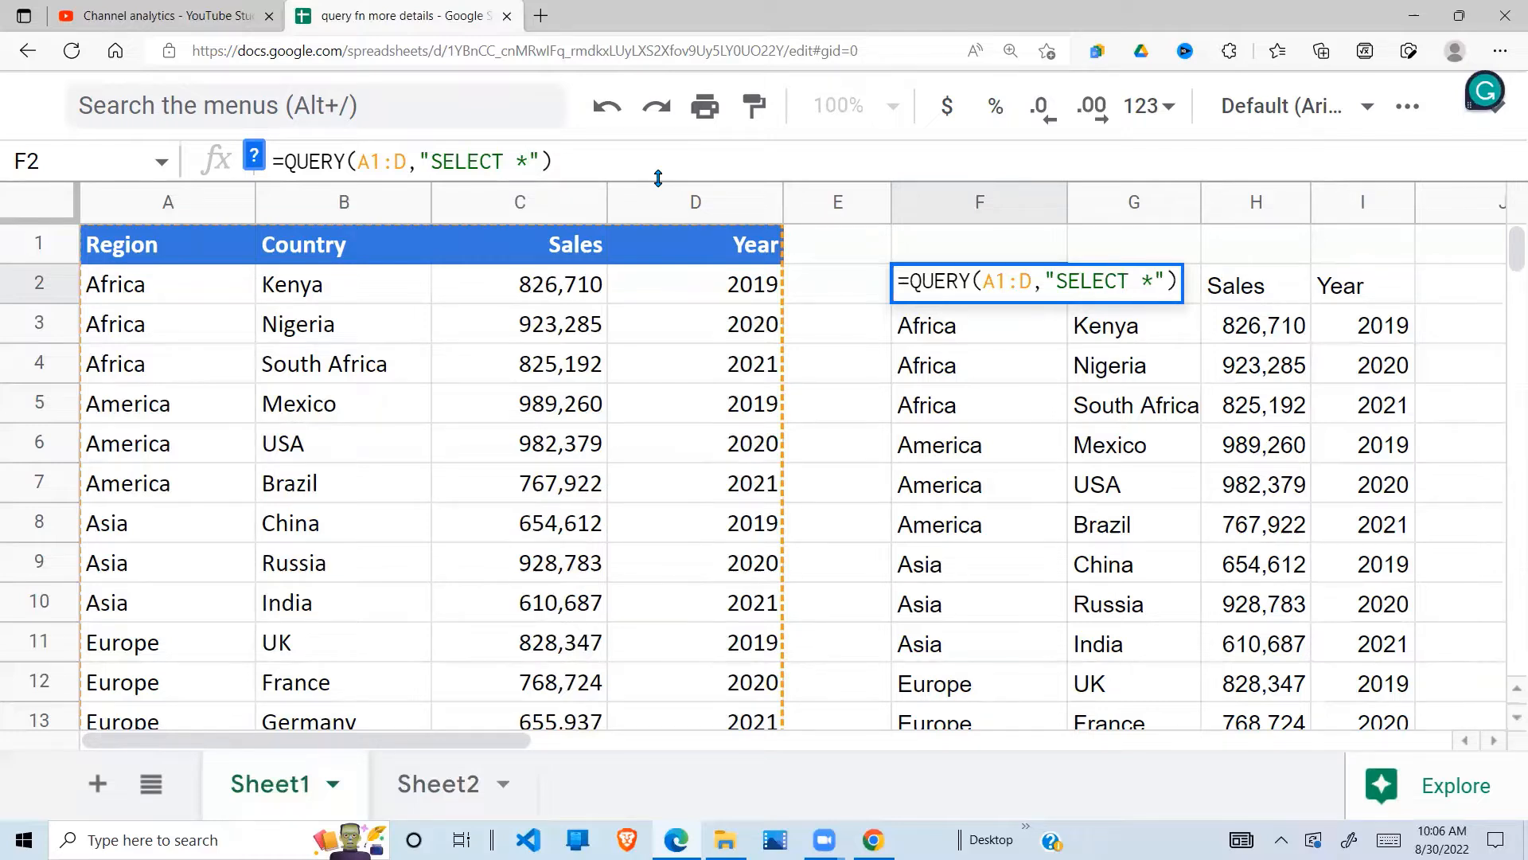
{"action": "type", "text": "W"}
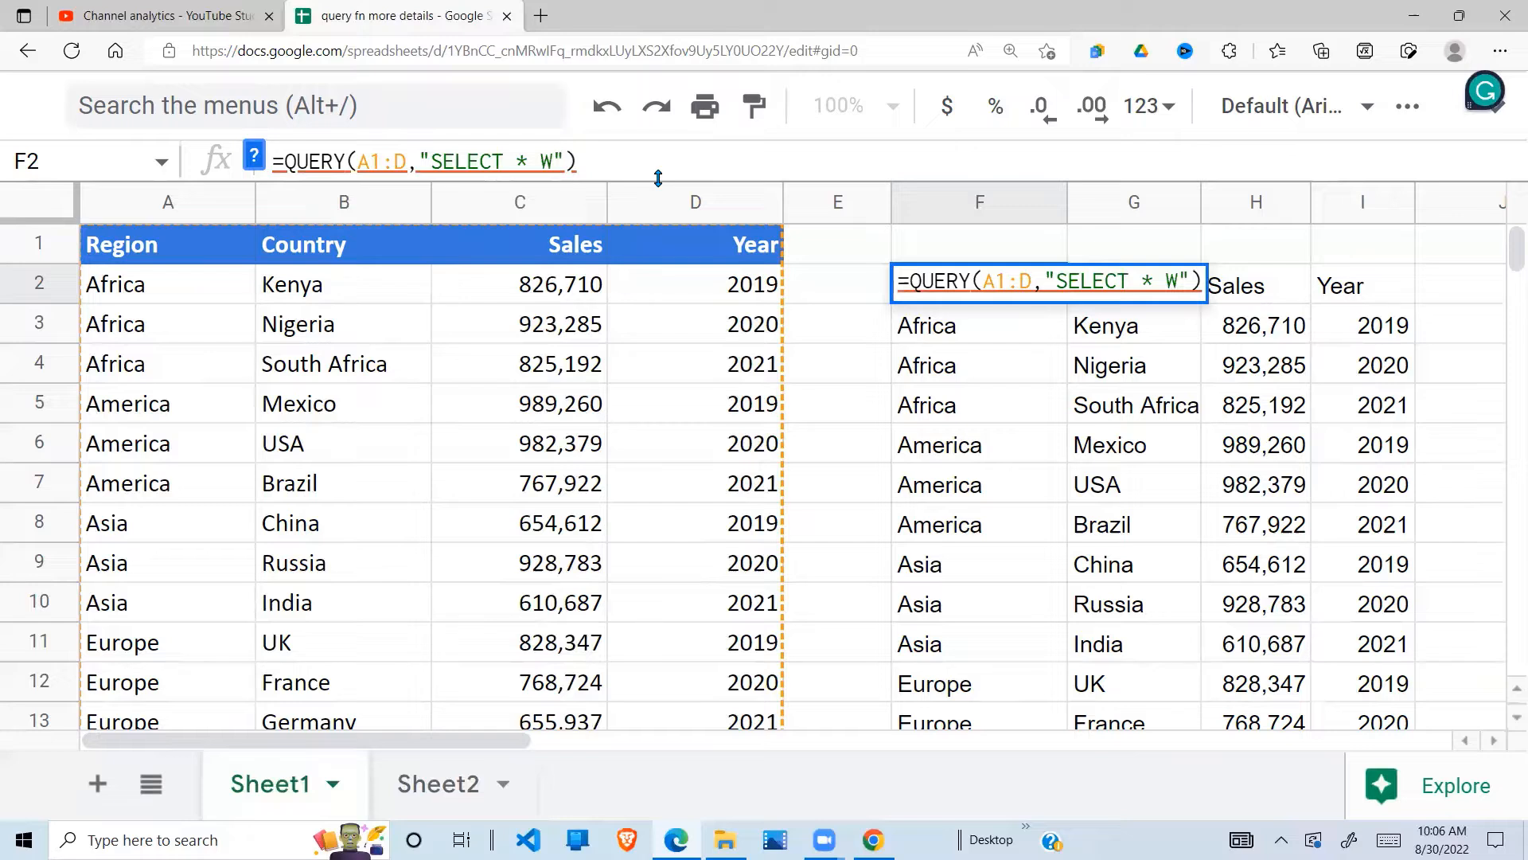
{"action": "type", "text": "HERE"}
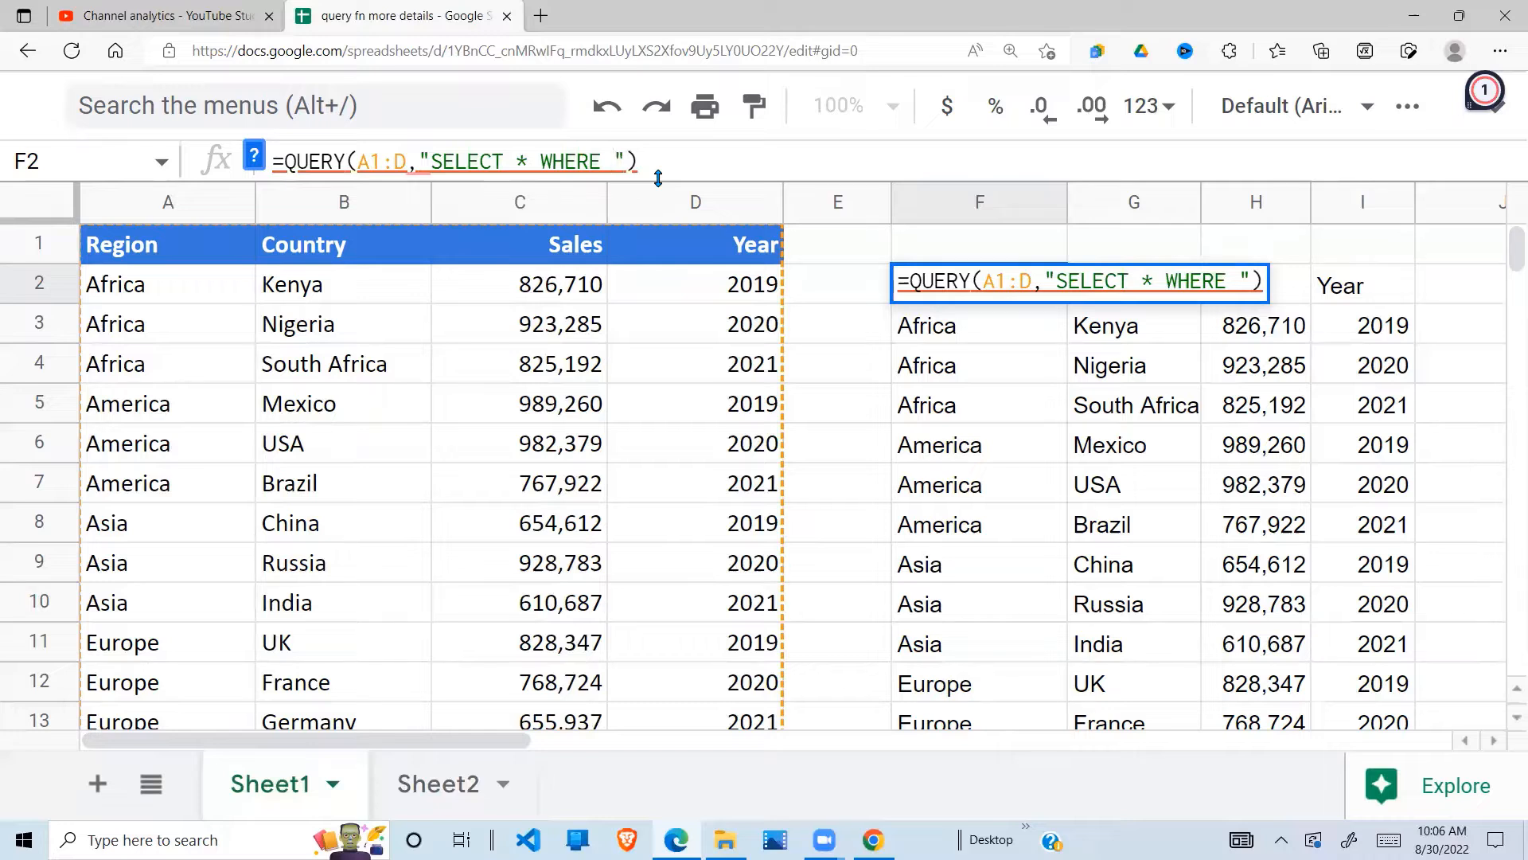
{"action": "type", "text": "A"}
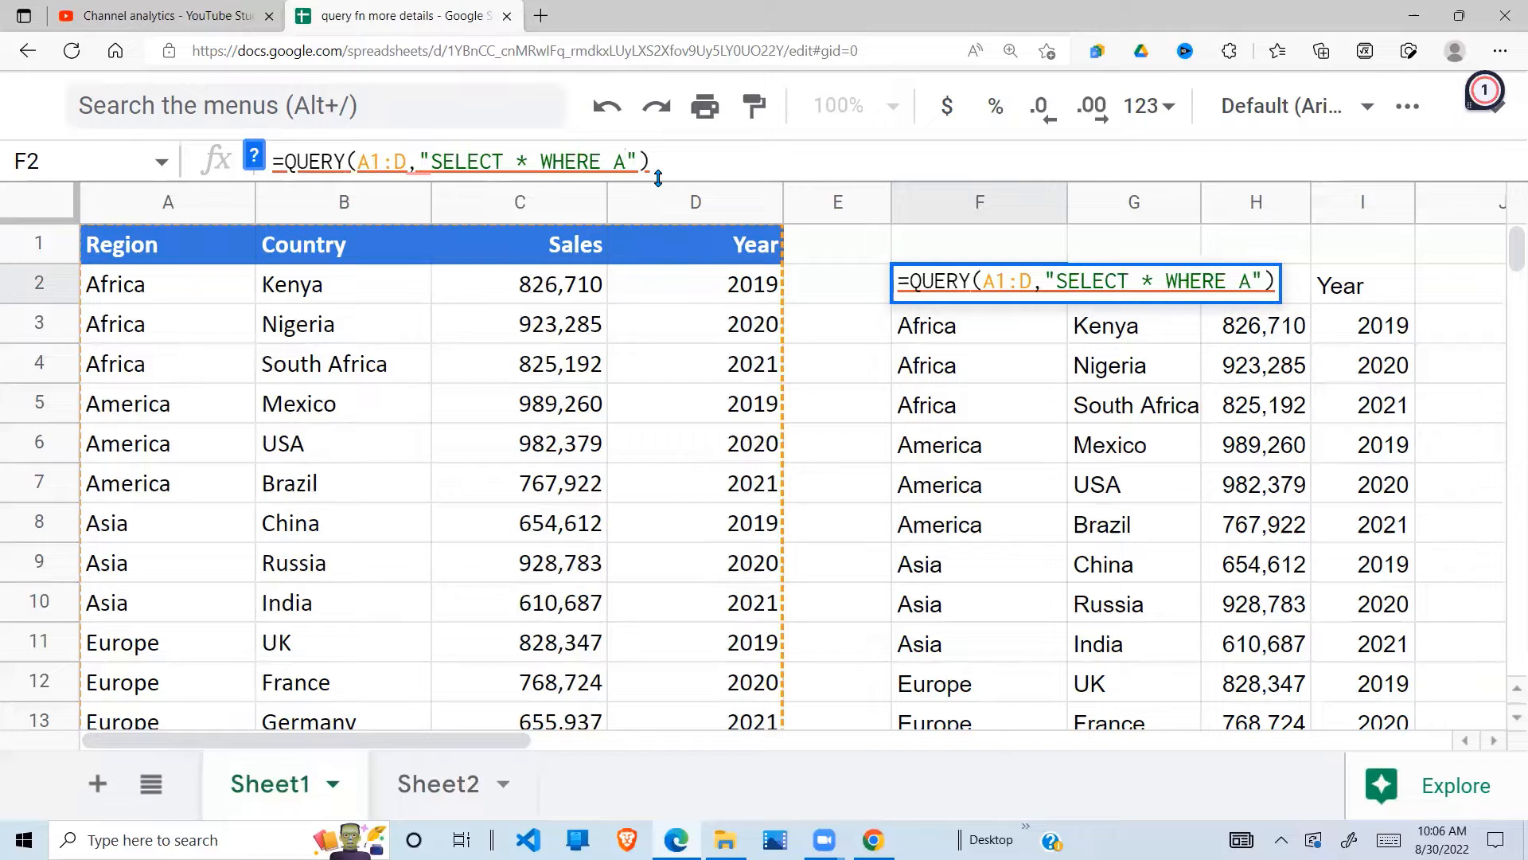
{"action": "type", "text": "="}
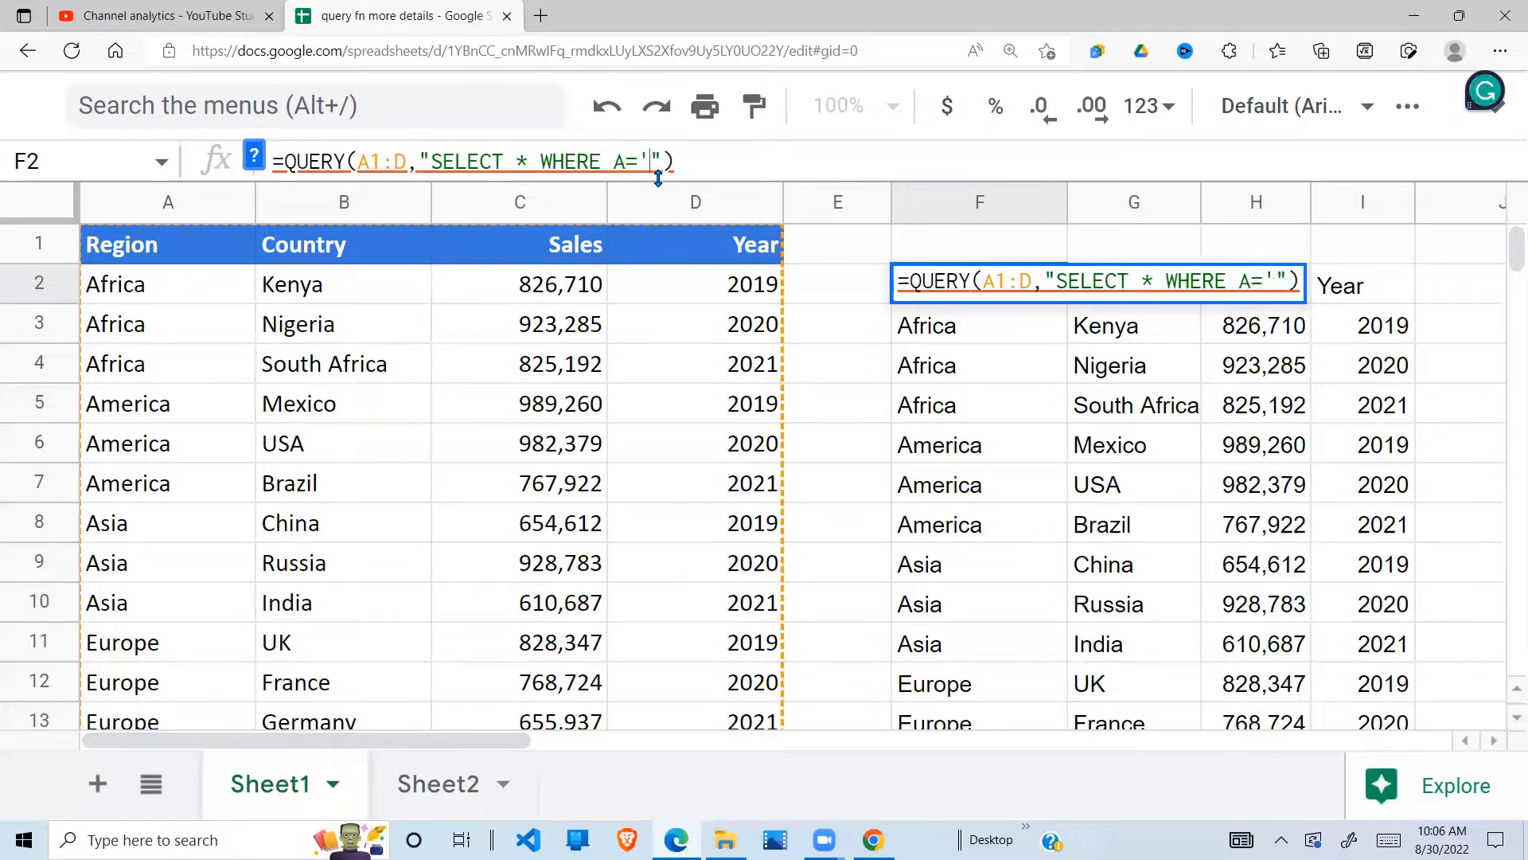
{"action": "type", "text": "'"}
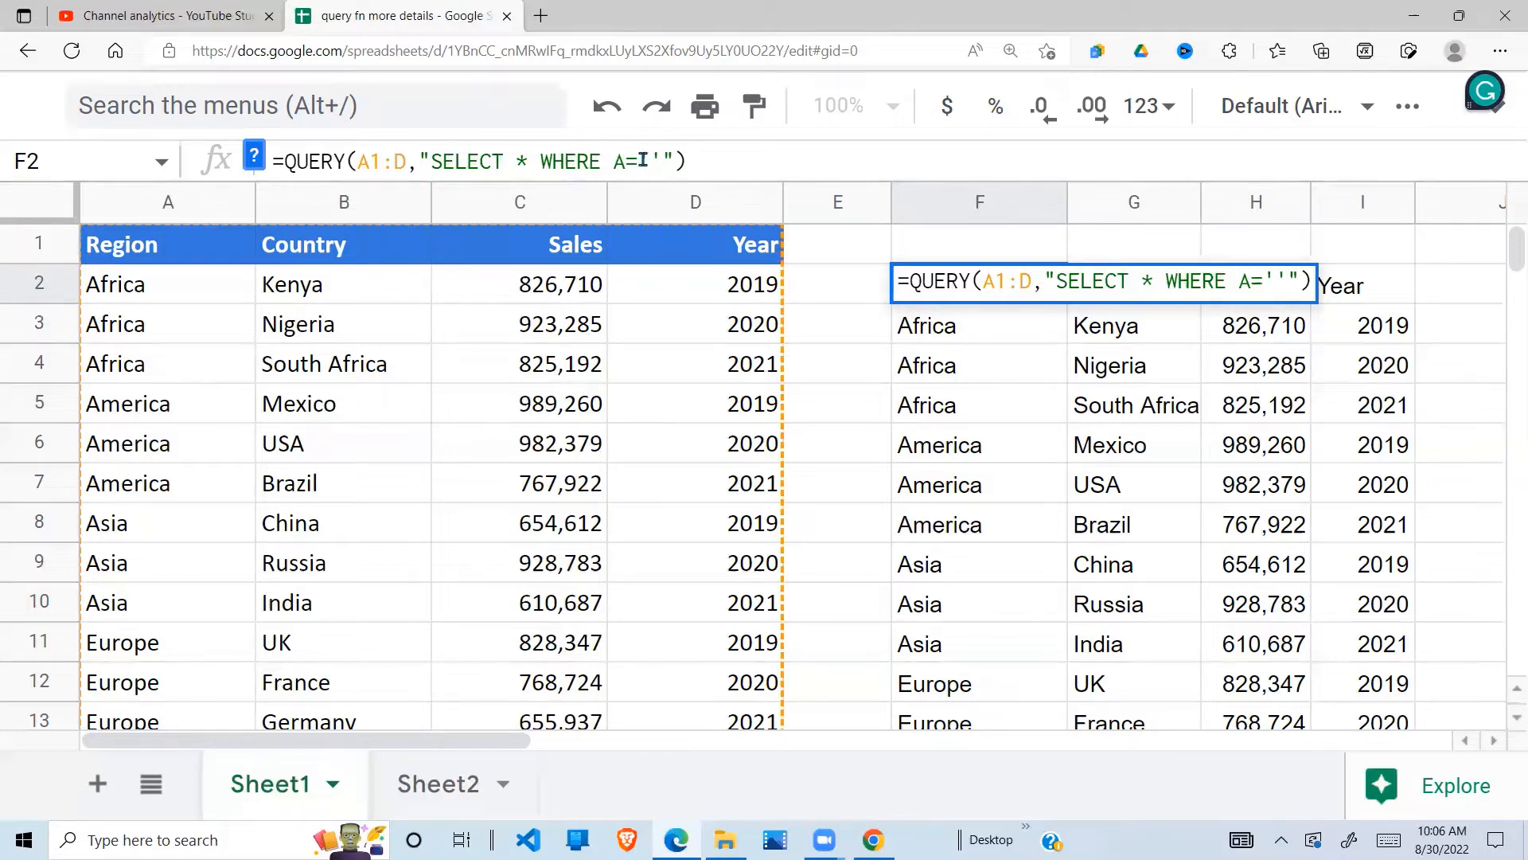
{"action": "left_click", "coordinate": [658, 161]}
{"action": "type", "text": "Africa"}
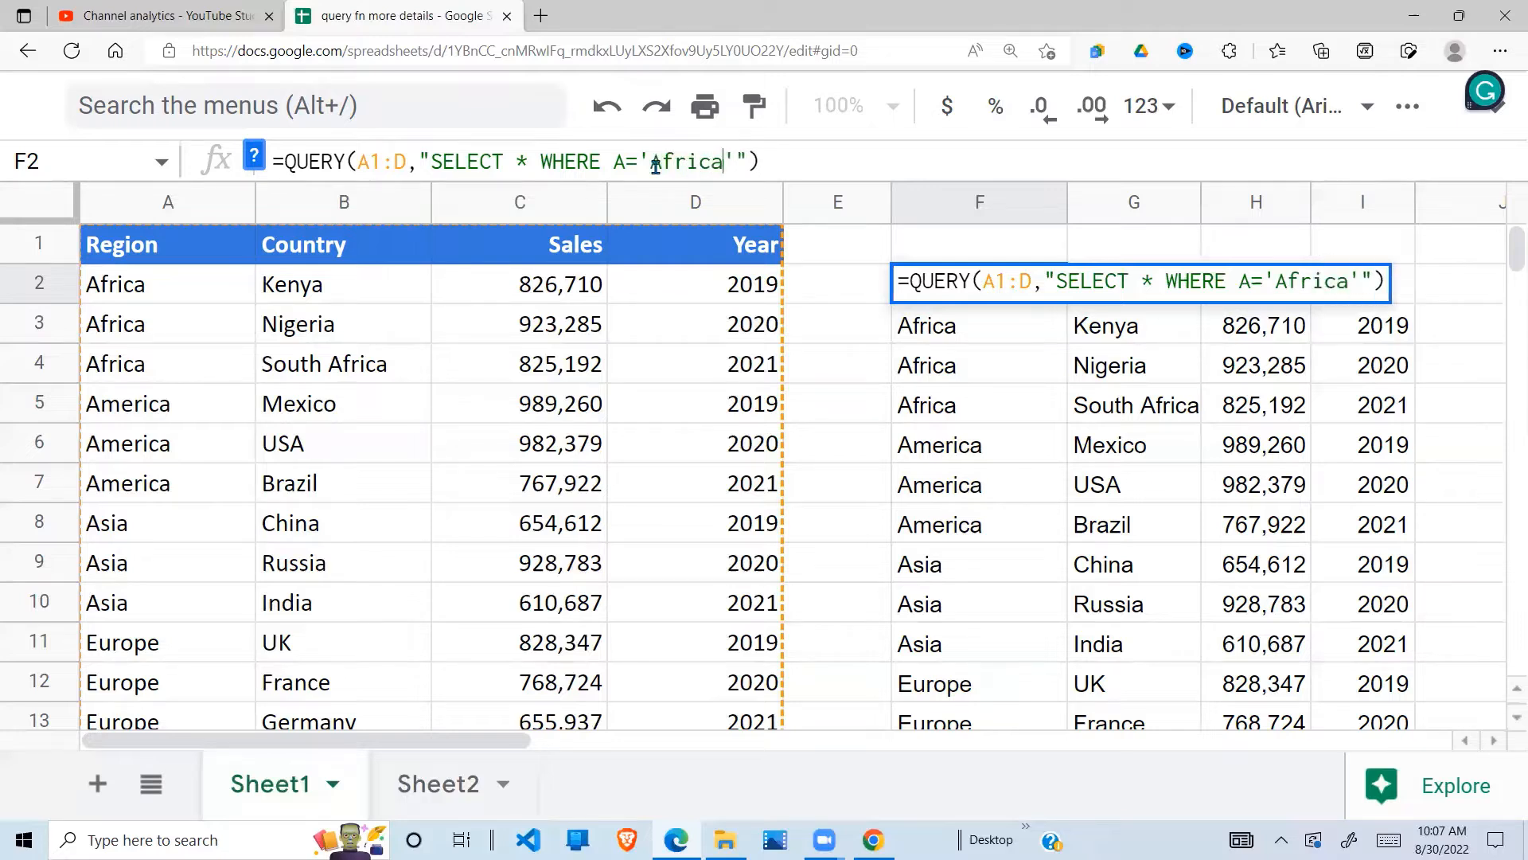
{"action": "key", "text": "Return"}
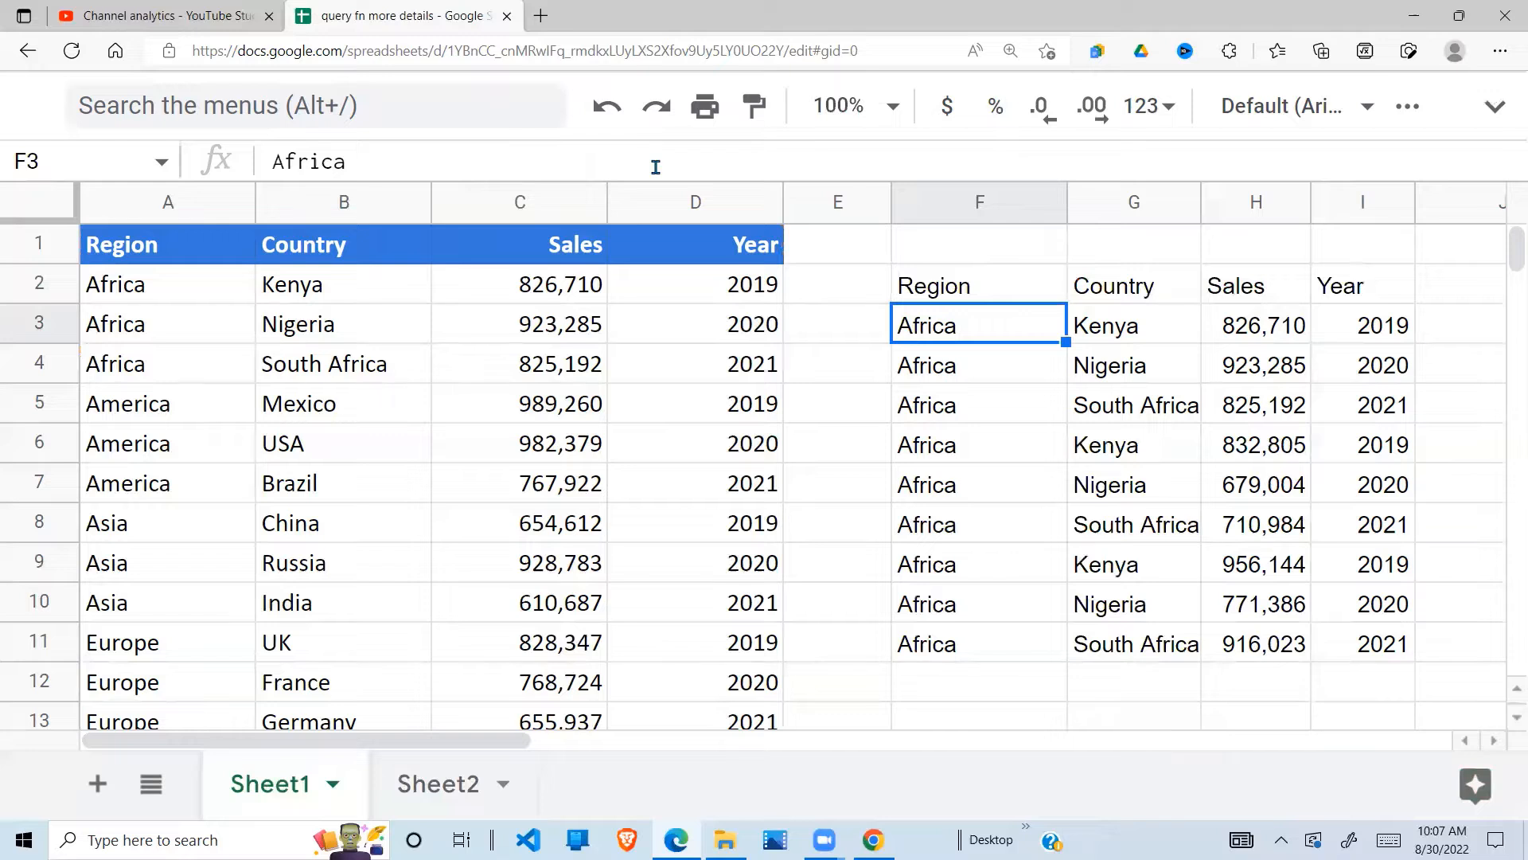
{"action": "left_click", "coordinate": [1007, 409]}
{"action": "left_click_drag", "start_coordinate": [990, 331], "coordinate": [960, 644]}
Step: Change the region criterion in F2's query to 'Europe' to return only the Europe rows
{"action": "left_click", "coordinate": [978, 286]}
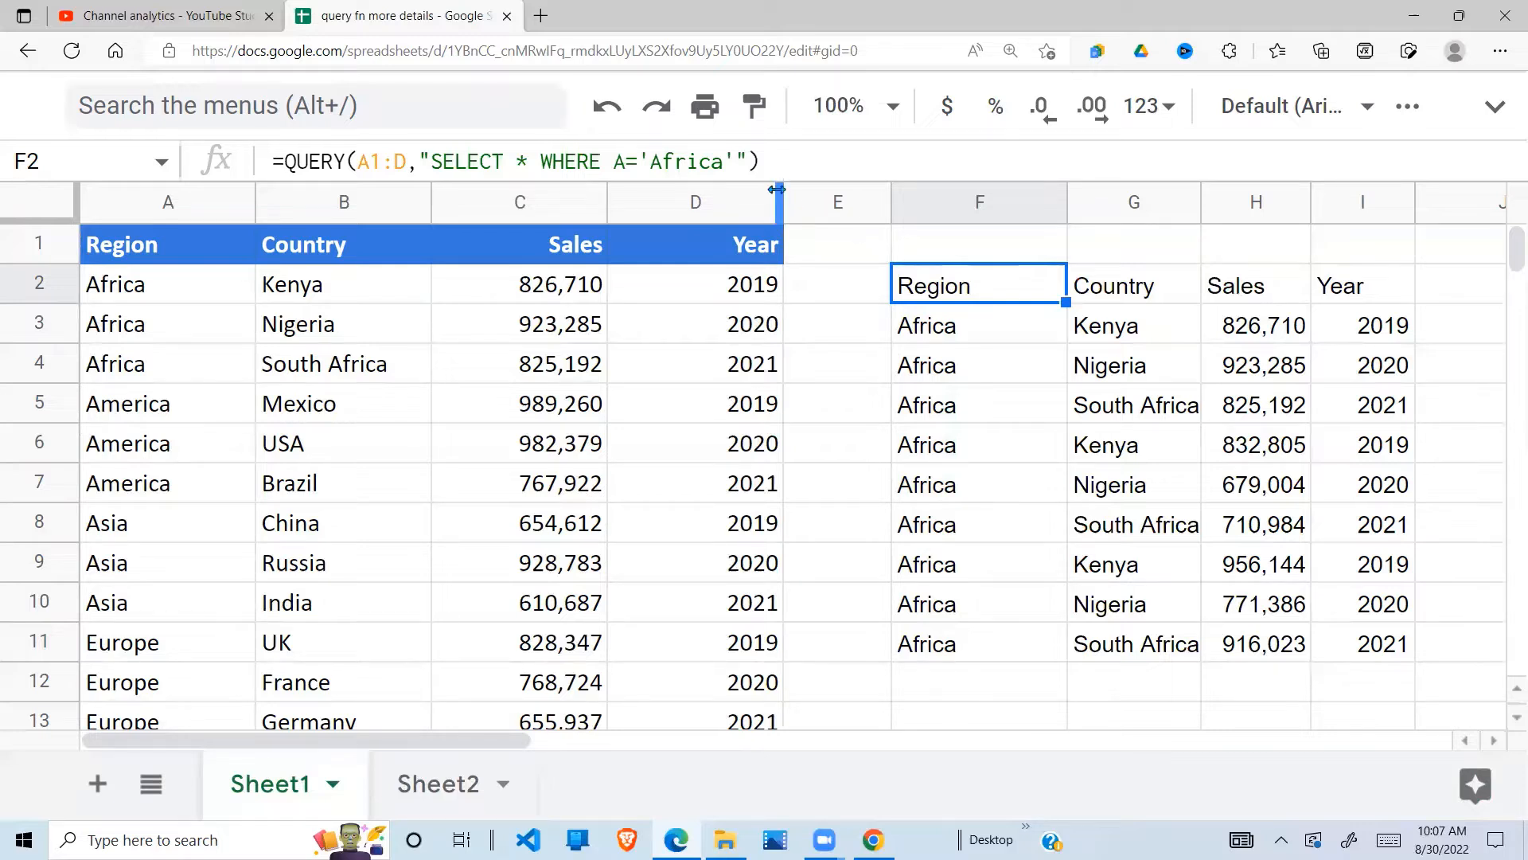
{"action": "left_click", "coordinate": [727, 163]}
{"action": "key", "text": "BackSpace"}
{"action": "key", "text": "BackSpace"}
{"action": "key", "text": "BackSpace"}
{"action": "key", "text": "BackSpace"}
{"action": "key", "text": "BackSpace"}
{"action": "key", "text": "BackSpace"}
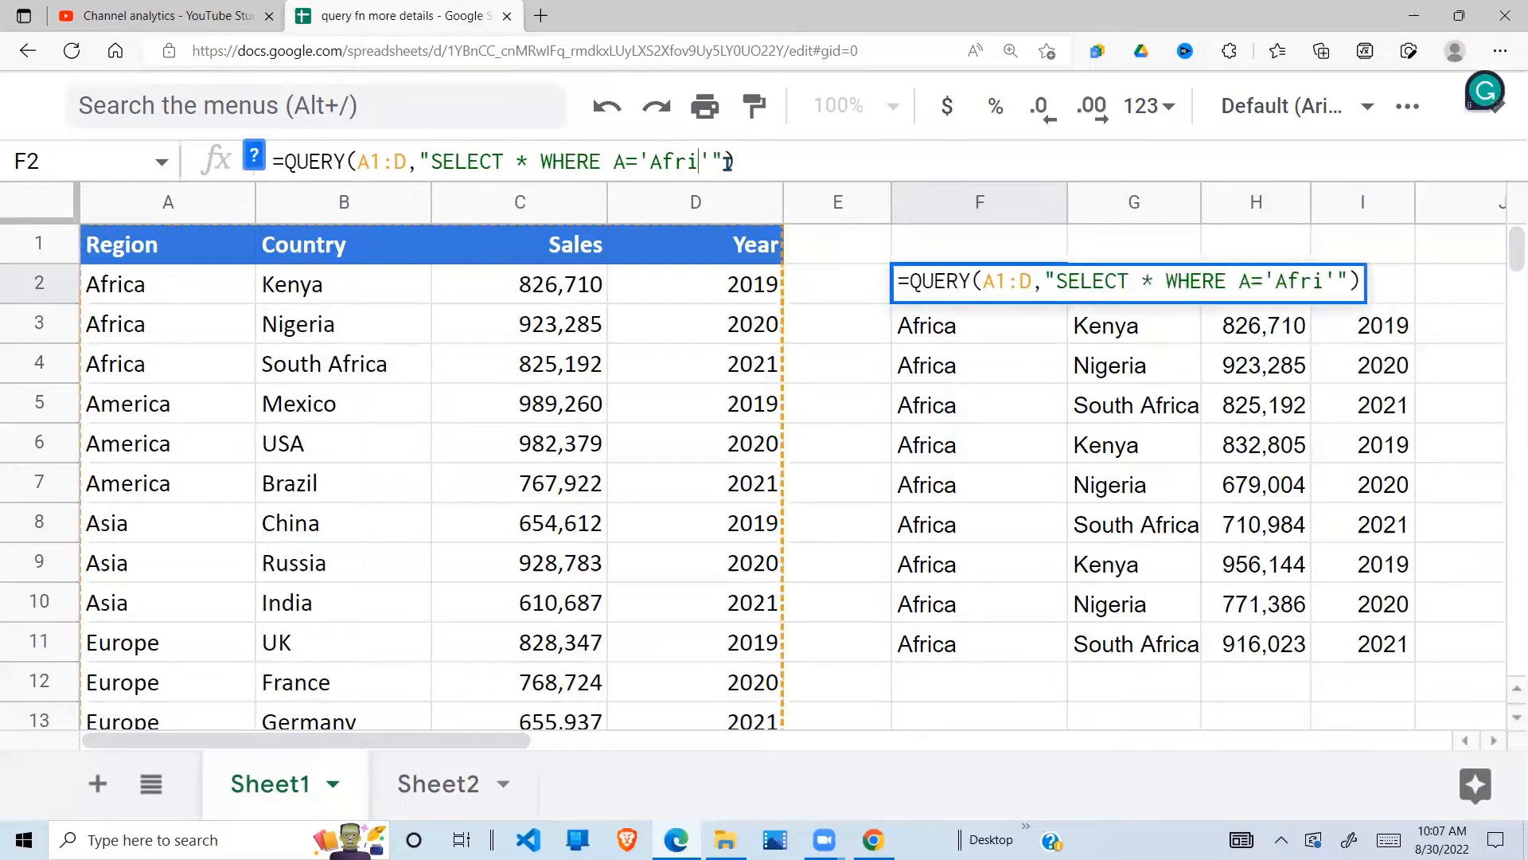
{"action": "type", "text": "Europe"}
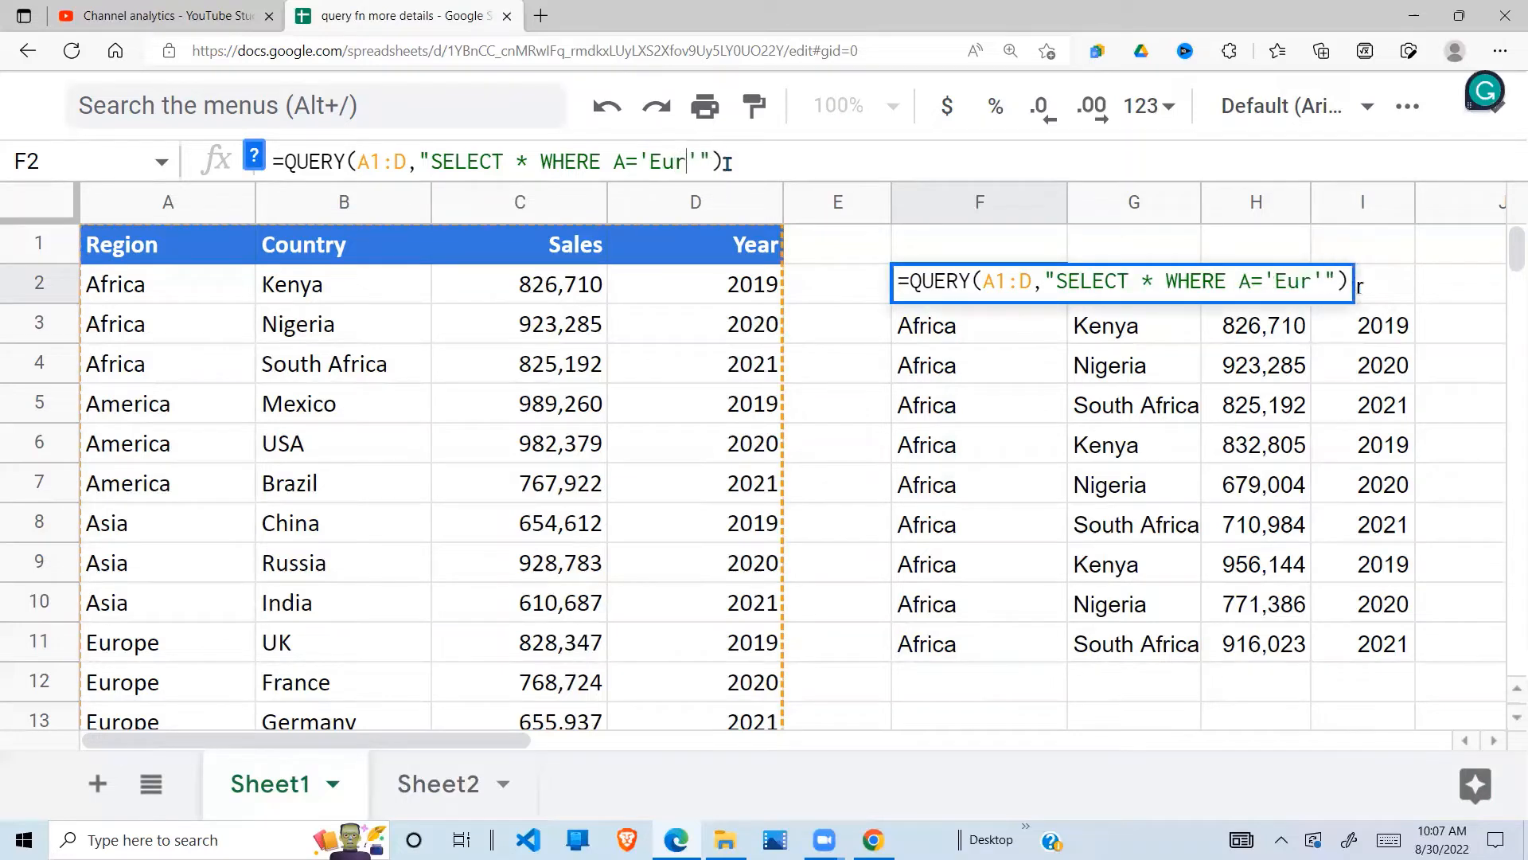
{"action": "key", "text": "Return"}
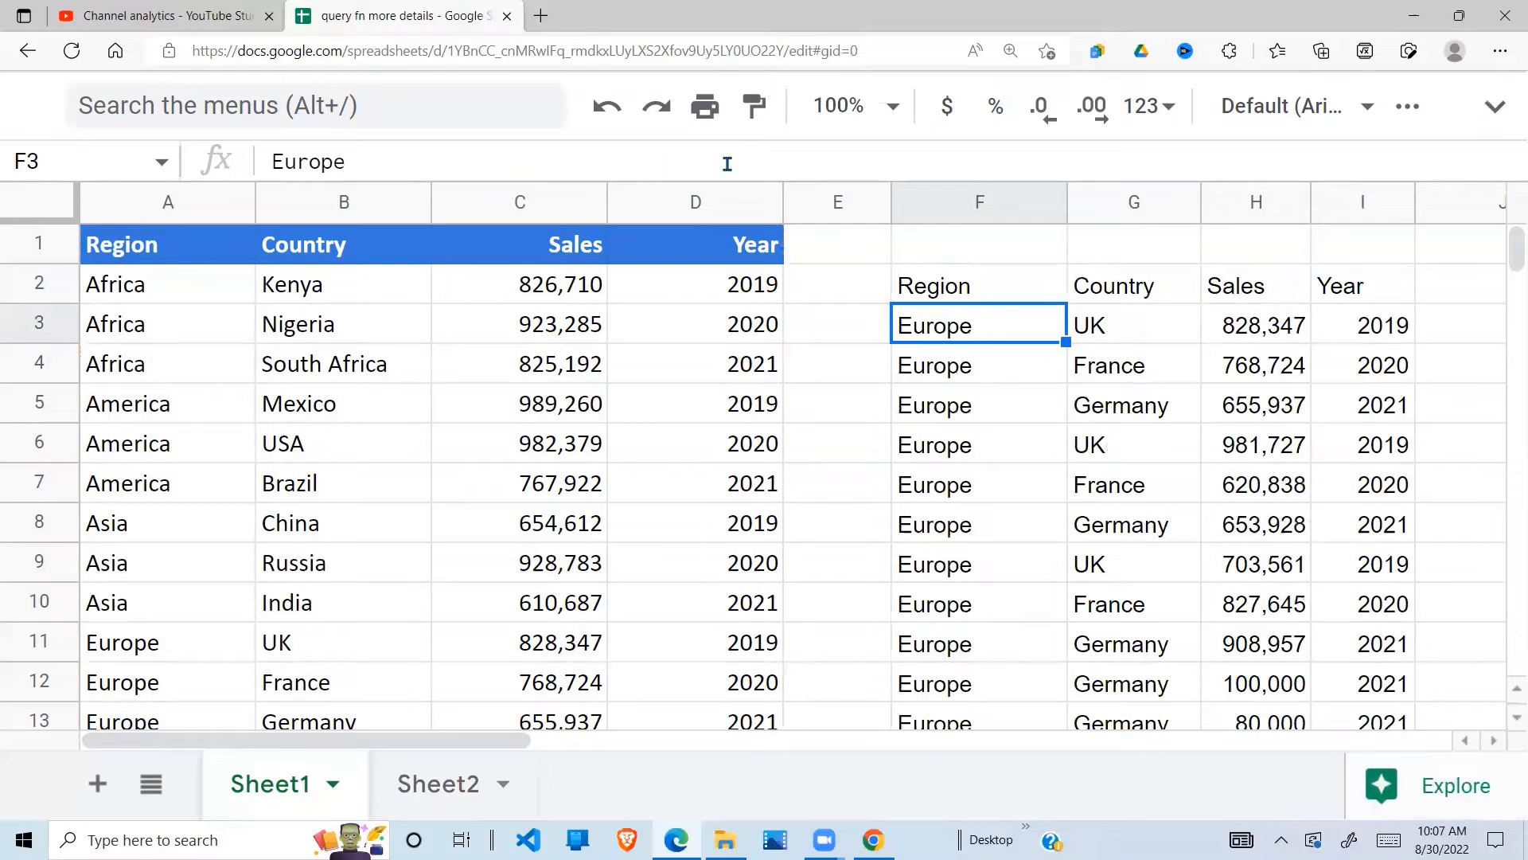
{"action": "left_click_drag", "start_coordinate": [952, 406], "coordinate": [952, 672]}
Step: Change the WHERE column in F2's query to D so the condition tests the Year column
{"action": "left_click", "coordinate": [958, 294]}
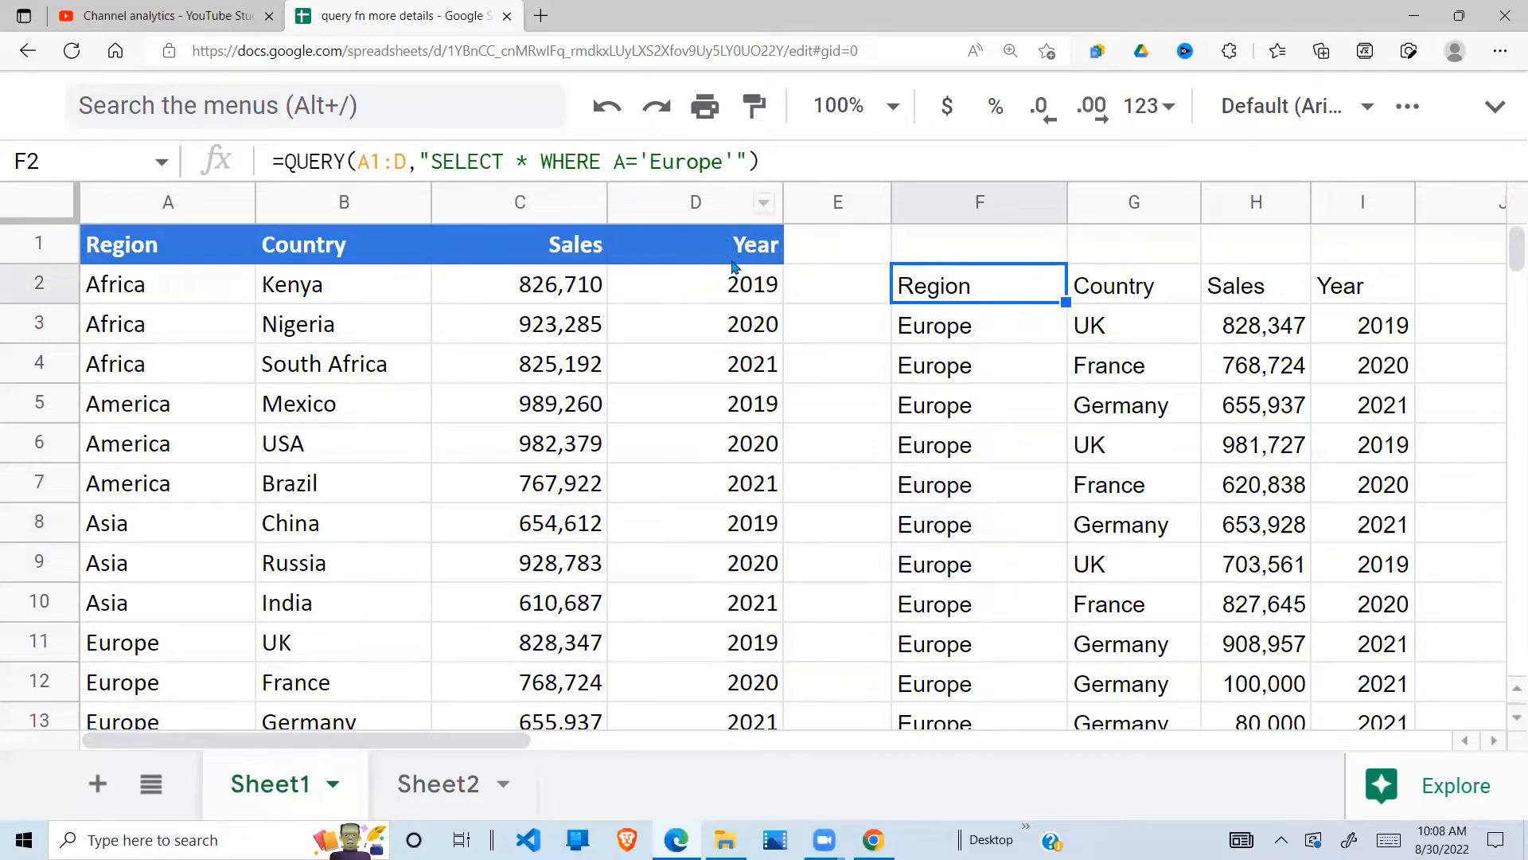
{"action": "left_click", "coordinate": [627, 161]}
{"action": "key", "text": "BackSpace"}
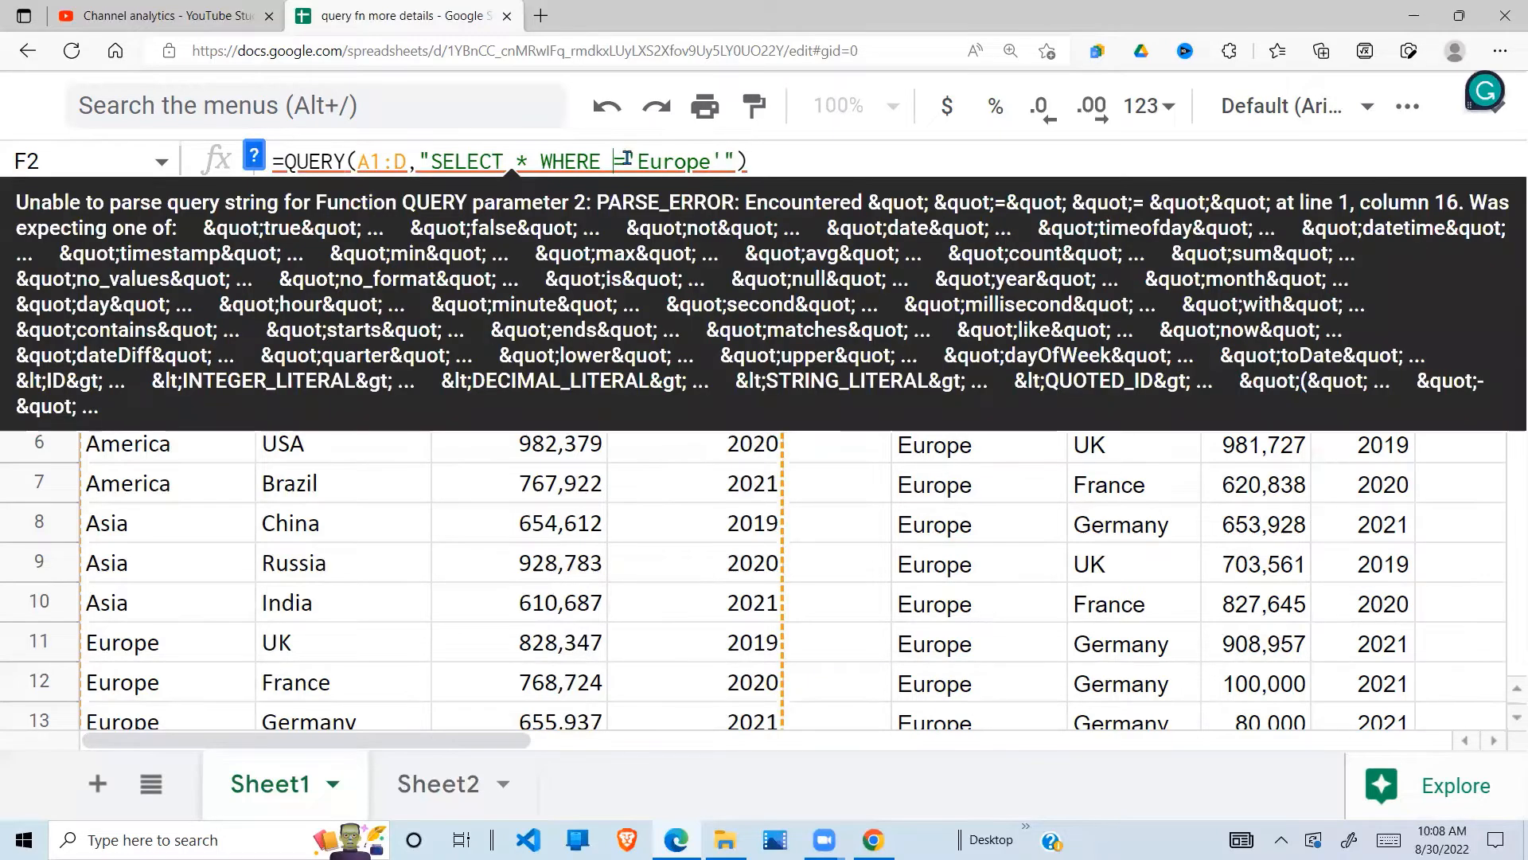
{"action": "type", "text": "D"}
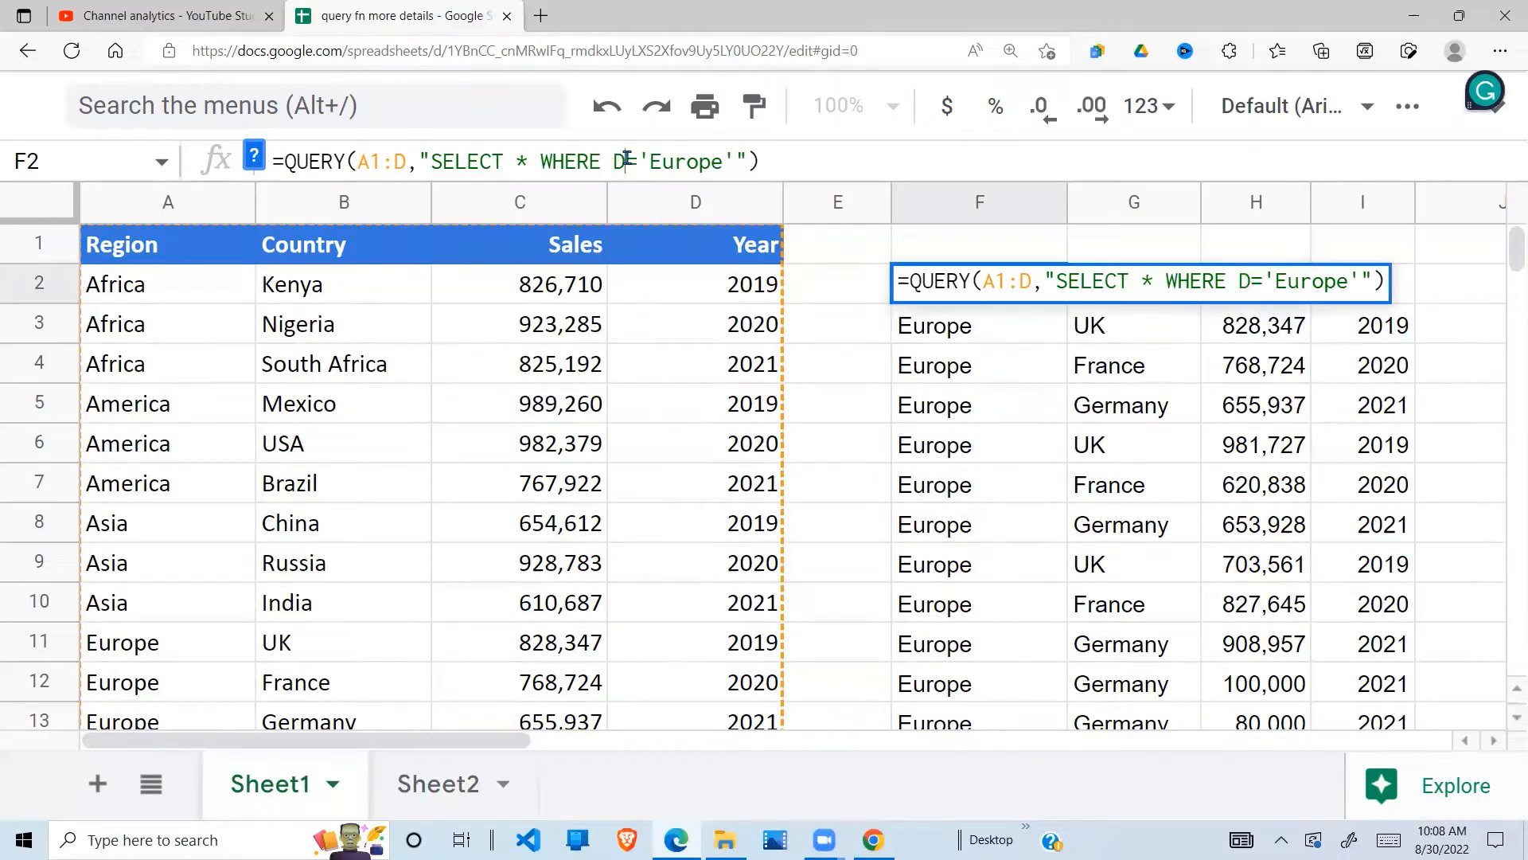
Step: Replace the quoted criterion with the unquoted number 2019, completing "SELECT * WHERE D=2019", and check the returned rows
{"action": "left_click", "coordinate": [731, 161]}
{"action": "key", "text": "BackSpace"}
{"action": "key", "text": "BackSpace"}
{"action": "key", "text": "BackSpace"}
{"action": "key", "text": "BackSpace"}
{"action": "key", "text": "BackSpace"}
{"action": "key", "text": "BackSpace"}
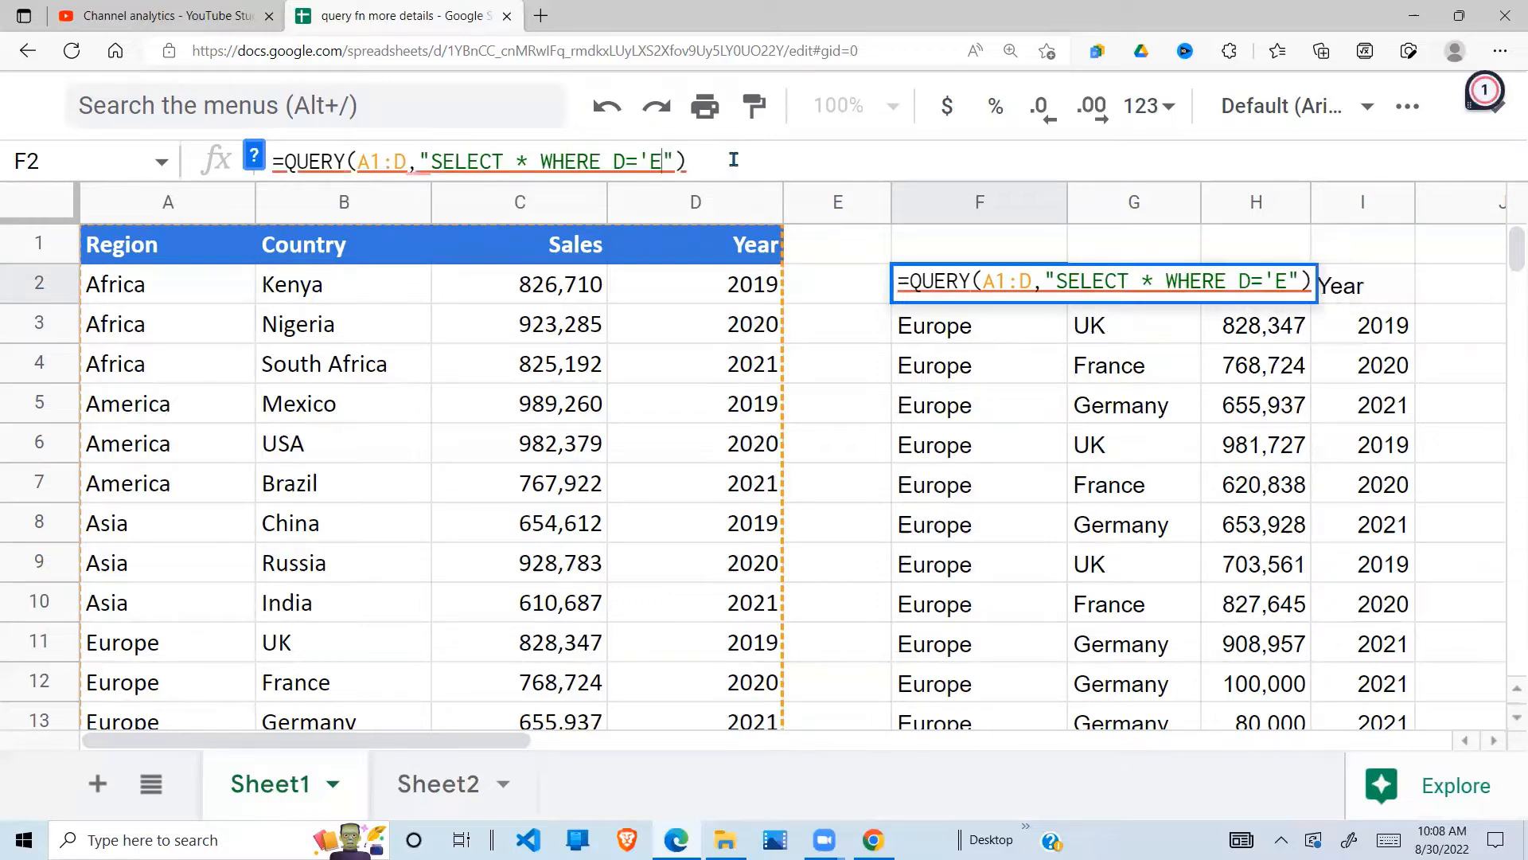
{"action": "key", "text": "BackSpace"}
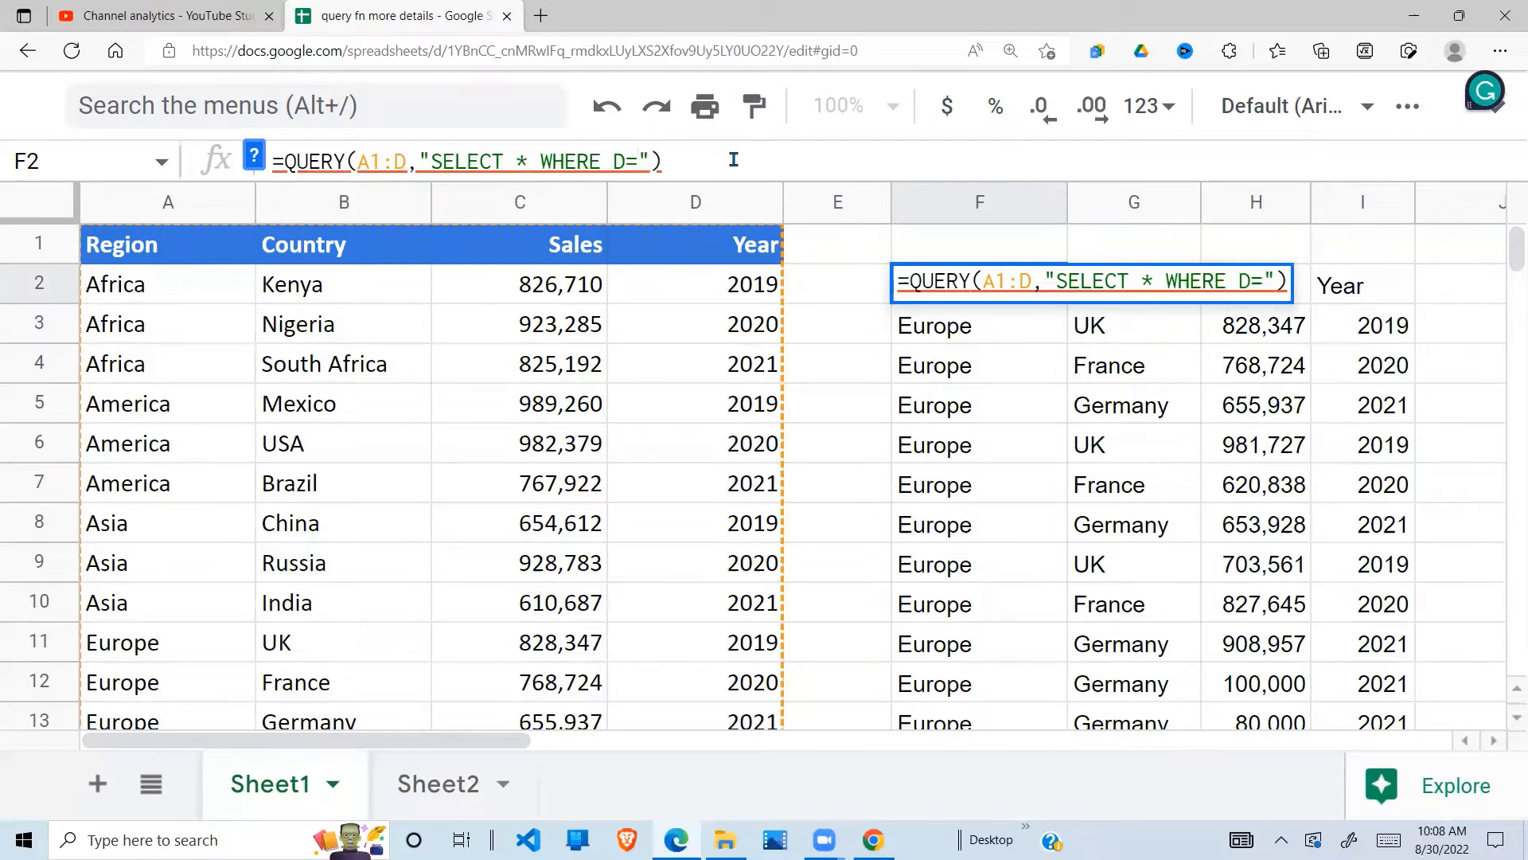
{"action": "type", "text": "2019"}
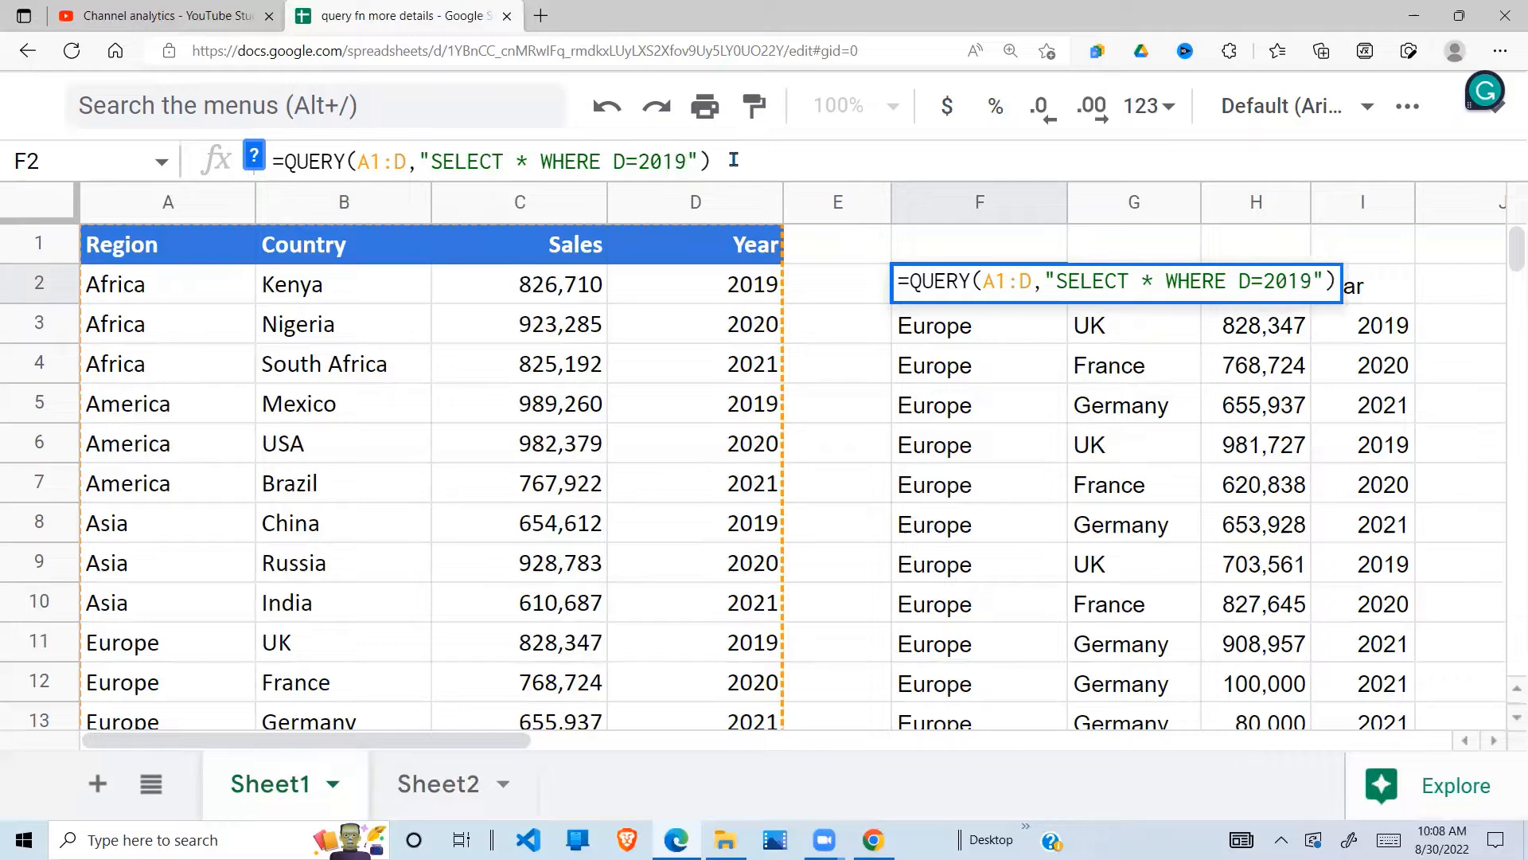
{"action": "key", "text": "Return"}
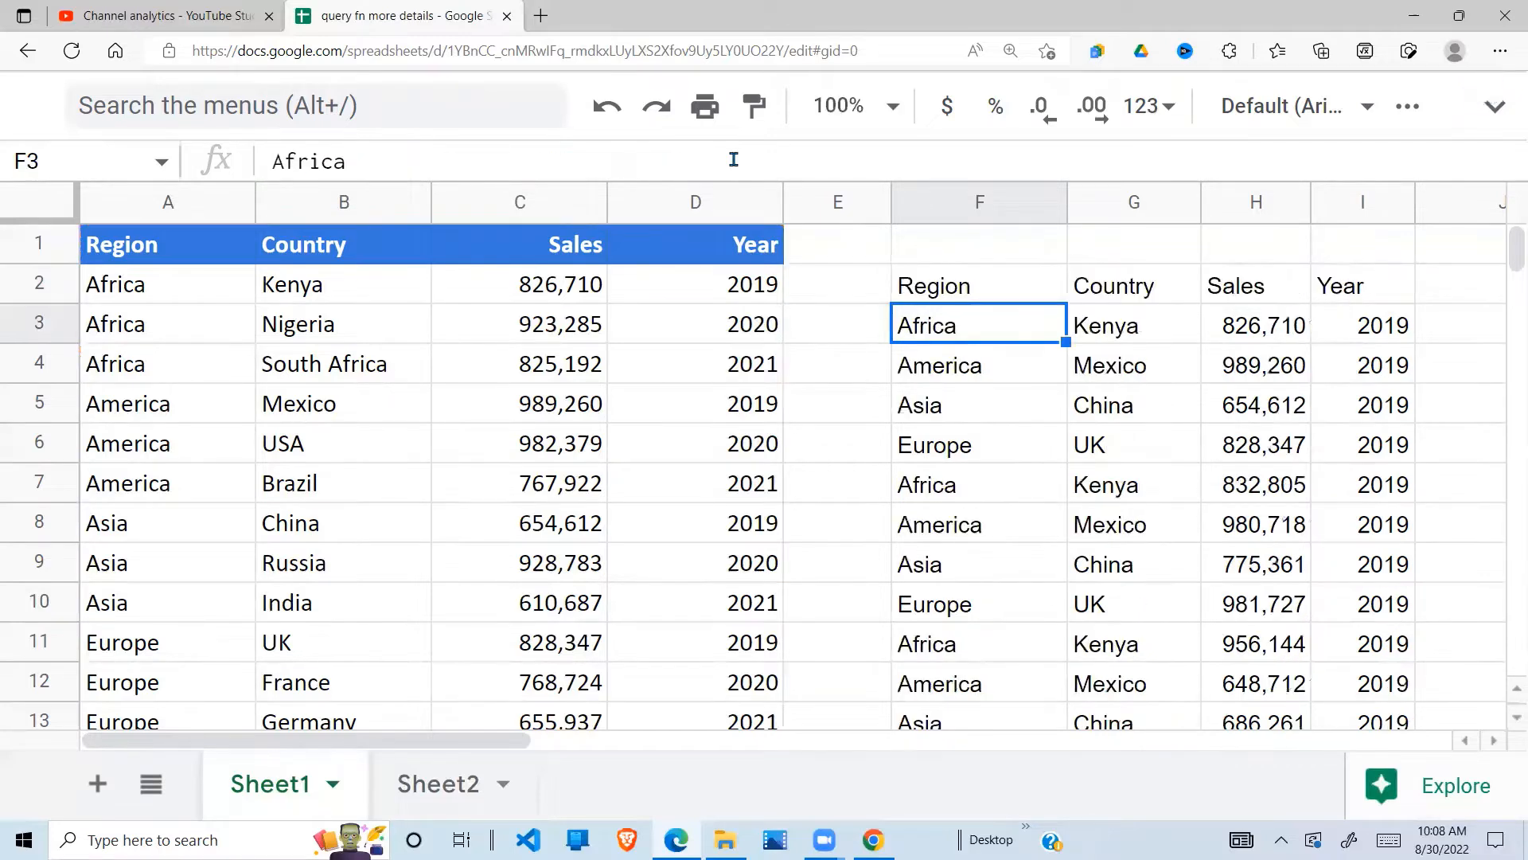
{"action": "left_click_drag", "start_coordinate": [1389, 328], "coordinate": [1389, 145]}
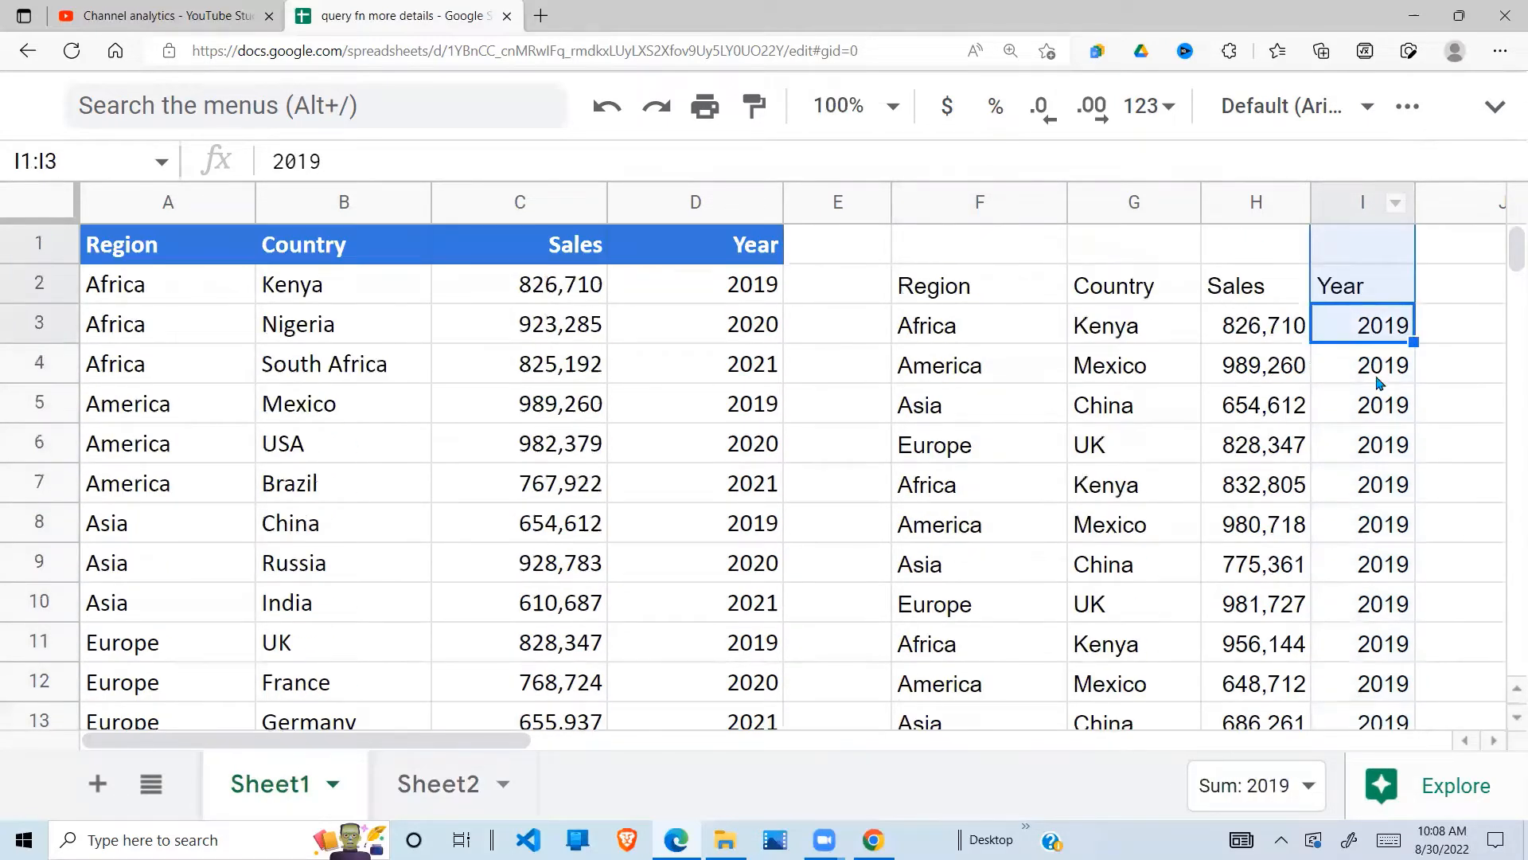
{"action": "left_click", "coordinate": [1371, 452]}
{"action": "left_click", "coordinate": [1023, 374]}
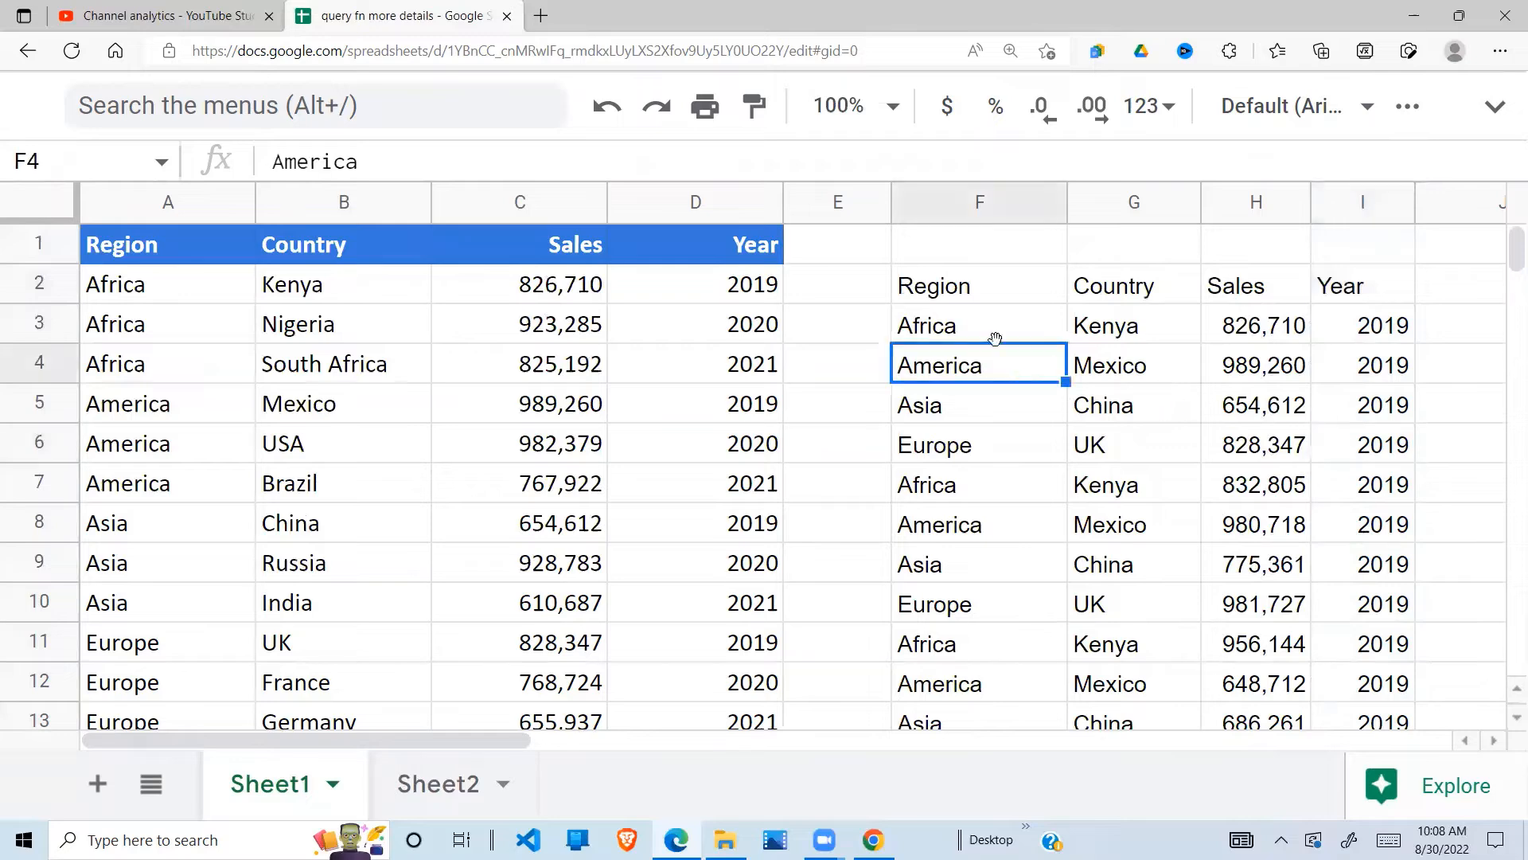
{"action": "left_click", "coordinate": [987, 338]}
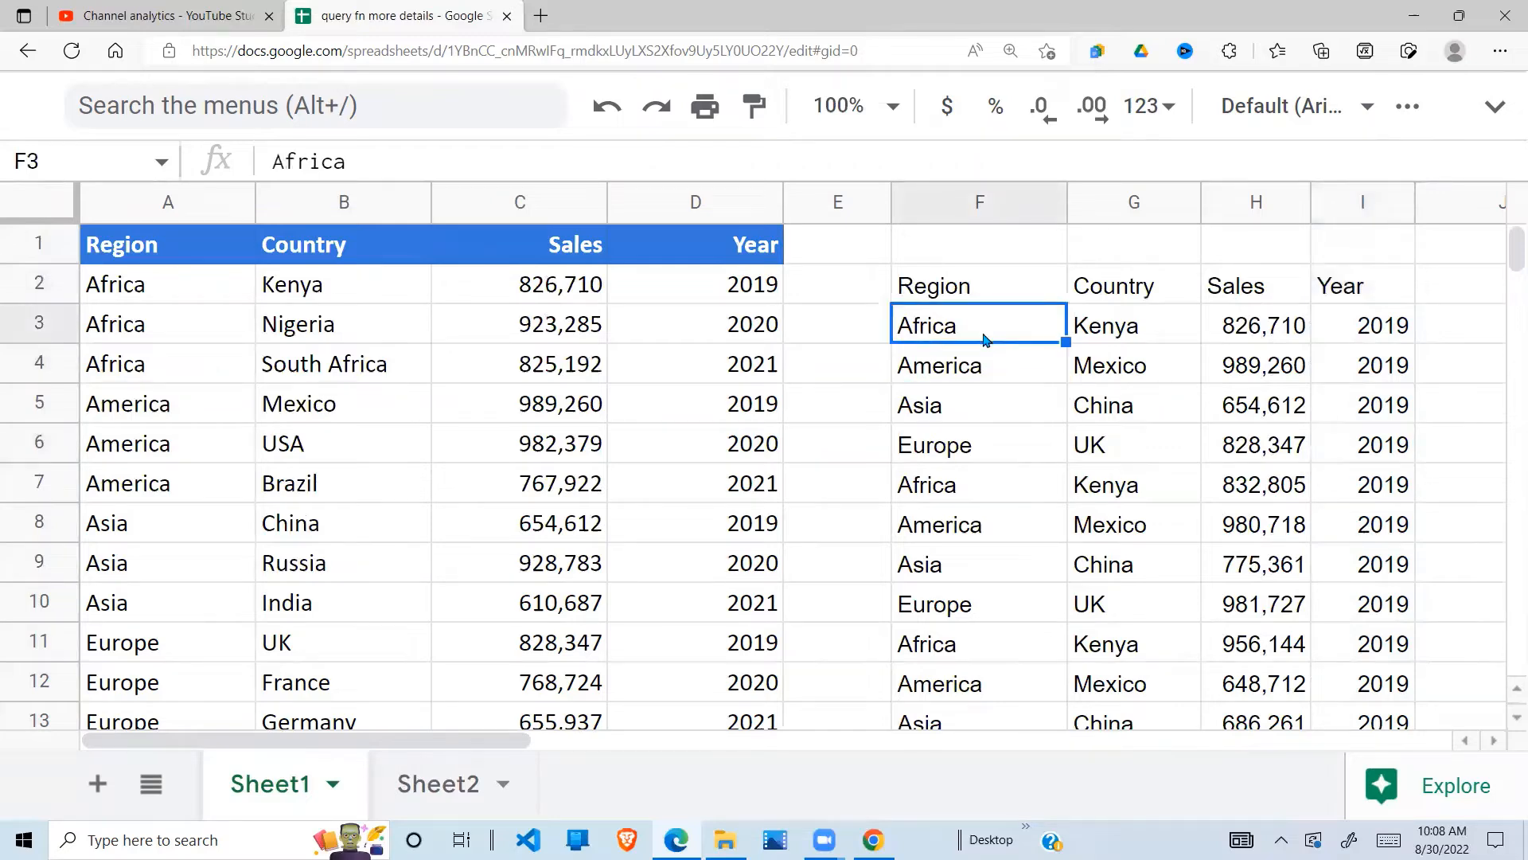
Step: Change the condition in F2's query to test the Sales column C with a greater-than operator
{"action": "left_click", "coordinate": [955, 295]}
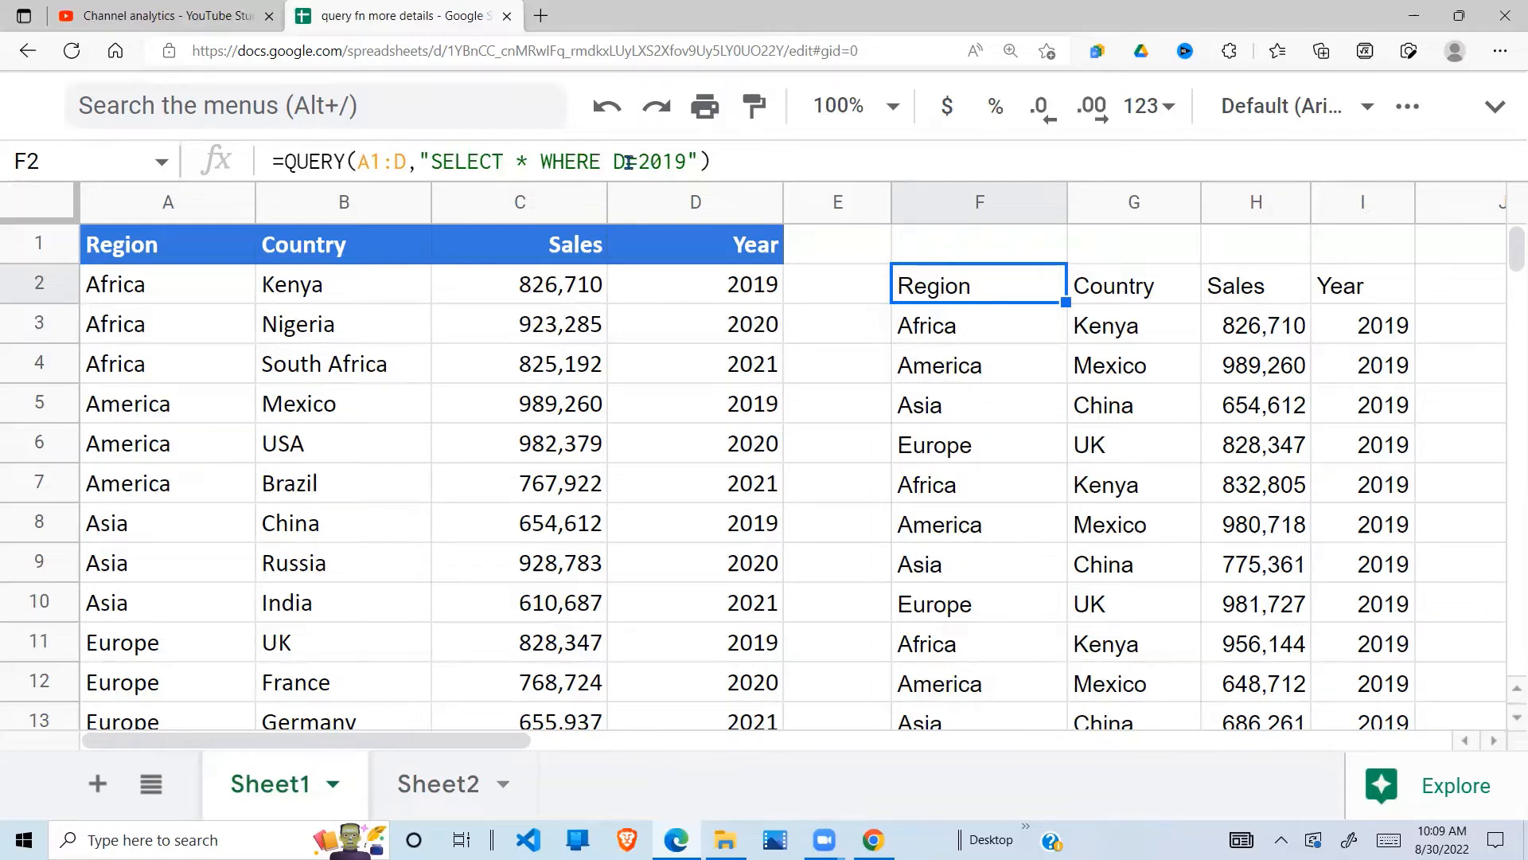
{"action": "left_click", "coordinate": [623, 162]}
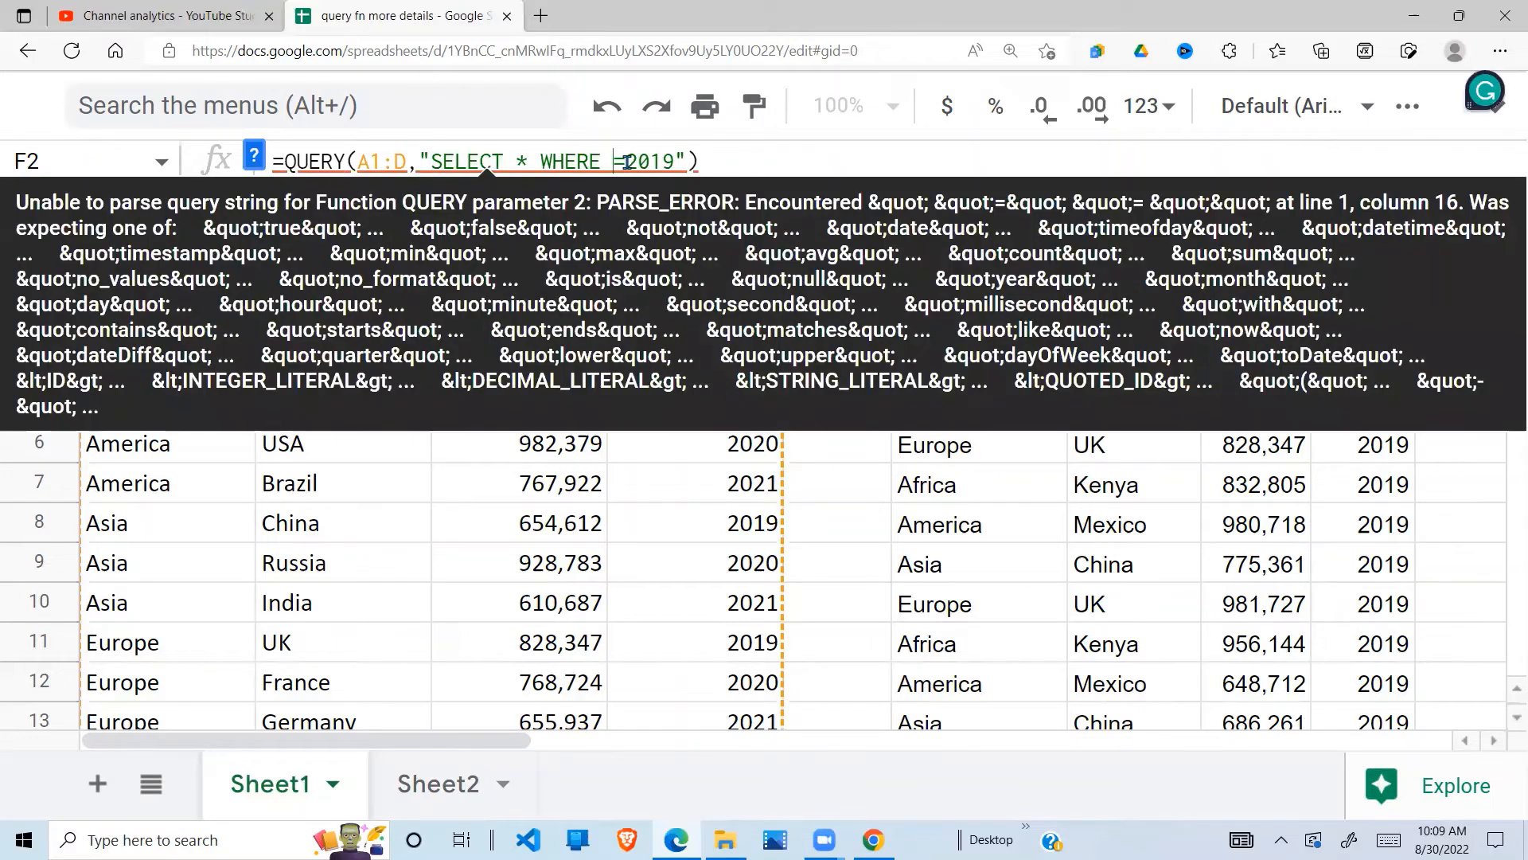
{"action": "type", "text": "C"}
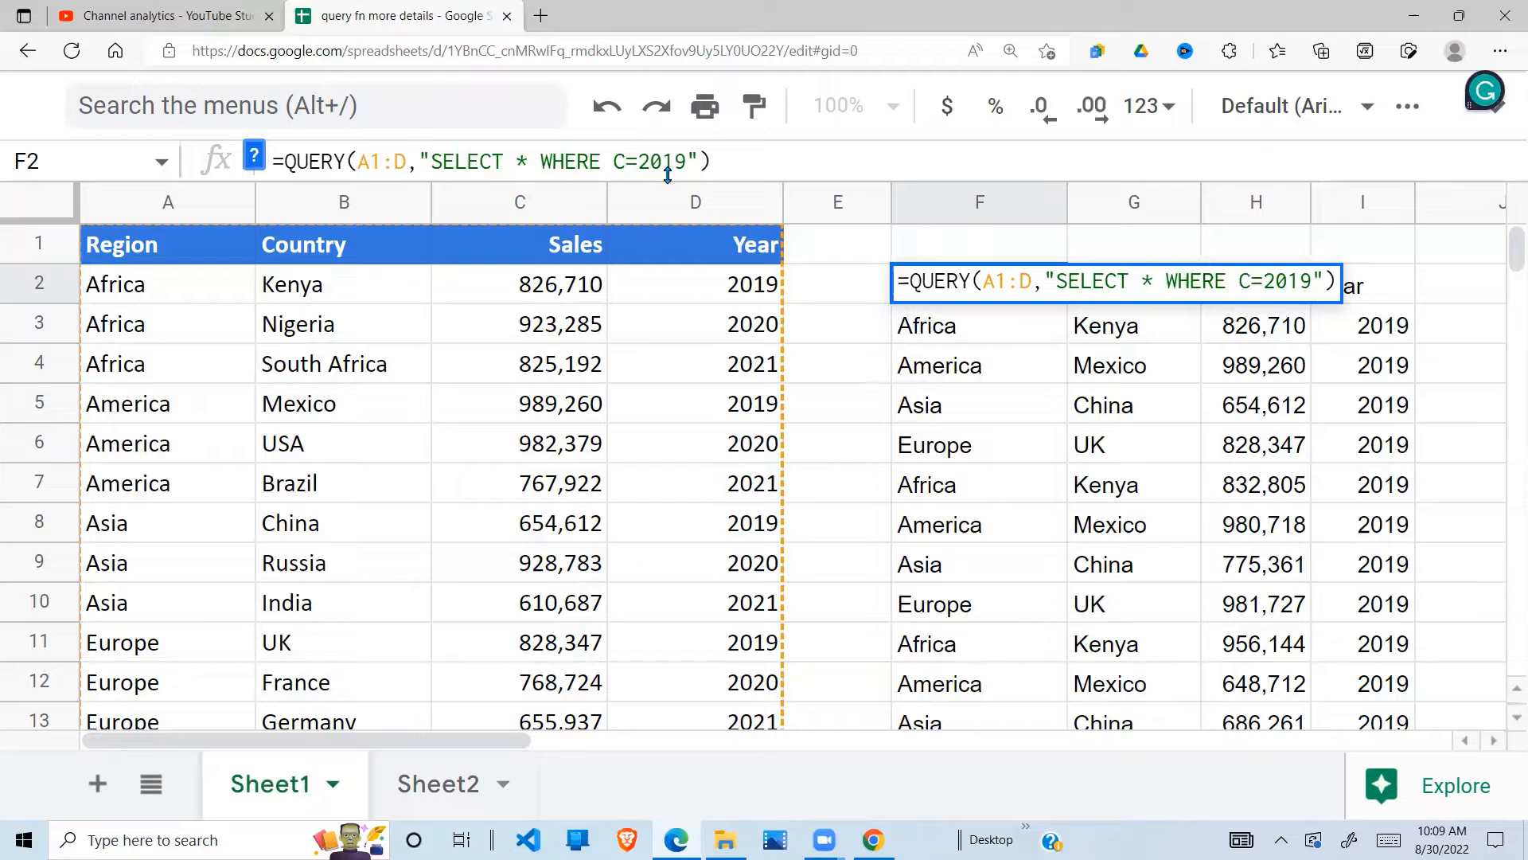
{"action": "key", "text": "Delete"}
{"action": "type", "text": ">"}
Step: Set the sales threshold to 900000, completing "SELECT * WHERE C>900000", and check the returned Sales values
{"action": "left_click", "coordinate": [683, 162]}
{"action": "key", "text": "BackSpace"}
{"action": "key", "text": "BackSpace"}
{"action": "key", "text": "BackSpace"}
{"action": "key", "text": "BackSpace"}
{"action": "type", "text": "900"}
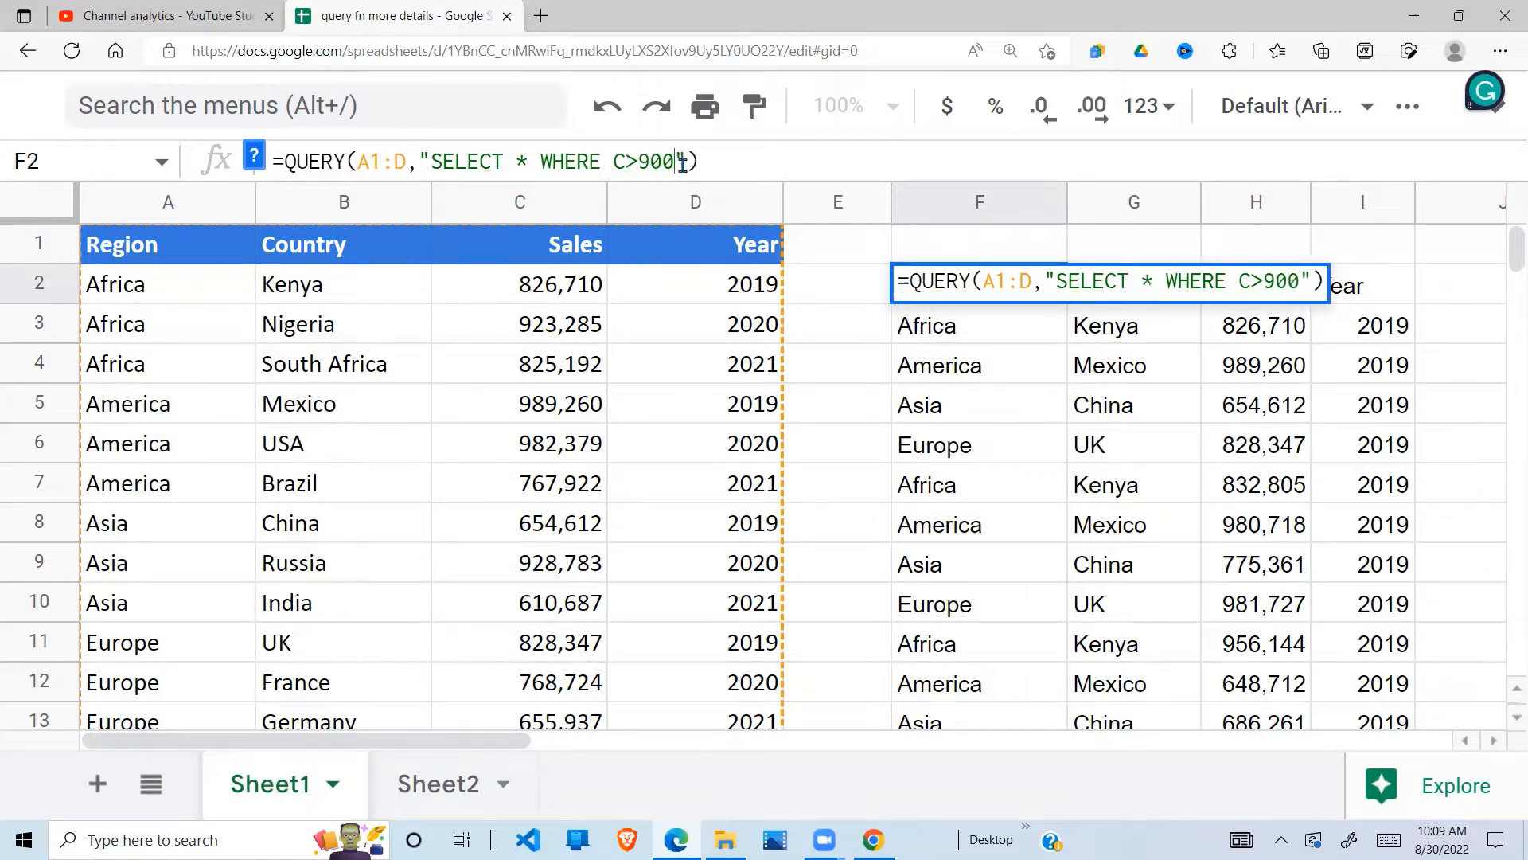
{"action": "type", "text": "000"}
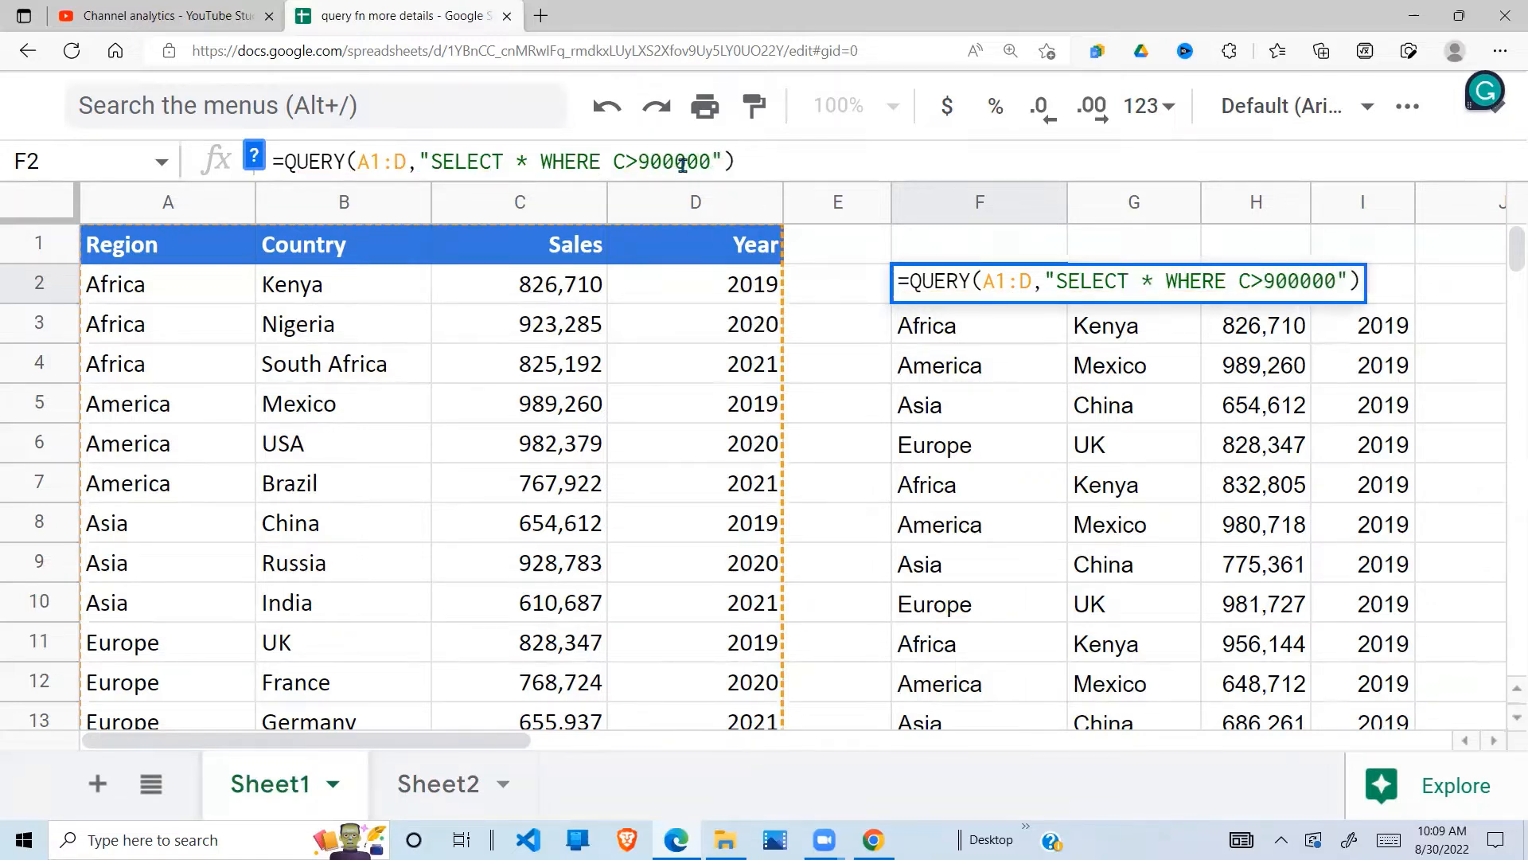
{"action": "key", "text": "Return"}
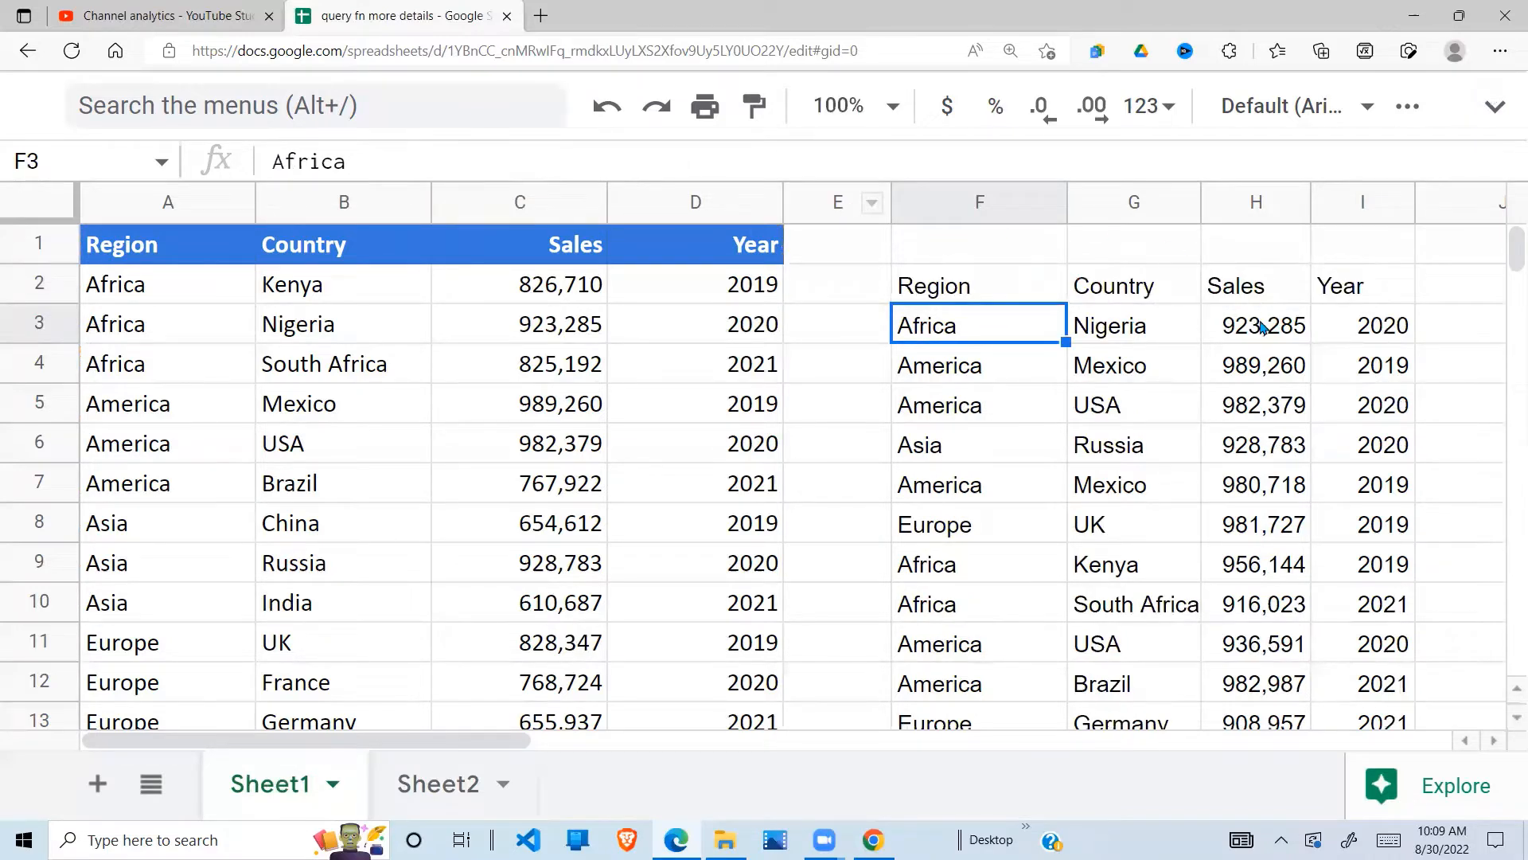
{"action": "left_click_drag", "start_coordinate": [1262, 324], "coordinate": [1321, 202]}
{"action": "left_click", "coordinate": [1262, 402]}
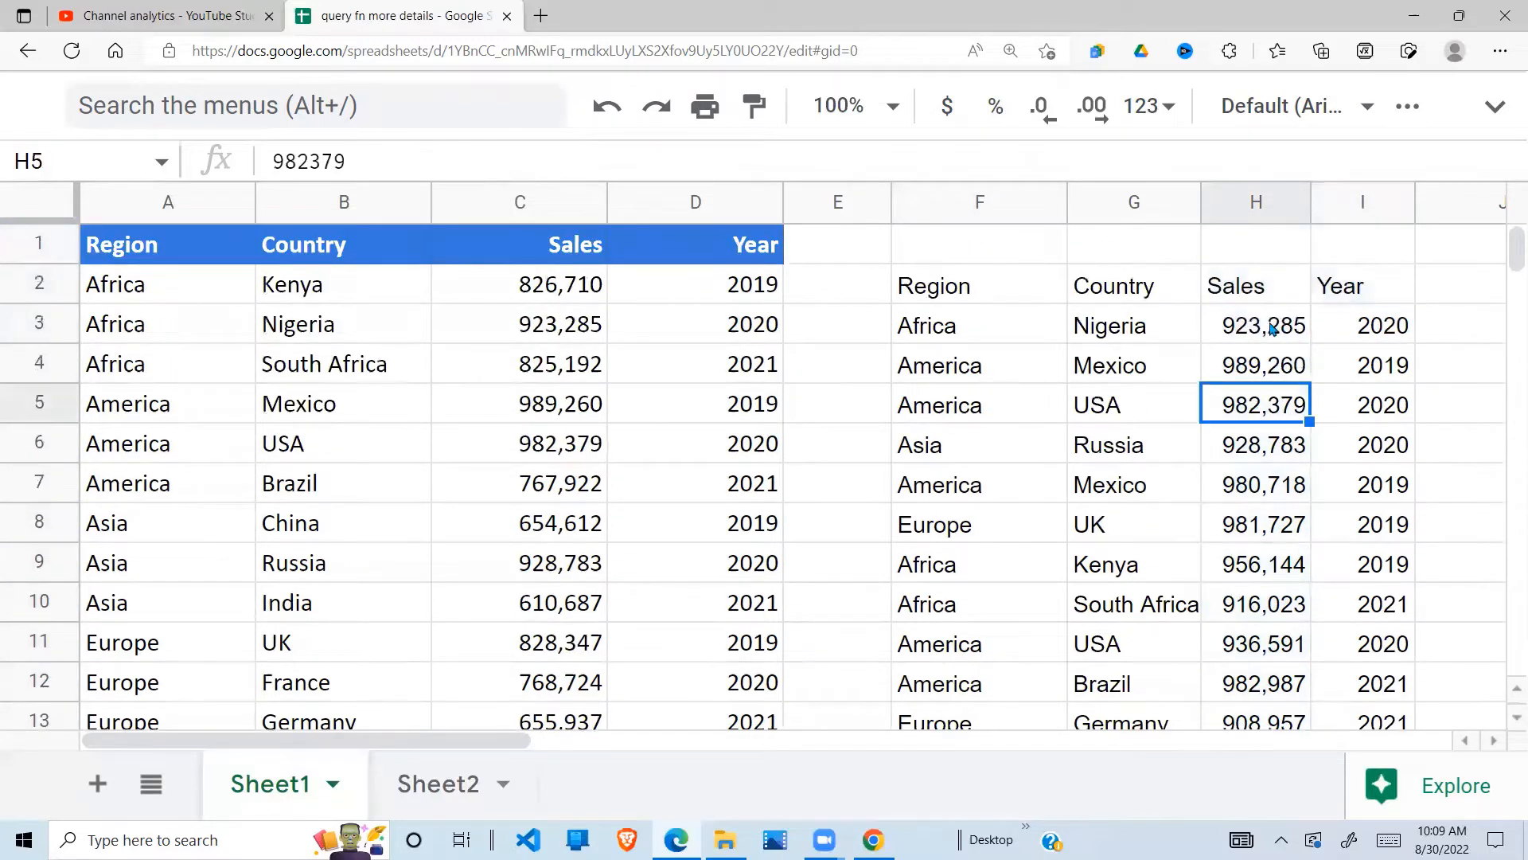
{"action": "left_click", "coordinate": [1272, 328]}
Step: Change the comparison in F2's query to less than, "SELECT * WHERE C<900000", and check the returned Sales values
{"action": "left_click", "coordinate": [965, 303]}
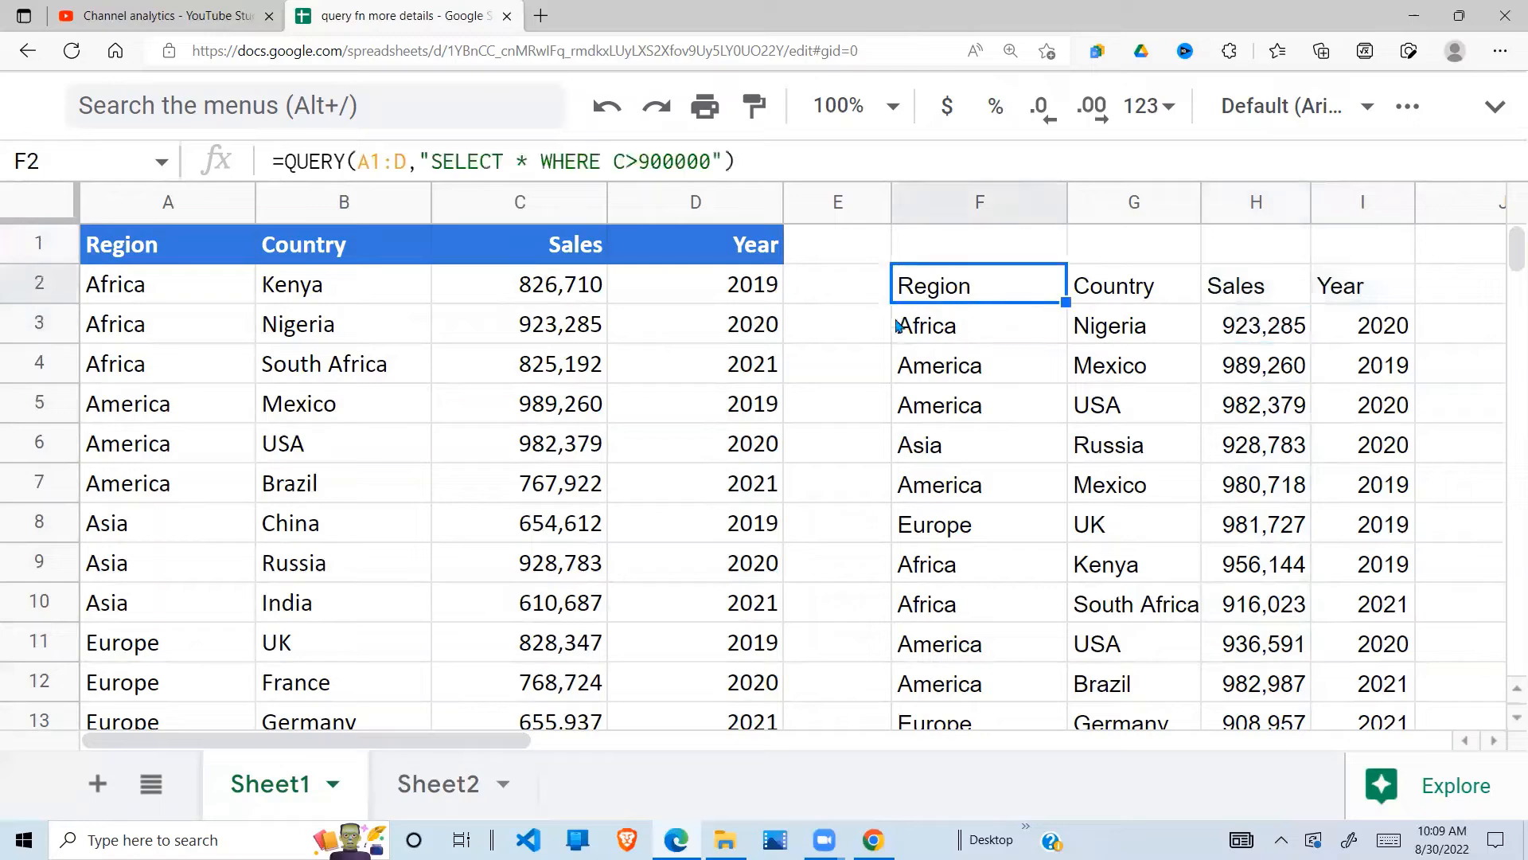
{"action": "left_click", "coordinate": [635, 161]}
{"action": "key", "text": "BackSpace"}
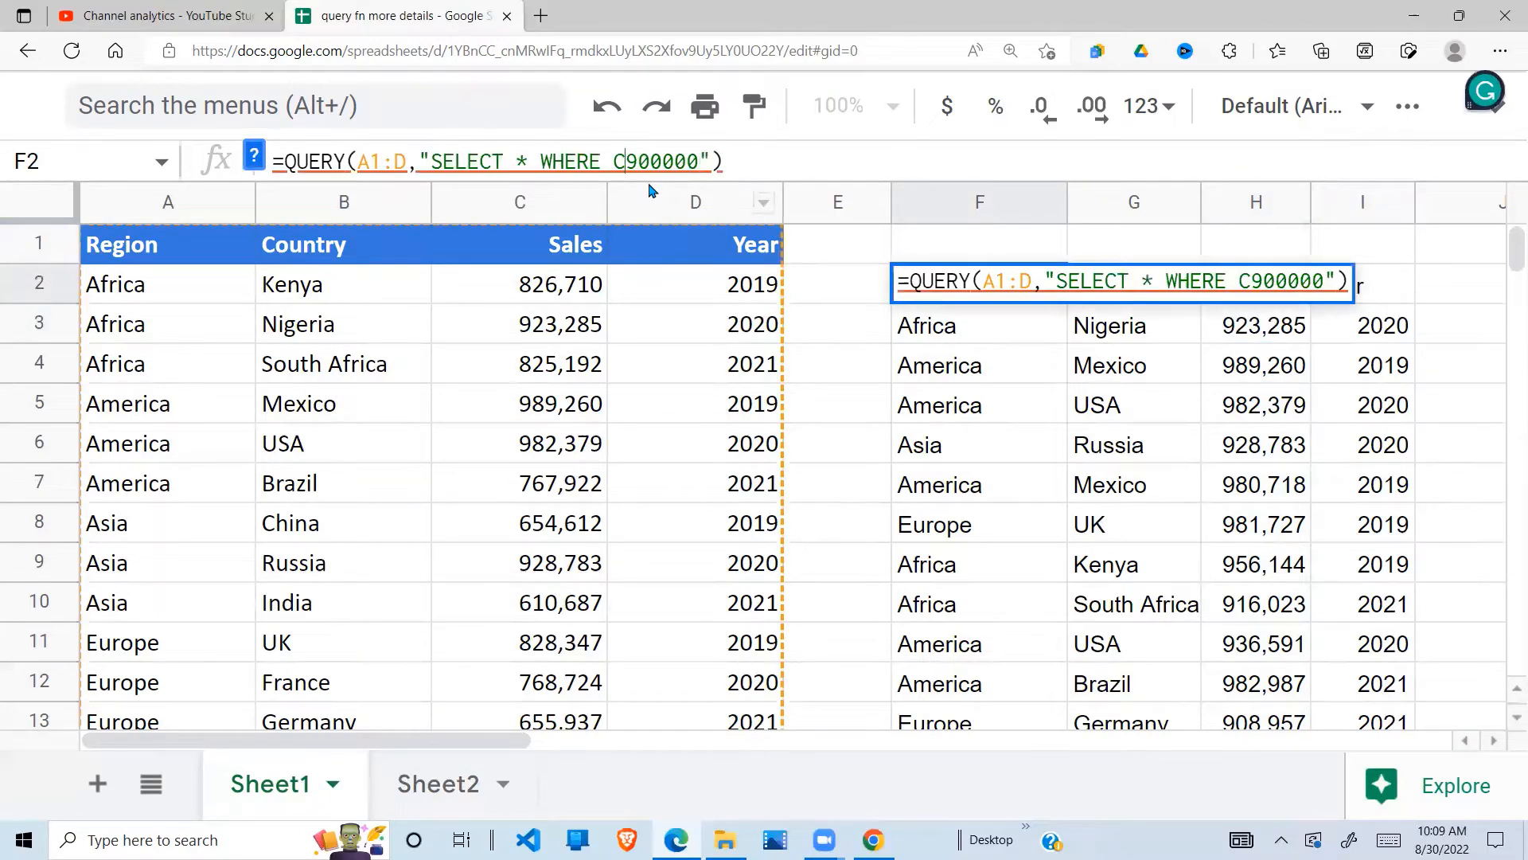
{"action": "type", "text": "<"}
{"action": "key", "text": "Return"}
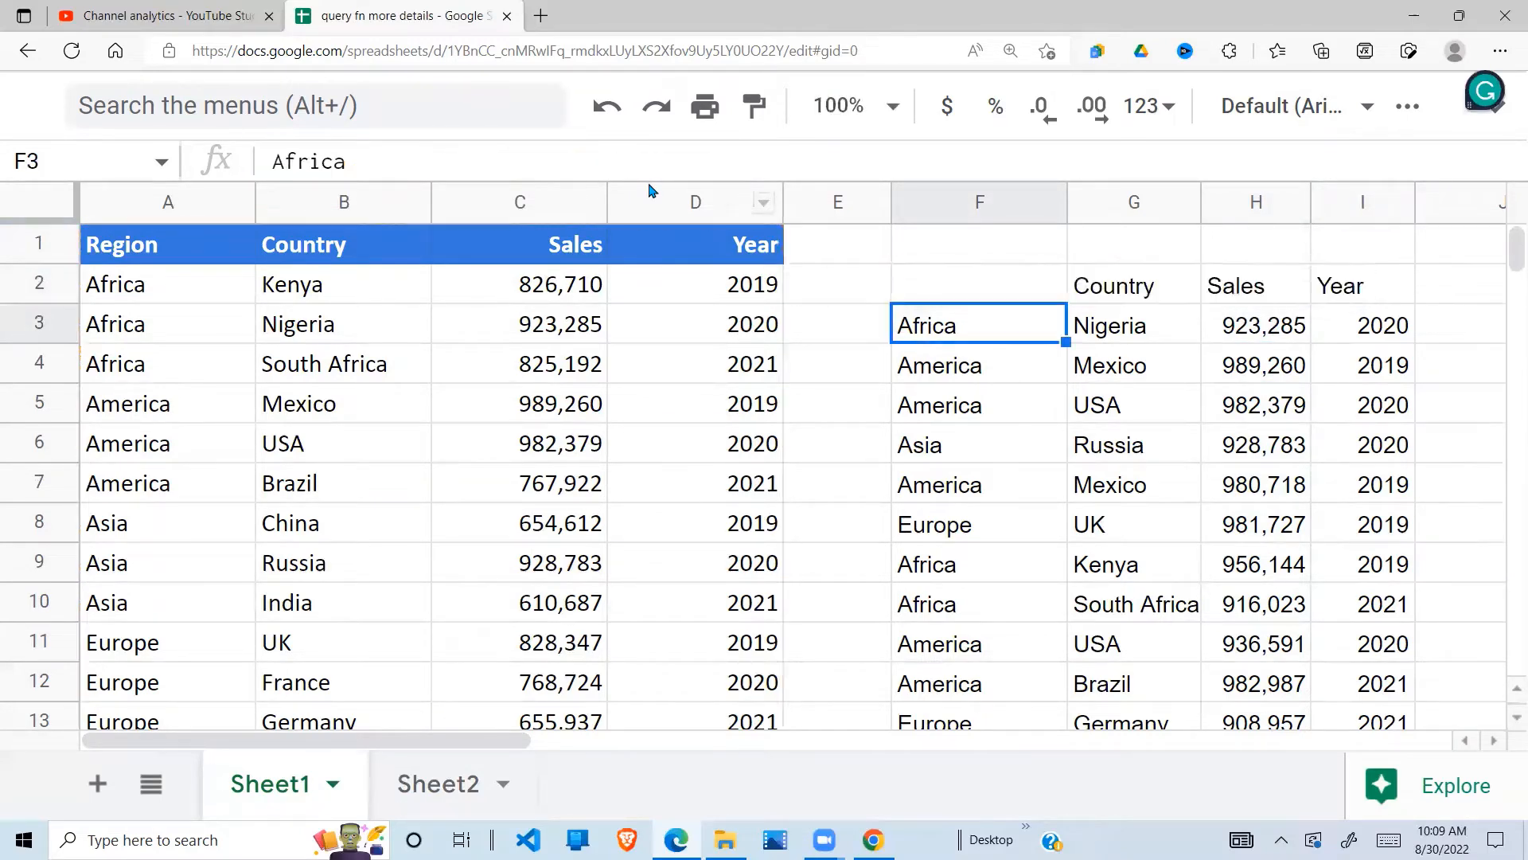
{"action": "left_click_drag", "start_coordinate": [1273, 334], "coordinate": [1274, 253]}
{"action": "left_click", "coordinate": [1214, 402]}
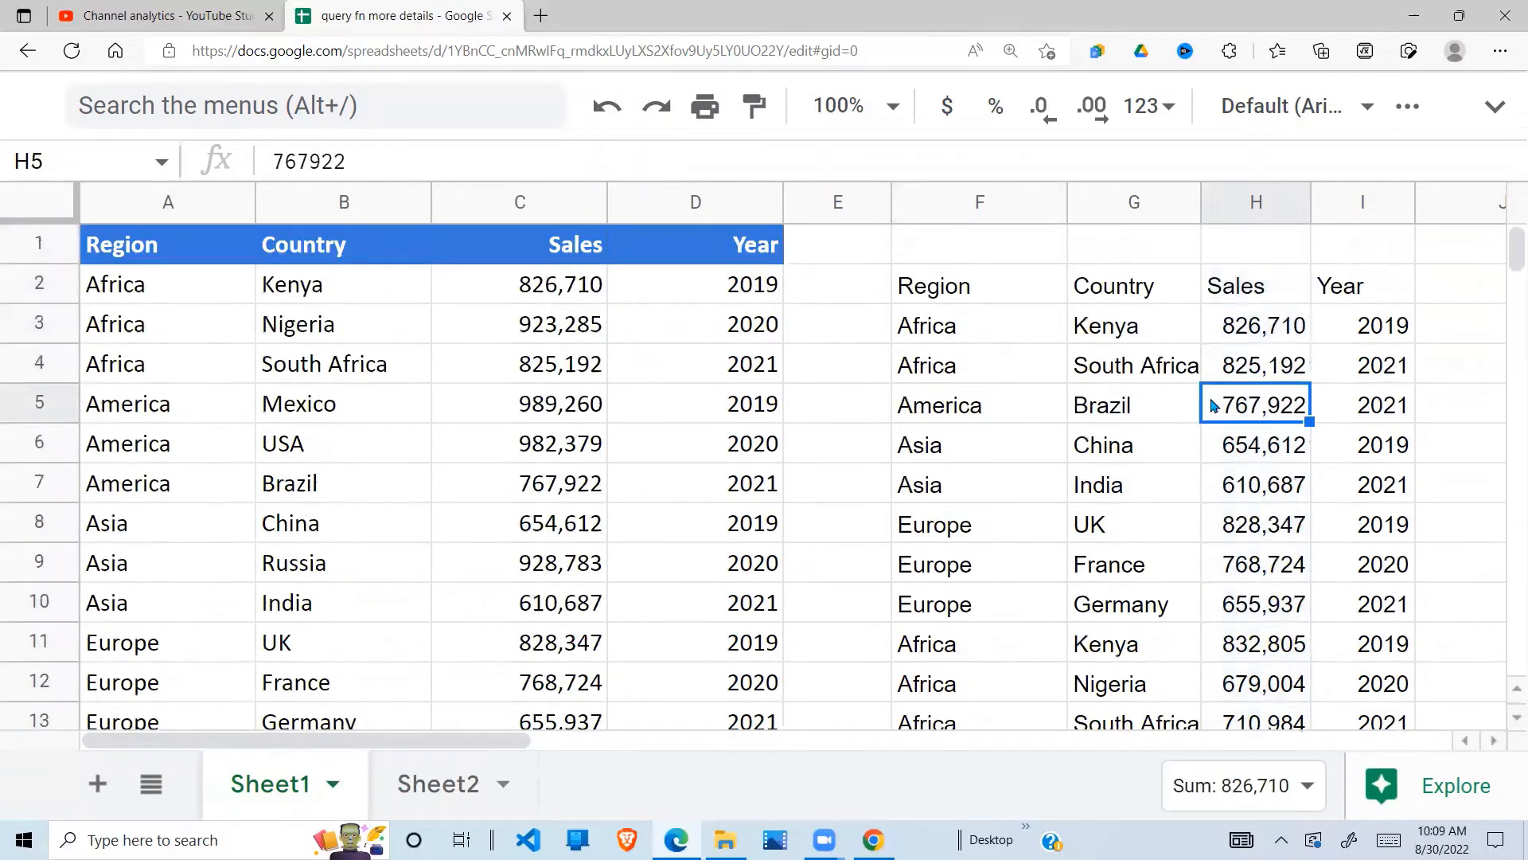
Step: Change the comparison in F2's query to less than or equal to, "SELECT * WHERE C<=900000", and check the returned rows
{"action": "left_click", "coordinate": [967, 306]}
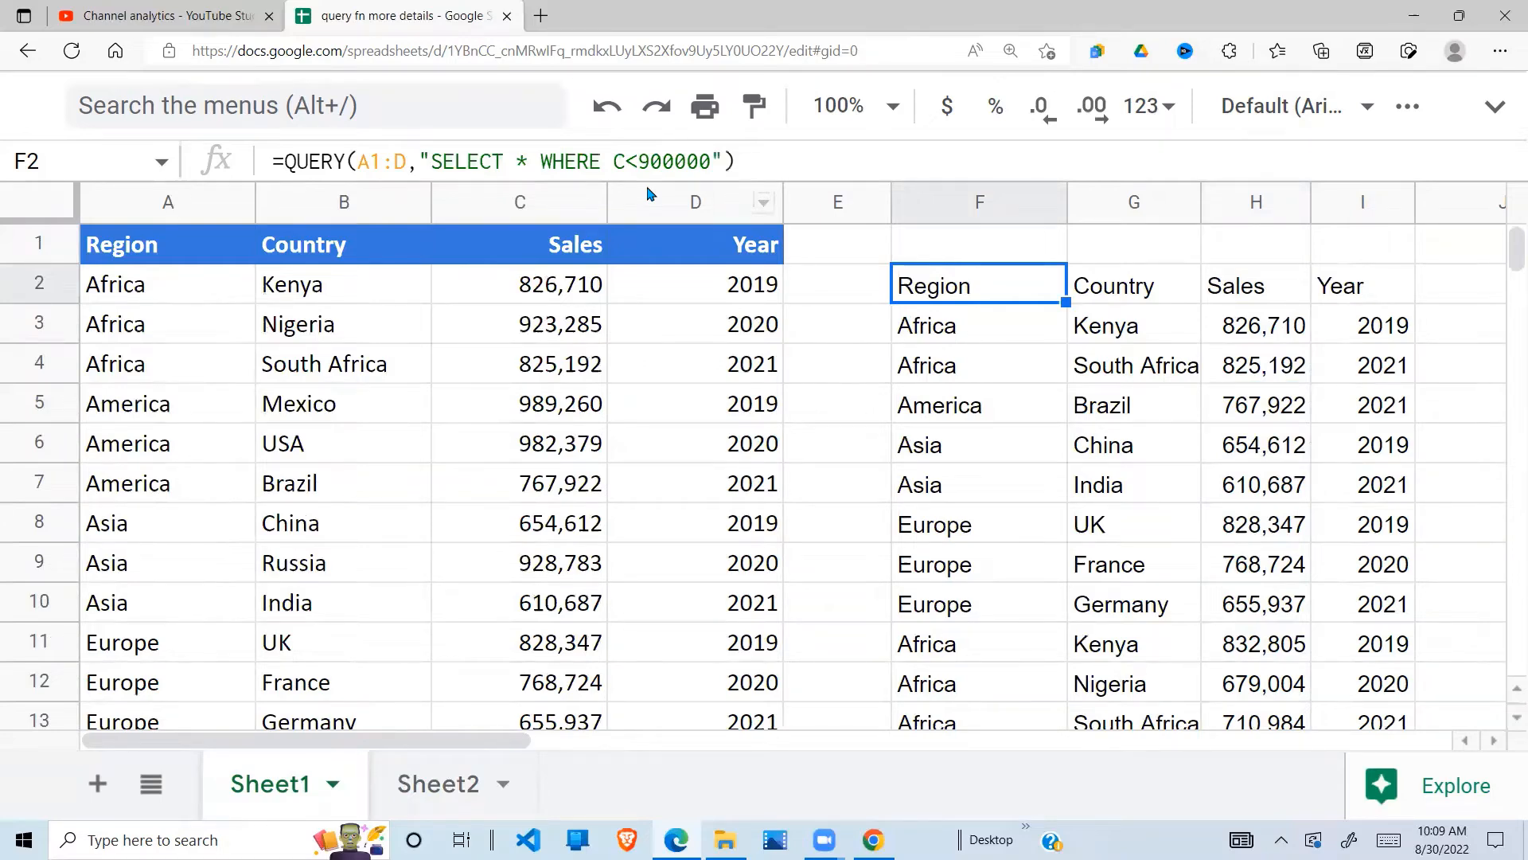
{"action": "left_click", "coordinate": [624, 162]}
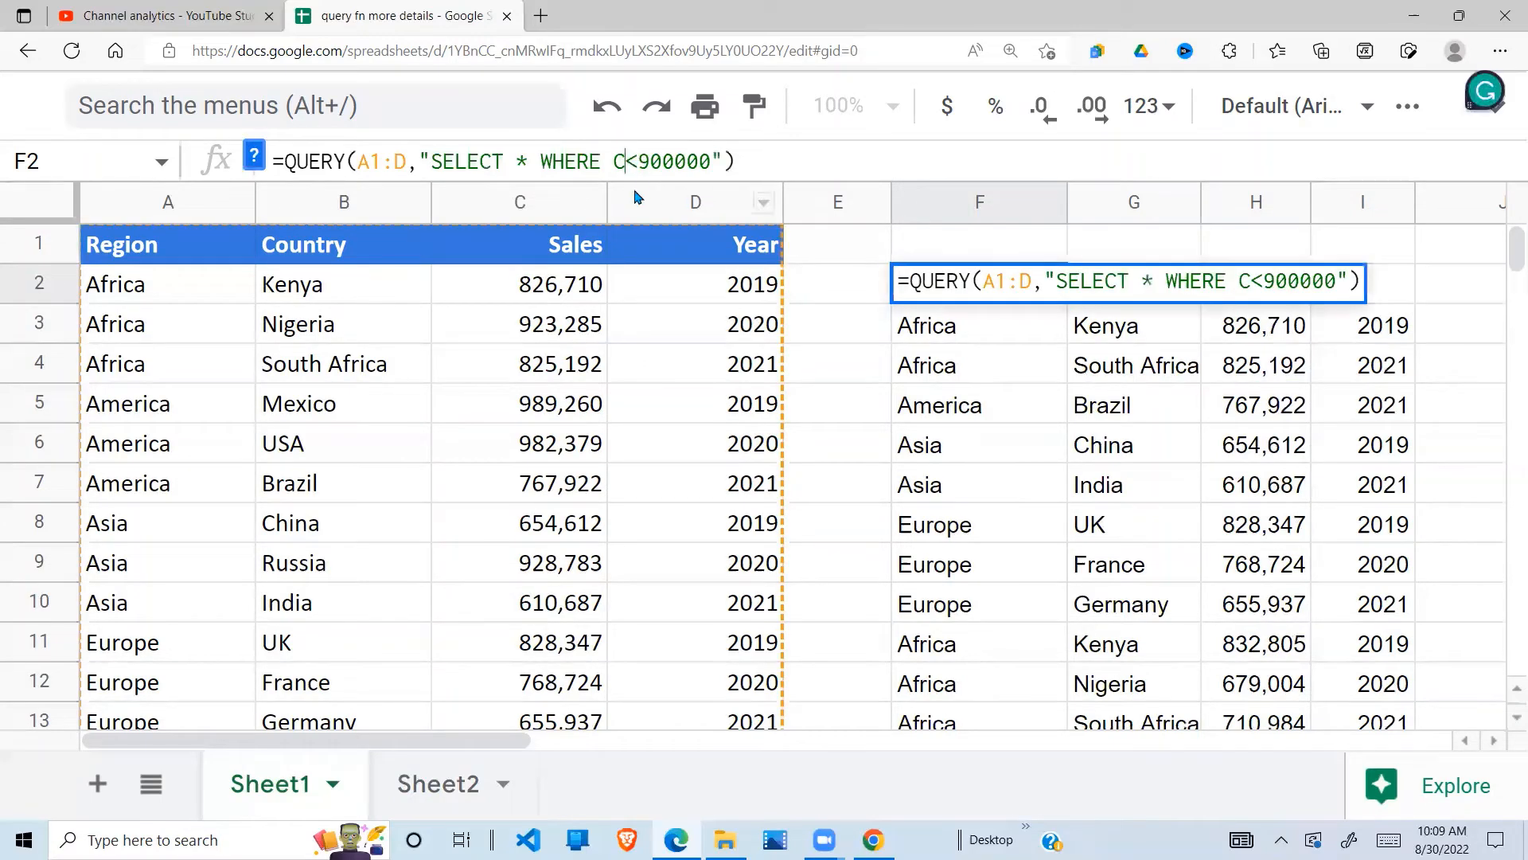
{"action": "key", "text": "Right"}
{"action": "type", "text": "="}
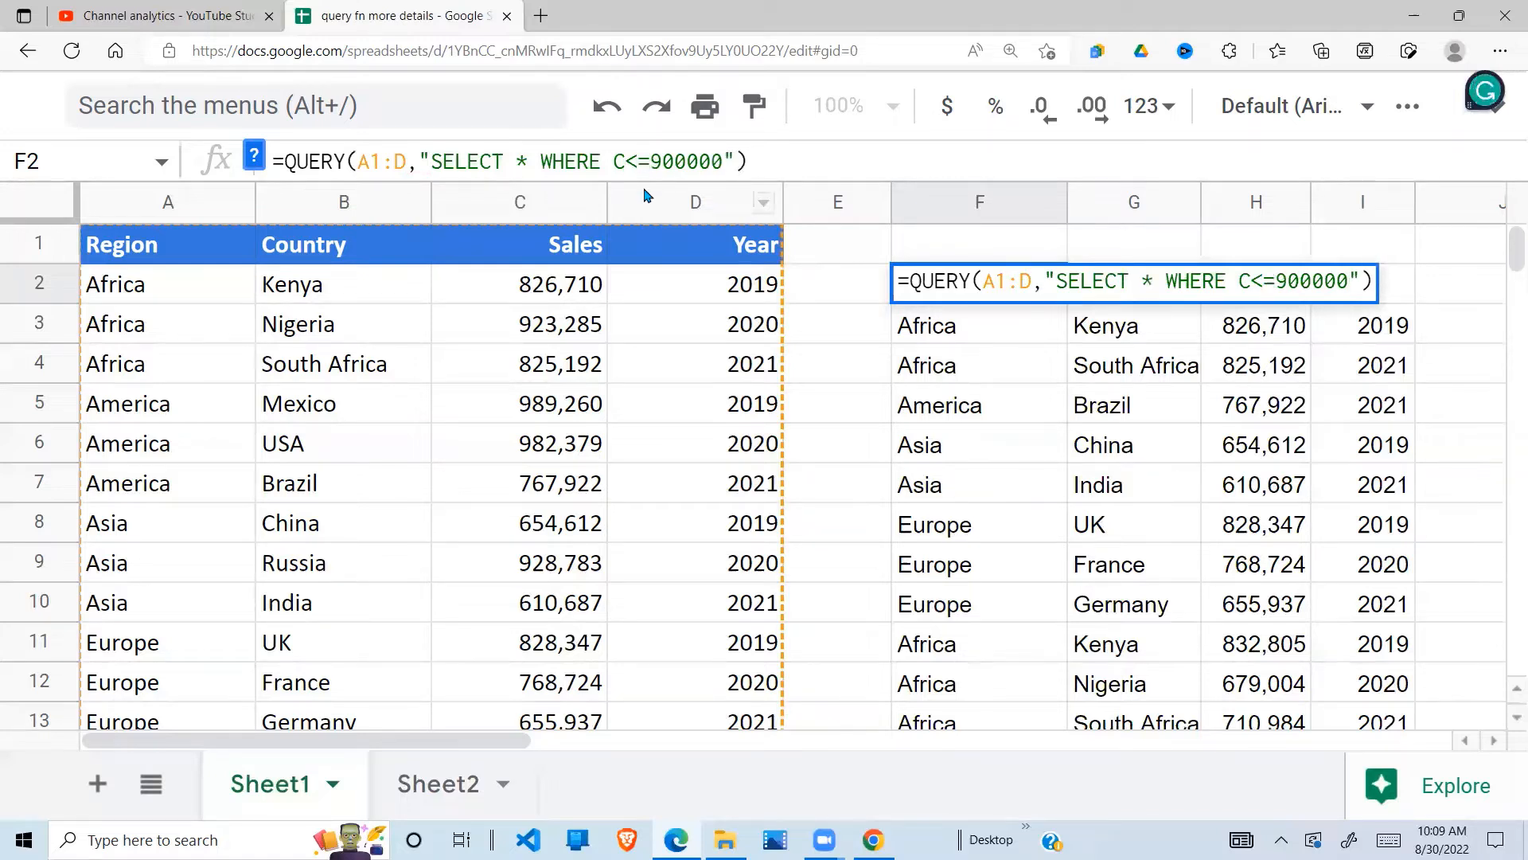
{"action": "key", "text": "Return"}
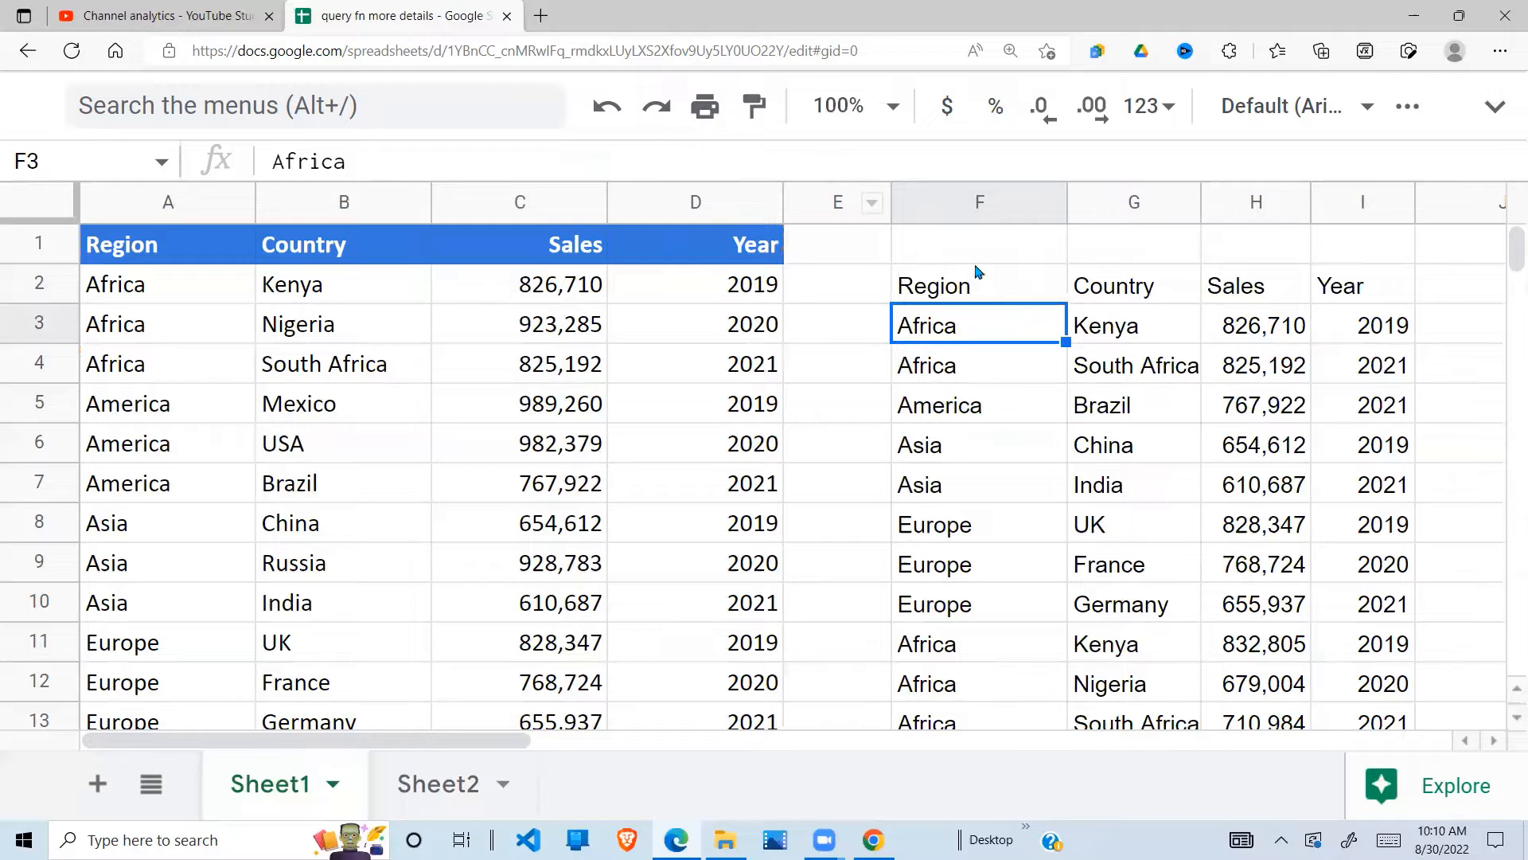
{"action": "left_click", "coordinate": [1124, 341]}
Step: Change F2's condition to greater than or equal to 100000, completing "SELECT * WHERE C>=100000"
{"action": "left_click", "coordinate": [943, 288]}
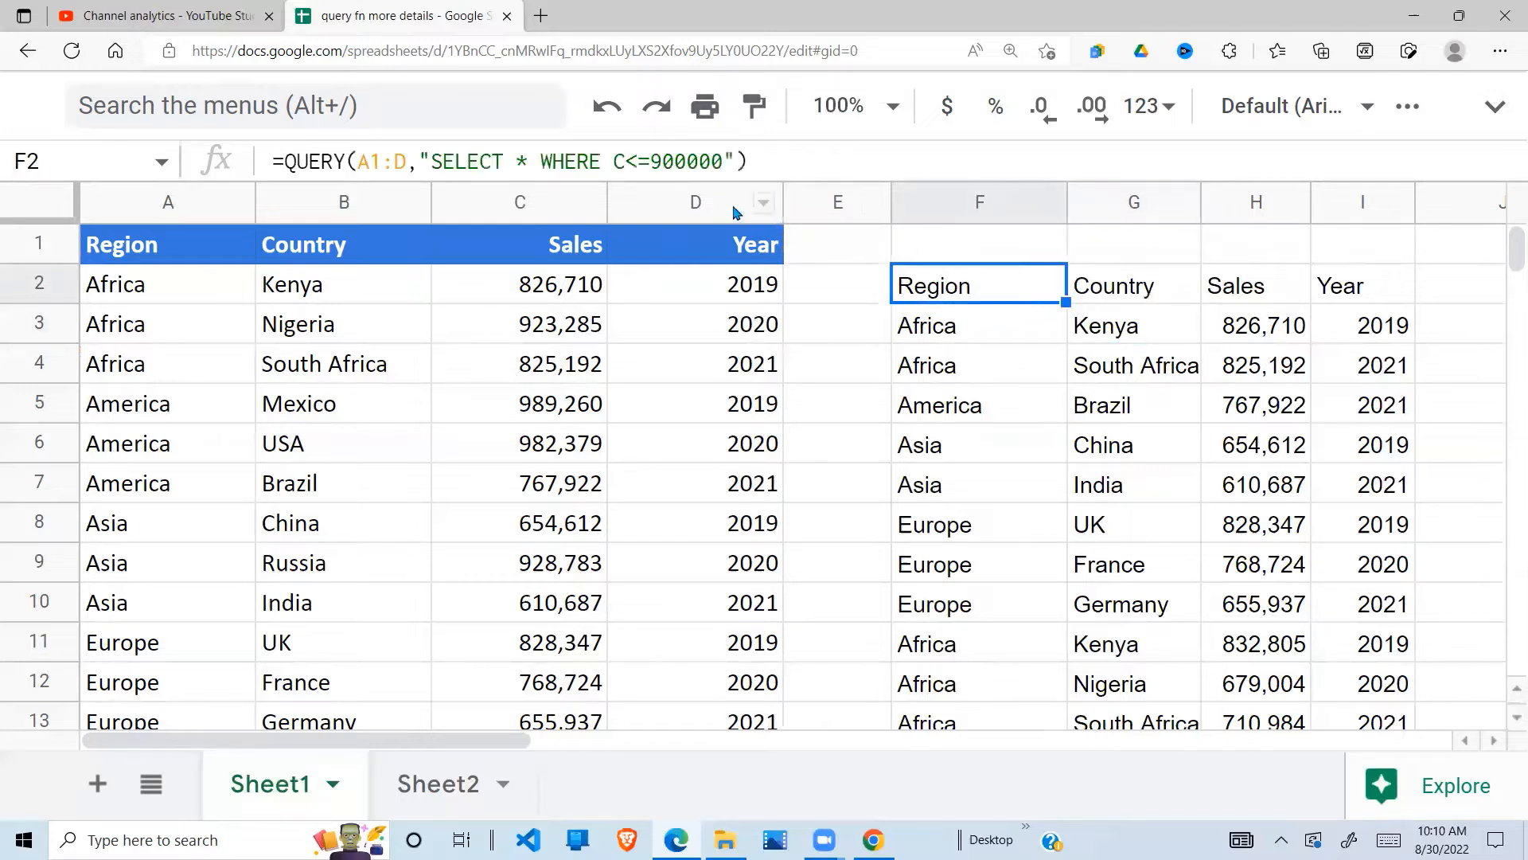
{"action": "left_click", "coordinate": [641, 165]}
{"action": "key", "text": "BackSpace"}
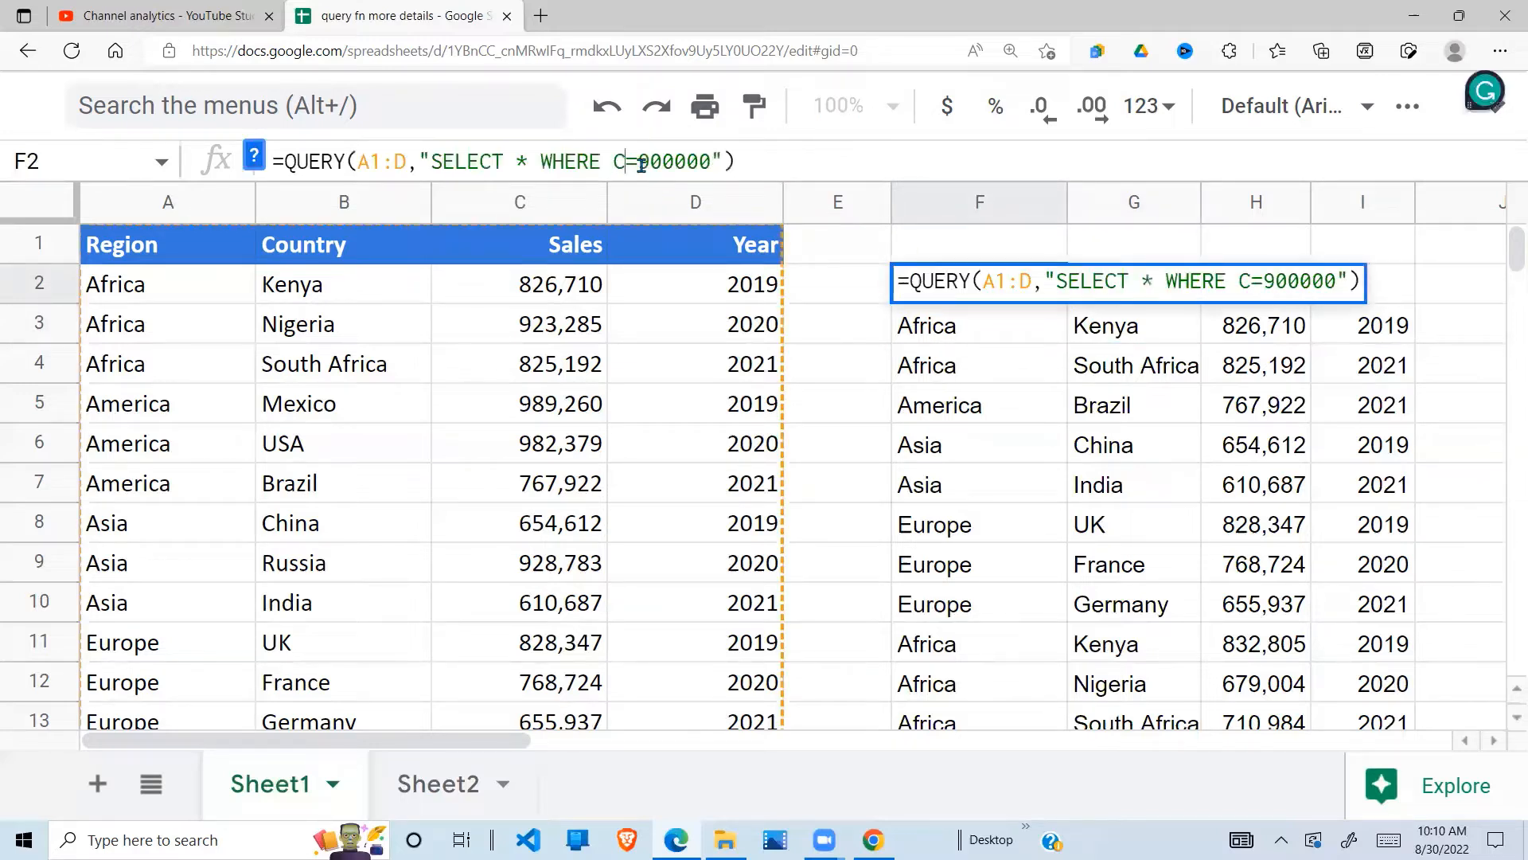
{"action": "type", "text": ">"}
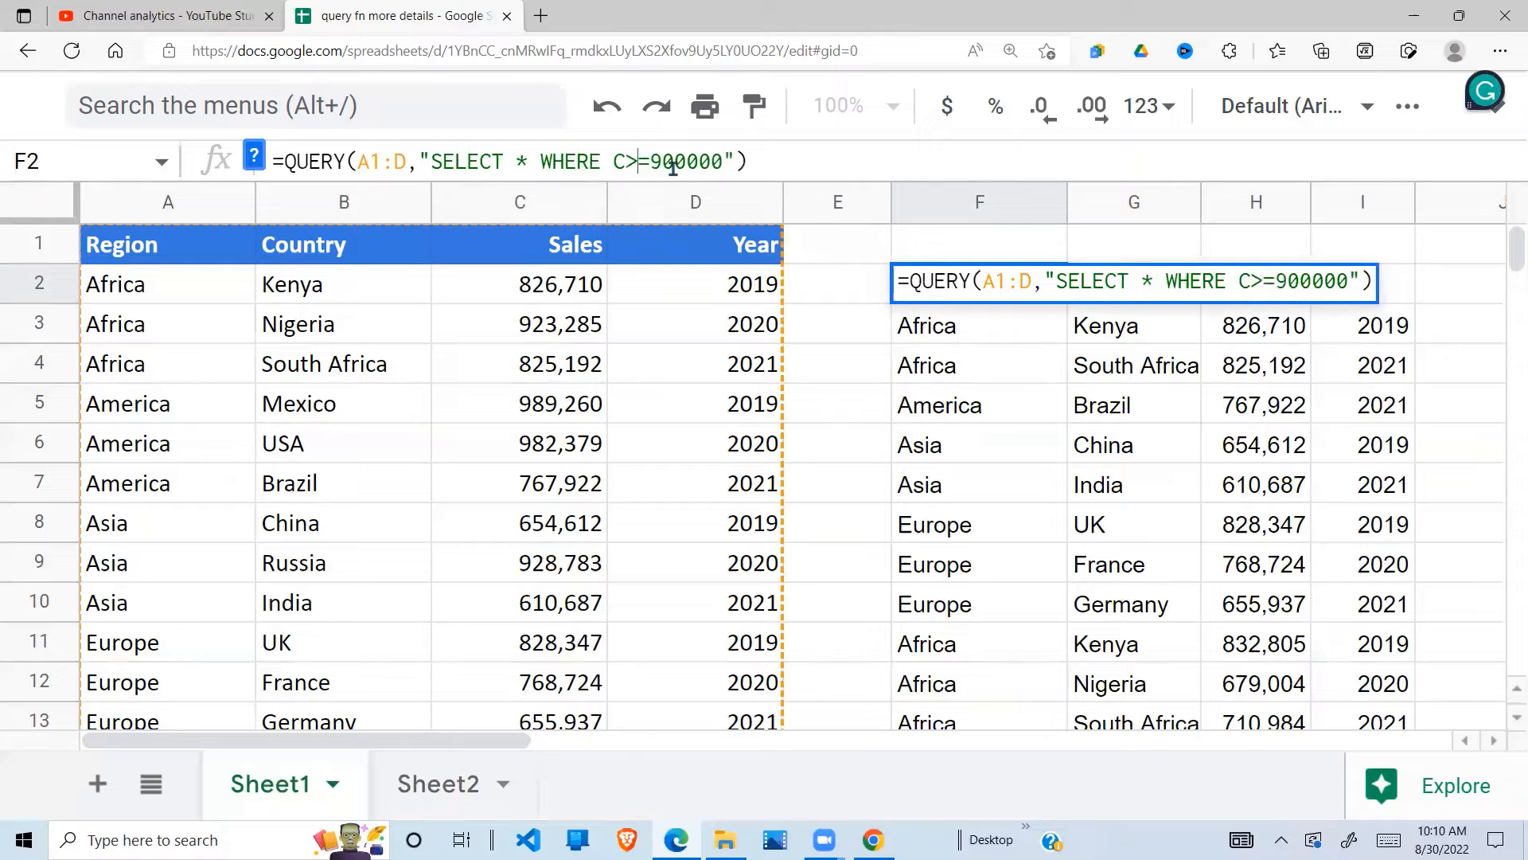
{"action": "left_click", "coordinate": [666, 165]}
{"action": "key", "text": "BackSpace"}
{"action": "type", "text": "1"}
{"action": "key", "text": "Return"}
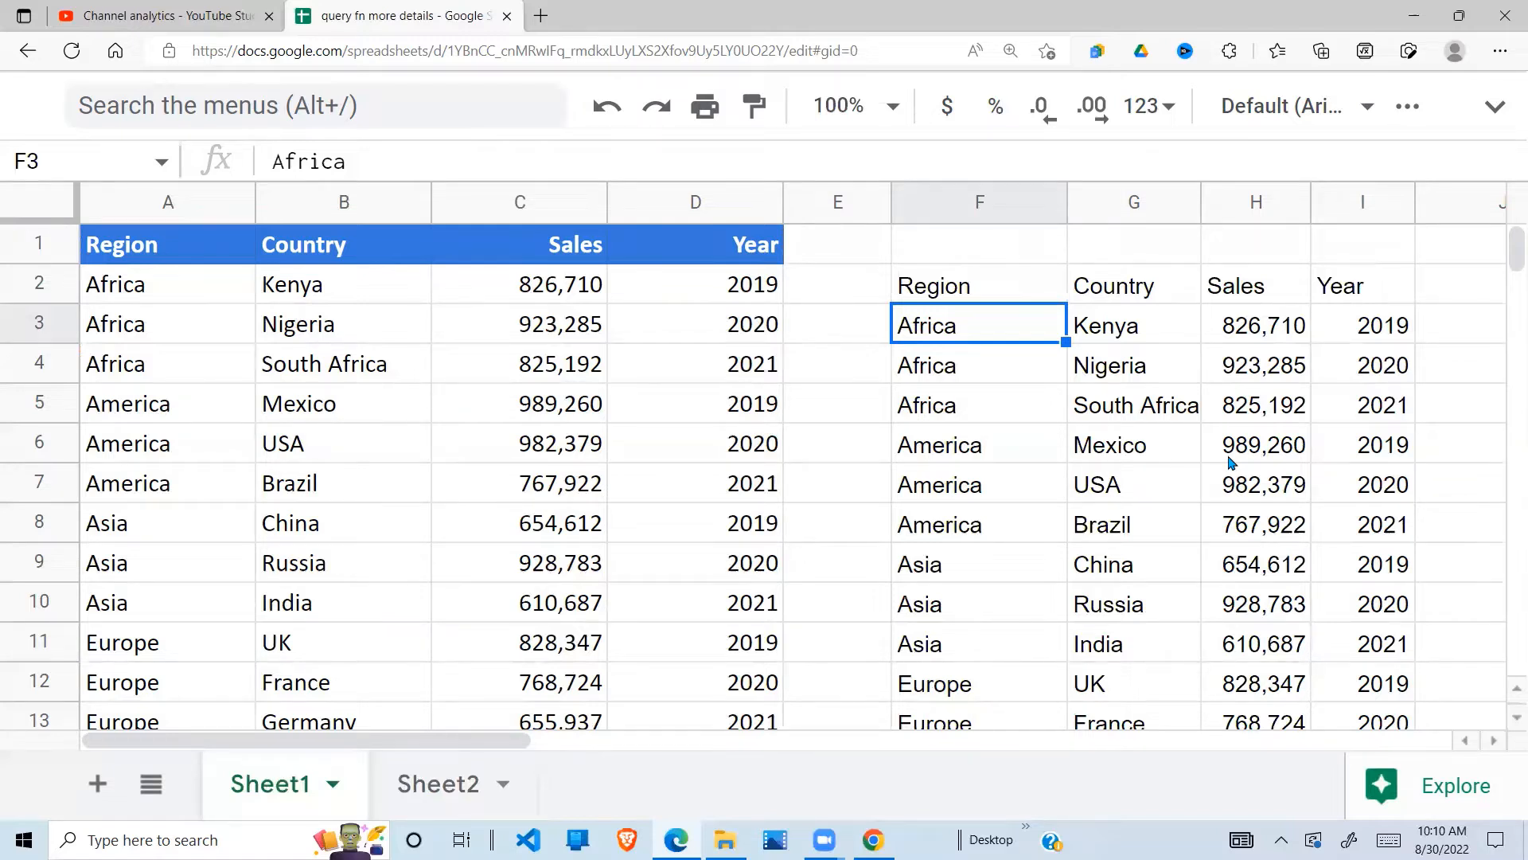
Step: Replace the comparison in F2's query with the not-equal operator, completing "SELECT * WHERE C<>100000"
{"action": "left_click", "coordinate": [1008, 304]}
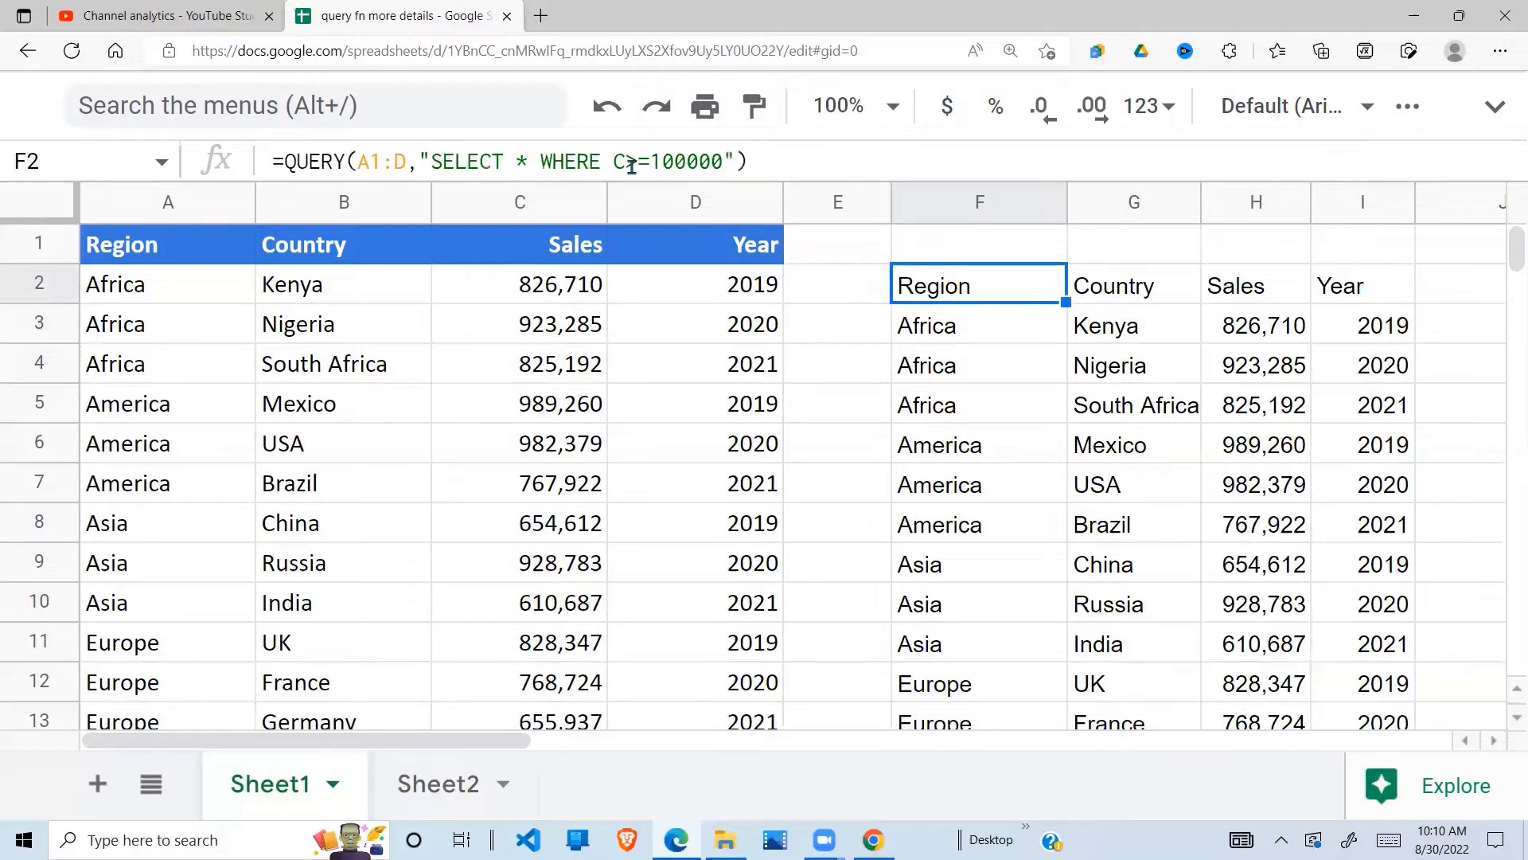
{"action": "left_click", "coordinate": [648, 162]}
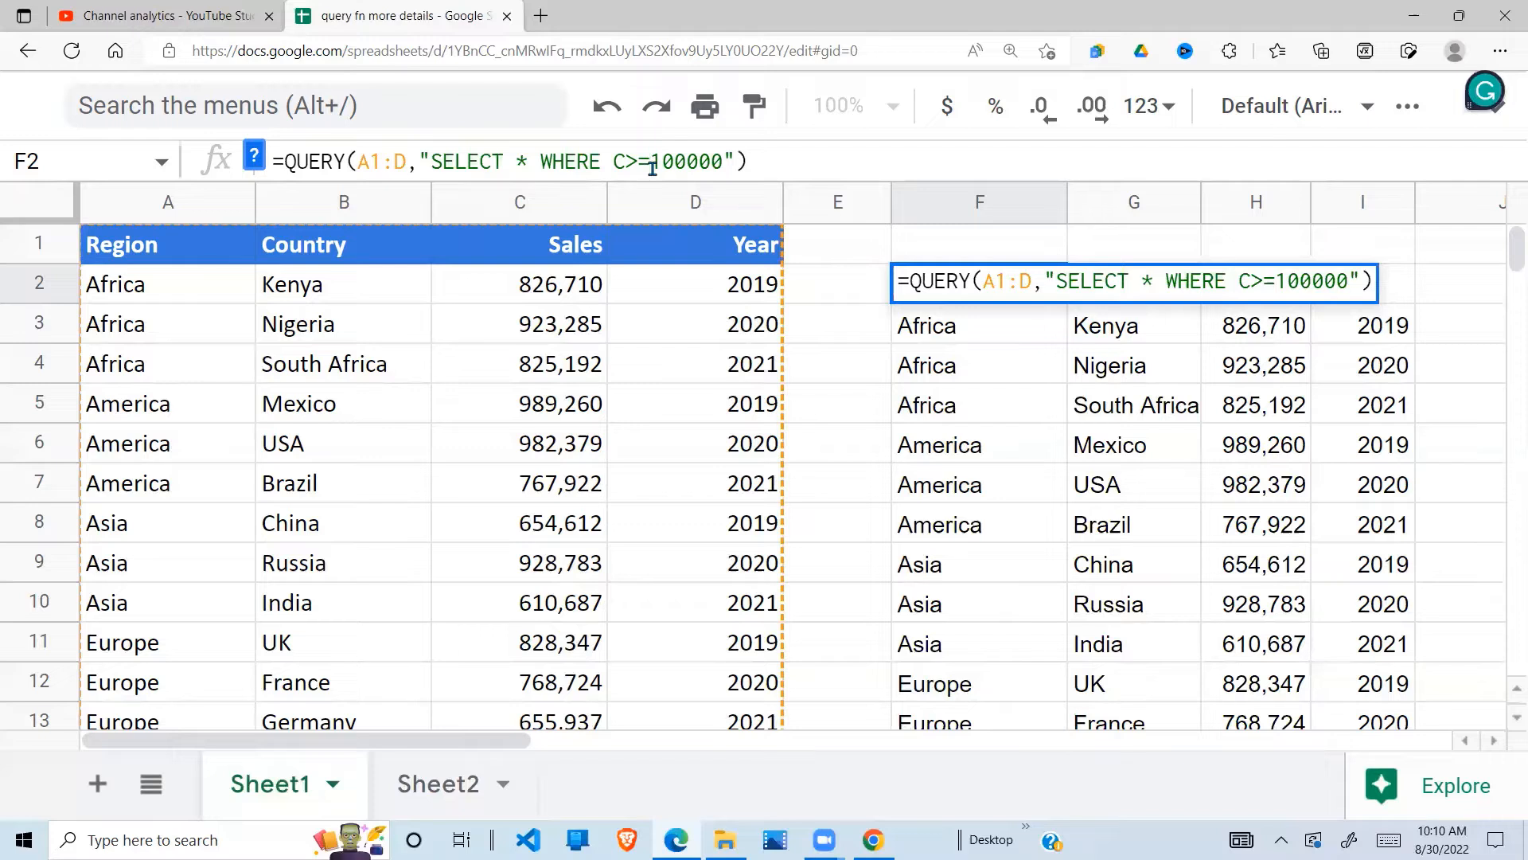
{"action": "key", "text": "BackSpace"}
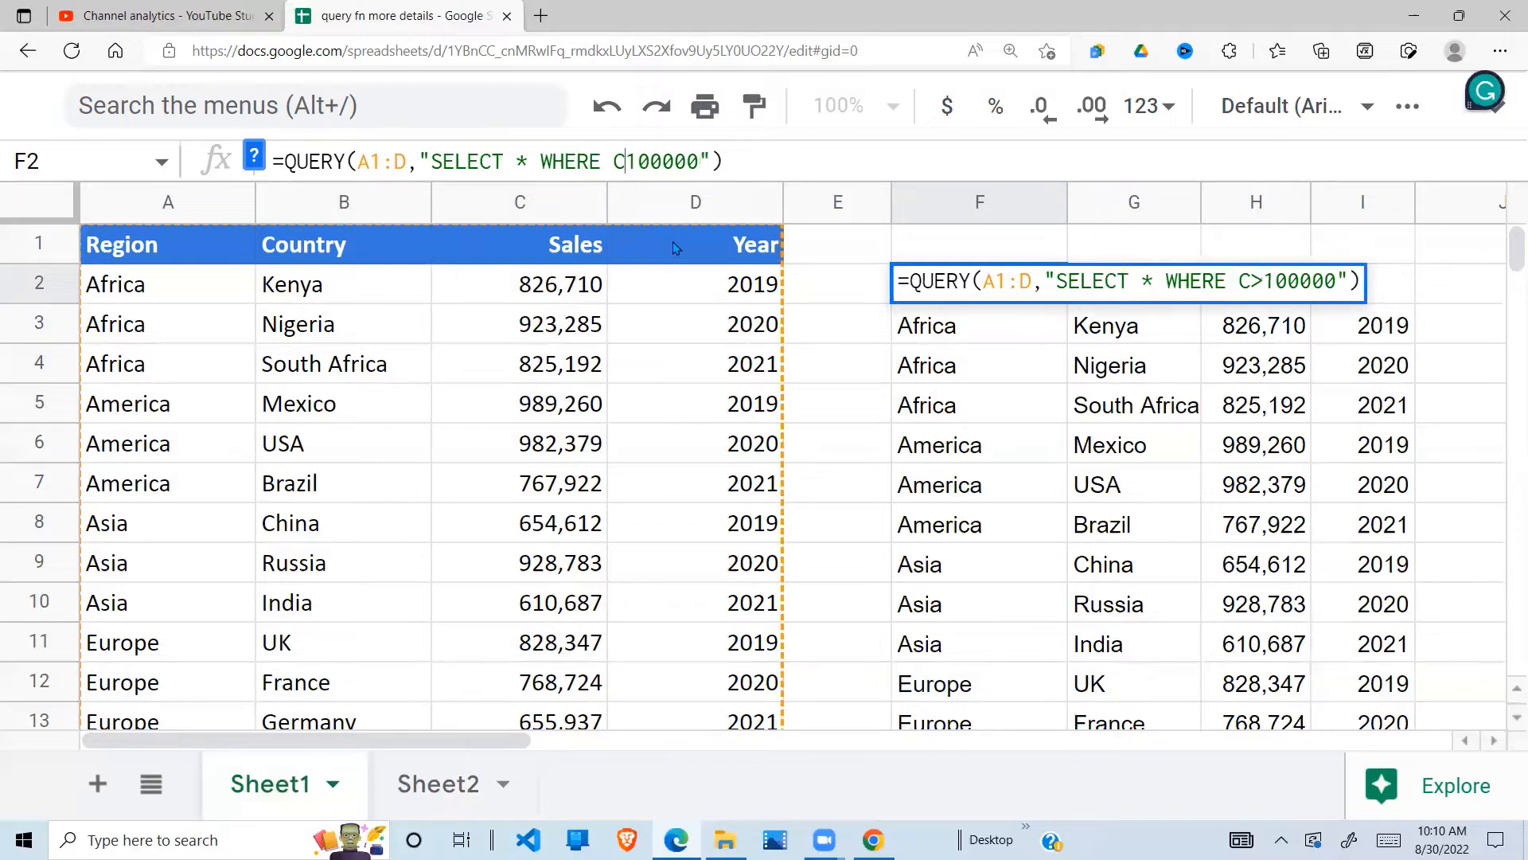
{"action": "key", "text": "BackSpace"}
{"action": "type", "text": "<>"}
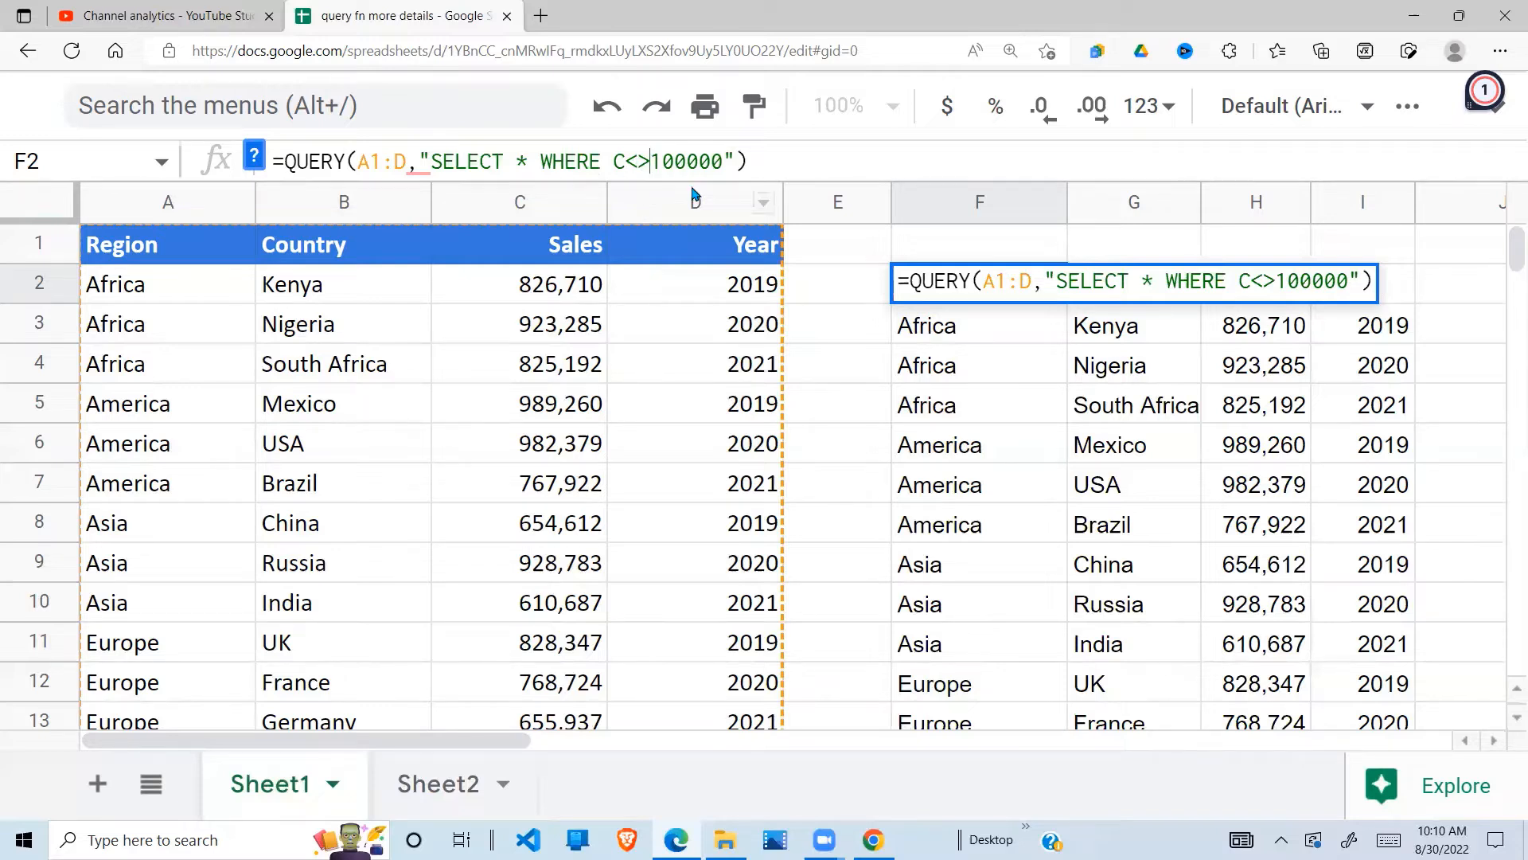
{"action": "key", "text": "Return"}
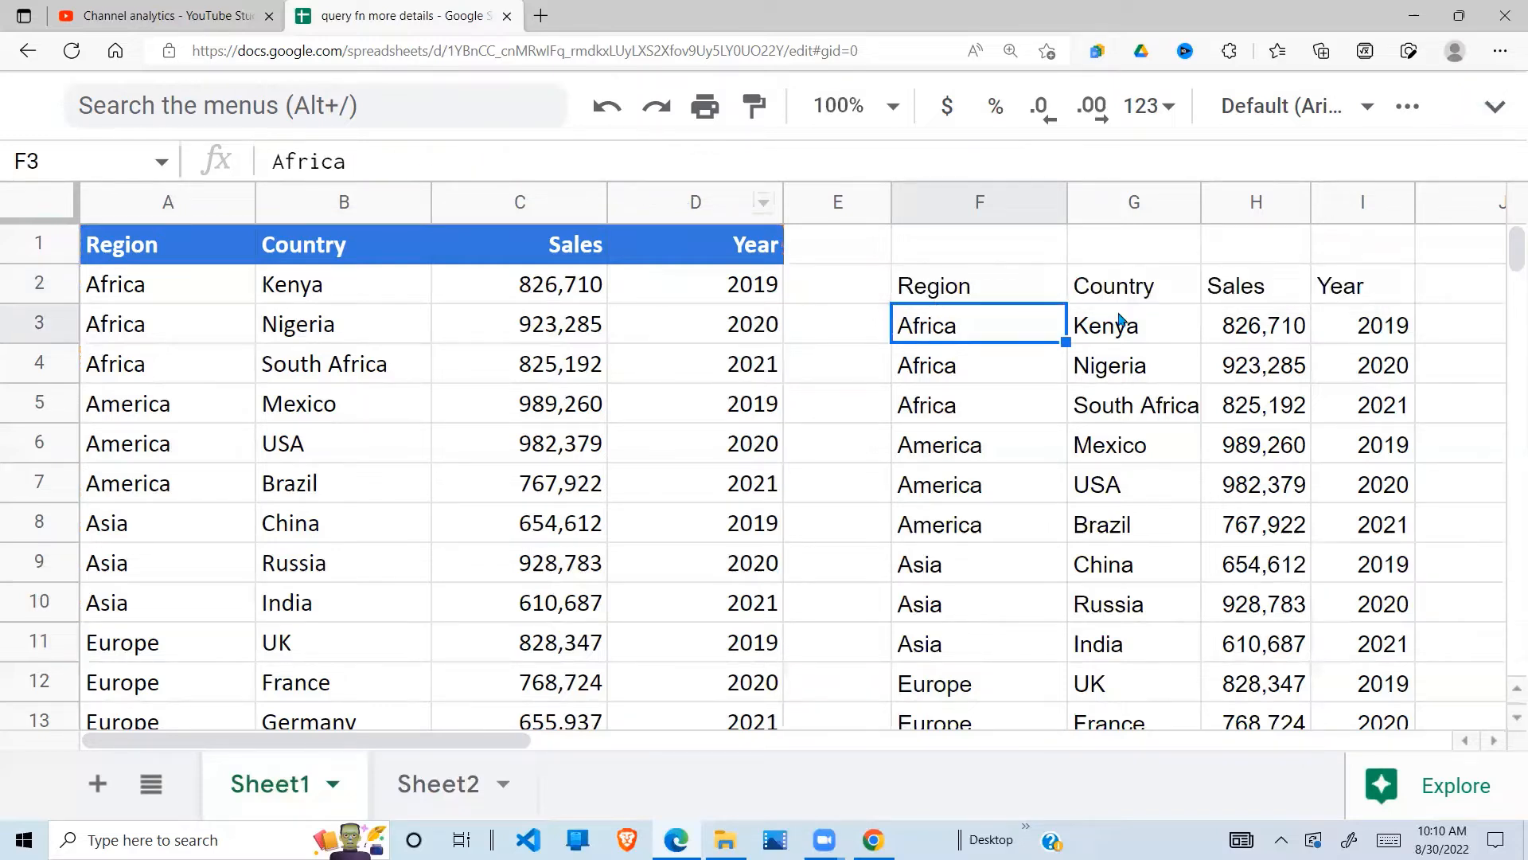
Step: Replace the number in F2's not-equal condition with the quoted text 'Africa'
{"action": "left_click", "coordinate": [993, 288]}
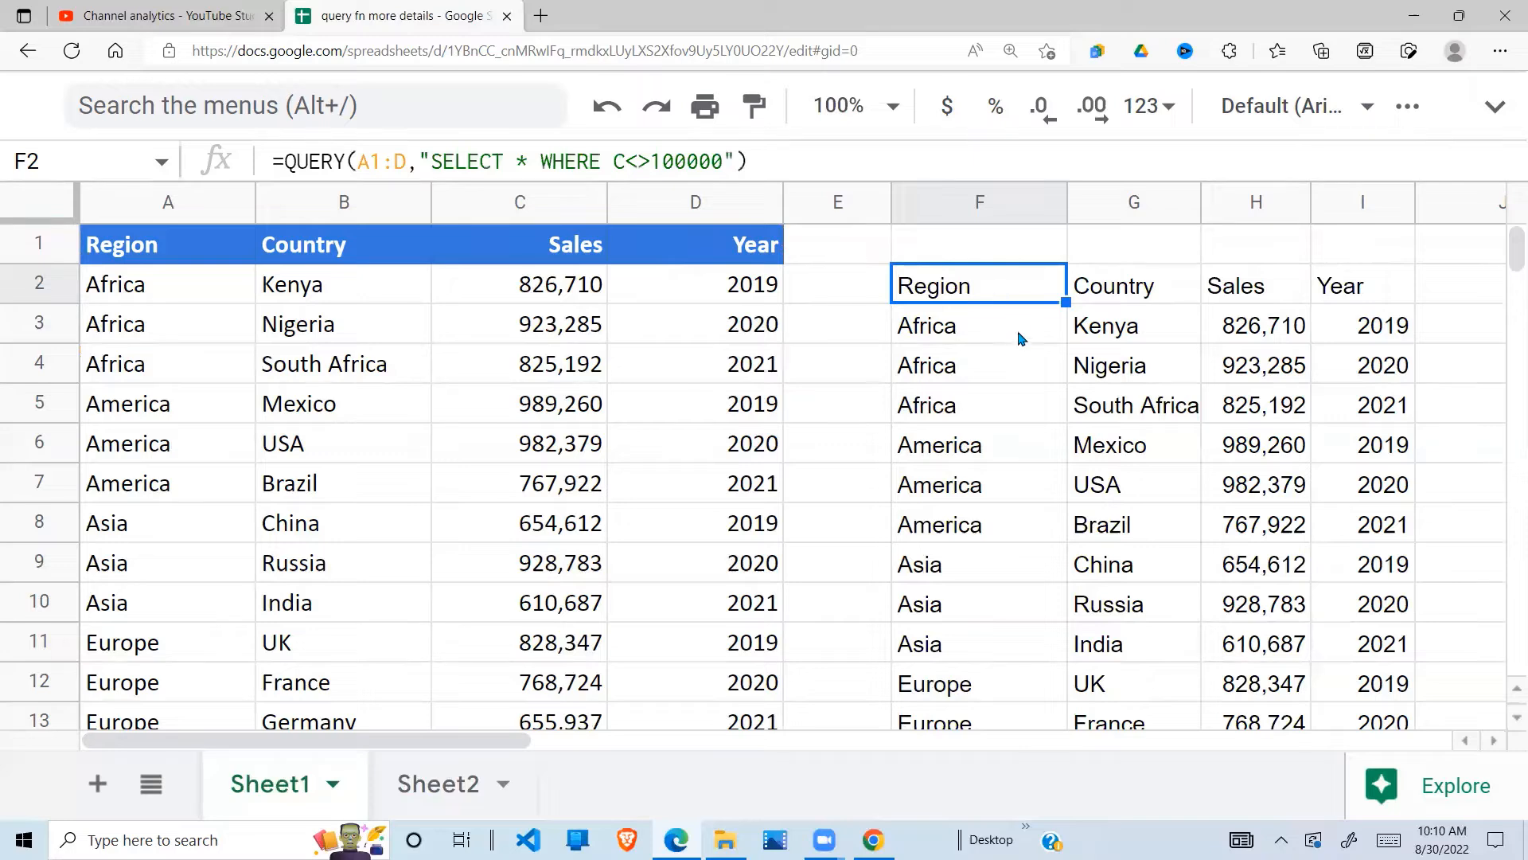
{"action": "left_click", "coordinate": [719, 162]}
{"action": "key", "text": "BackSpace"}
{"action": "key", "text": "BackSpace"}
{"action": "key", "text": "BackSpace"}
{"action": "key", "text": "BackSpace"}
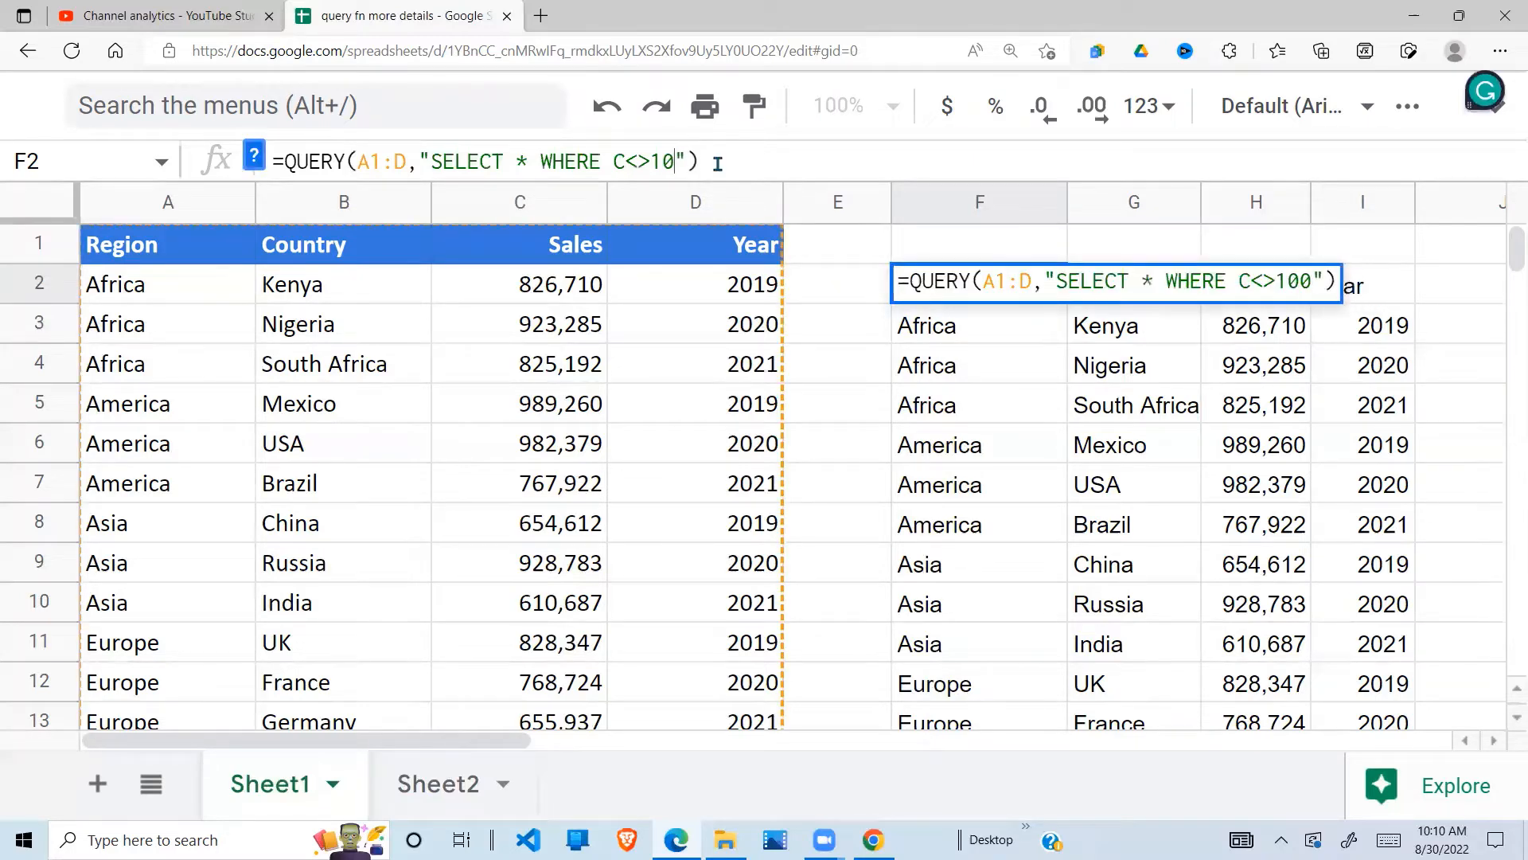
{"action": "type", "text": "''"}
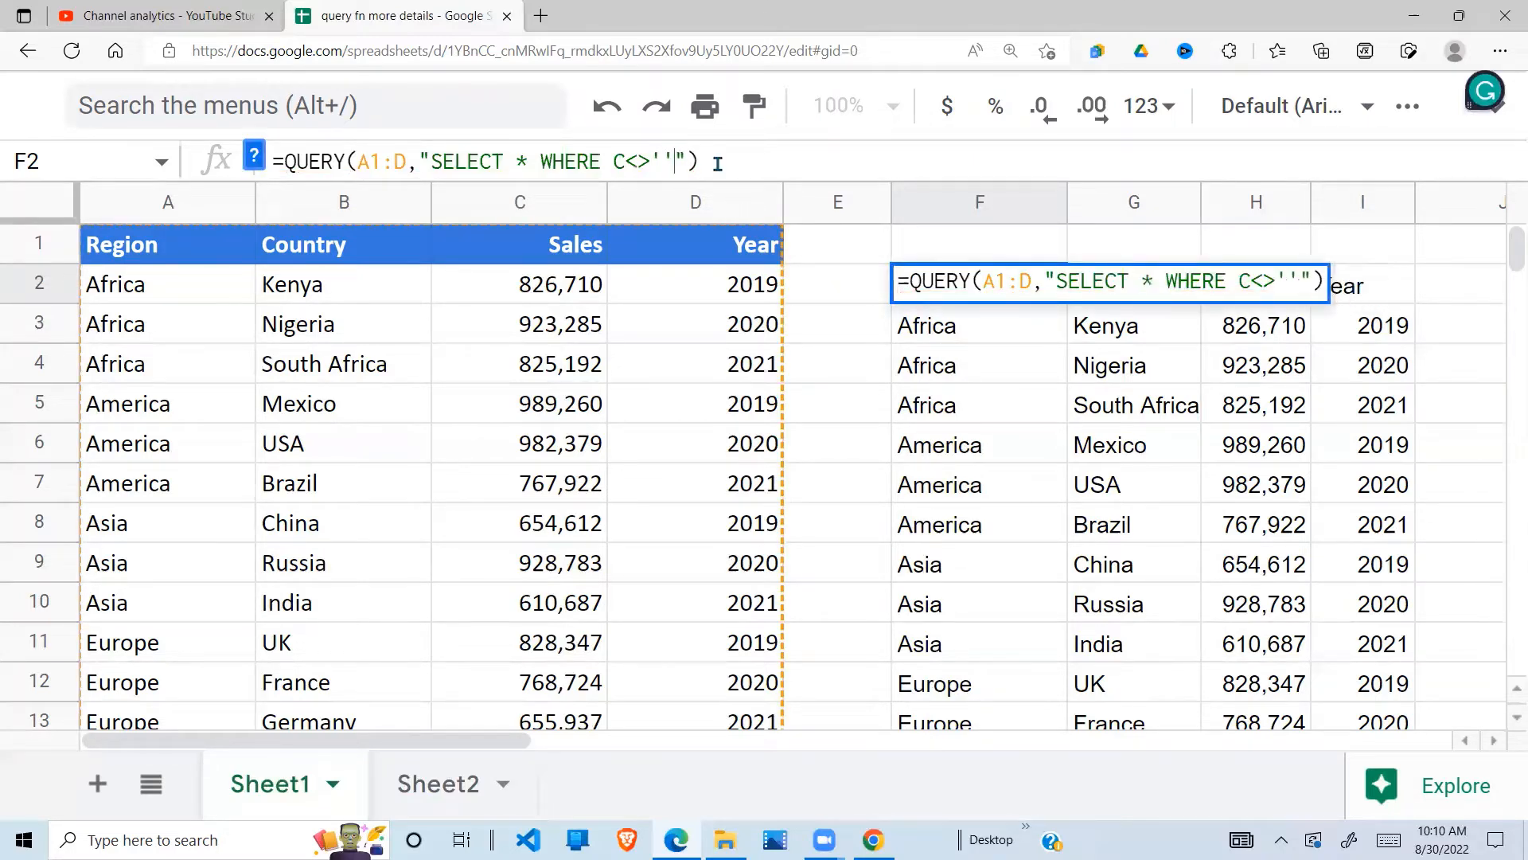
{"action": "type", "text": "Africa"}
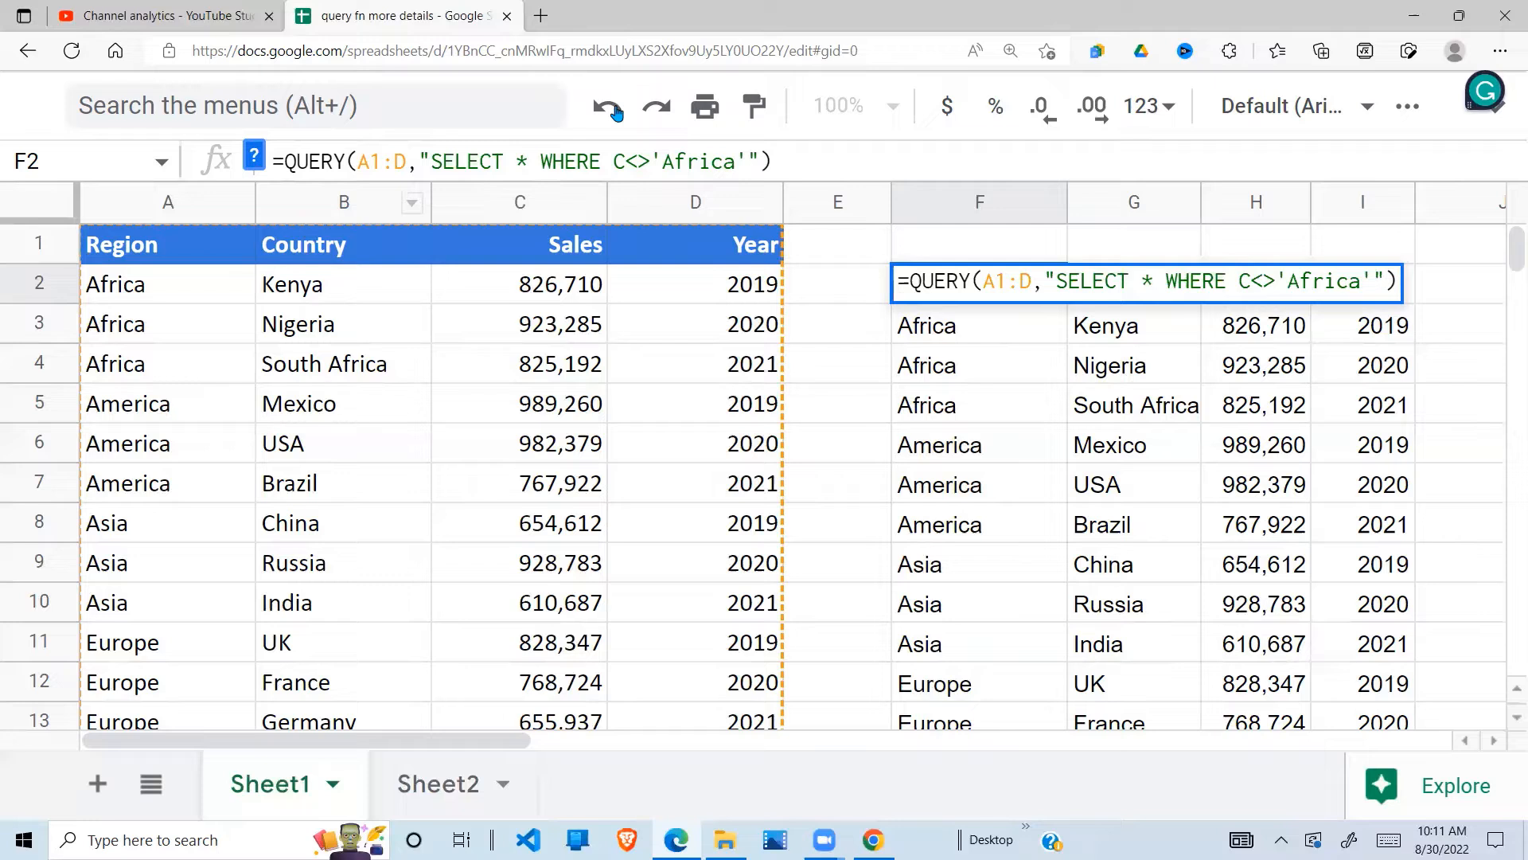
Step: Try testing column B instead, completing "SELECT * WHERE B<>'Africa'", and check the returned rows
{"action": "left_click", "coordinate": [625, 161]}
{"action": "key", "text": "BackSpace"}
{"action": "type", "text": "B"}
{"action": "key", "text": "Return"}
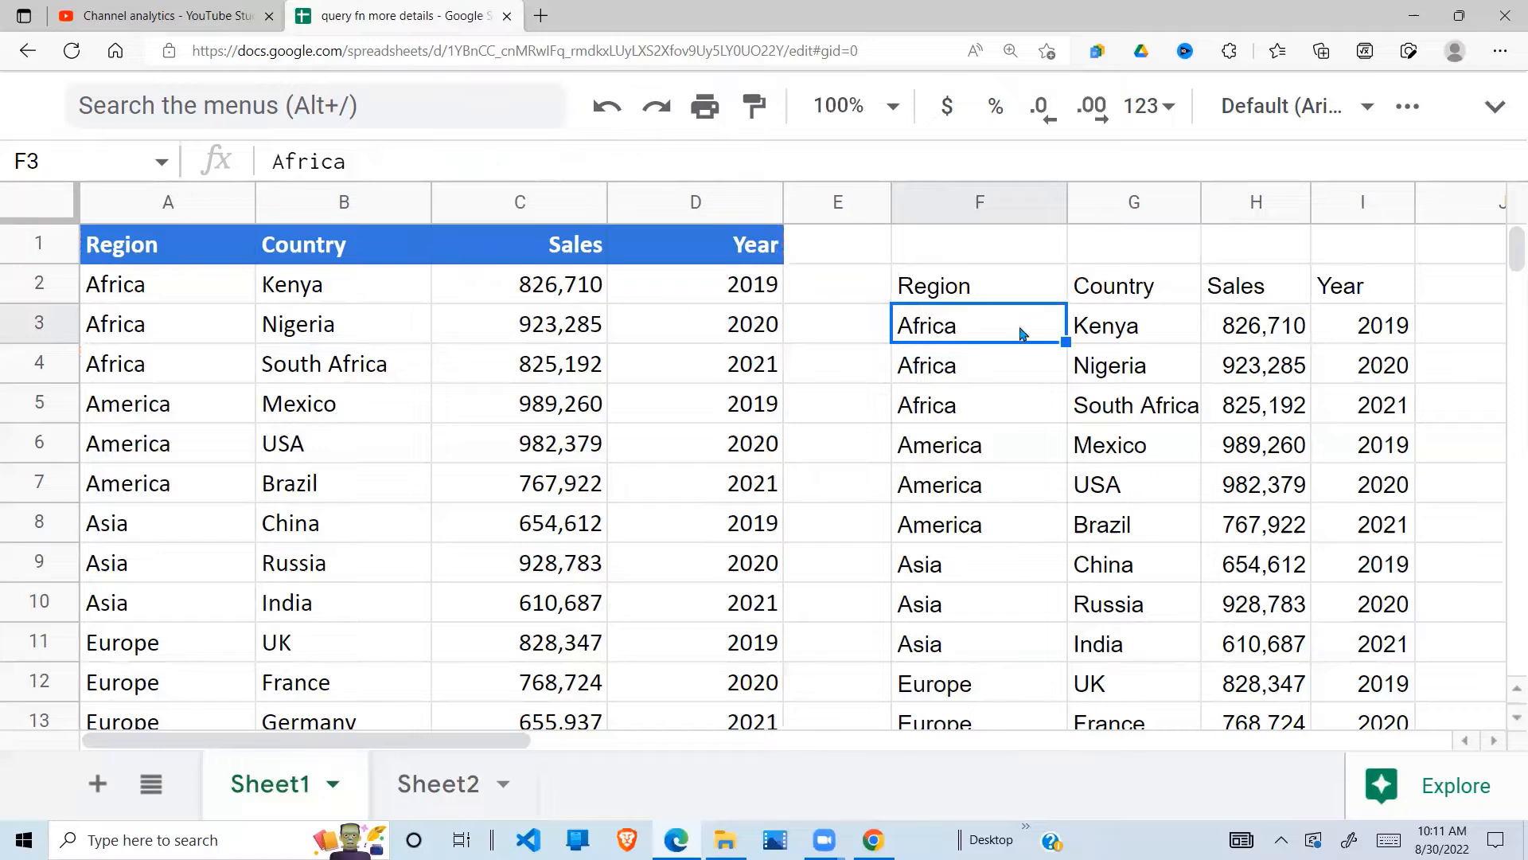
{"action": "left_click", "coordinate": [1007, 374]}
Step: Switch the tested column in F2's query to C, making it "SELECT * WHERE C<>'Africa'"
{"action": "left_click", "coordinate": [977, 303]}
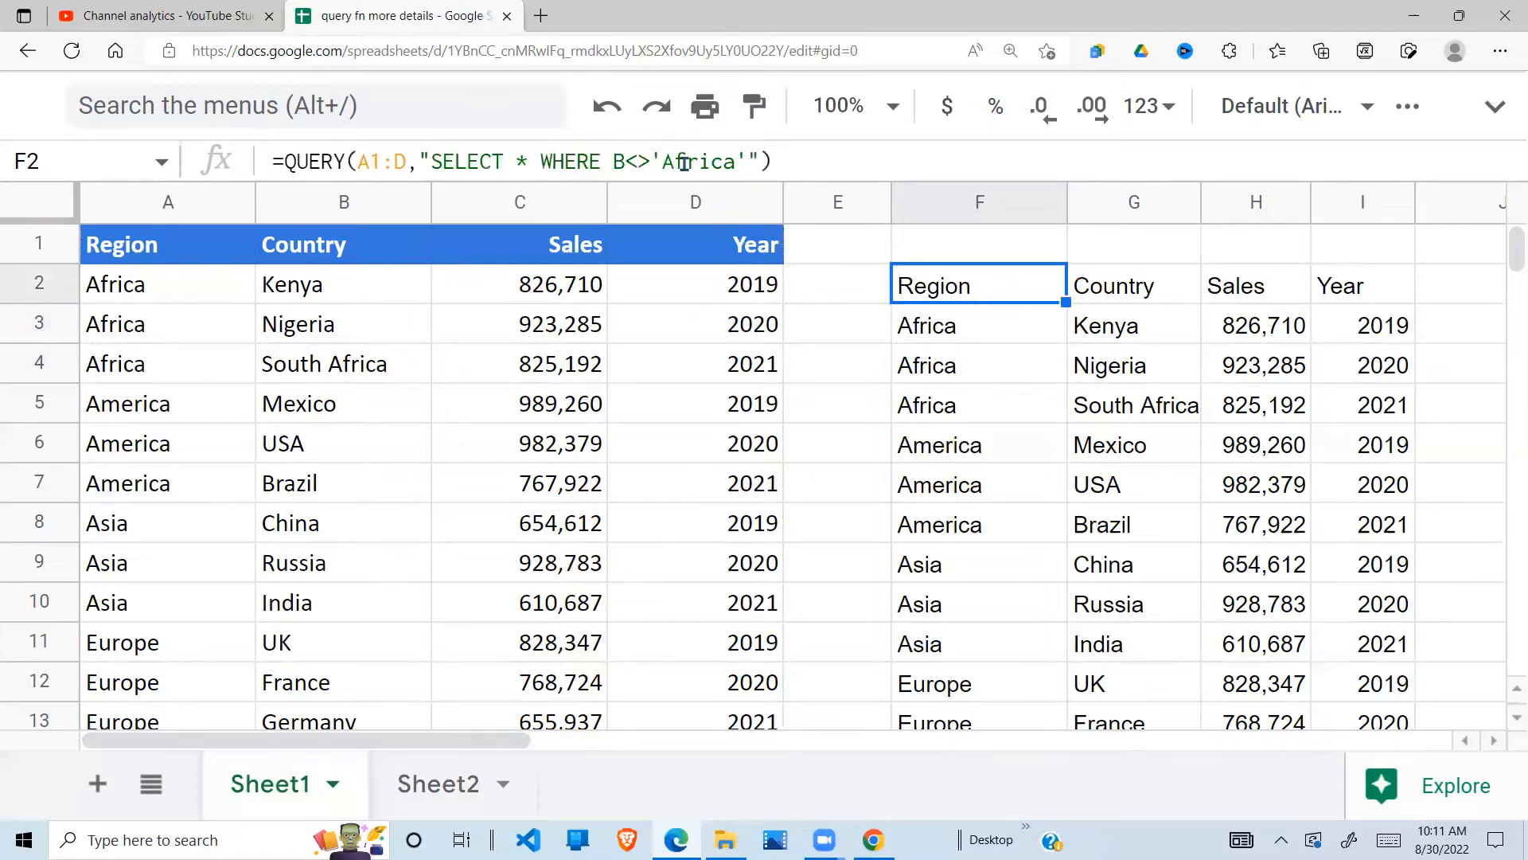
{"action": "left_click", "coordinate": [741, 163]}
{"action": "type", "text": "'"}
{"action": "left_click", "coordinate": [653, 162]}
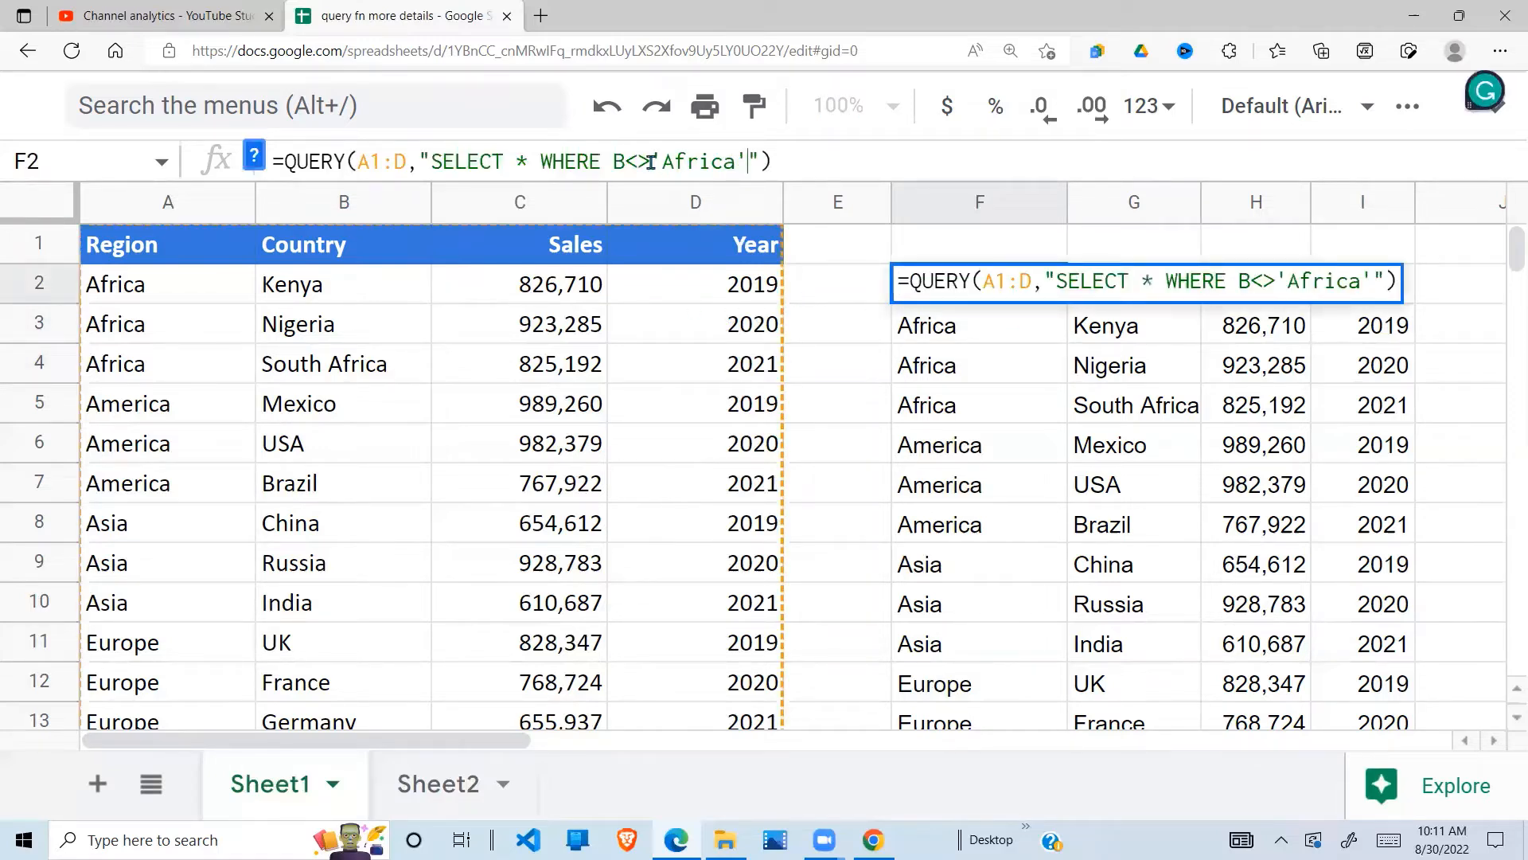
{"action": "left_click", "coordinate": [628, 163]}
{"action": "key", "text": "BackSpace"}
{"action": "key", "text": "Return"}
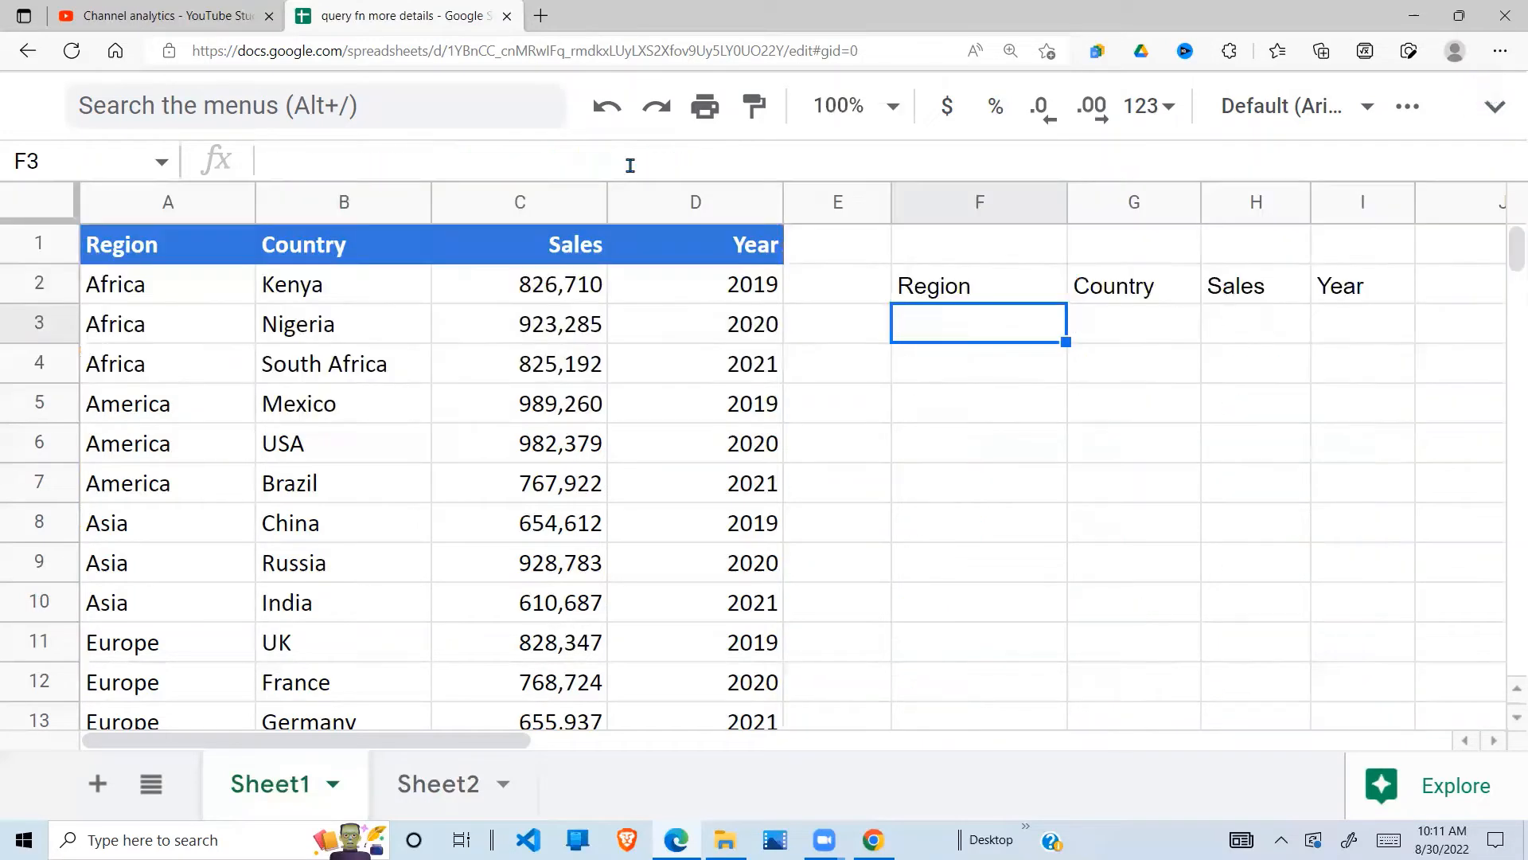
Step: Replace 'Africa' with the unquoted number 100000, restoring "SELECT * WHERE C<>100000", and check the returned Sales values
{"action": "left_click", "coordinate": [930, 288]}
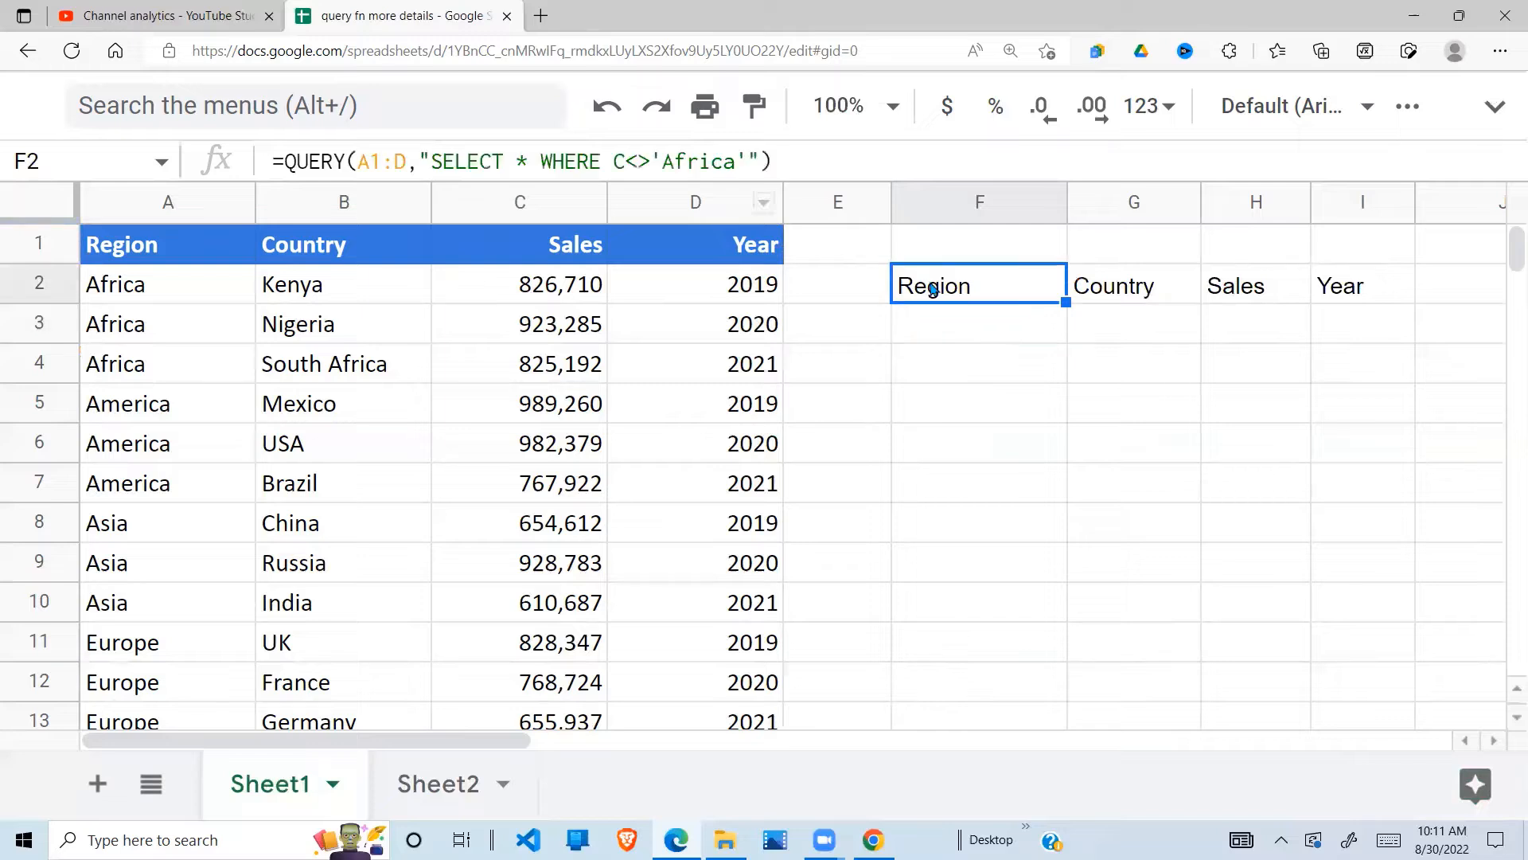
{"action": "left_click", "coordinate": [631, 165]}
{"action": "key", "text": "BackSpace"}
{"action": "key", "text": "BackSpace"}
{"action": "key", "text": "BackSpace"}
{"action": "key", "text": "BackSpace"}
{"action": "key", "text": "BackSpace"}
{"action": "key", "text": "BackSpace"}
{"action": "key", "text": "BackSpace"}
{"action": "key", "text": "BackSpace"}
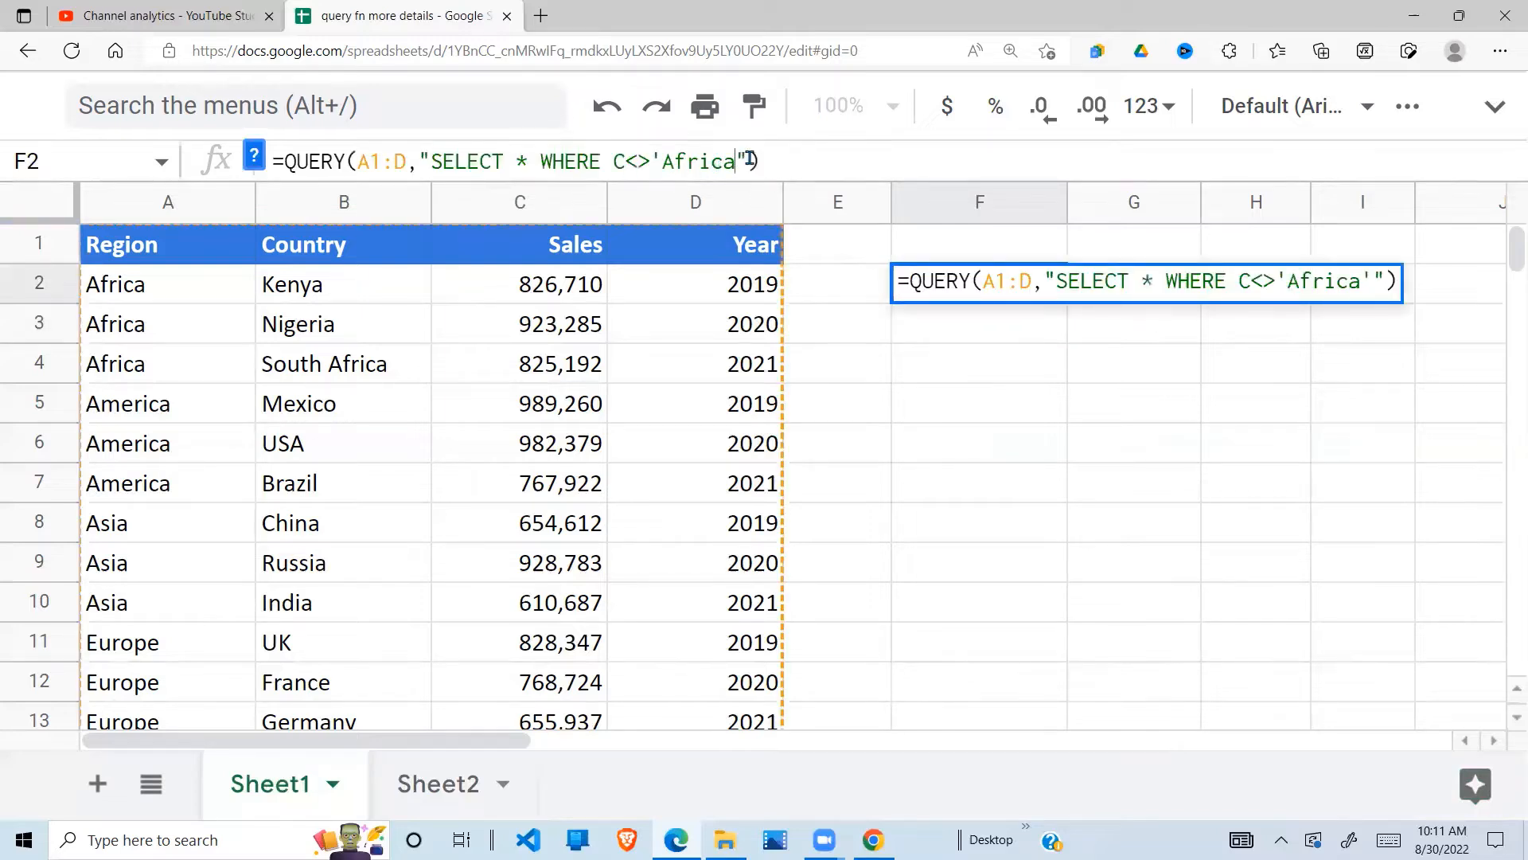
{"action": "type", "text": "100000"}
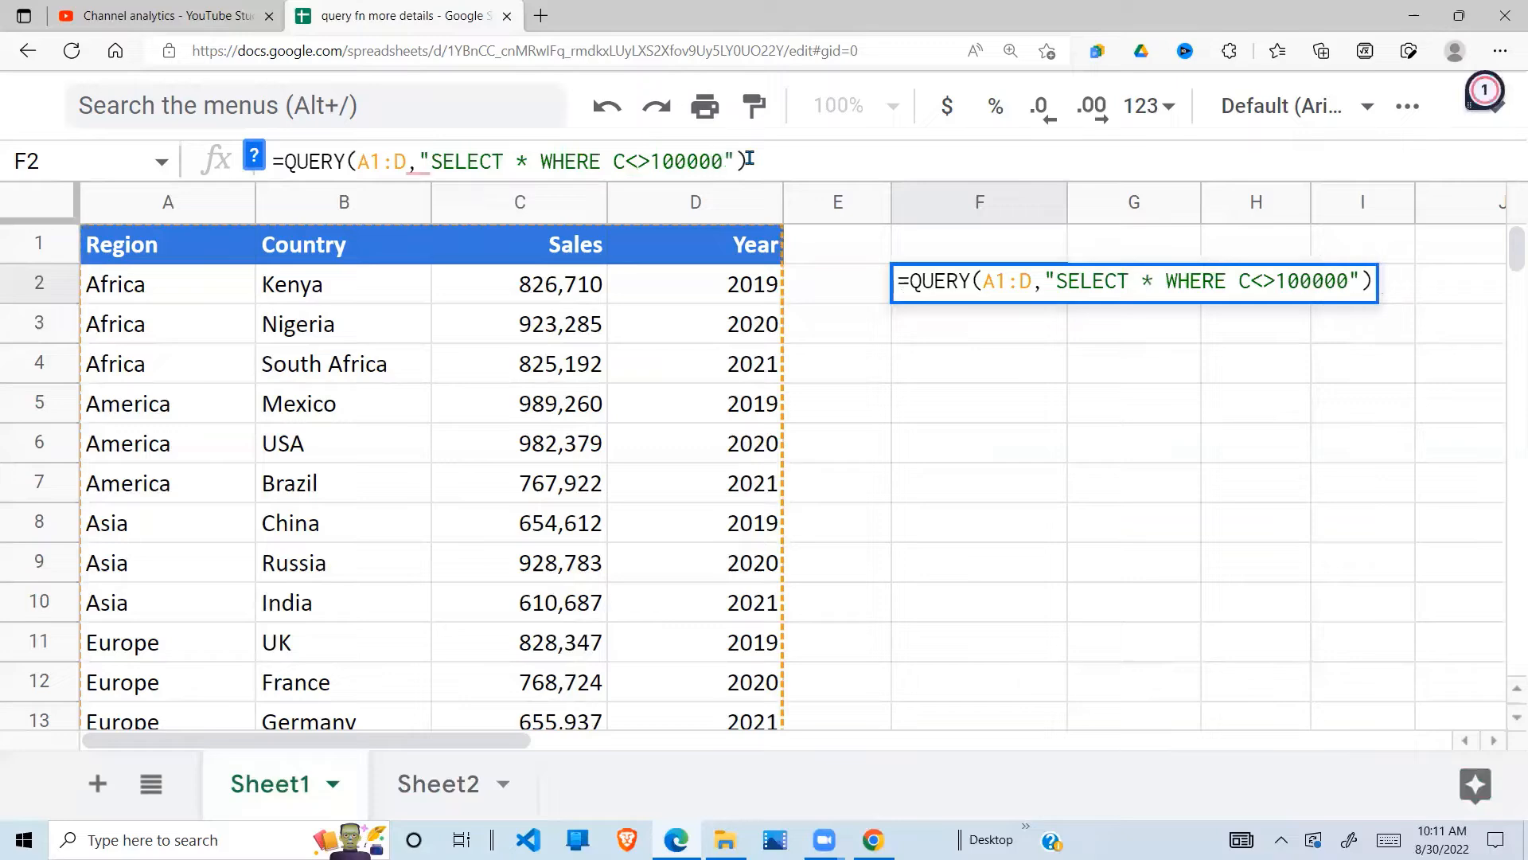
{"action": "key", "text": "Return"}
{"action": "left_click", "coordinate": [1186, 412]}
{"action": "left_click", "coordinate": [1255, 443]}
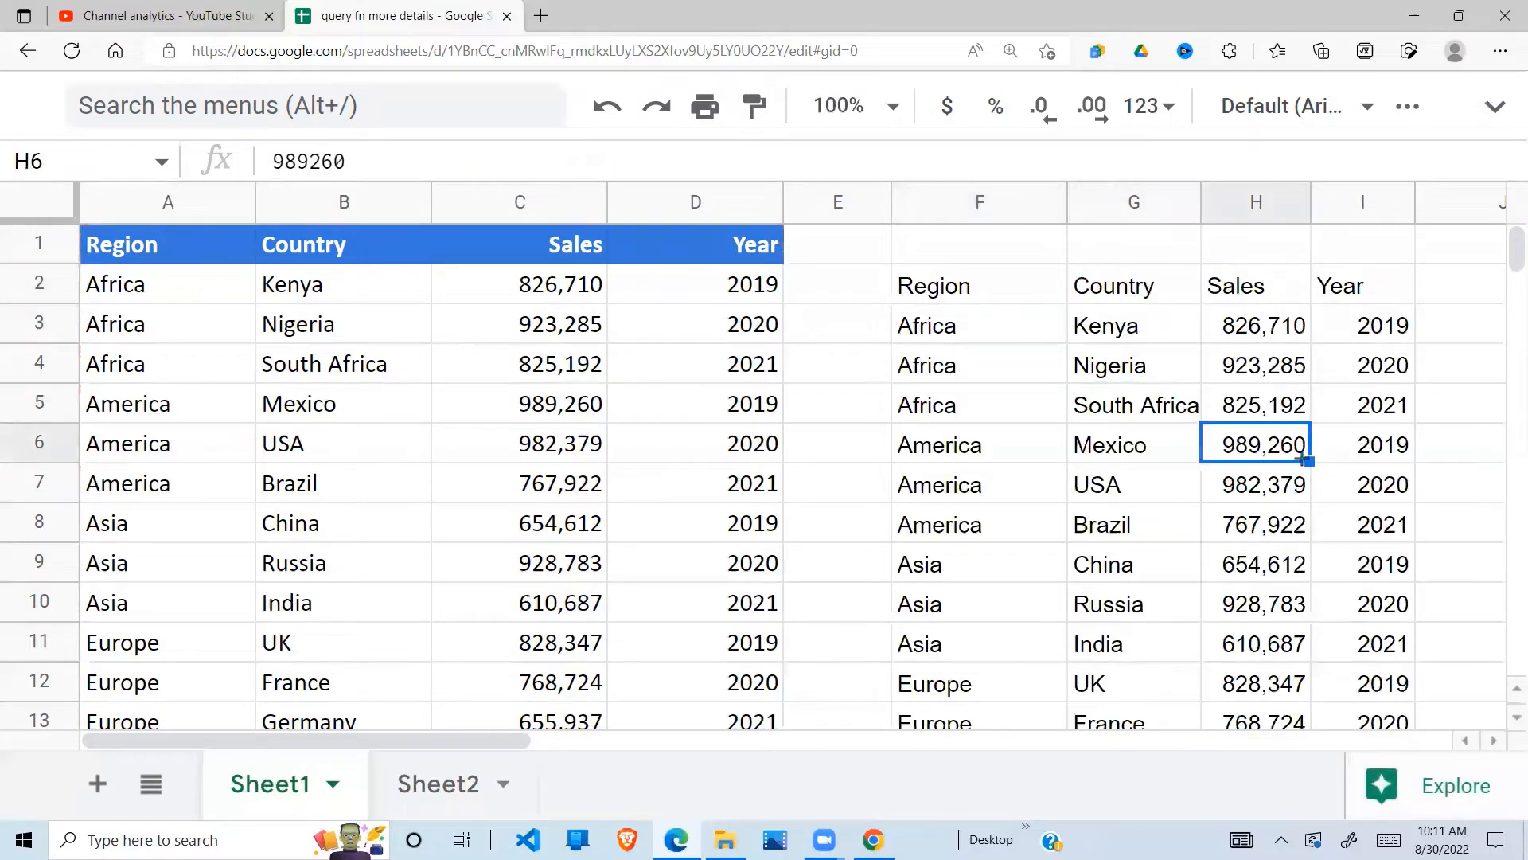
Step: Copy Kenya's 2019 Sales value, 826710, from cell H3 of the query results without changing the cell
{"action": "left_click", "coordinate": [1249, 328]}
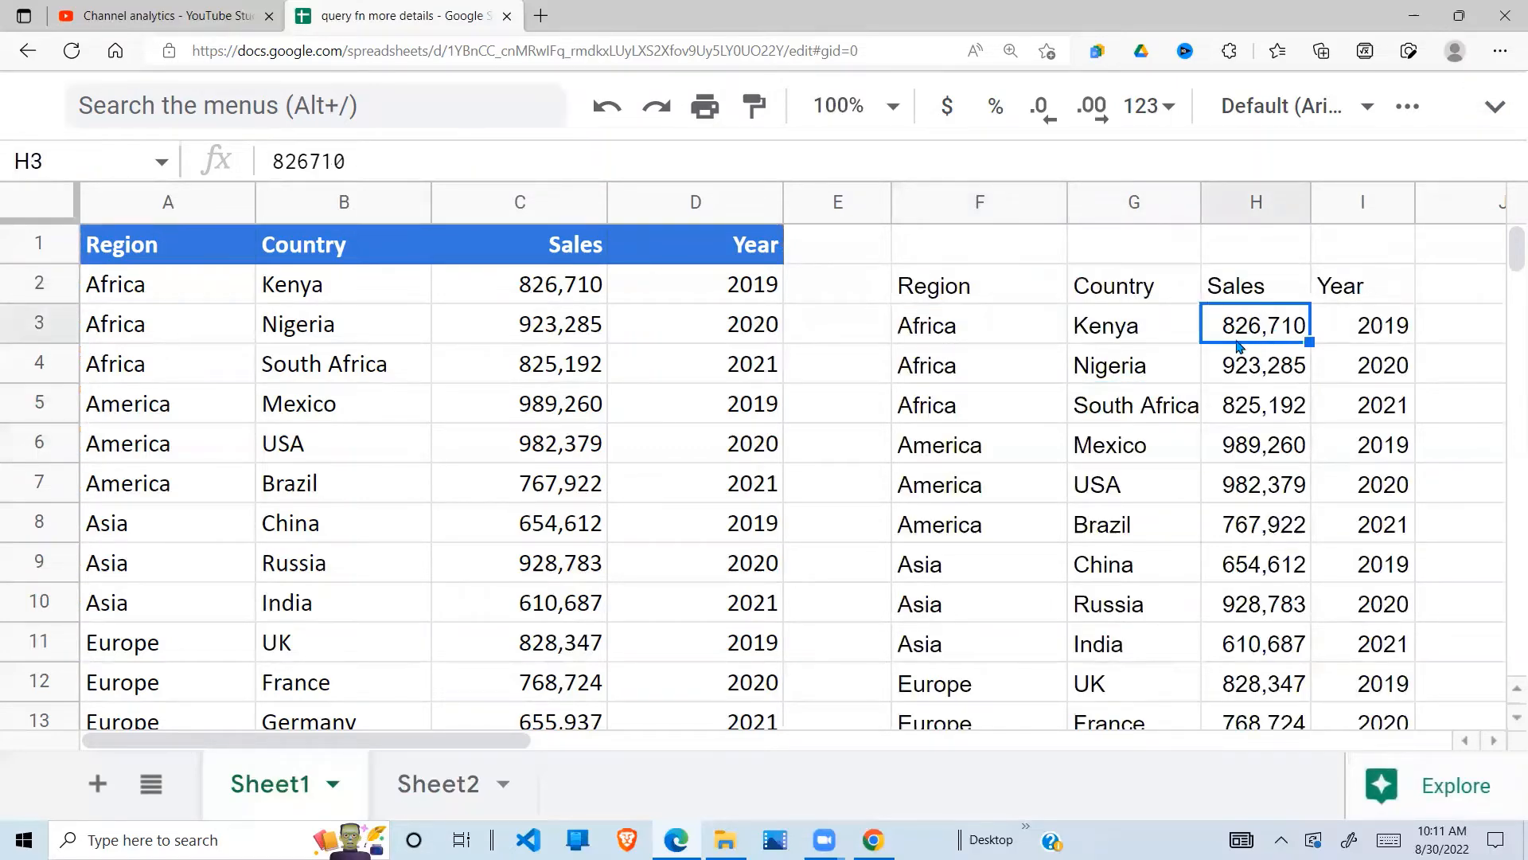
{"action": "left_click_drag", "start_coordinate": [368, 163], "coordinate": [268, 164]}
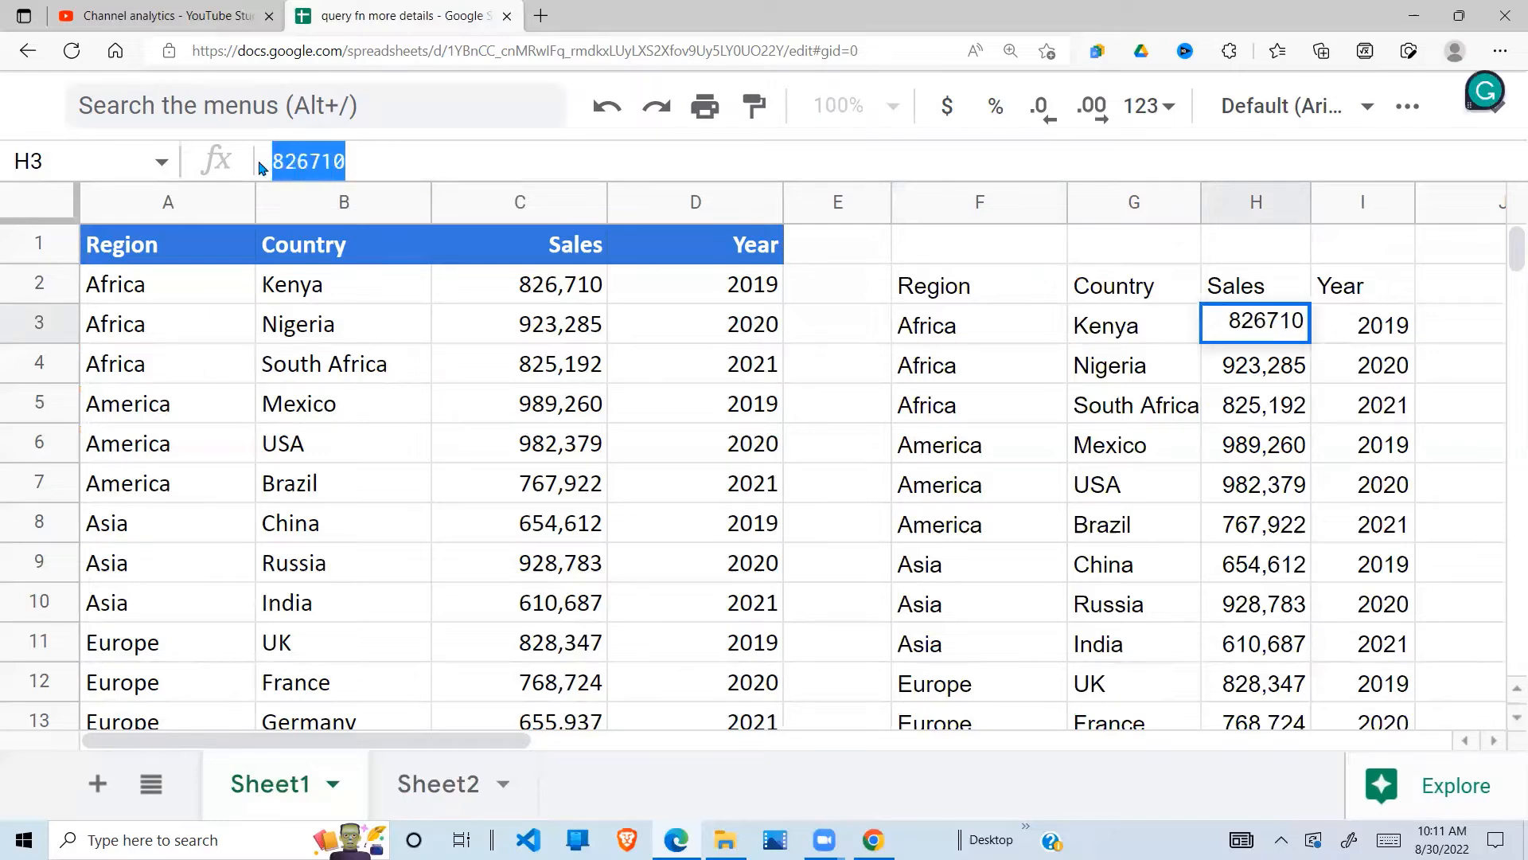
{"action": "key", "text": "Escape"}
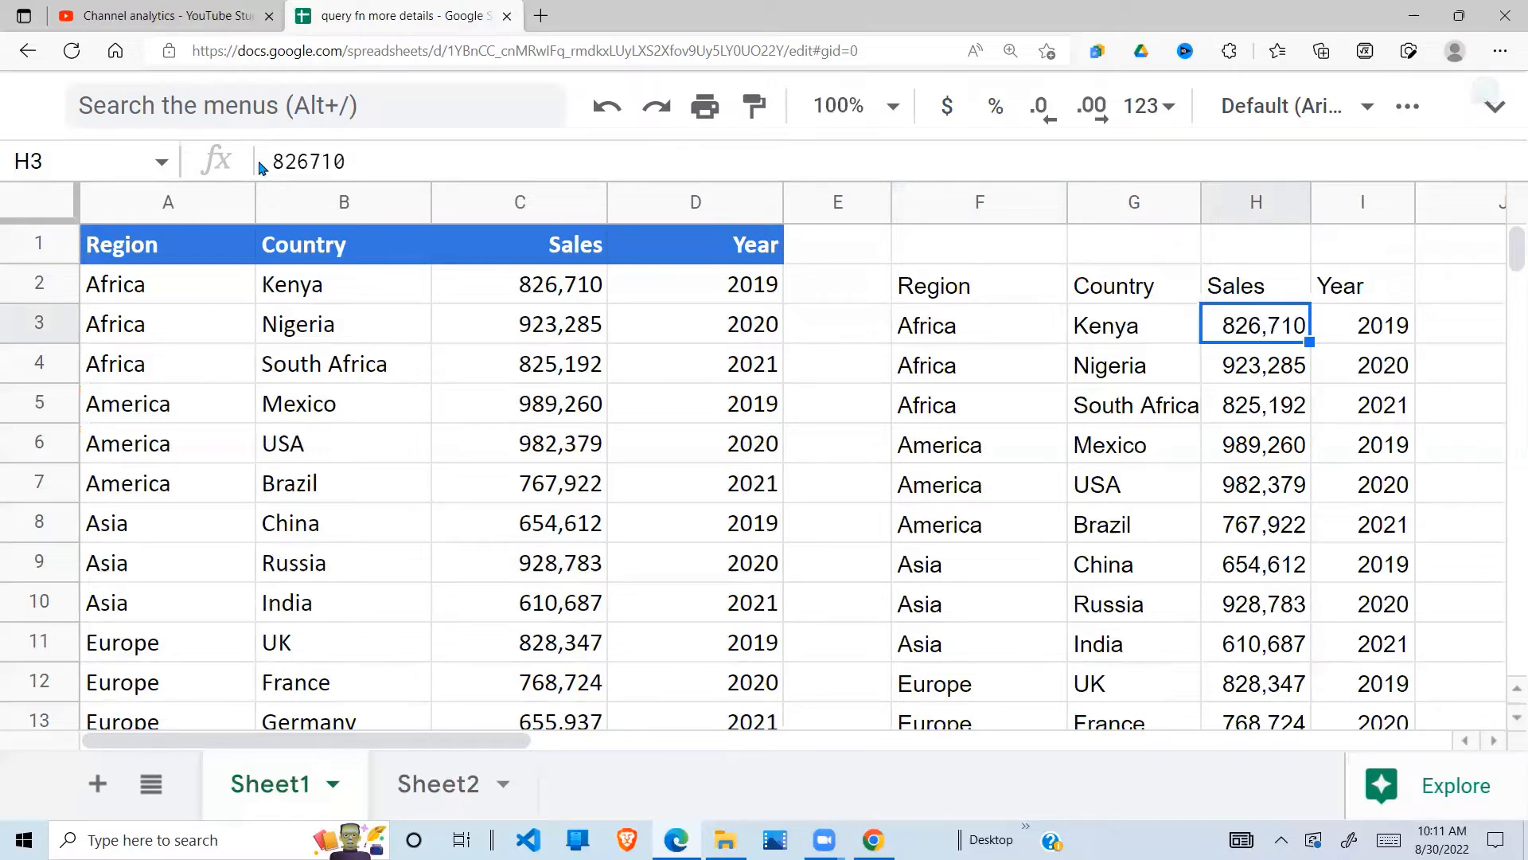
{"action": "left_click", "coordinate": [1140, 396]}
Step: Set the not-equal criterion in F2's query to 826710, completing "SELECT * WHERE C<>826710", and check the first returned rows
{"action": "left_click", "coordinate": [1023, 300]}
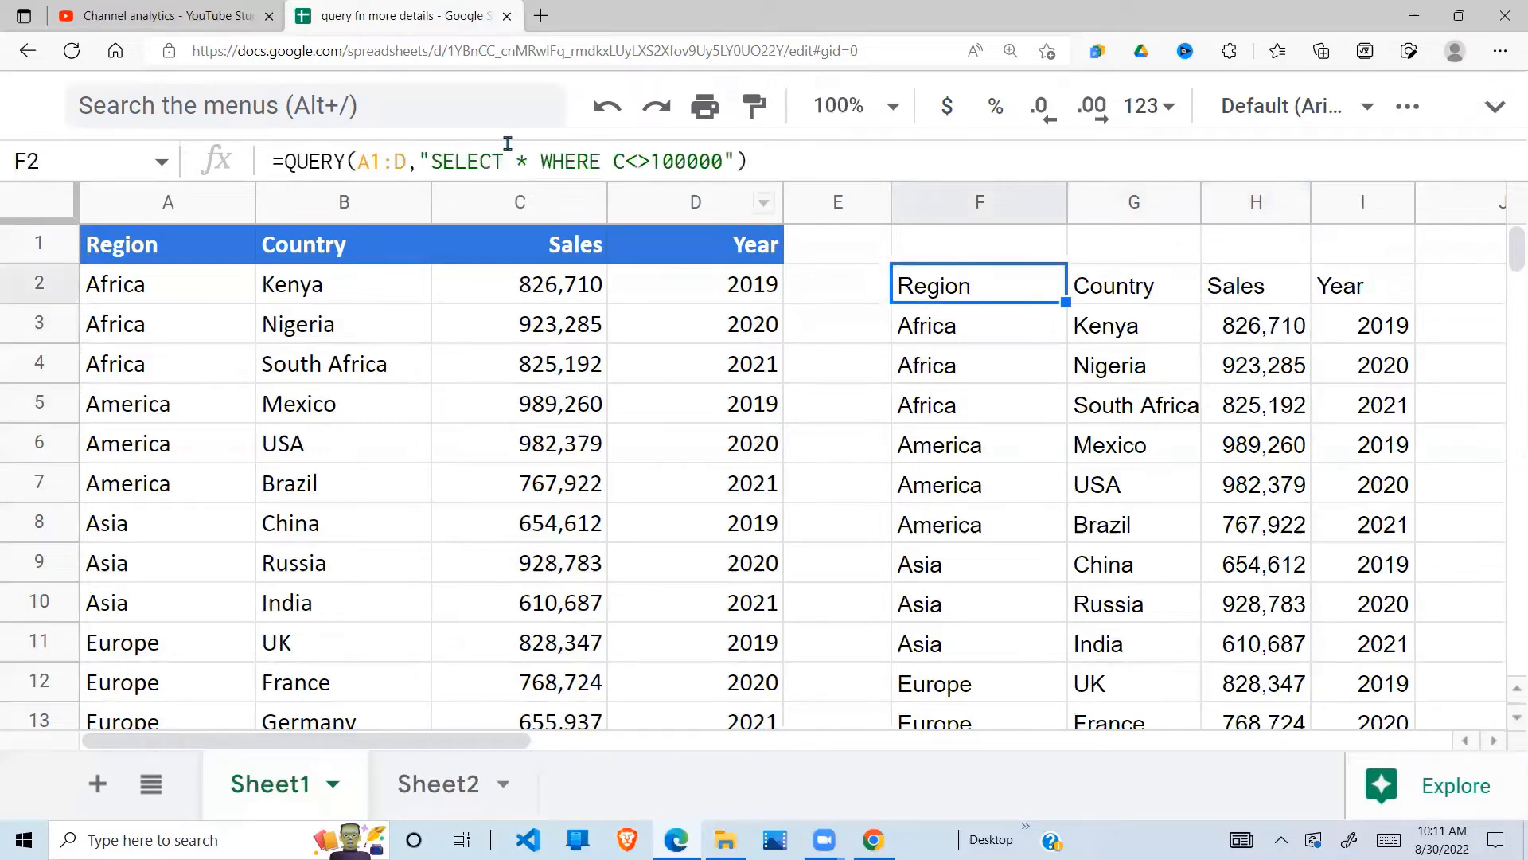
{"action": "left_click", "coordinate": [726, 161]}
{"action": "key", "text": "BackSpace"}
{"action": "key", "text": "BackSpace"}
{"action": "key", "text": "BackSpace"}
{"action": "key", "text": "BackSpace"}
{"action": "key", "text": "BackSpace"}
{"action": "key", "text": "BackSpace"}
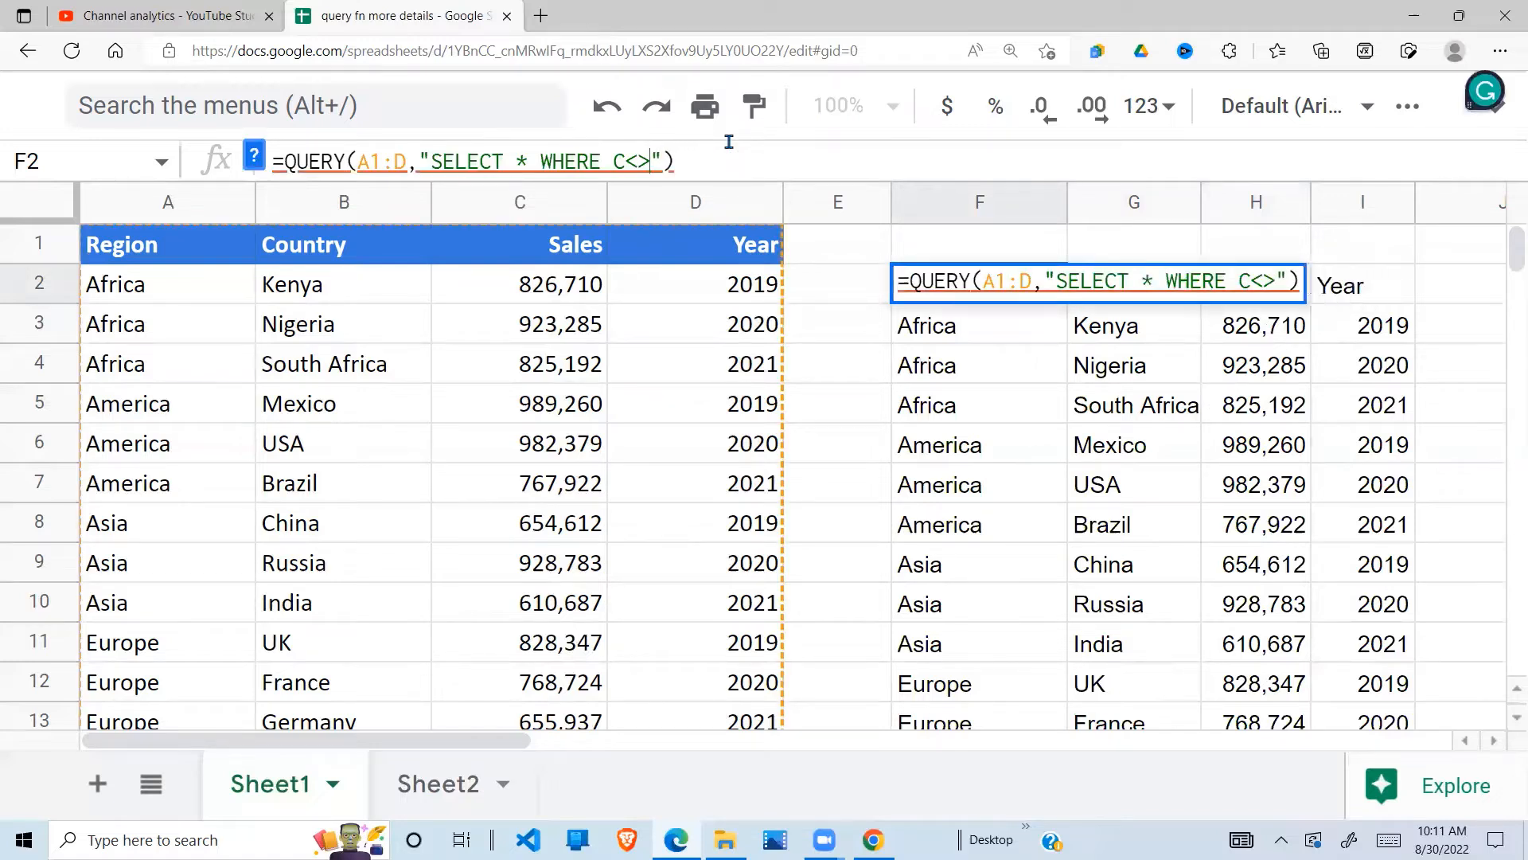
{"action": "type", "text": "826710"}
{"action": "key", "text": "Return"}
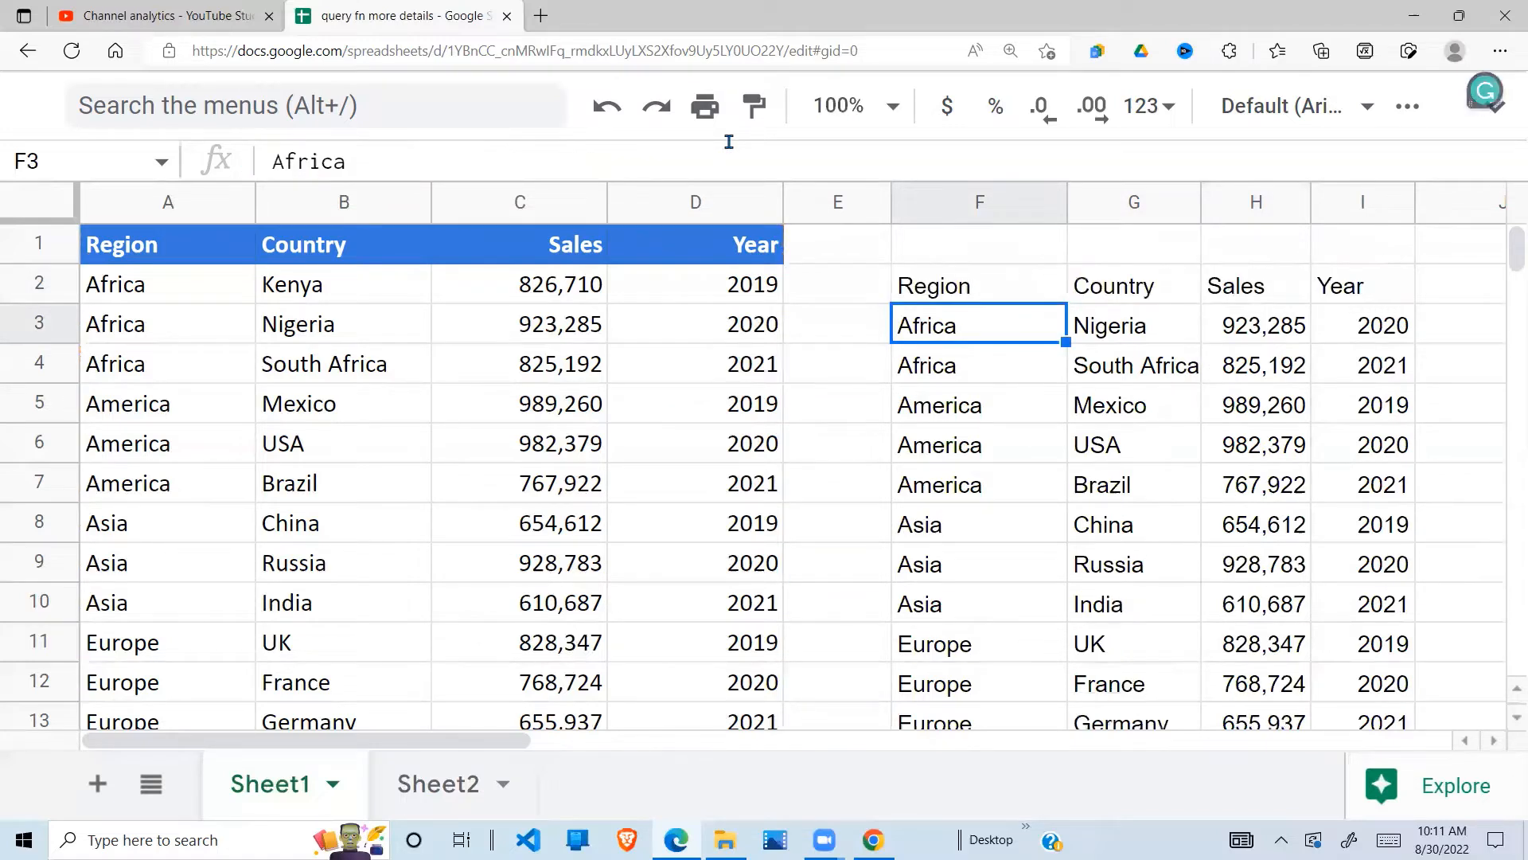
{"action": "left_click", "coordinate": [1095, 339]}
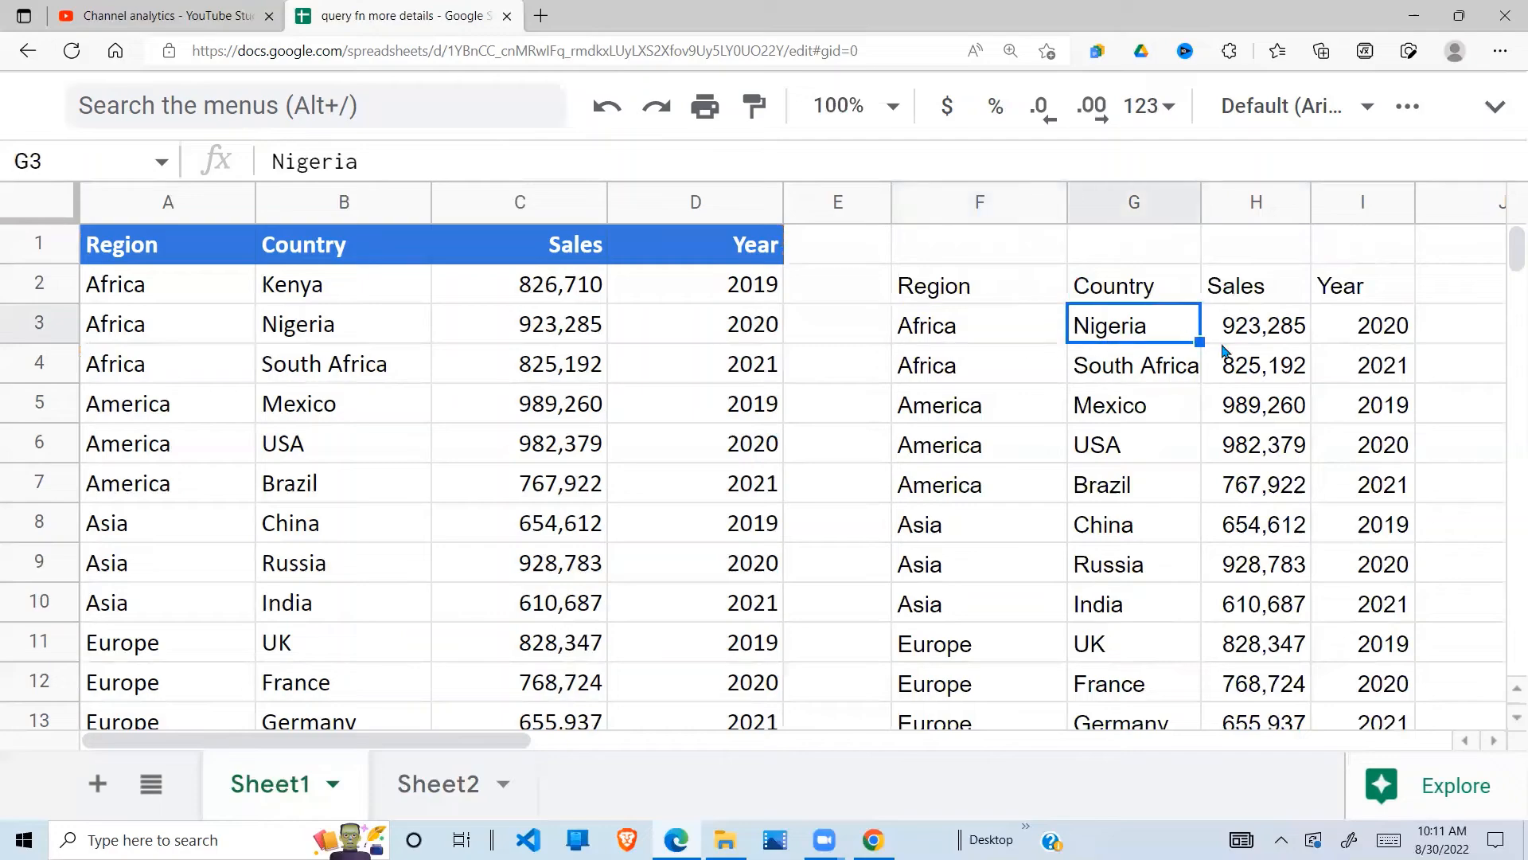
{"action": "left_click", "coordinate": [1266, 341]}
{"action": "left_click_drag", "start_coordinate": [1266, 341], "coordinate": [1240, 322]}
{"action": "left_click", "coordinate": [956, 343]}
Step: Remove the C<>826710 condition from F2's query, leaving "SELECT * WHERE " inside the quotes
{"action": "left_click", "coordinate": [972, 292]}
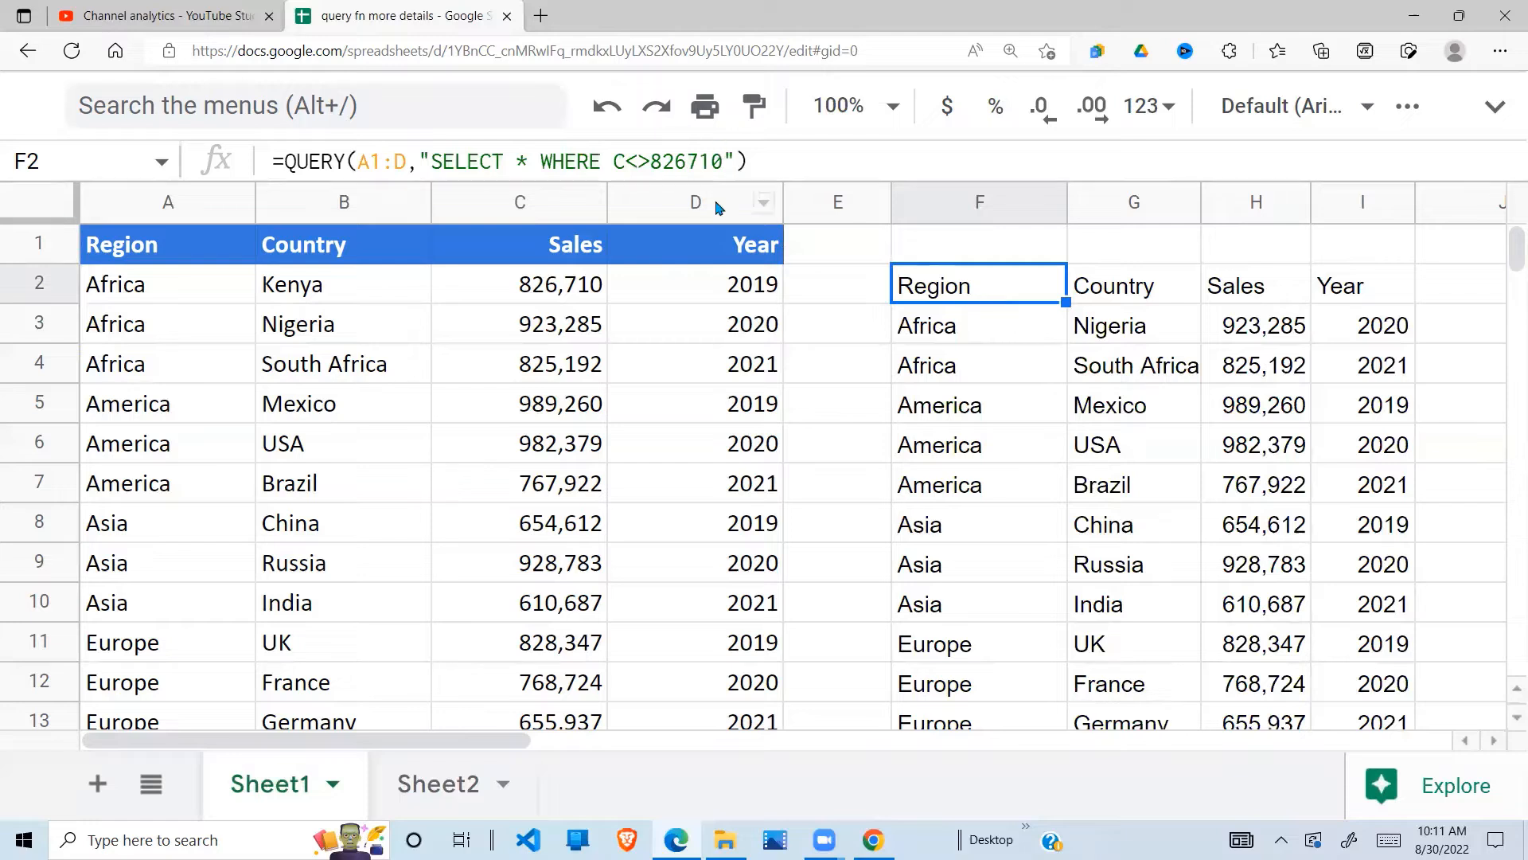
{"action": "left_click", "coordinate": [718, 163]}
{"action": "key", "text": "BackSpace"}
{"action": "key", "text": "BackSpace"}
{"action": "key", "text": "BackSpace"}
{"action": "key", "text": "BackSpace"}
{"action": "key", "text": "BackSpace"}
{"action": "key", "text": "BackSpace"}
{"action": "key", "text": "BackSpace"}
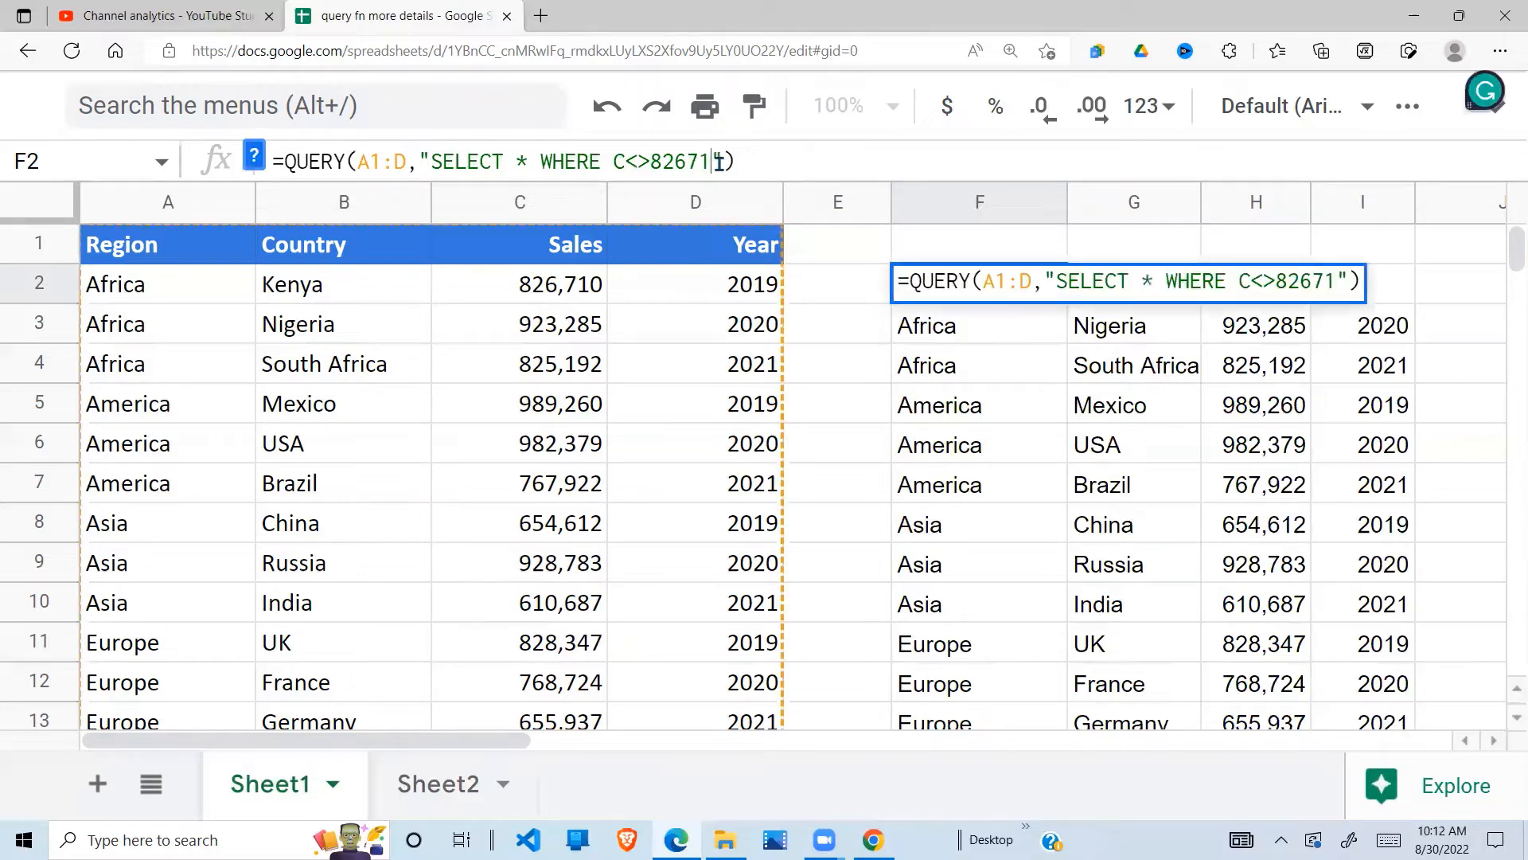
{"action": "key", "text": "BackSpace"}
{"action": "key", "text": "BackSpace"}
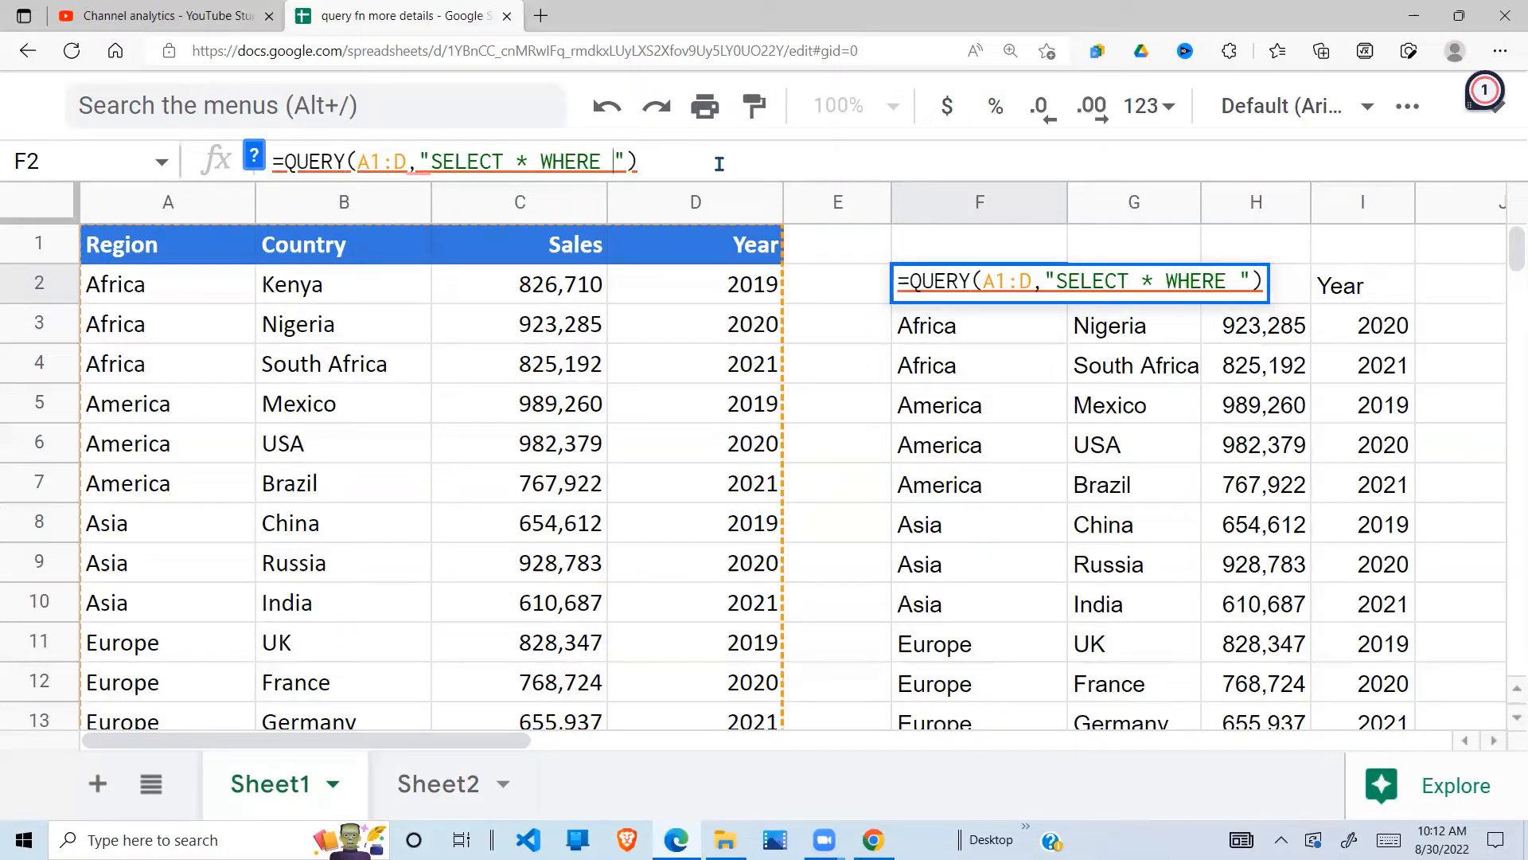
Step: Filter F2's query by region, completing "SELECT * WHERE A='Africa' ", and check the returned Year values
{"action": "type", "text": "A"}
{"action": "key", "text": "BackSpace"}
{"action": "type", "text": "A"}
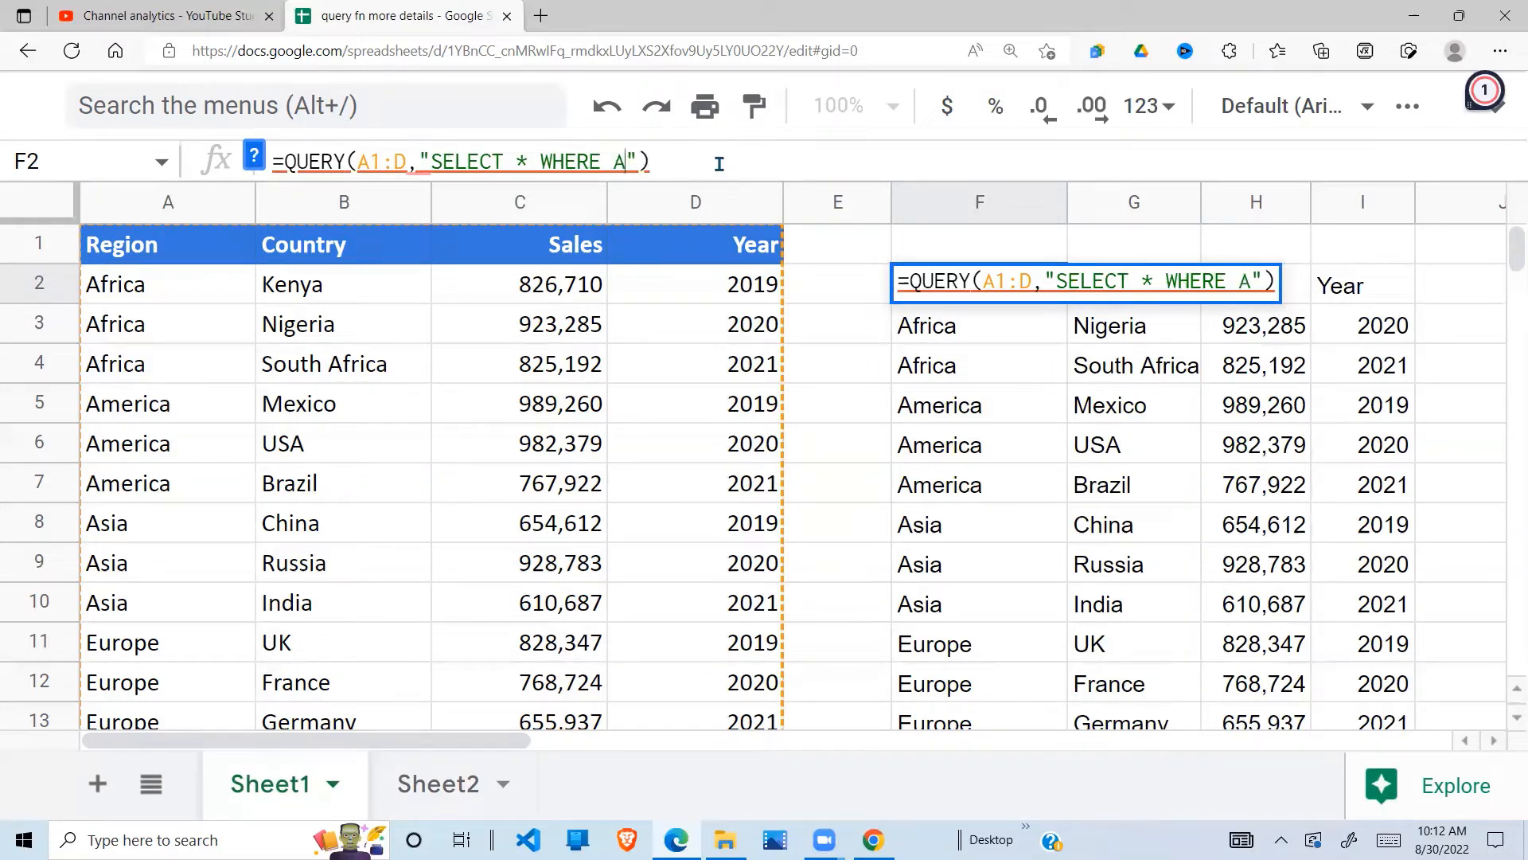
{"action": "type", "text": "=''"}
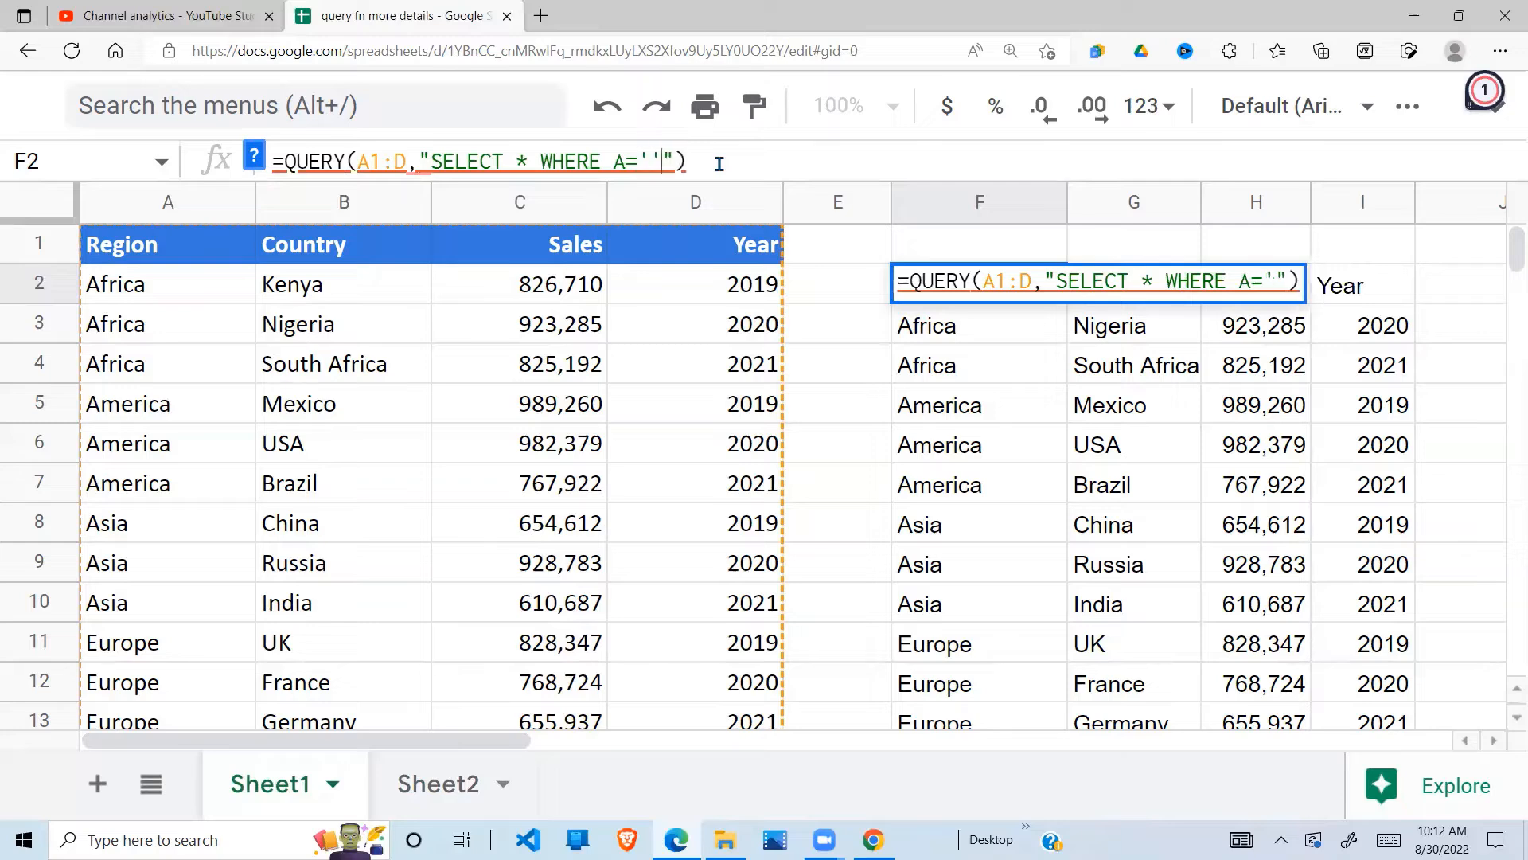
{"action": "type", "text": "A"}
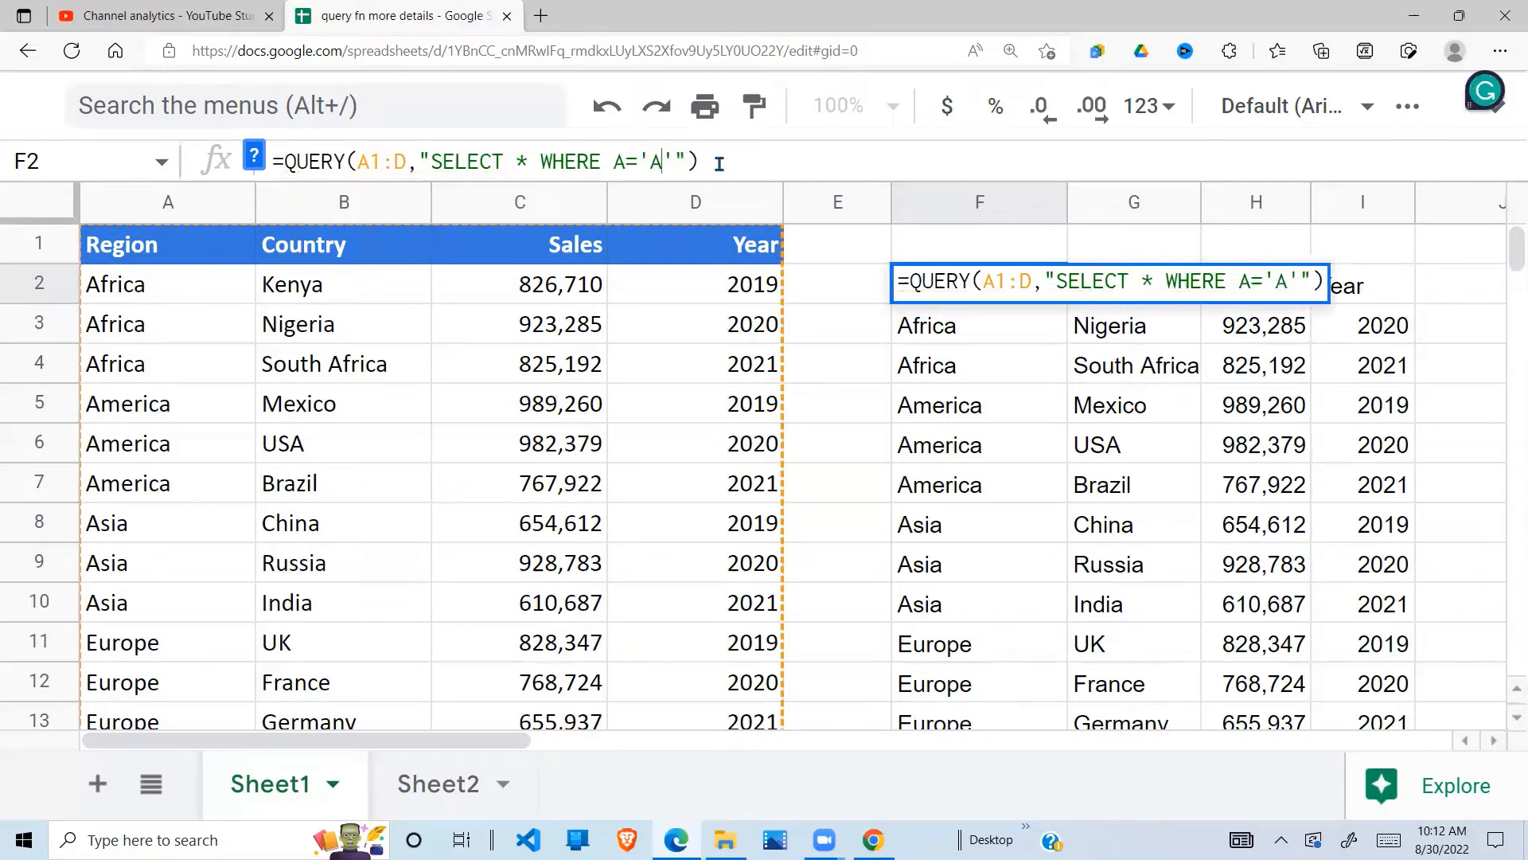
{"action": "type", "text": "frc"}
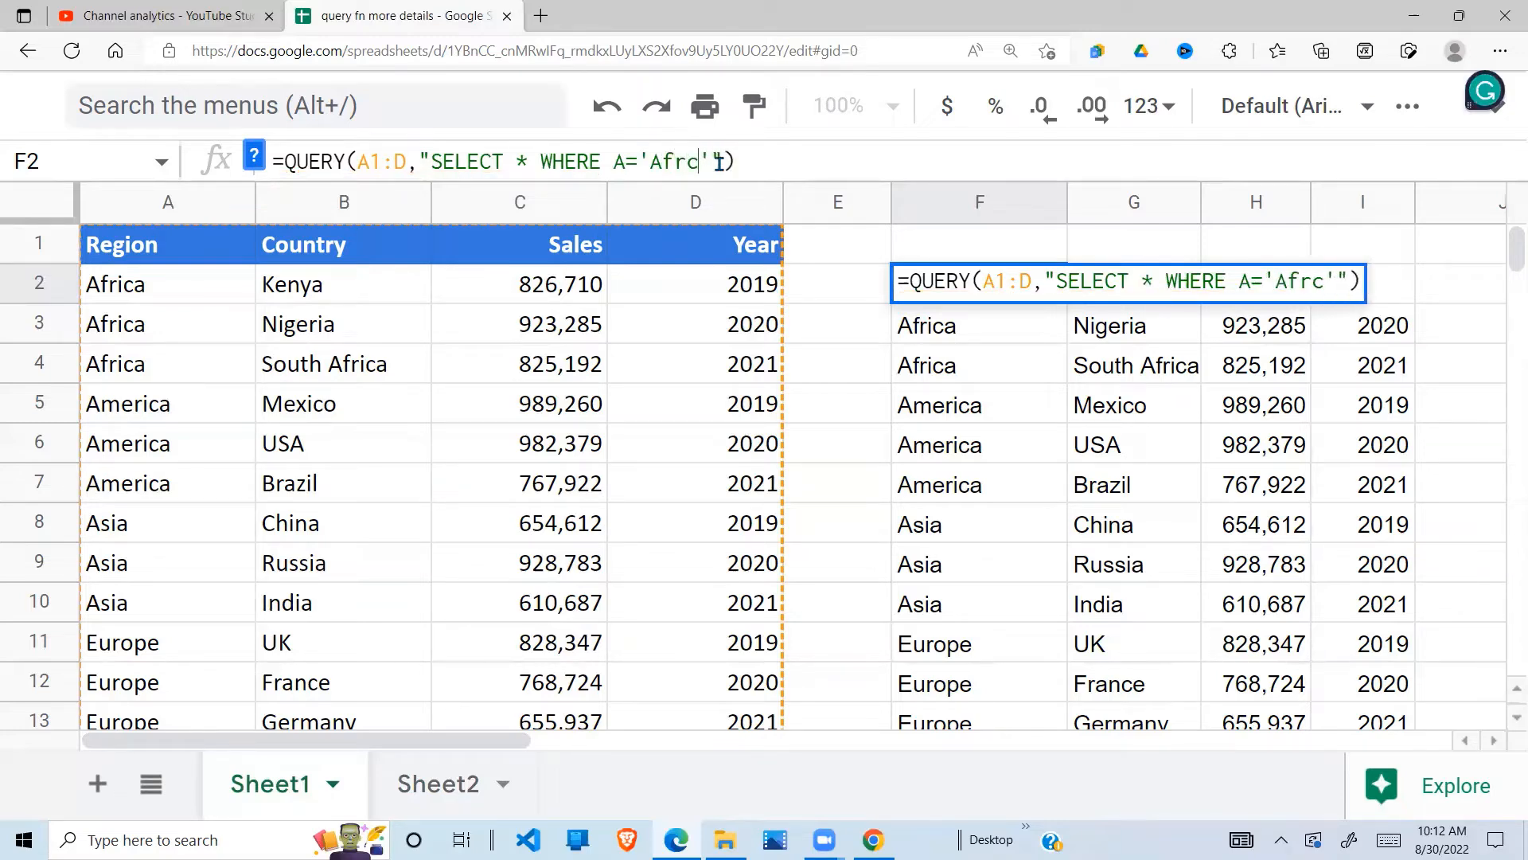
{"action": "key", "text": "BackSpace"}
{"action": "type", "text": "ica'"}
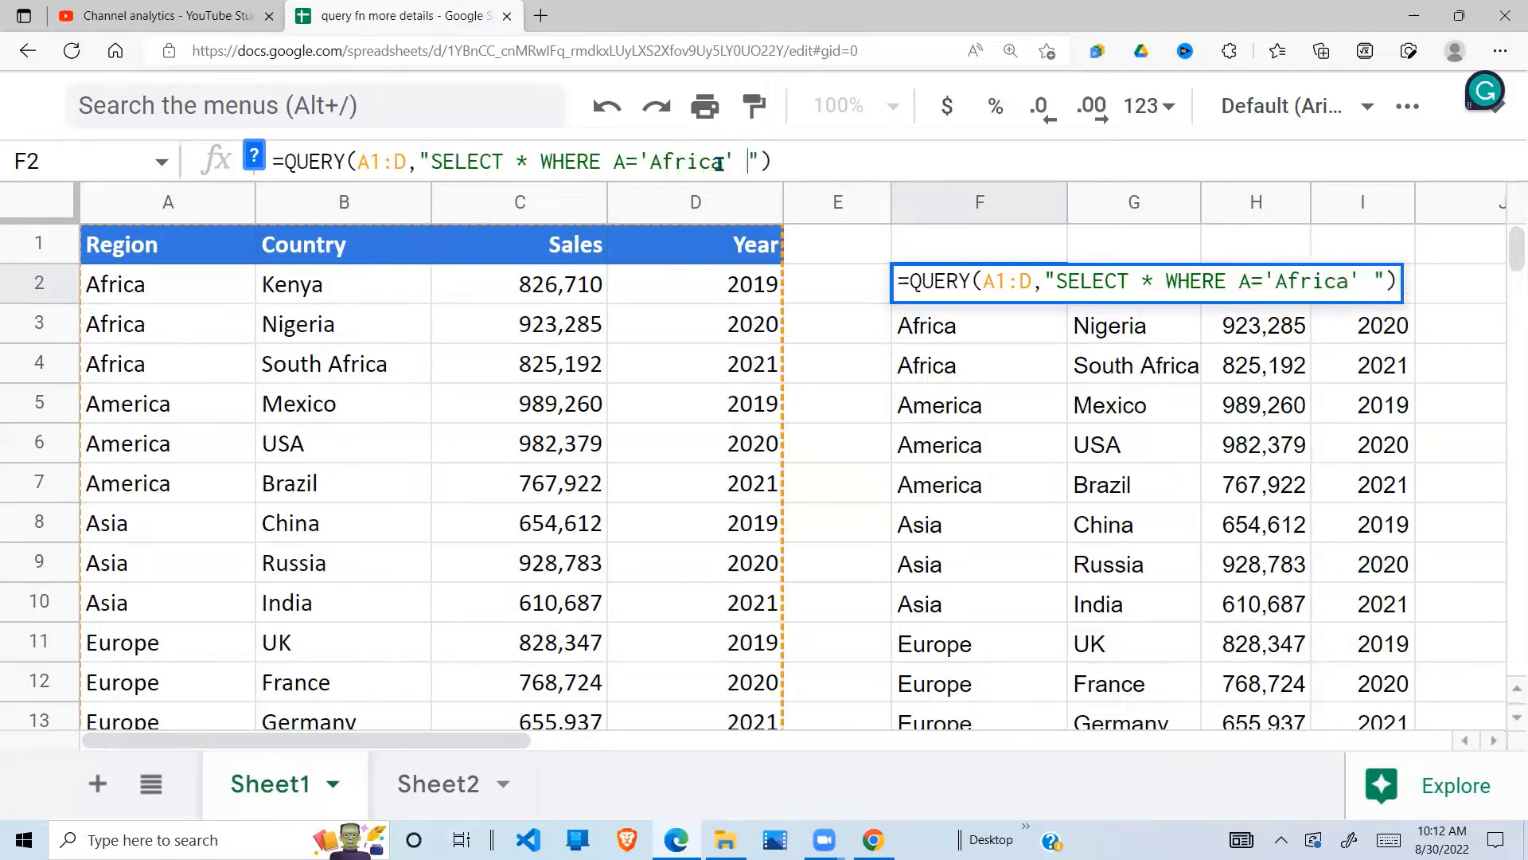
{"action": "key", "text": "Return"}
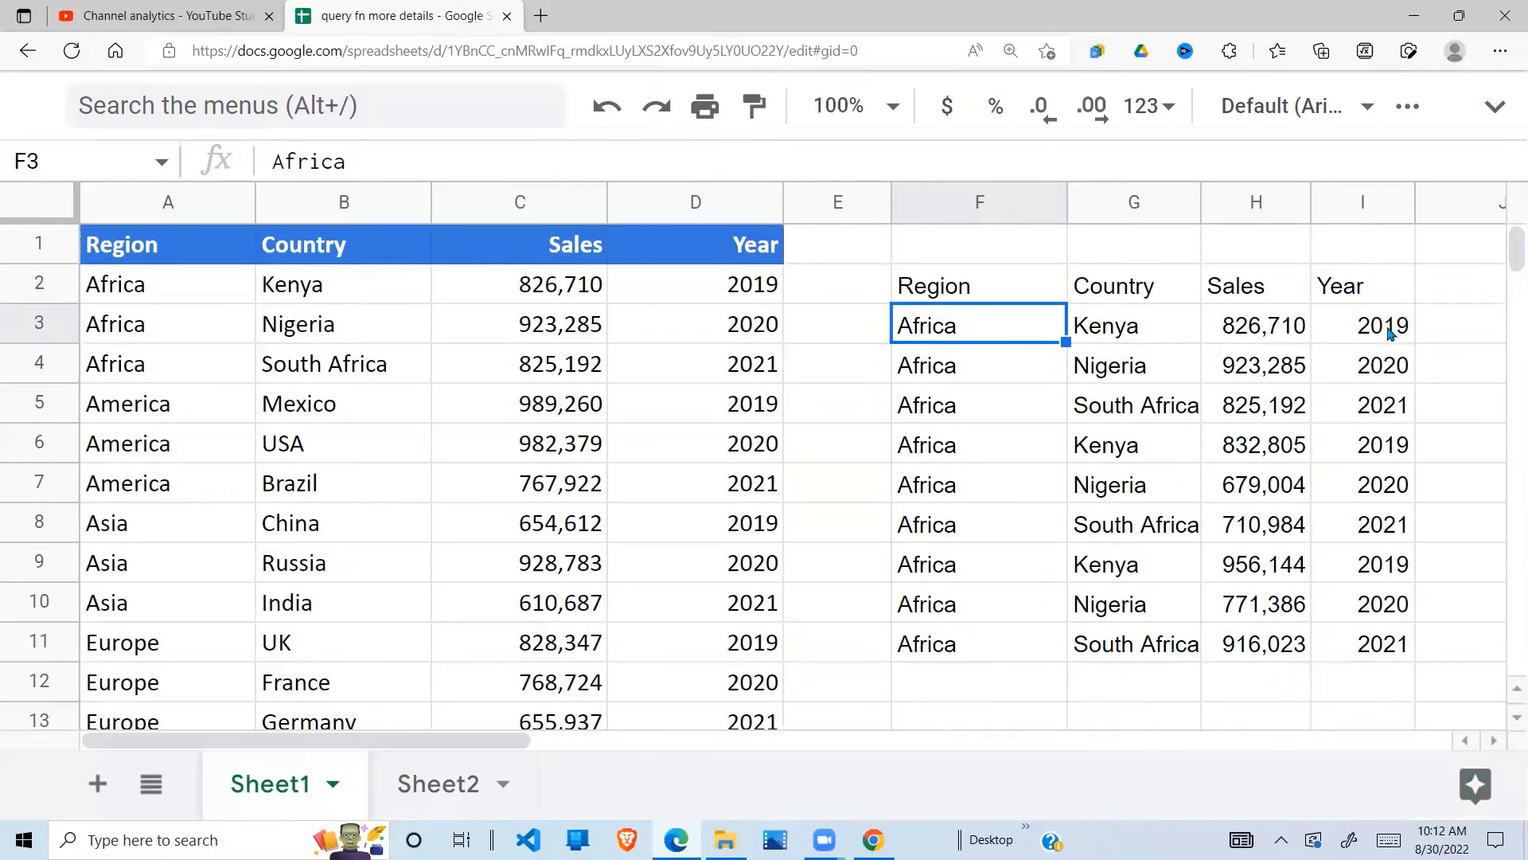
{"action": "left_click_drag", "start_coordinate": [1394, 335], "coordinate": [1386, 649]}
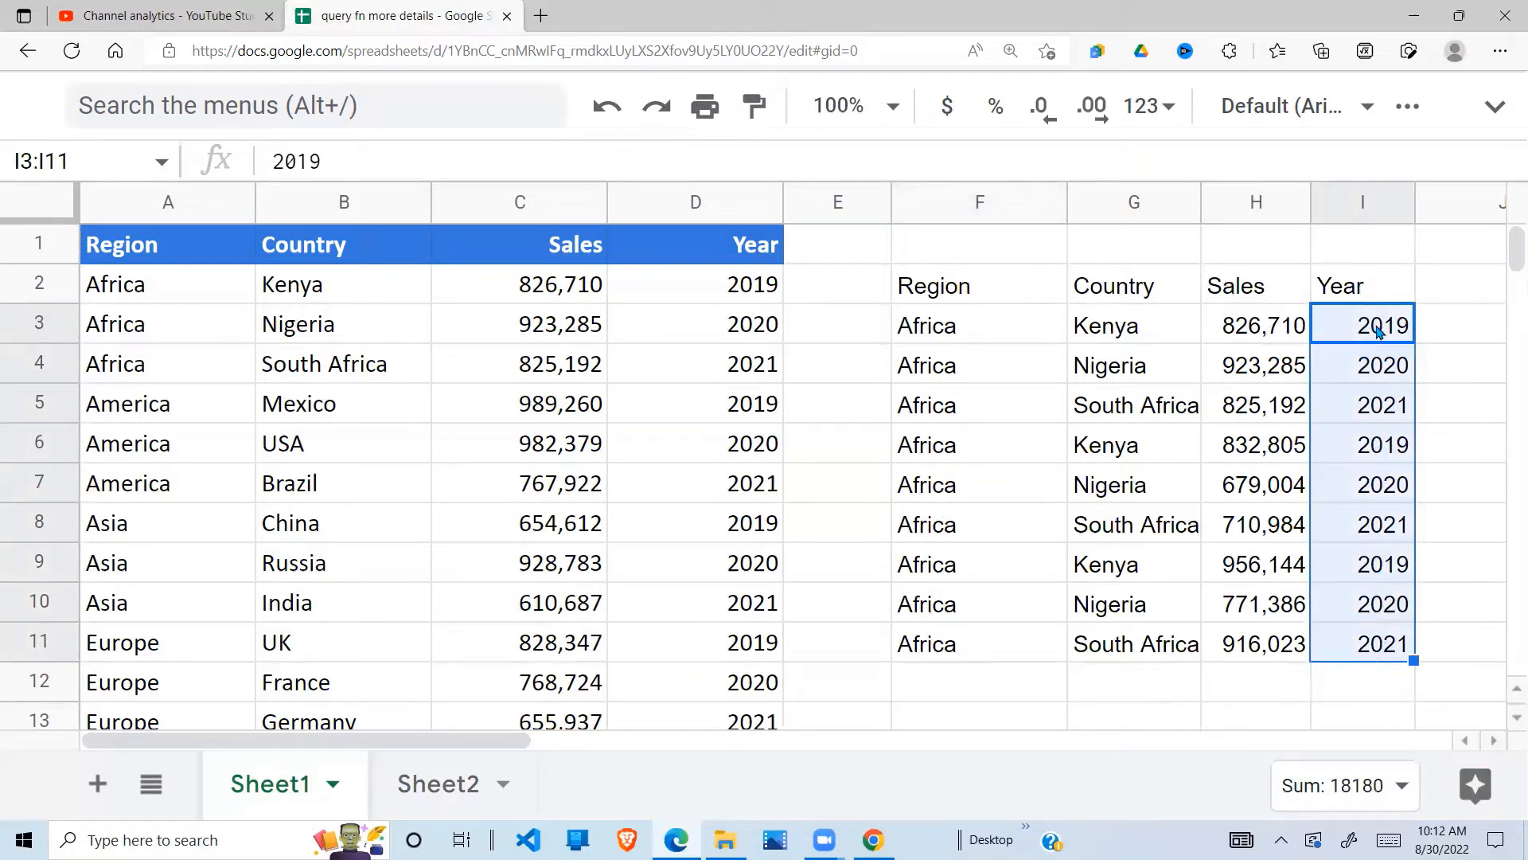
{"action": "left_click", "coordinate": [1377, 401]}
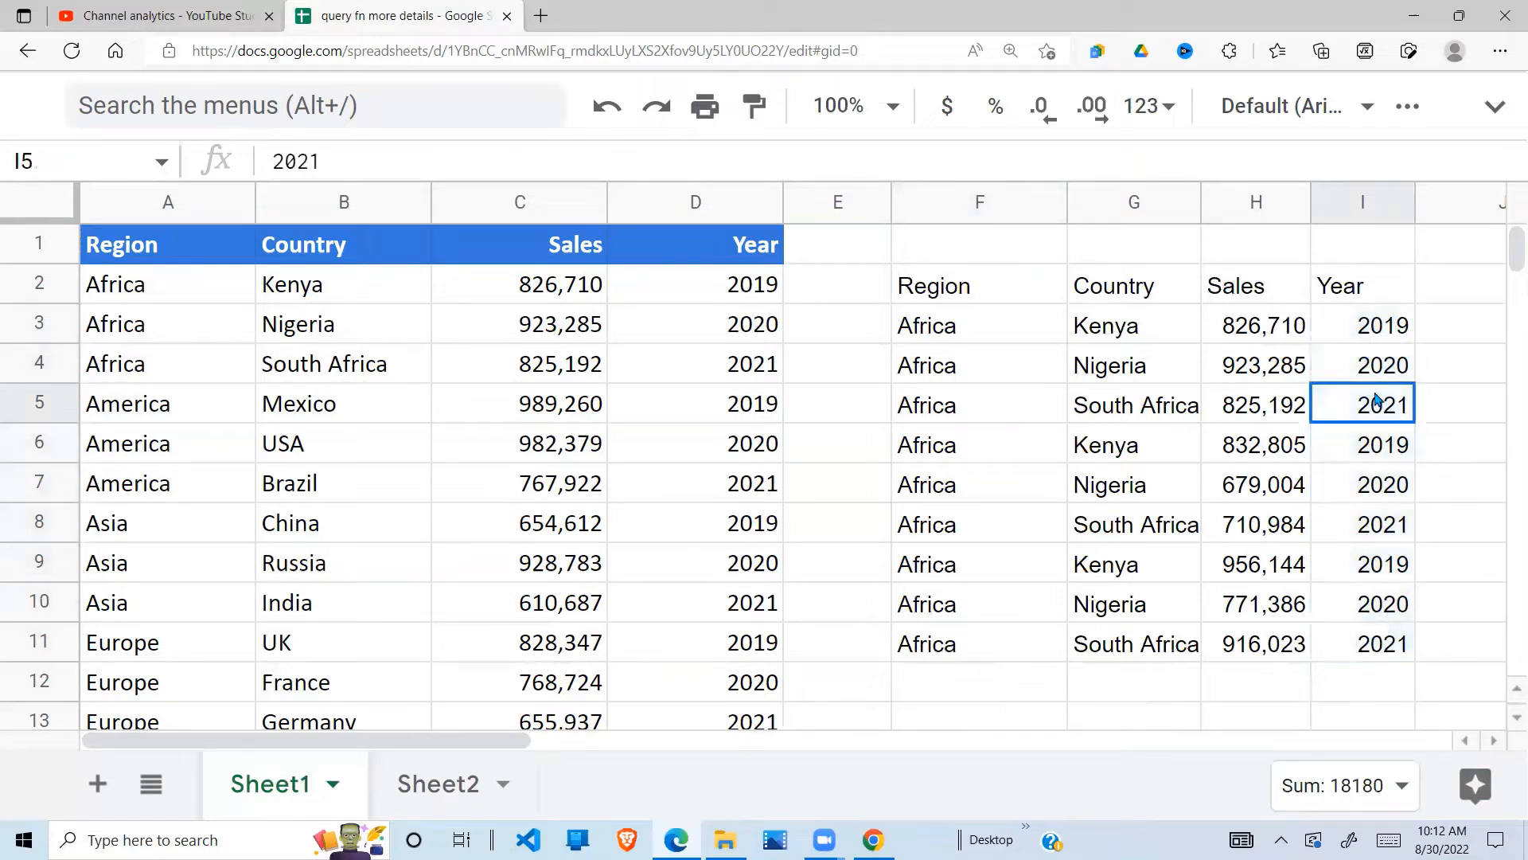
{"action": "left_click", "coordinate": [1393, 330]}
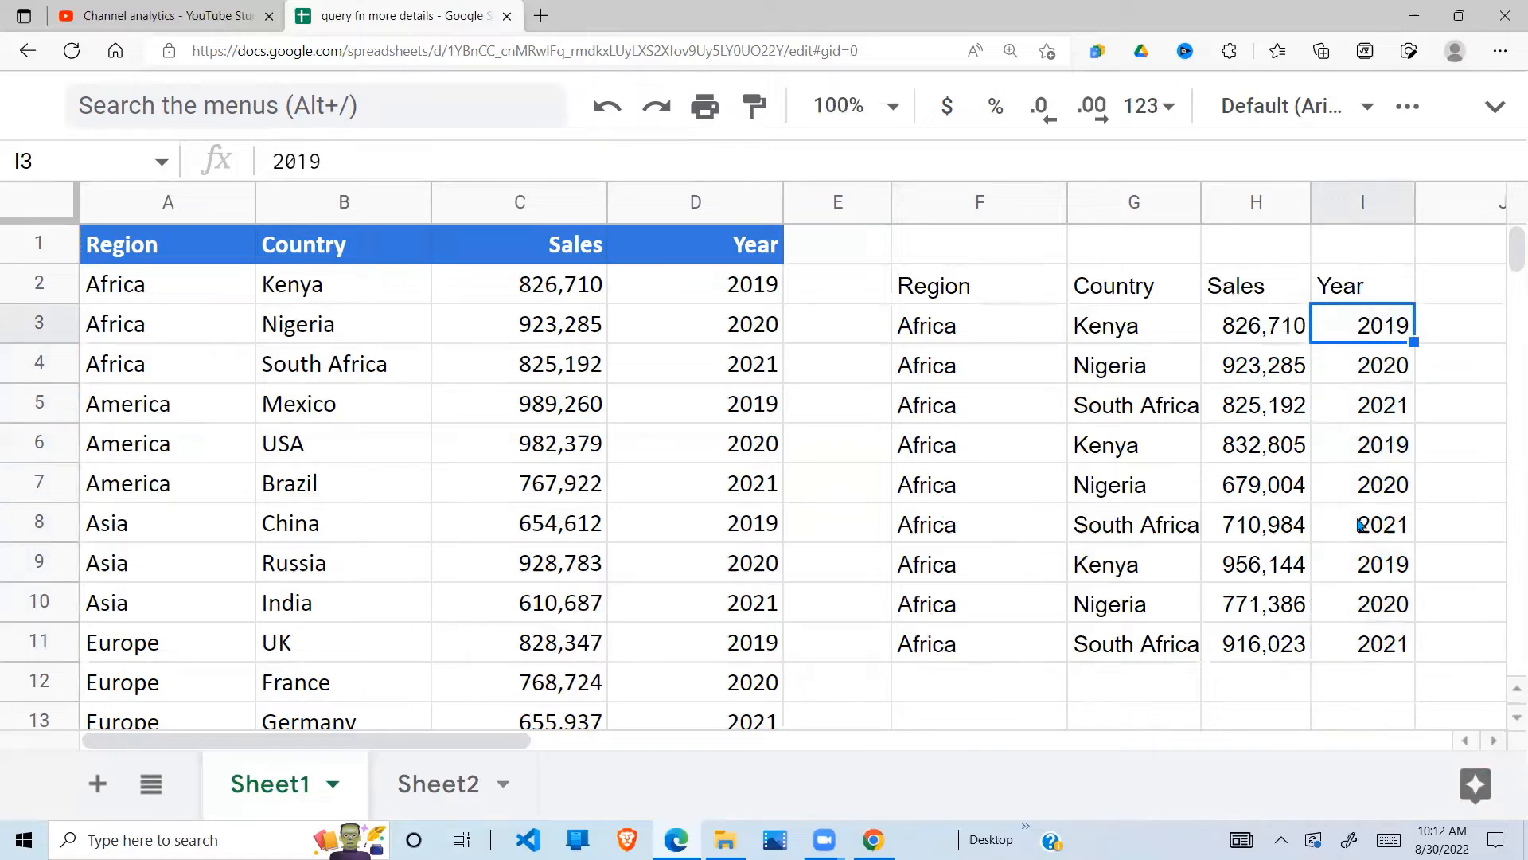
Step: Append the uppercase operator AND after A='Africa' in F2's query
{"action": "left_click", "coordinate": [936, 297]}
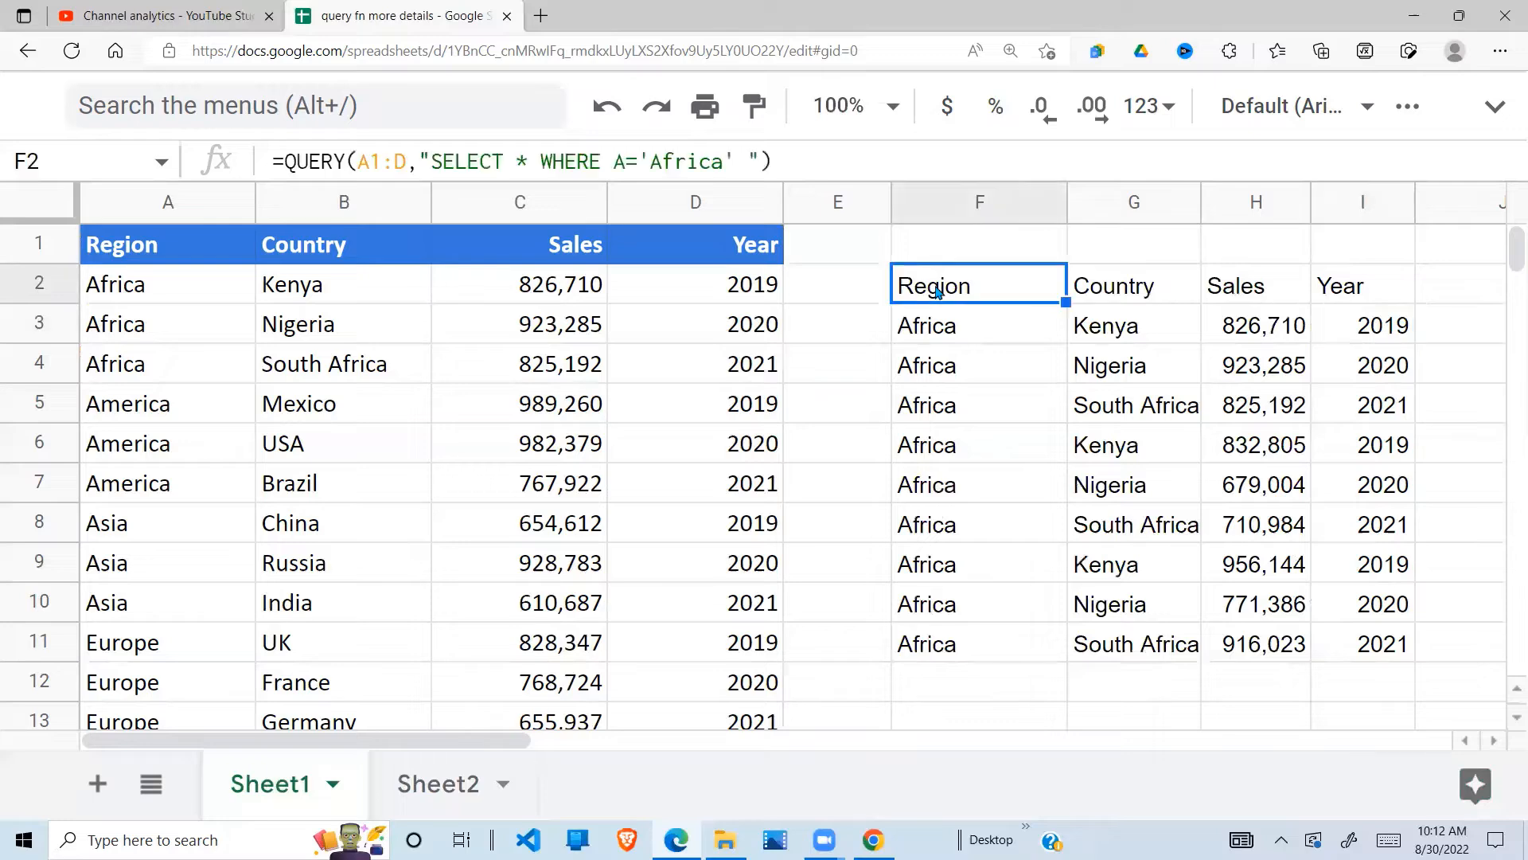
{"action": "left_click", "coordinate": [731, 163]}
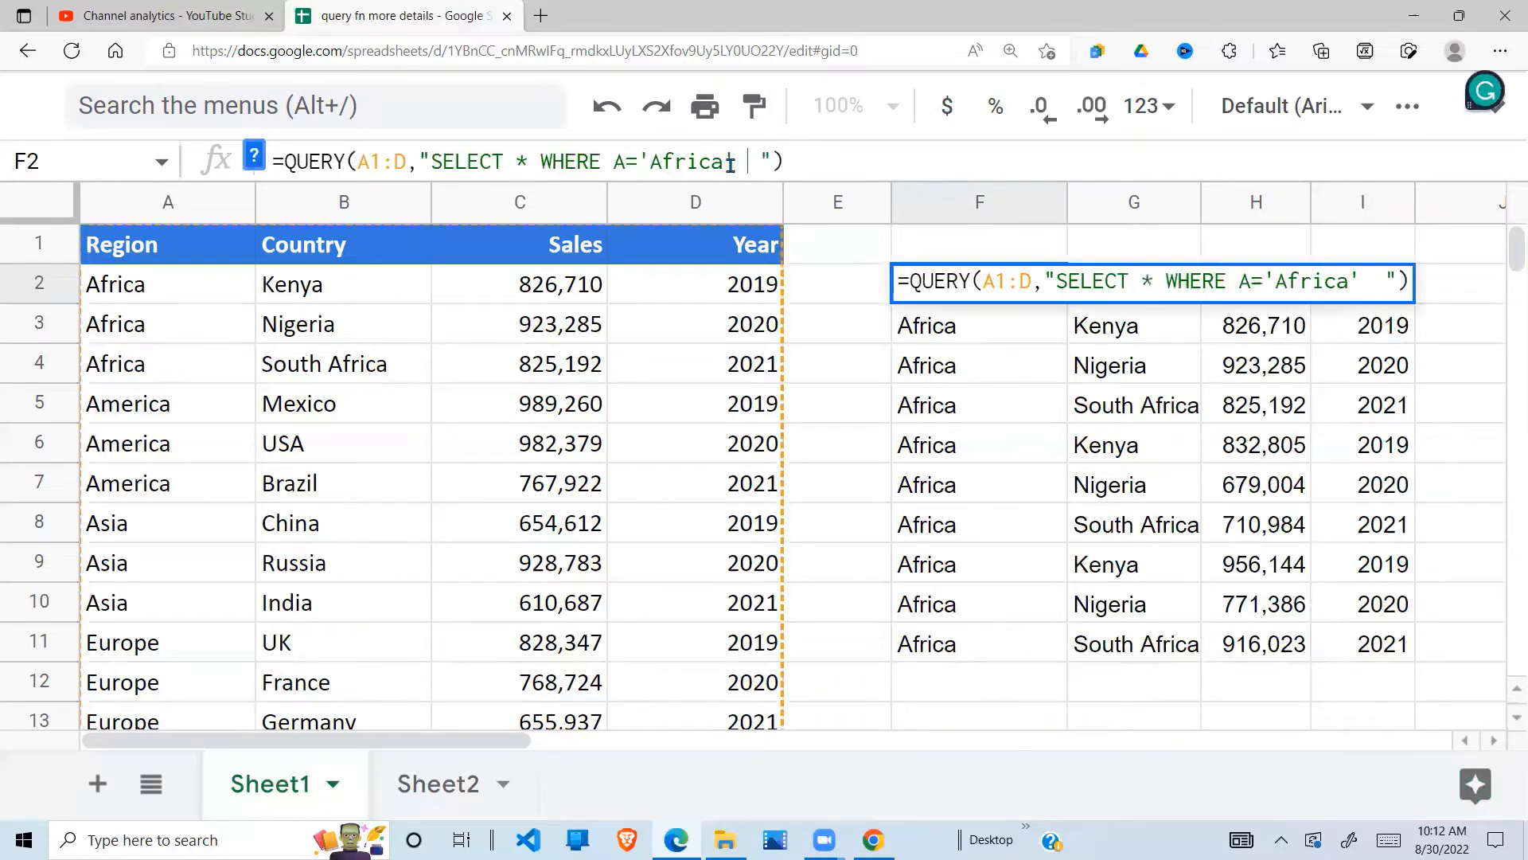
{"action": "type", "text": "and"}
{"action": "key", "text": "BackSpace"}
{"action": "key", "text": "BackSpace"}
{"action": "key", "text": "BackSpace"}
{"action": "key", "text": "BackSpace"}
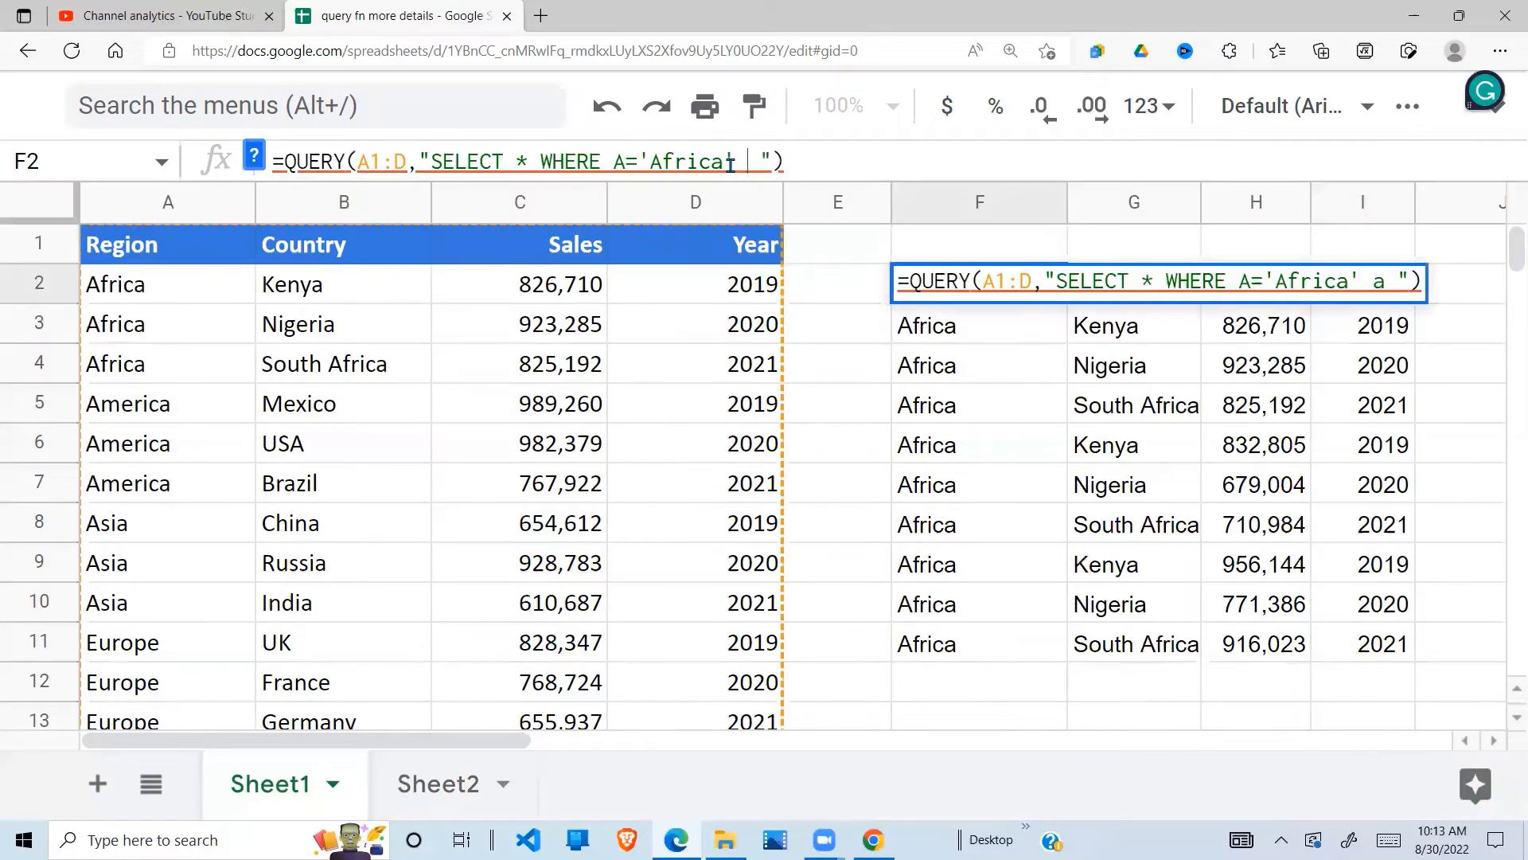
{"action": "type", "text": "AND"}
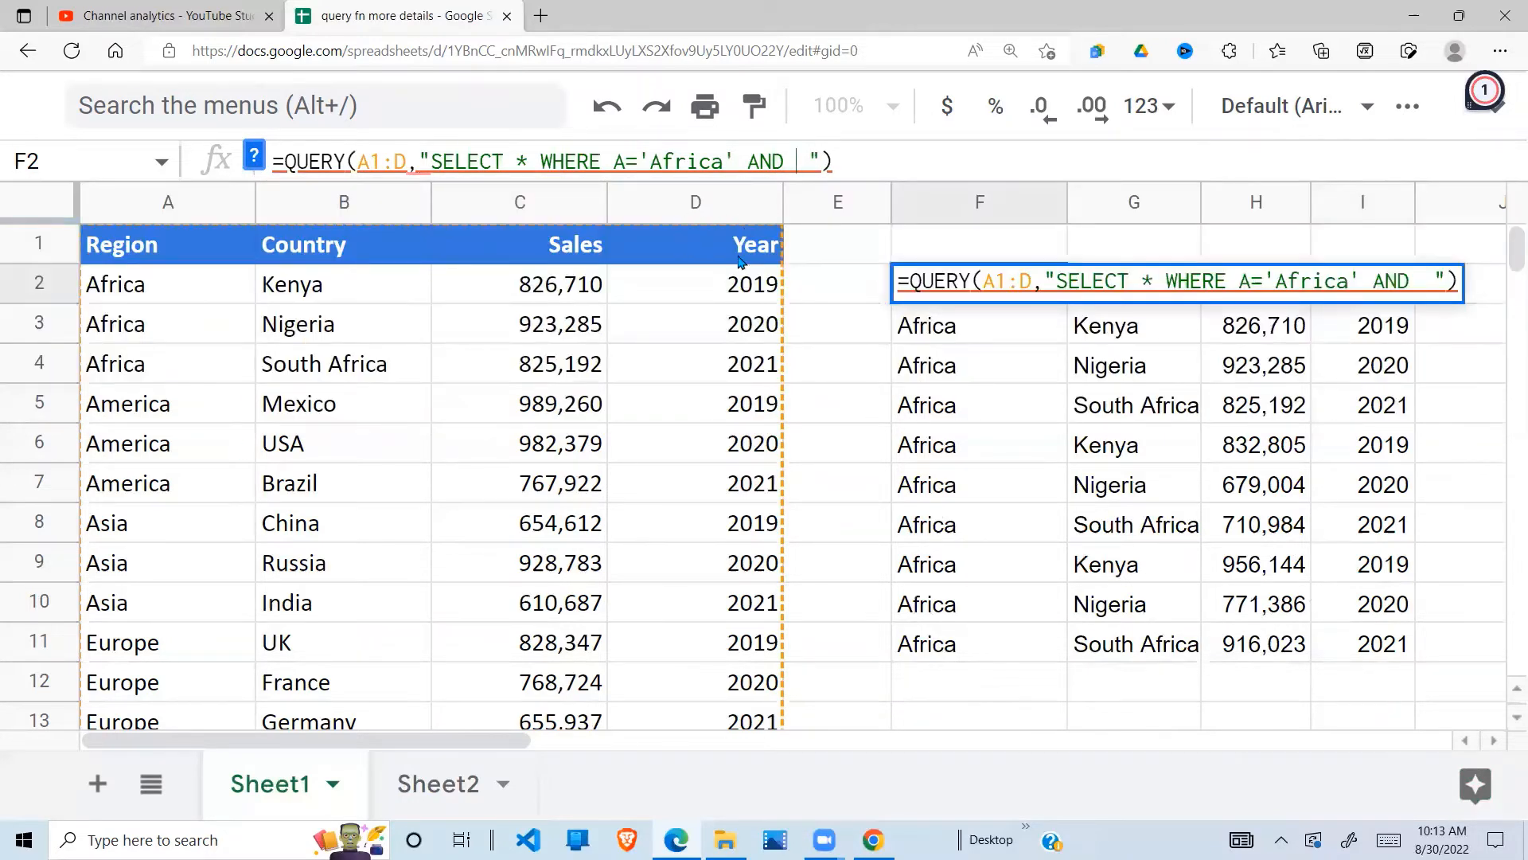
Step: Add D=2019 as the second condition in F2's query and check the returned Region, Country, Sales and Year values
{"action": "type", "text": "D="}
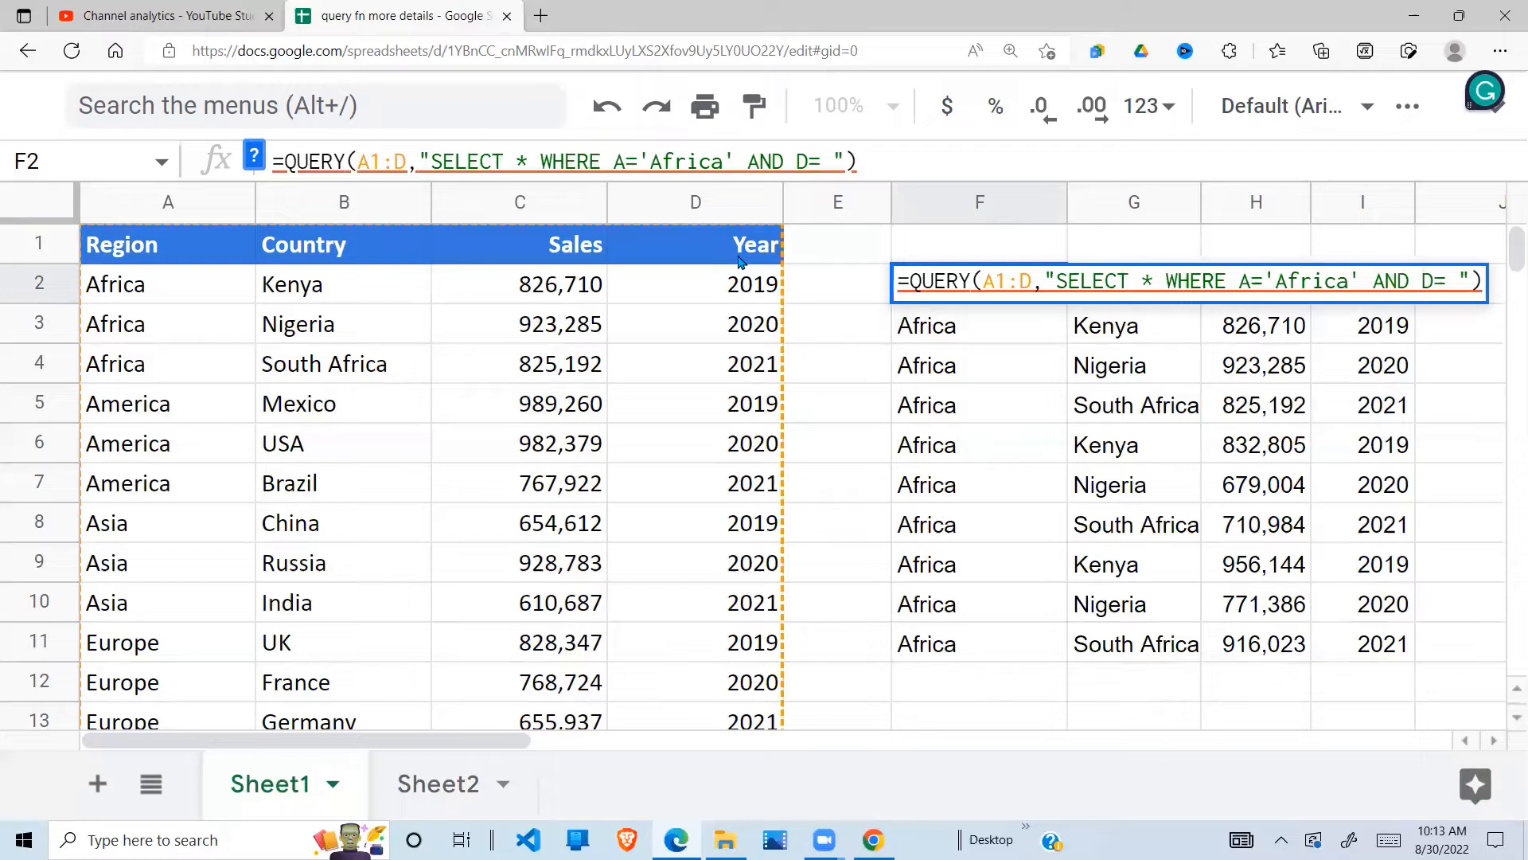
{"action": "type", "text": "201"}
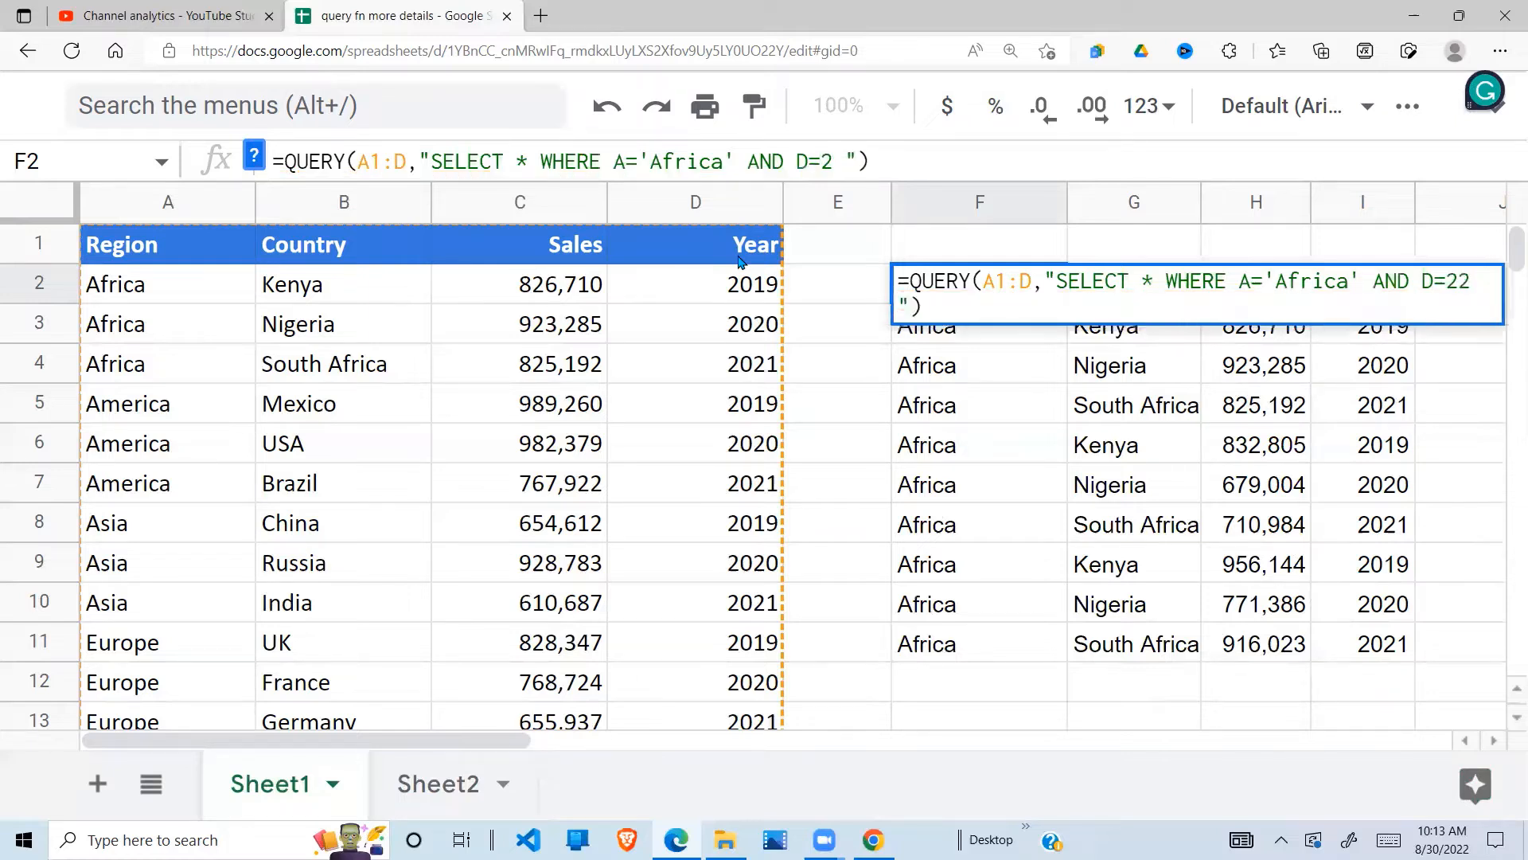
{"action": "type", "text": "9"}
{"action": "key", "text": "Return"}
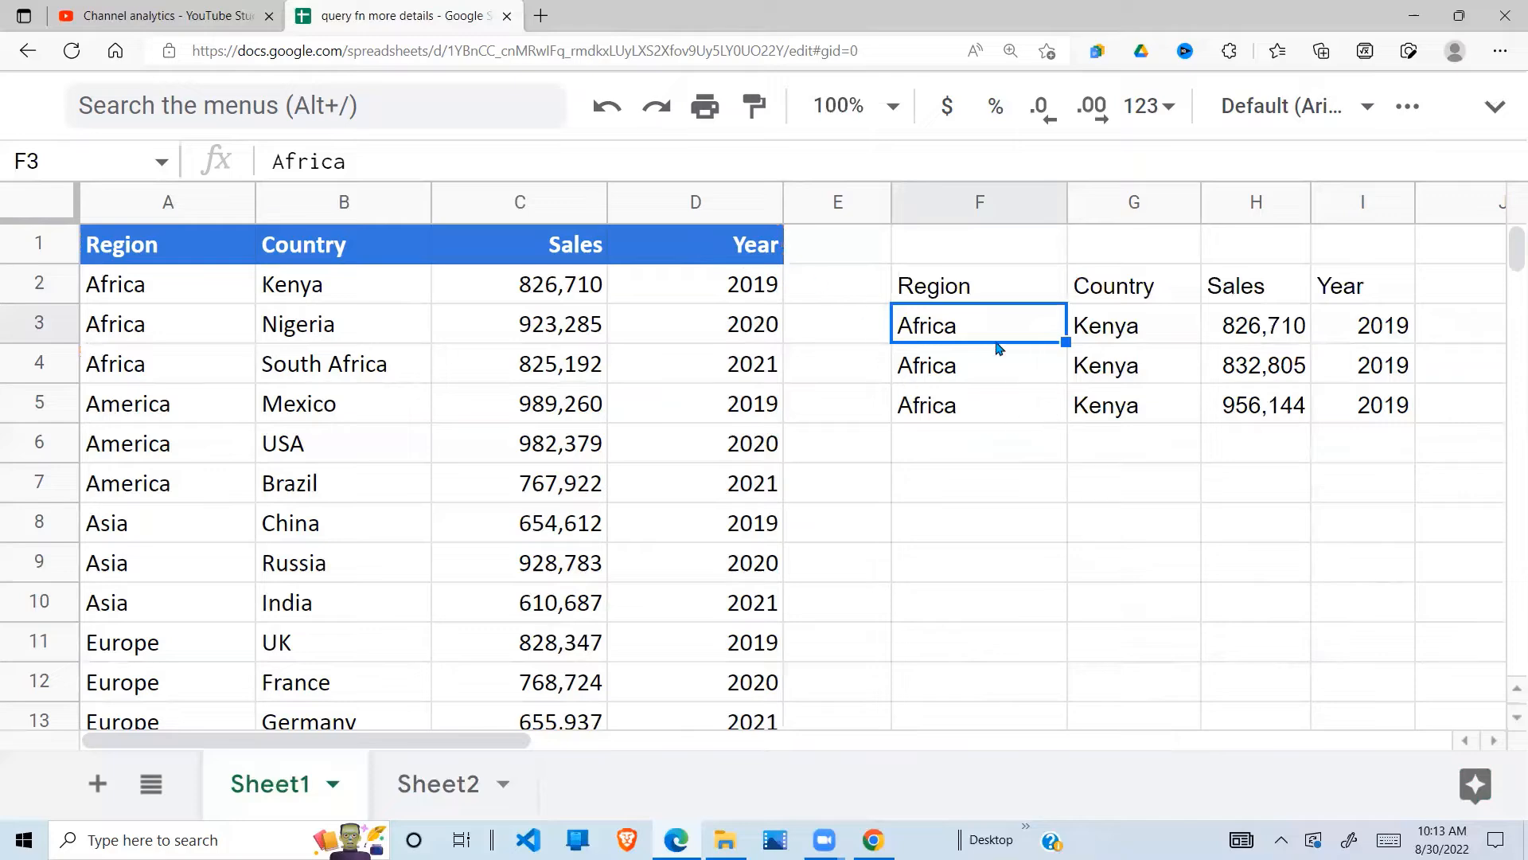
{"action": "left_click_drag", "start_coordinate": [986, 318], "coordinate": [979, 403]}
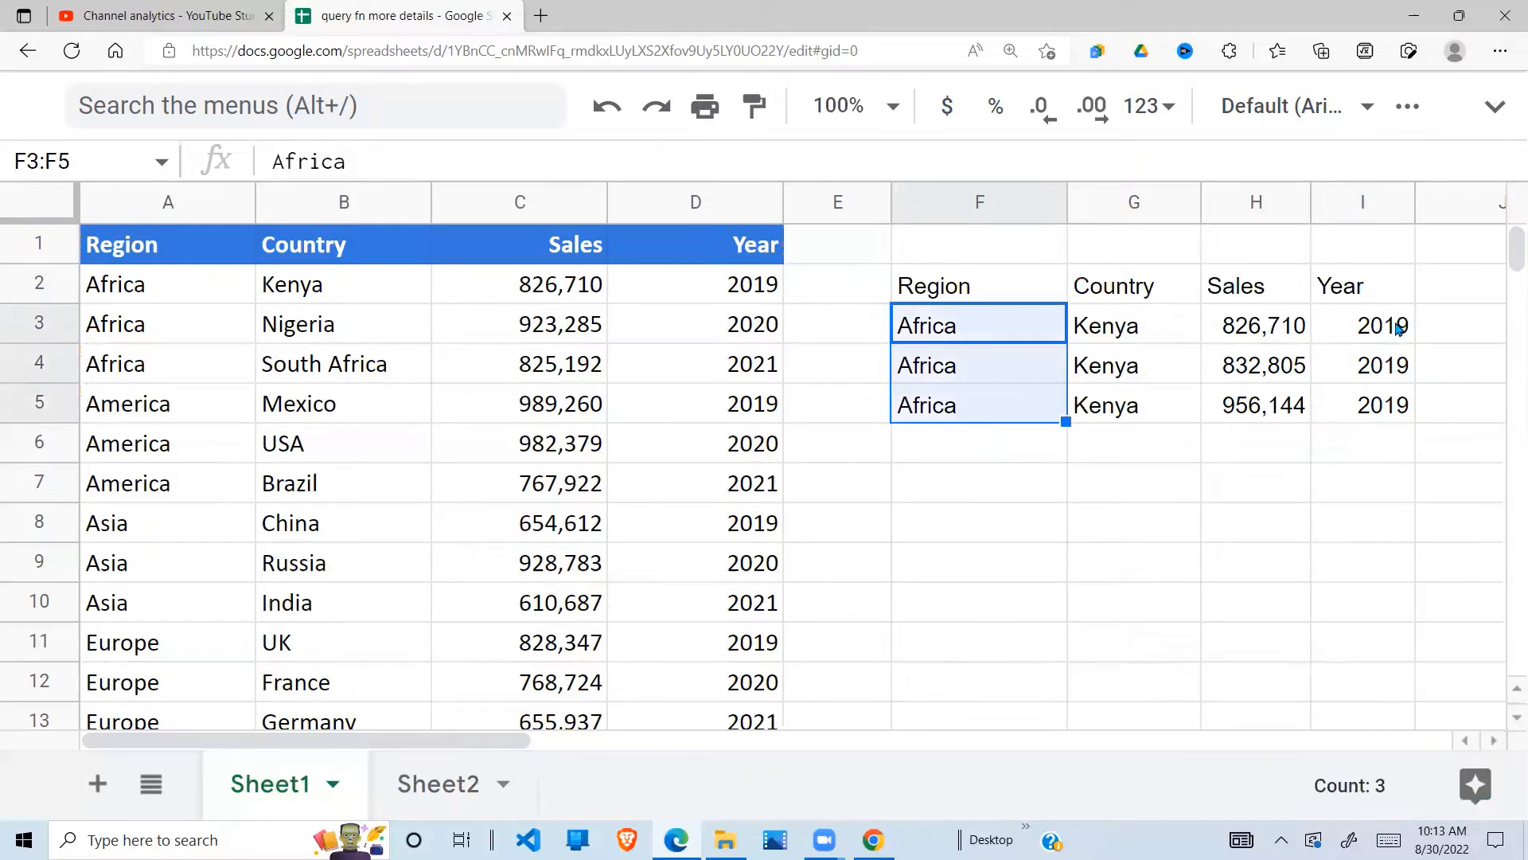
{"action": "left_click_drag", "start_coordinate": [1399, 327], "coordinate": [1404, 418]}
{"action": "left_click_drag", "start_coordinate": [1131, 333], "coordinate": [1135, 423]}
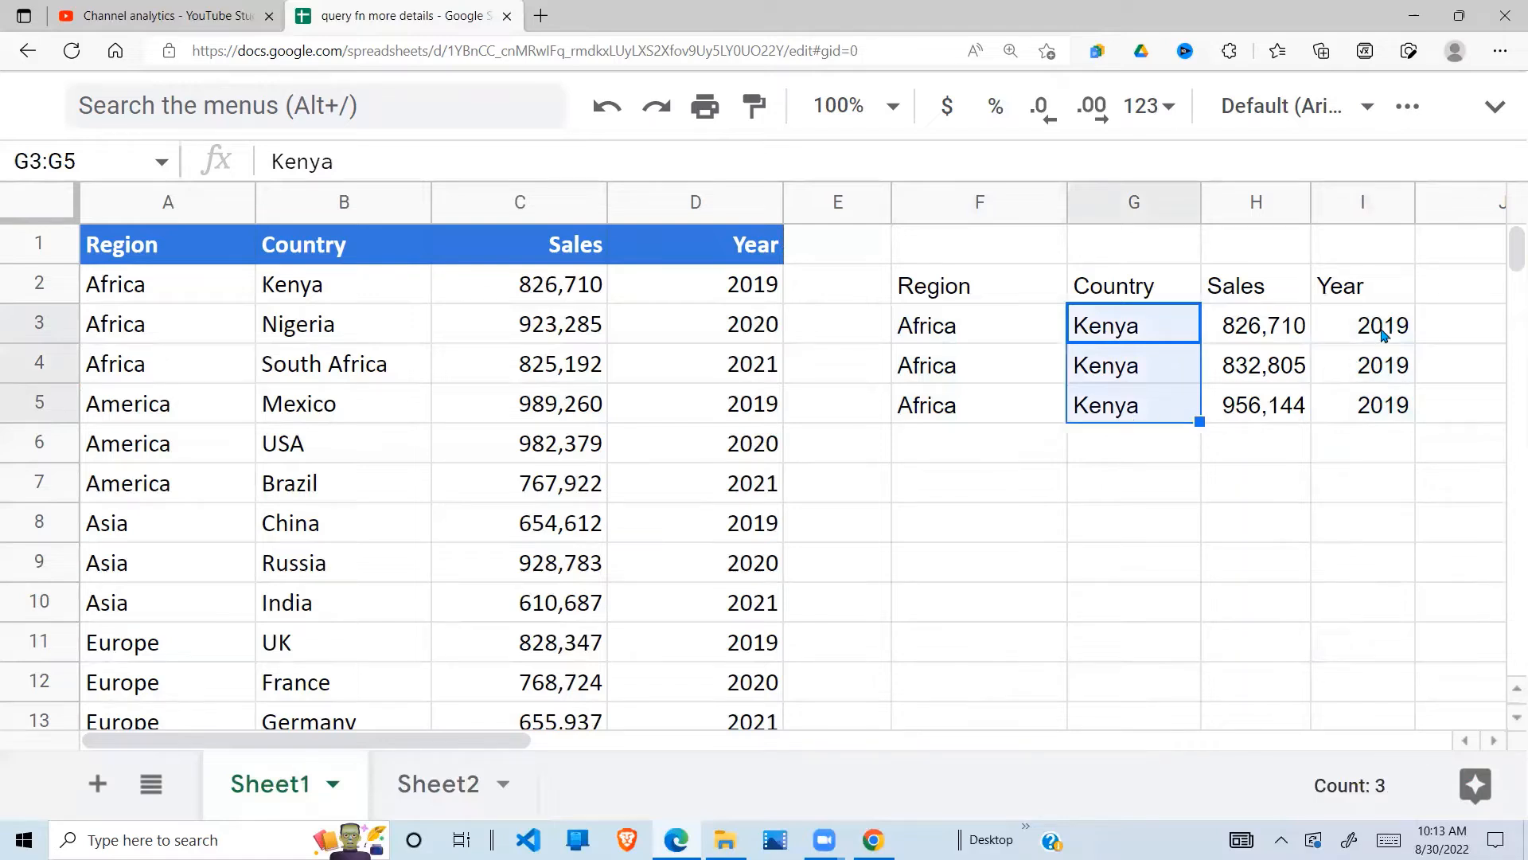
{"action": "left_click_drag", "start_coordinate": [1379, 330], "coordinate": [1383, 412]}
{"action": "left_click_drag", "start_coordinate": [1258, 331], "coordinate": [1256, 408]}
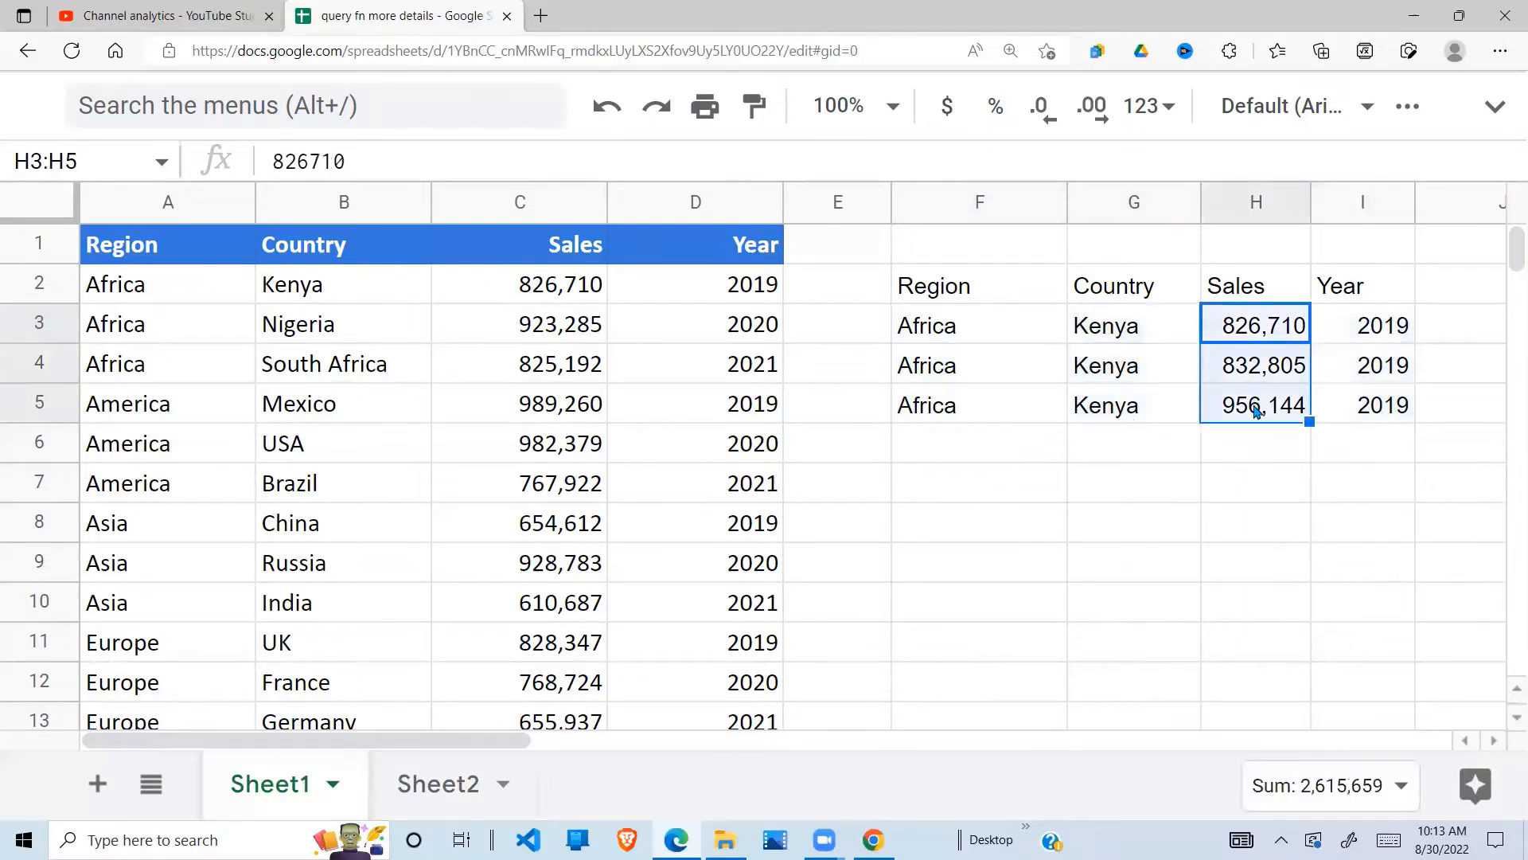
{"action": "left_click", "coordinate": [999, 340]}
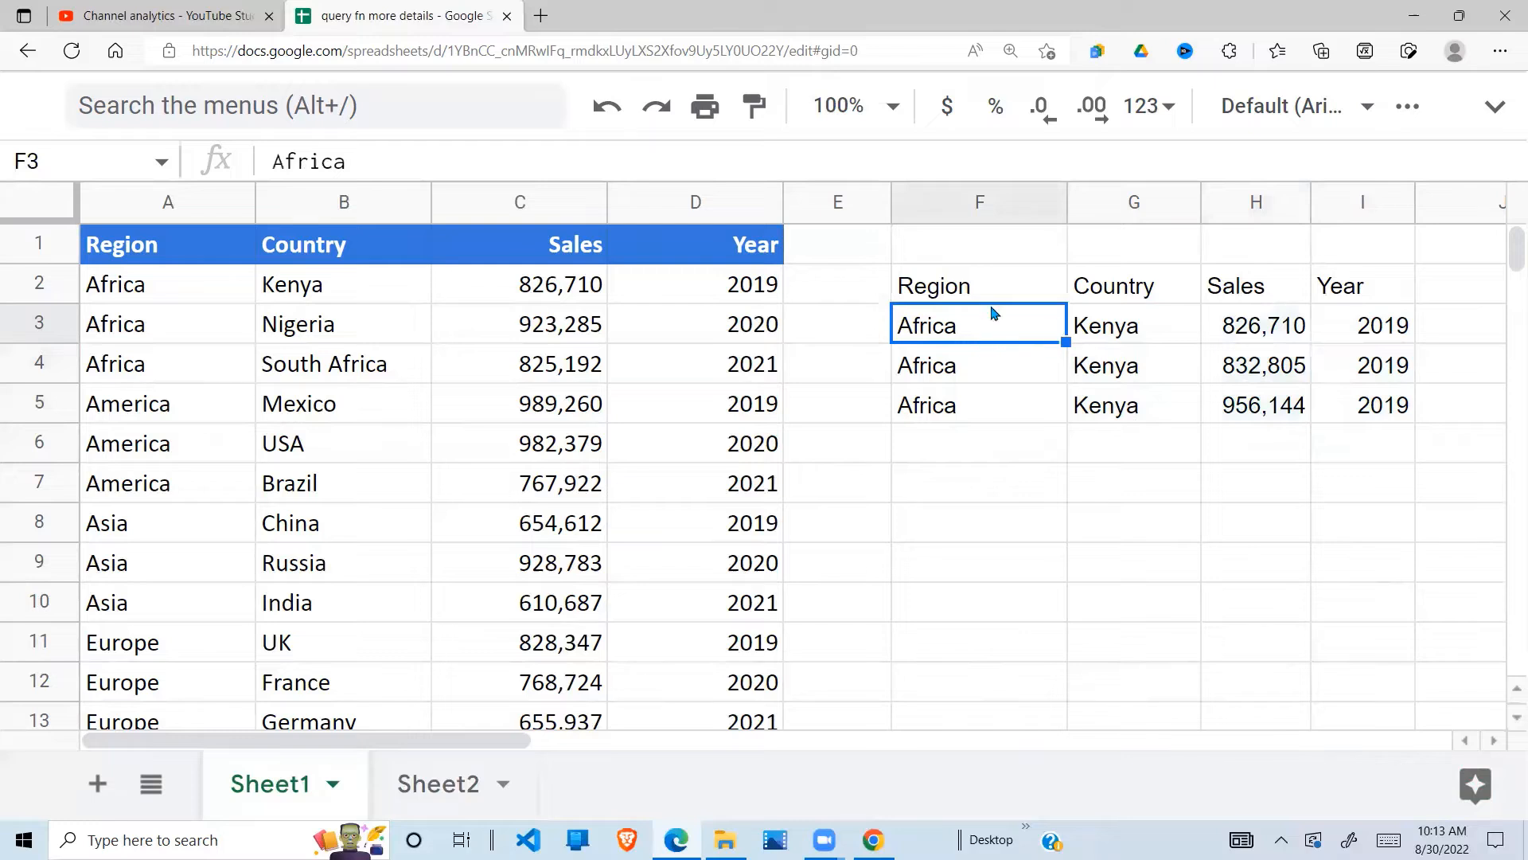
Step: Switch the second condition in F2's query to column B and delete its 2019 criterion
{"action": "left_click", "coordinate": [978, 299]}
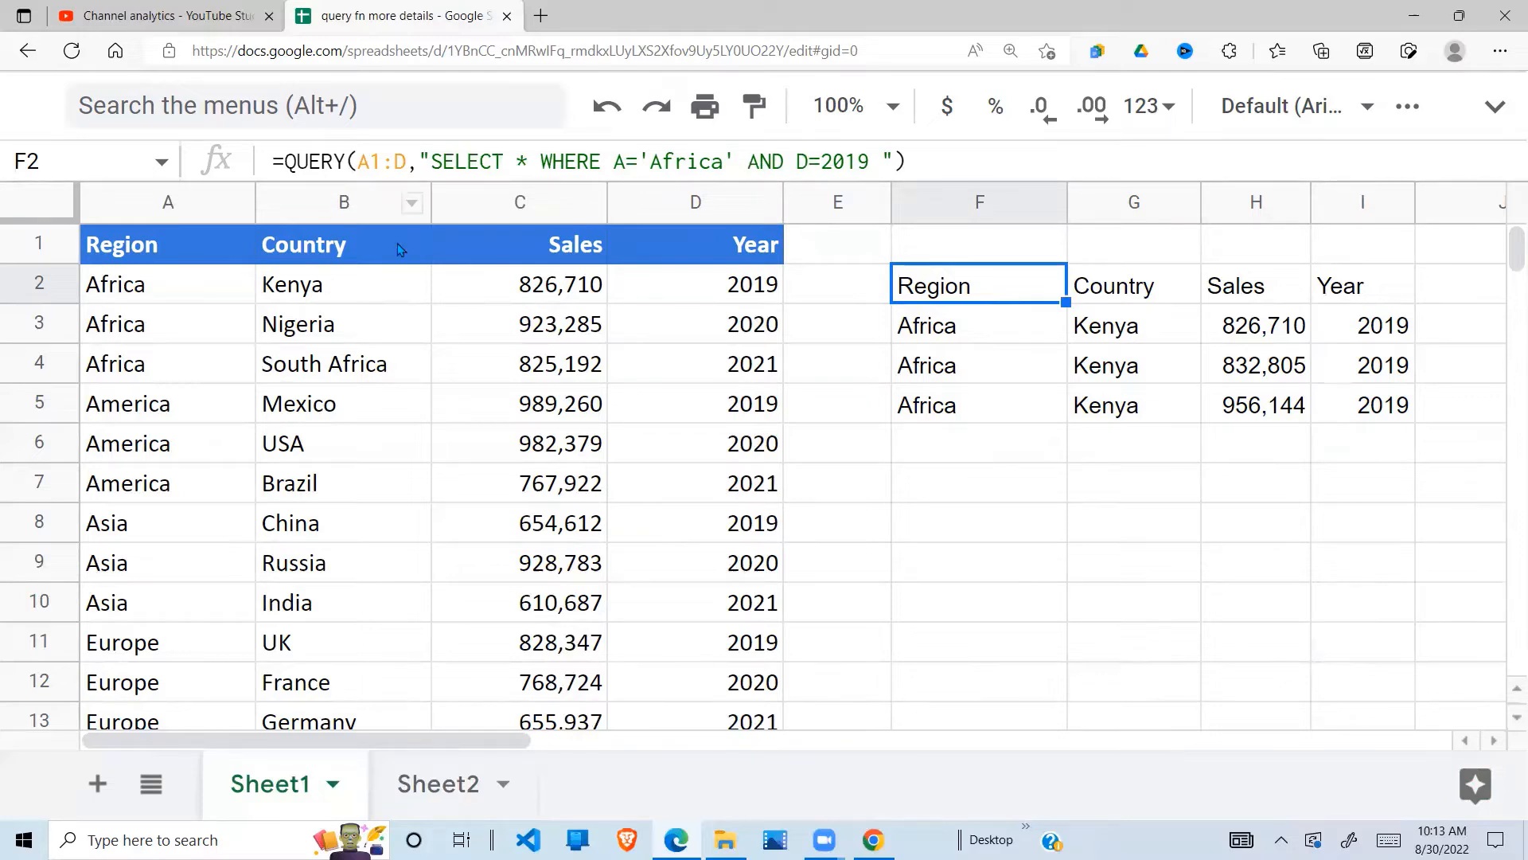
{"action": "left_click", "coordinate": [804, 159]}
{"action": "key", "text": "BackSpace"}
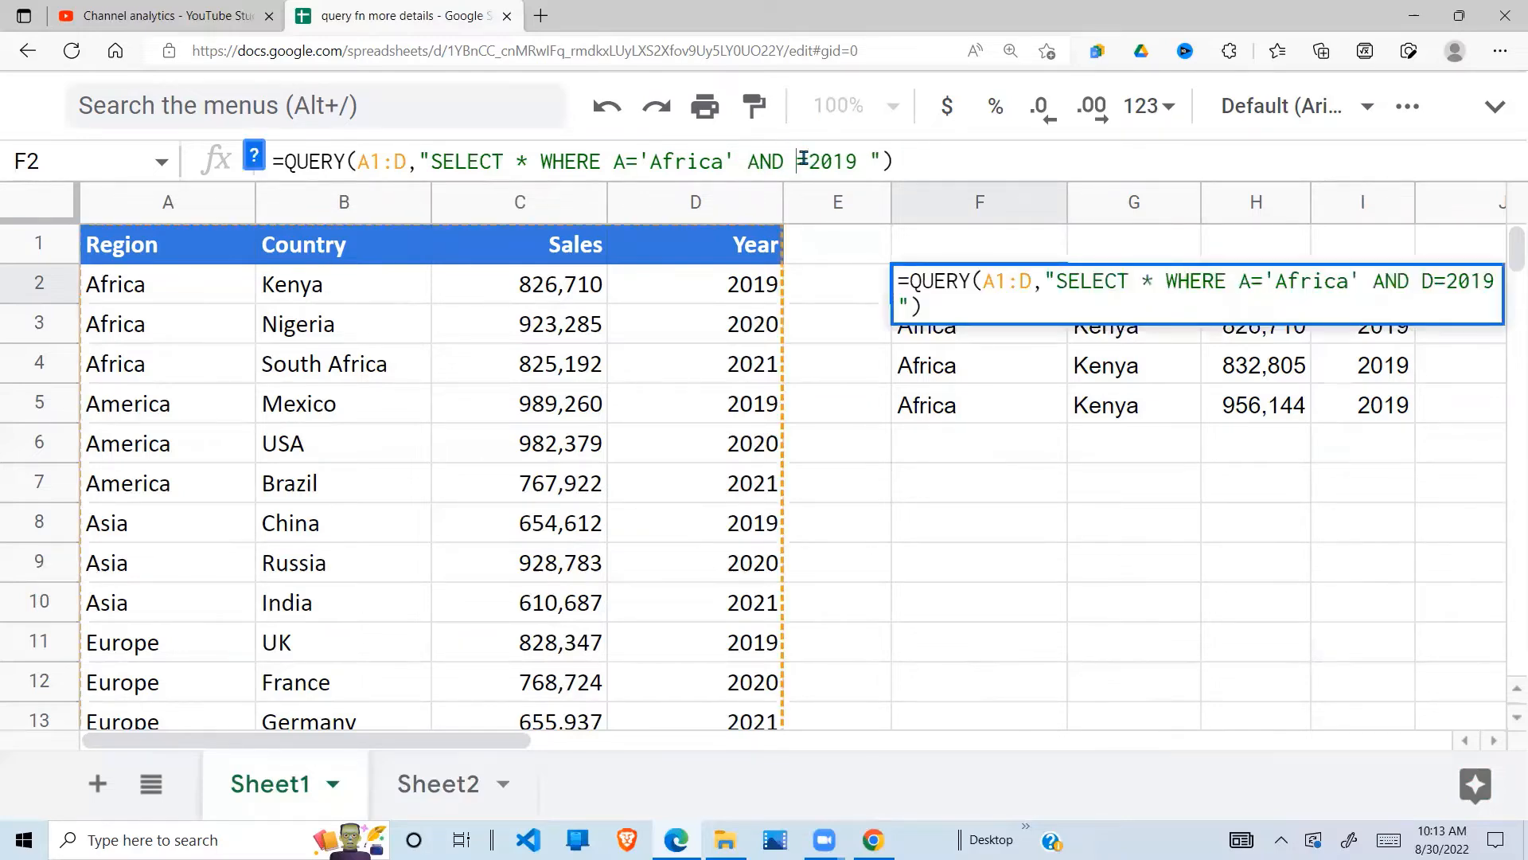
{"action": "type", "text": "B"}
{"action": "left_click", "coordinate": [873, 160]}
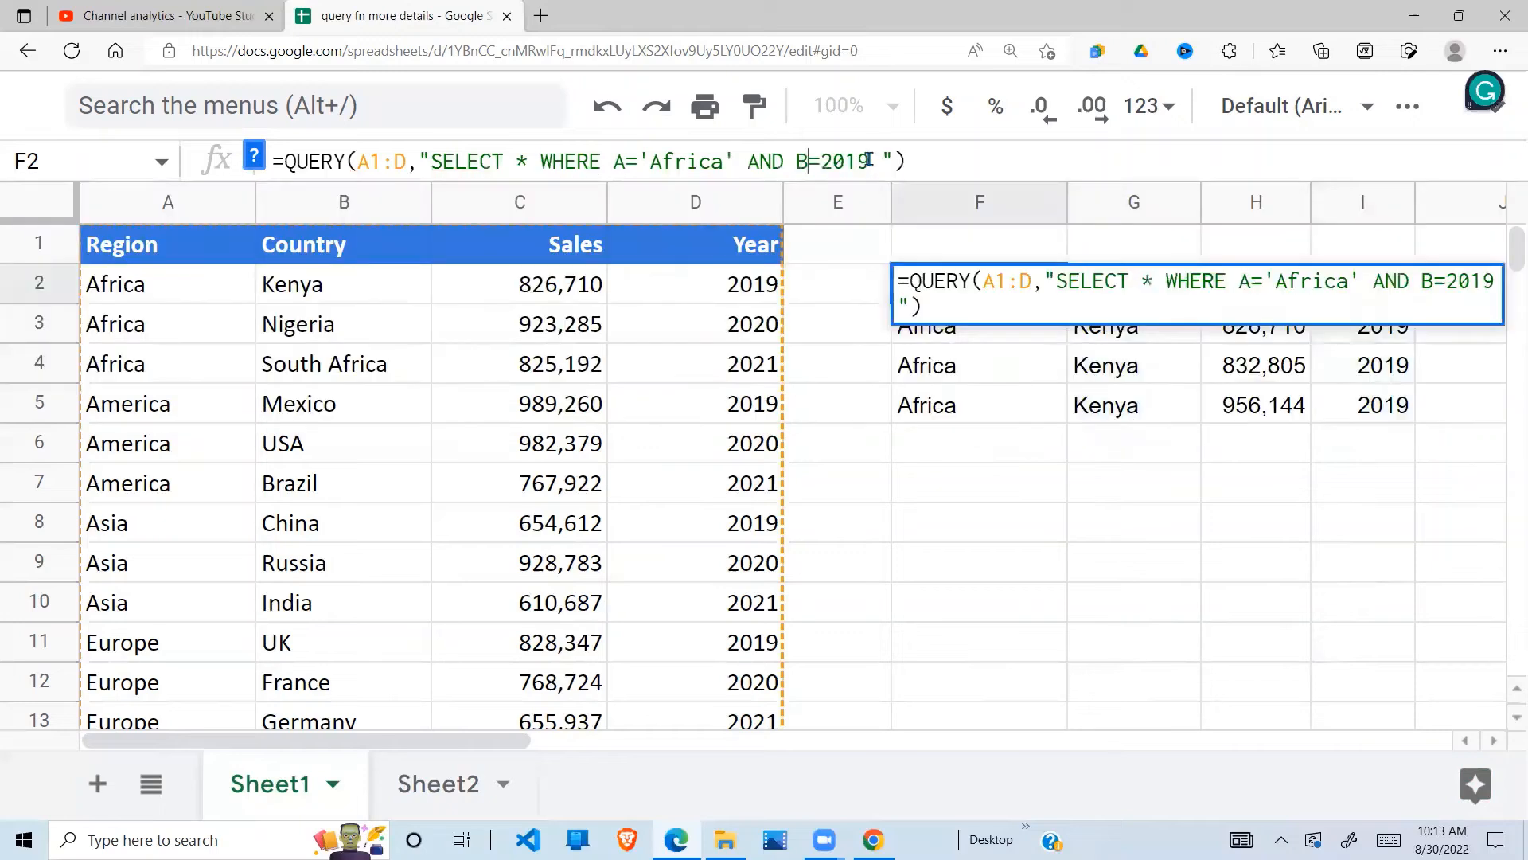
{"action": "key", "text": "BackSpace"}
{"action": "key", "text": "BackSpace"}
{"action": "key", "text": "BackSpace"}
{"action": "key", "text": "BackSpace"}
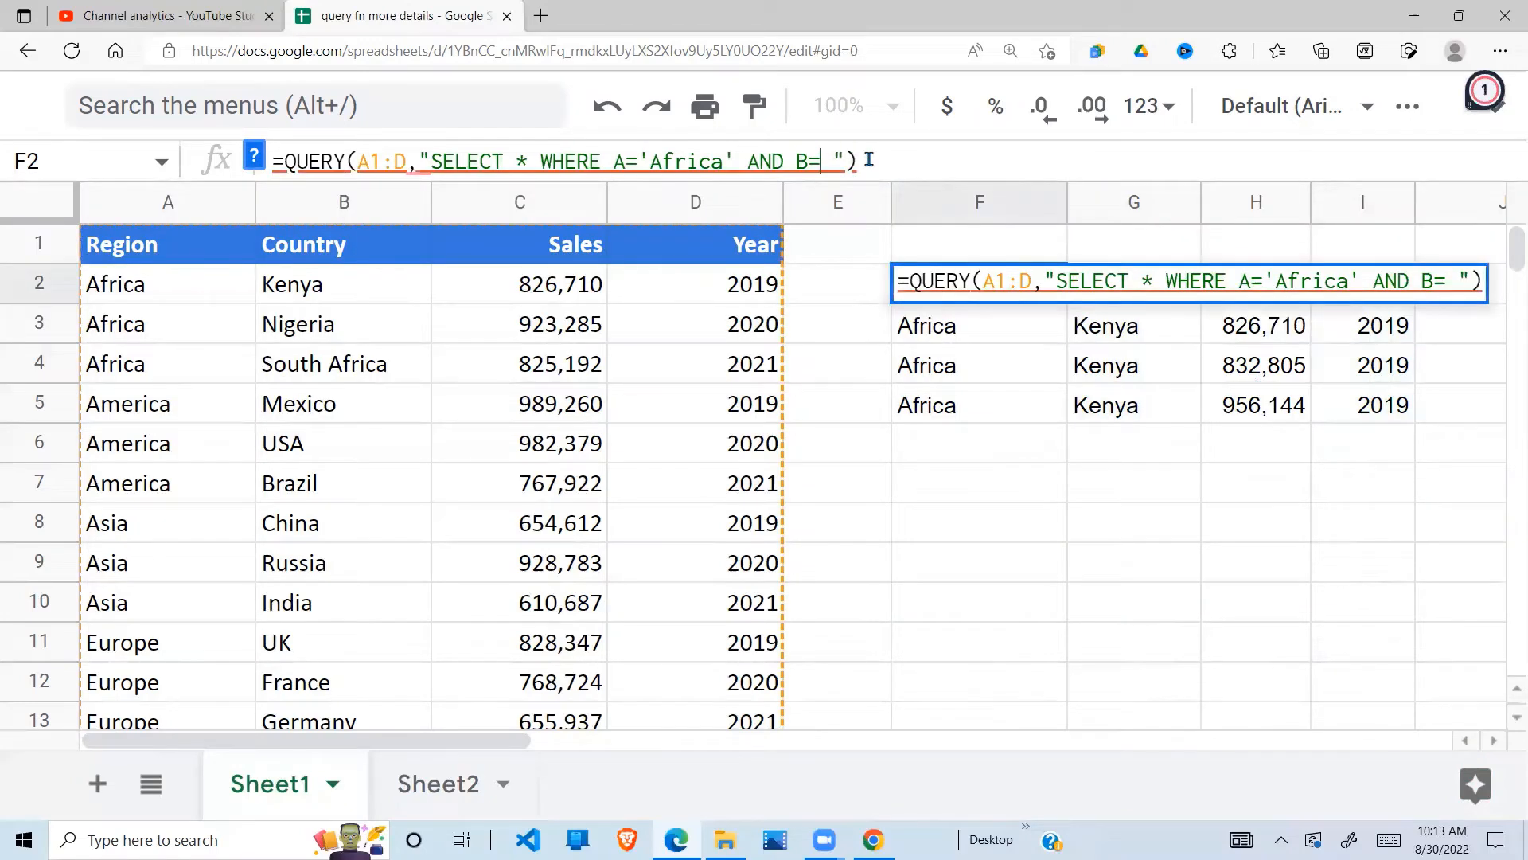
Step: Enter 'Nigera' as the quoted criterion for column B, making F2's query "SELECT * WHERE A='Africa' AND B='Nigera' "
{"action": "type", "text": "' AND B='"}
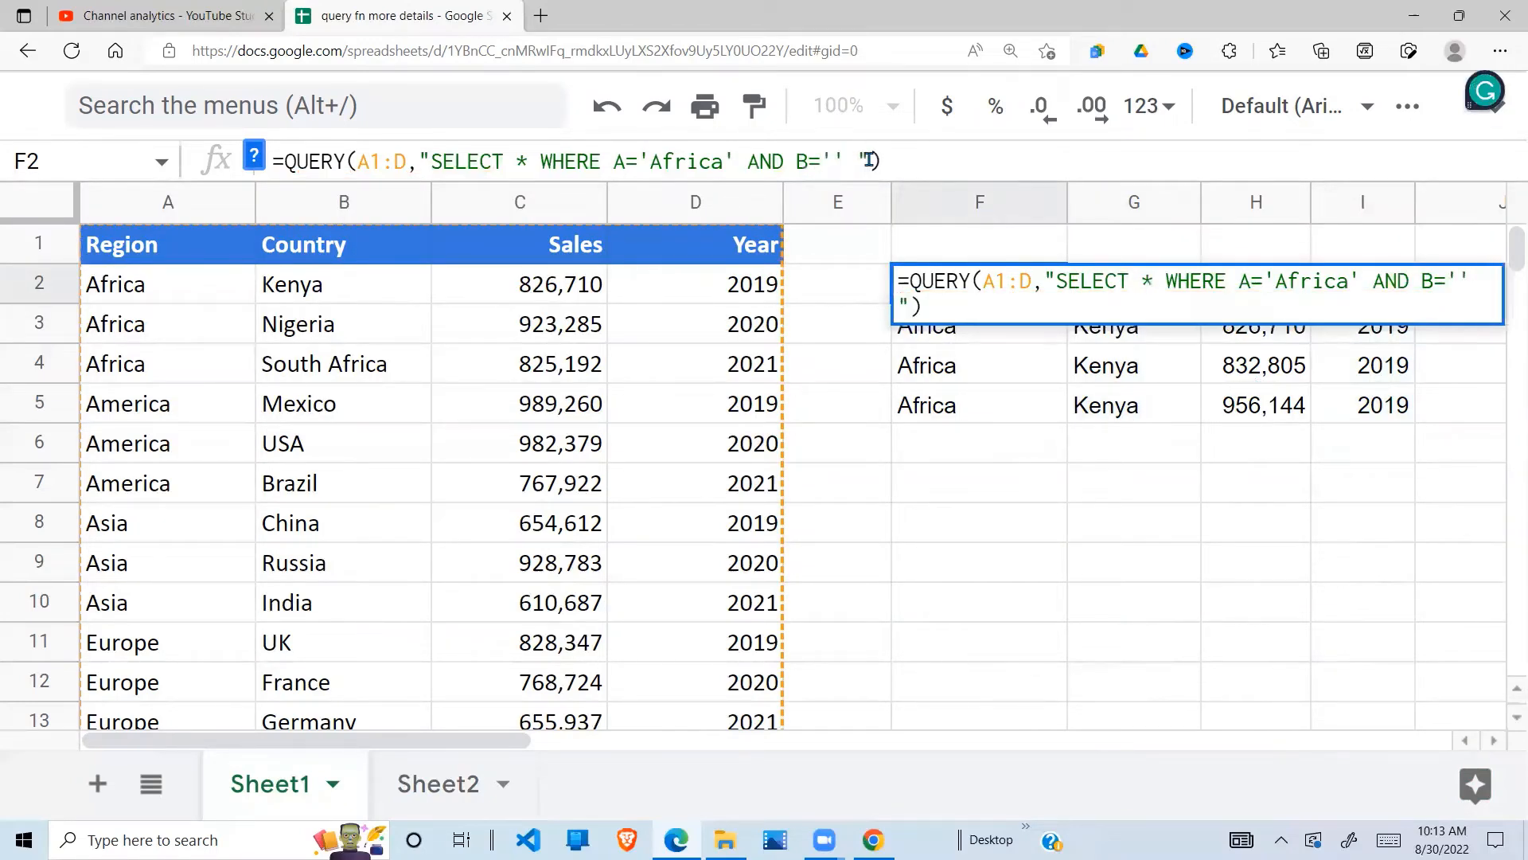
{"action": "type", "text": "nIGERA"}
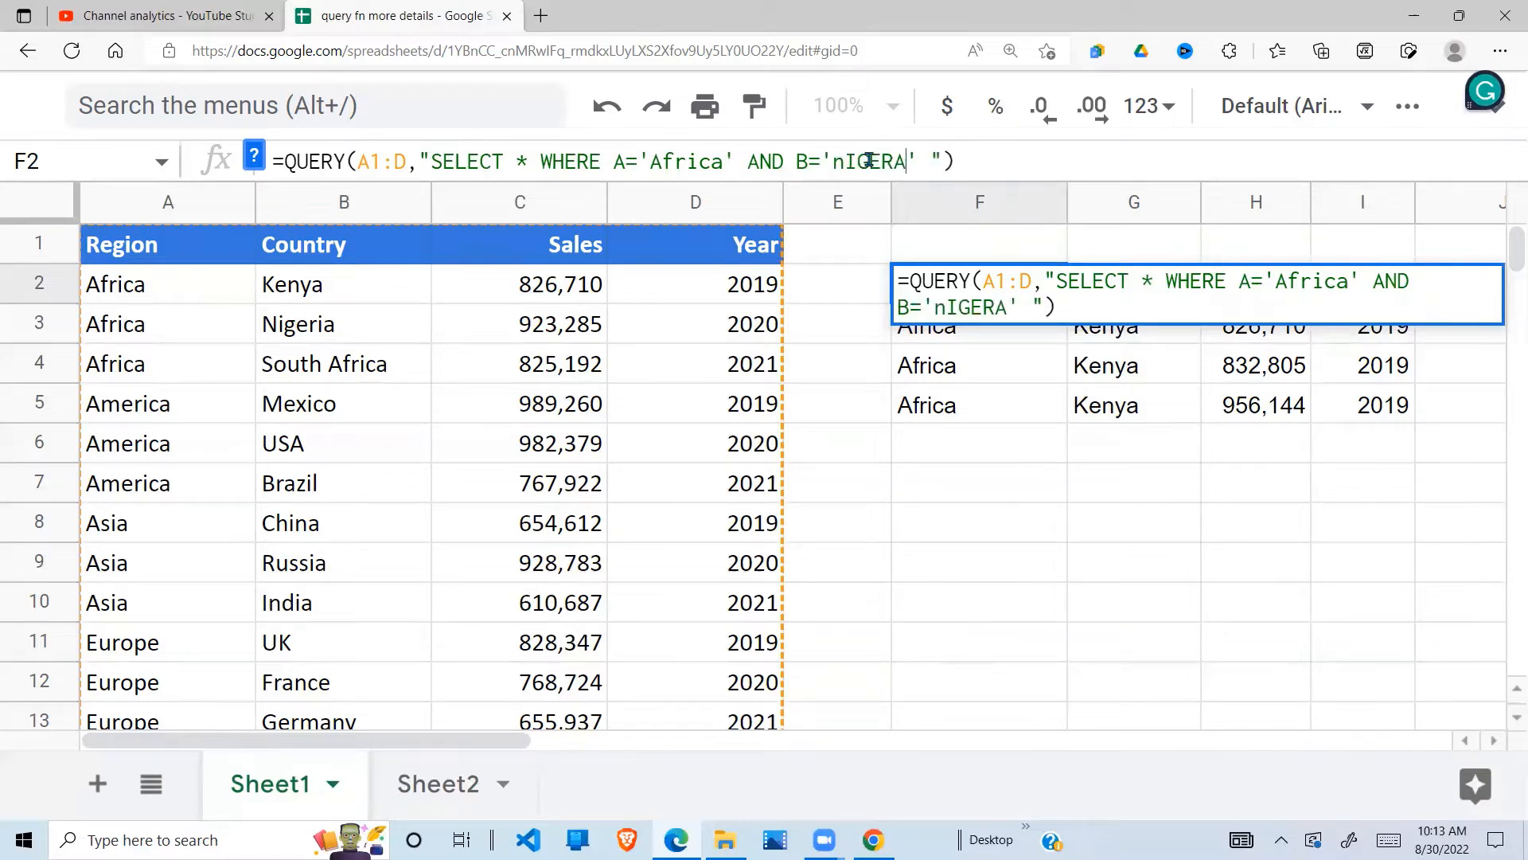
{"action": "key", "text": "BackSpace"}
{"action": "key", "text": "BackSpace"}
{"action": "key", "text": "BackSpace"}
{"action": "key", "text": "BackSpace"}
{"action": "key", "text": "BackSpace"}
{"action": "key", "text": "BackSpace"}
{"action": "type", "text": "Ni"}
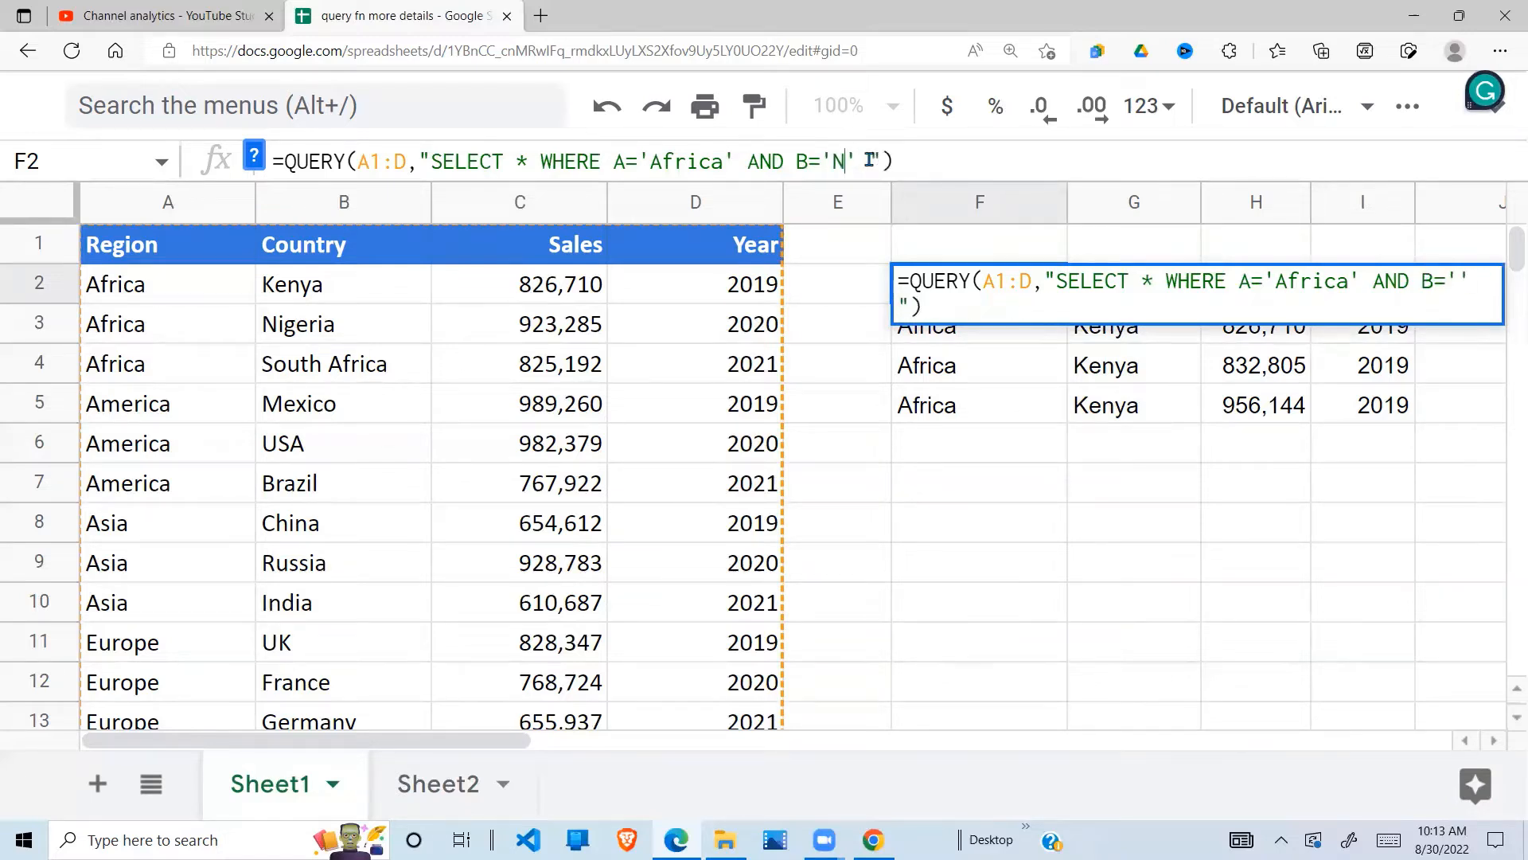
{"action": "type", "text": "gera"}
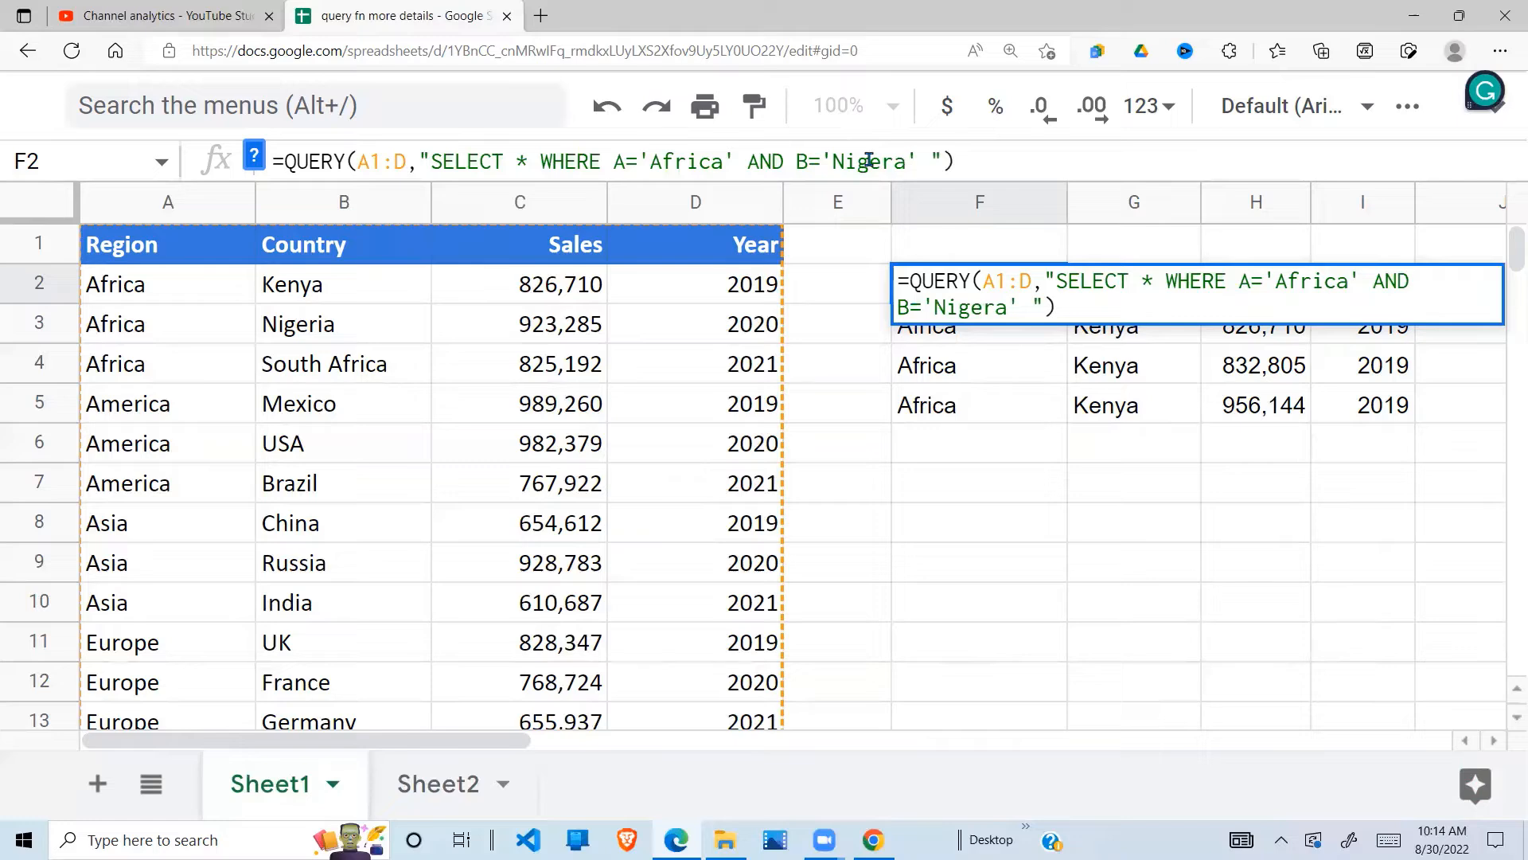
{"action": "key", "text": "Return"}
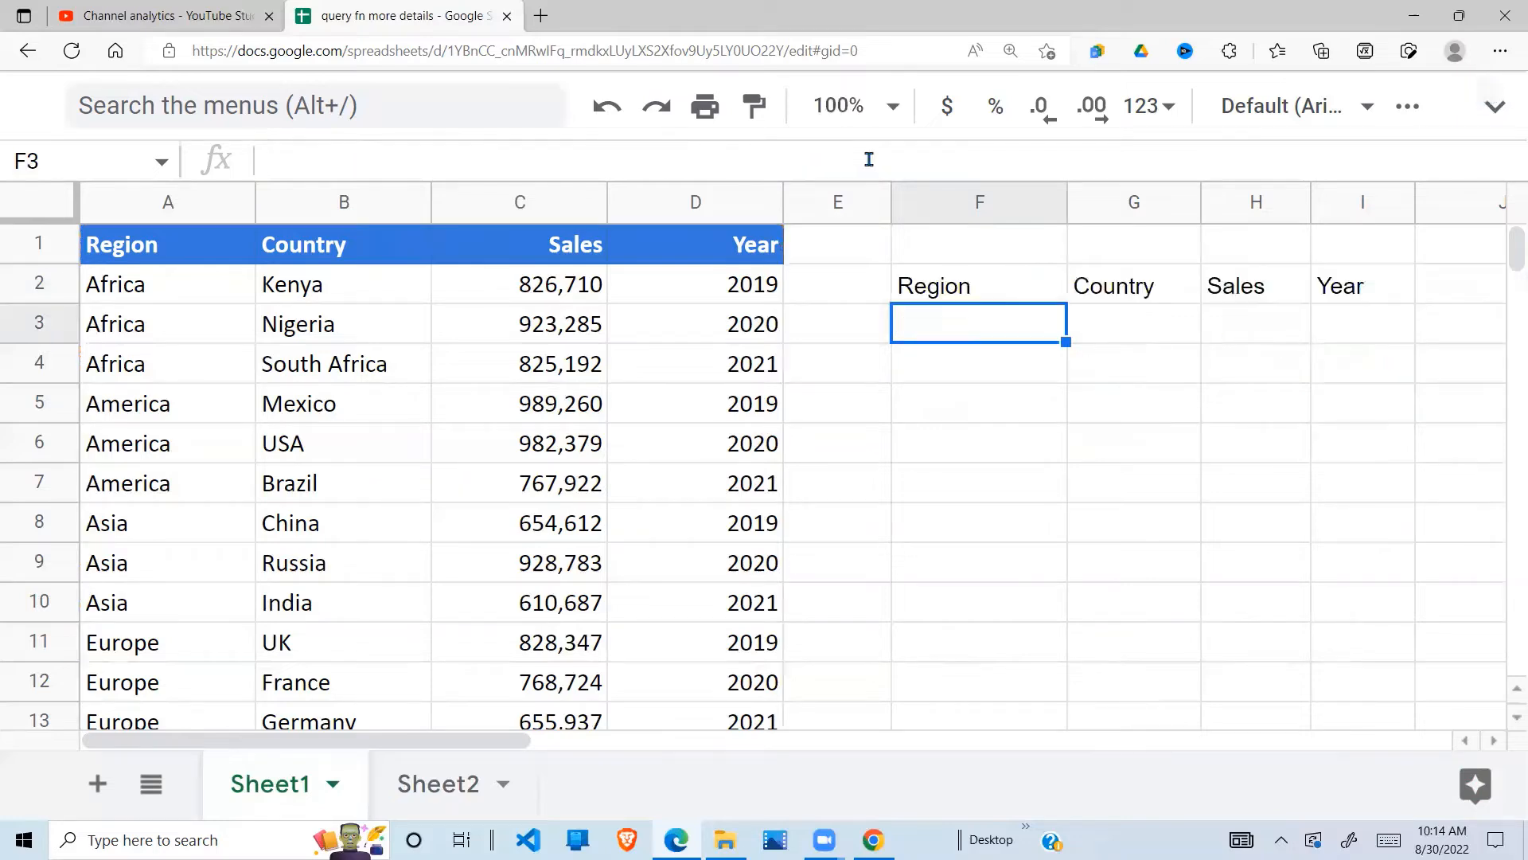
Step: Correct the spelling of the column B criterion in F2's query to 'Nigeria'
{"action": "left_click", "coordinate": [970, 287]}
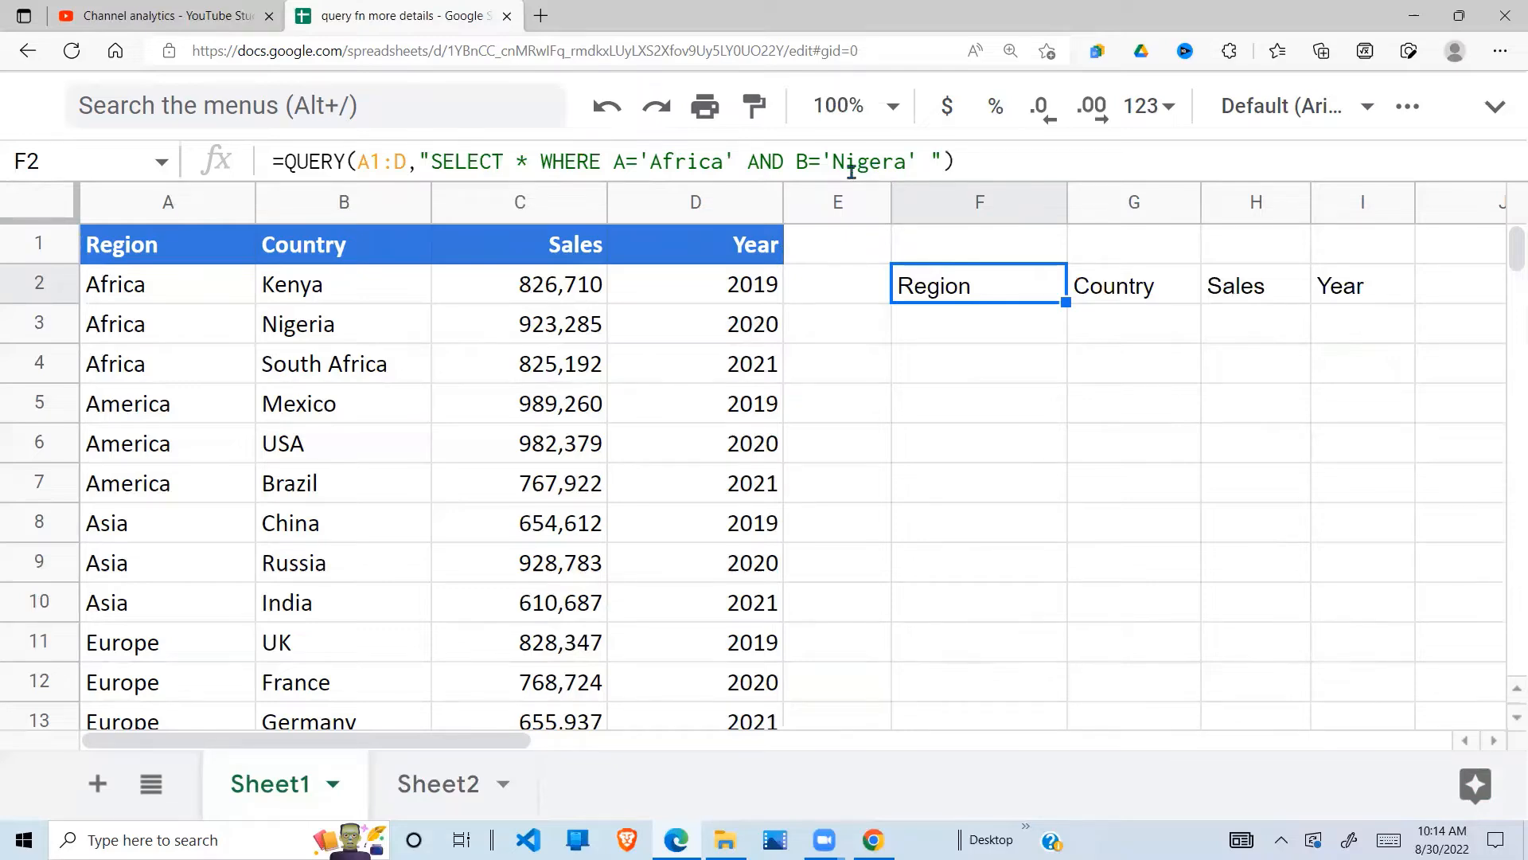
{"action": "left_click", "coordinate": [898, 163]}
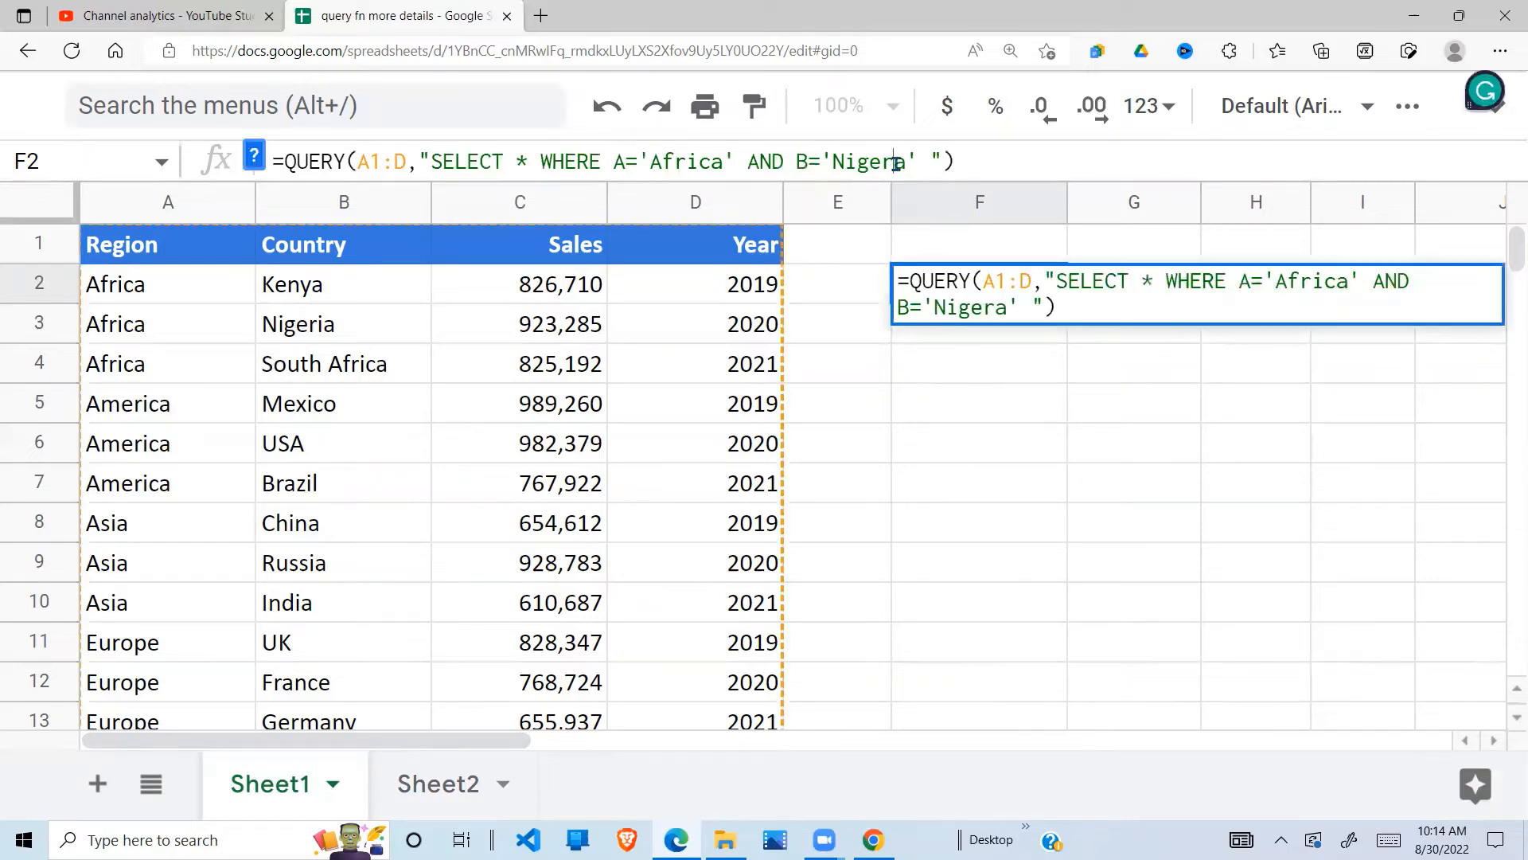
{"action": "type", "text": "i"}
{"action": "key", "text": "Return"}
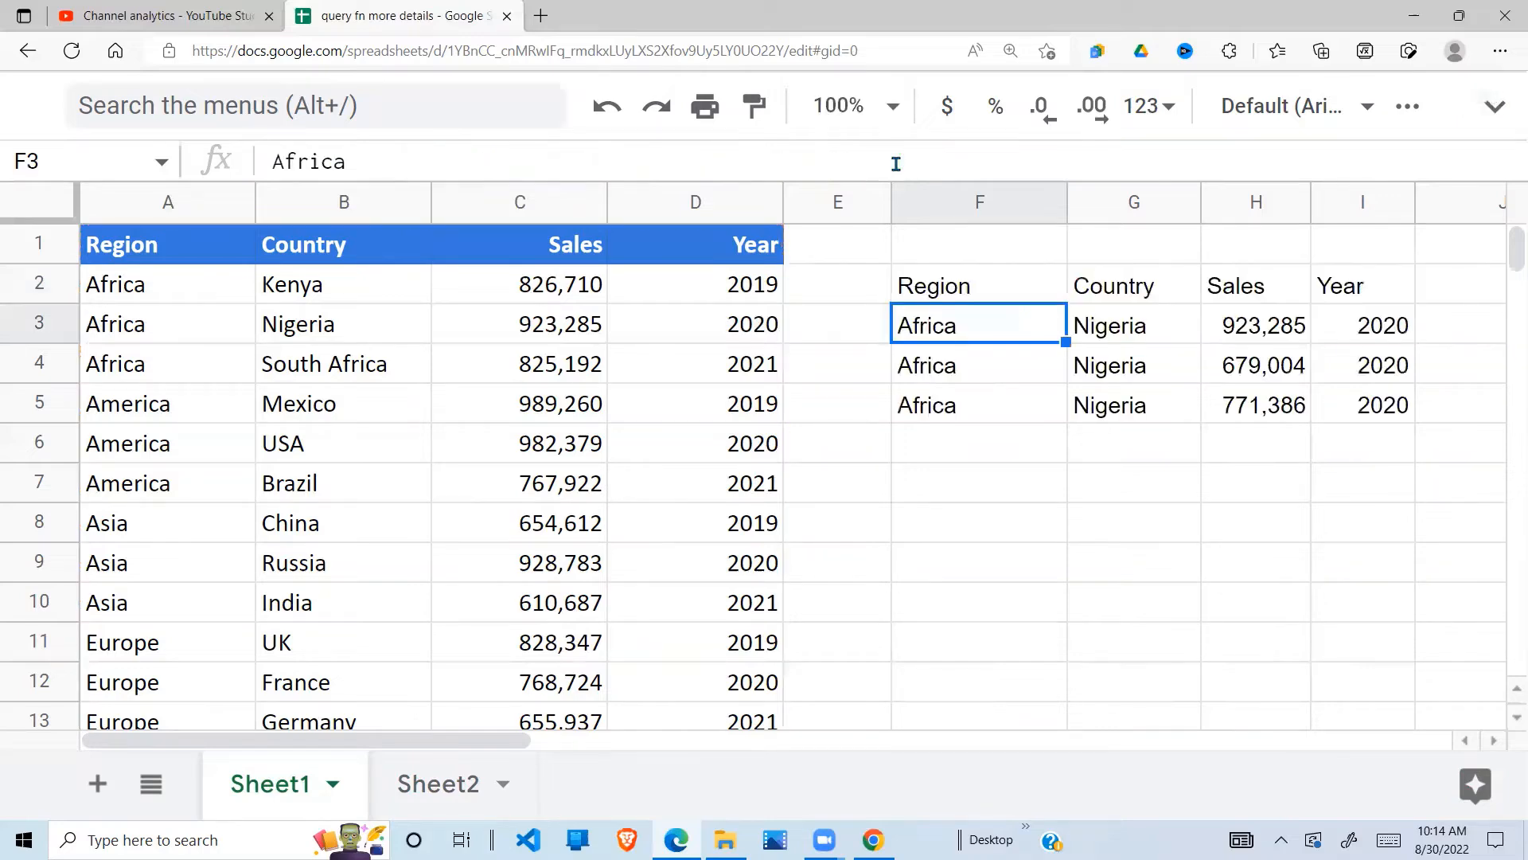
Step: Check the Region, Country, Sales and Year values in the rows returned by F2's query
{"action": "left_click", "coordinate": [945, 365]}
{"action": "left_click_drag", "start_coordinate": [986, 297], "coordinate": [1327, 403]}
{"action": "left_click_drag", "start_coordinate": [1005, 344], "coordinate": [989, 415]}
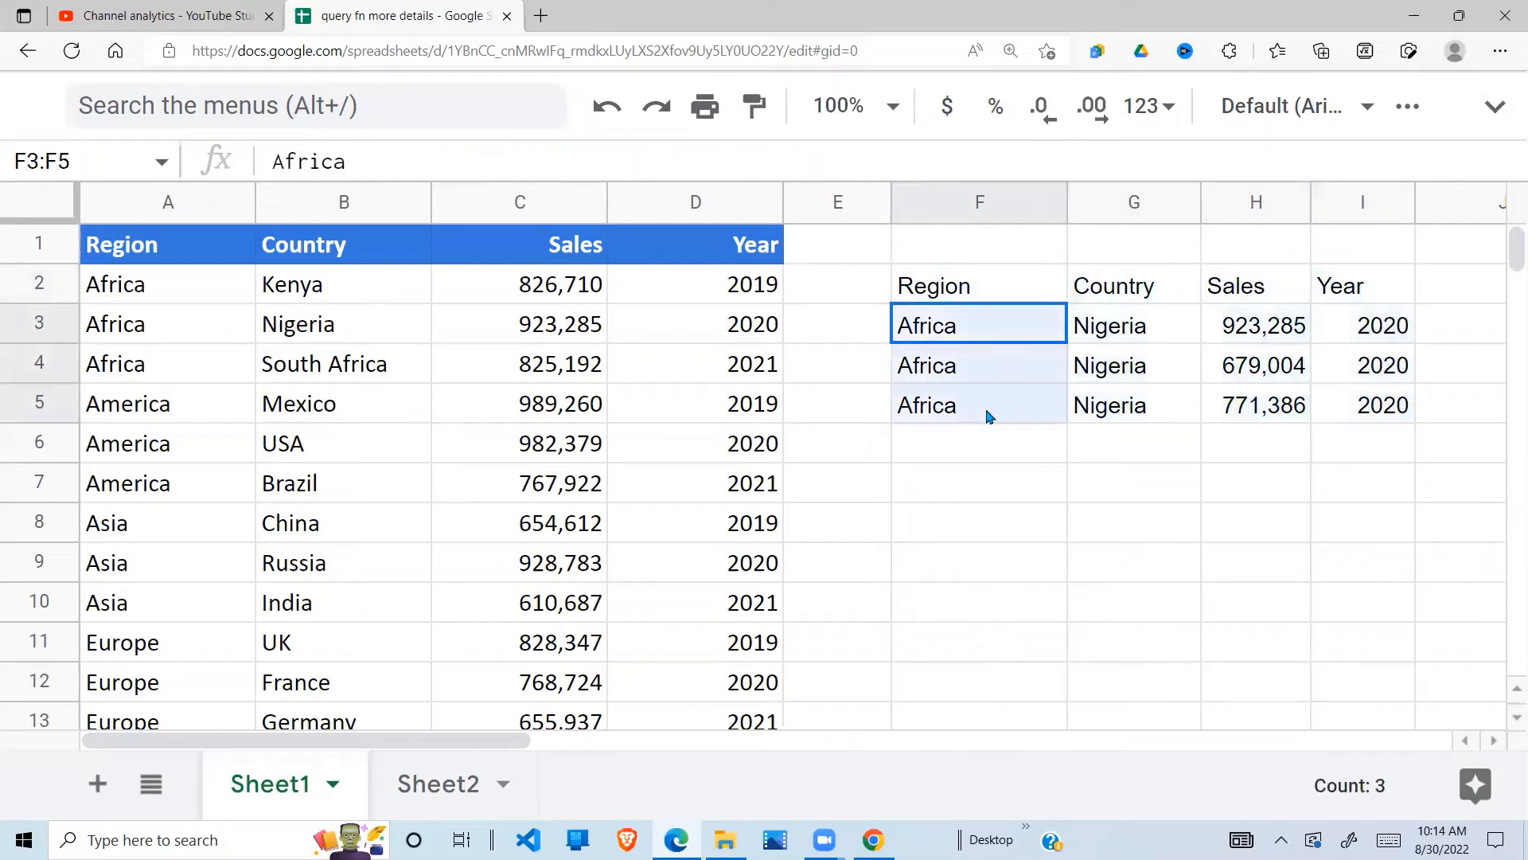
{"action": "left_click_drag", "start_coordinate": [1125, 328], "coordinate": [1129, 406]}
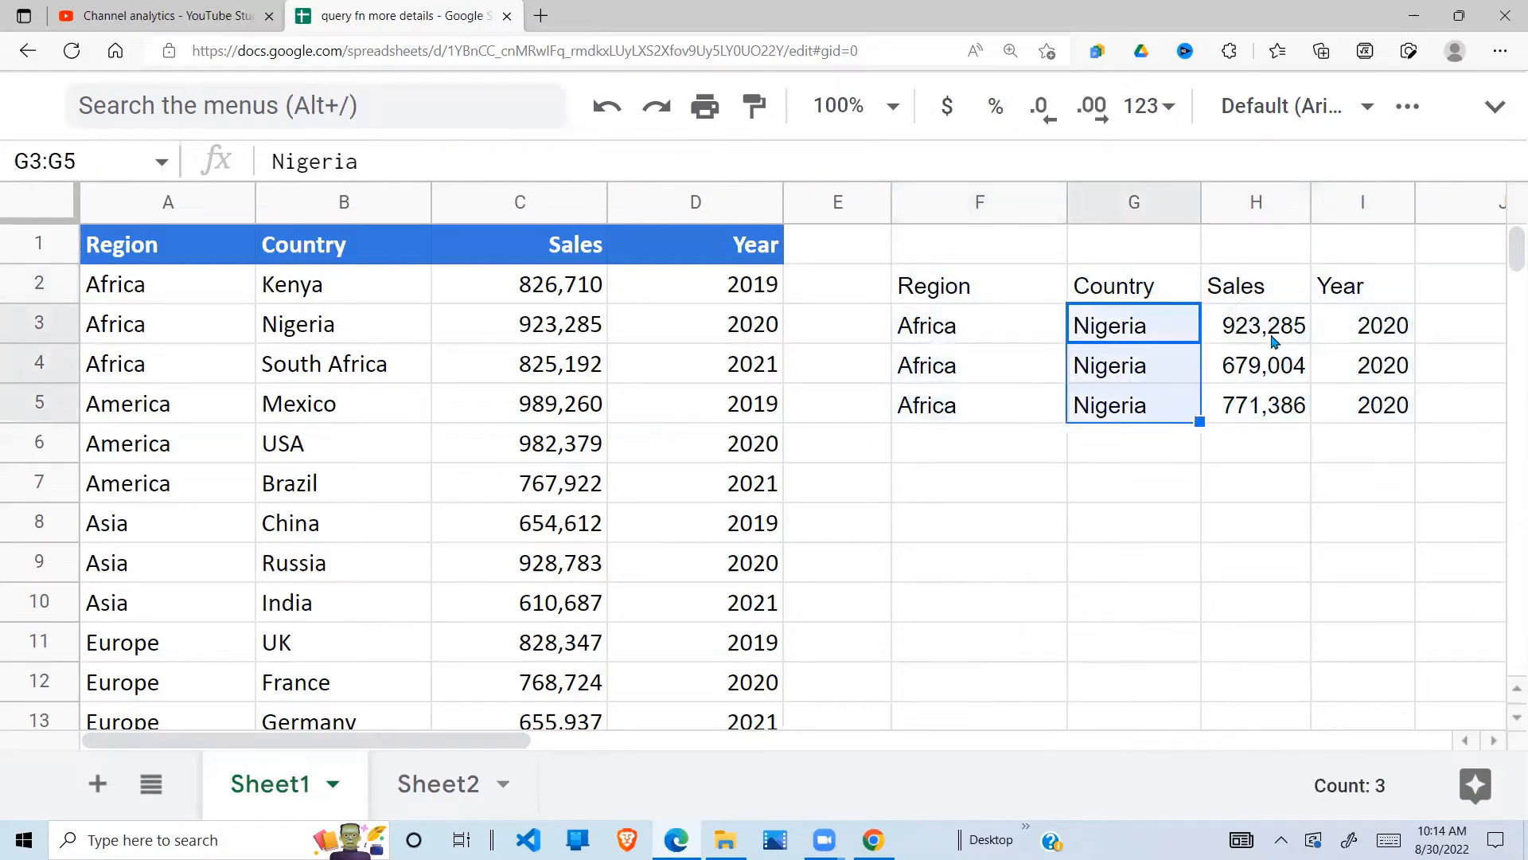
{"action": "left_click_drag", "start_coordinate": [1273, 341], "coordinate": [1354, 409]}
{"action": "left_click", "coordinate": [1248, 410]}
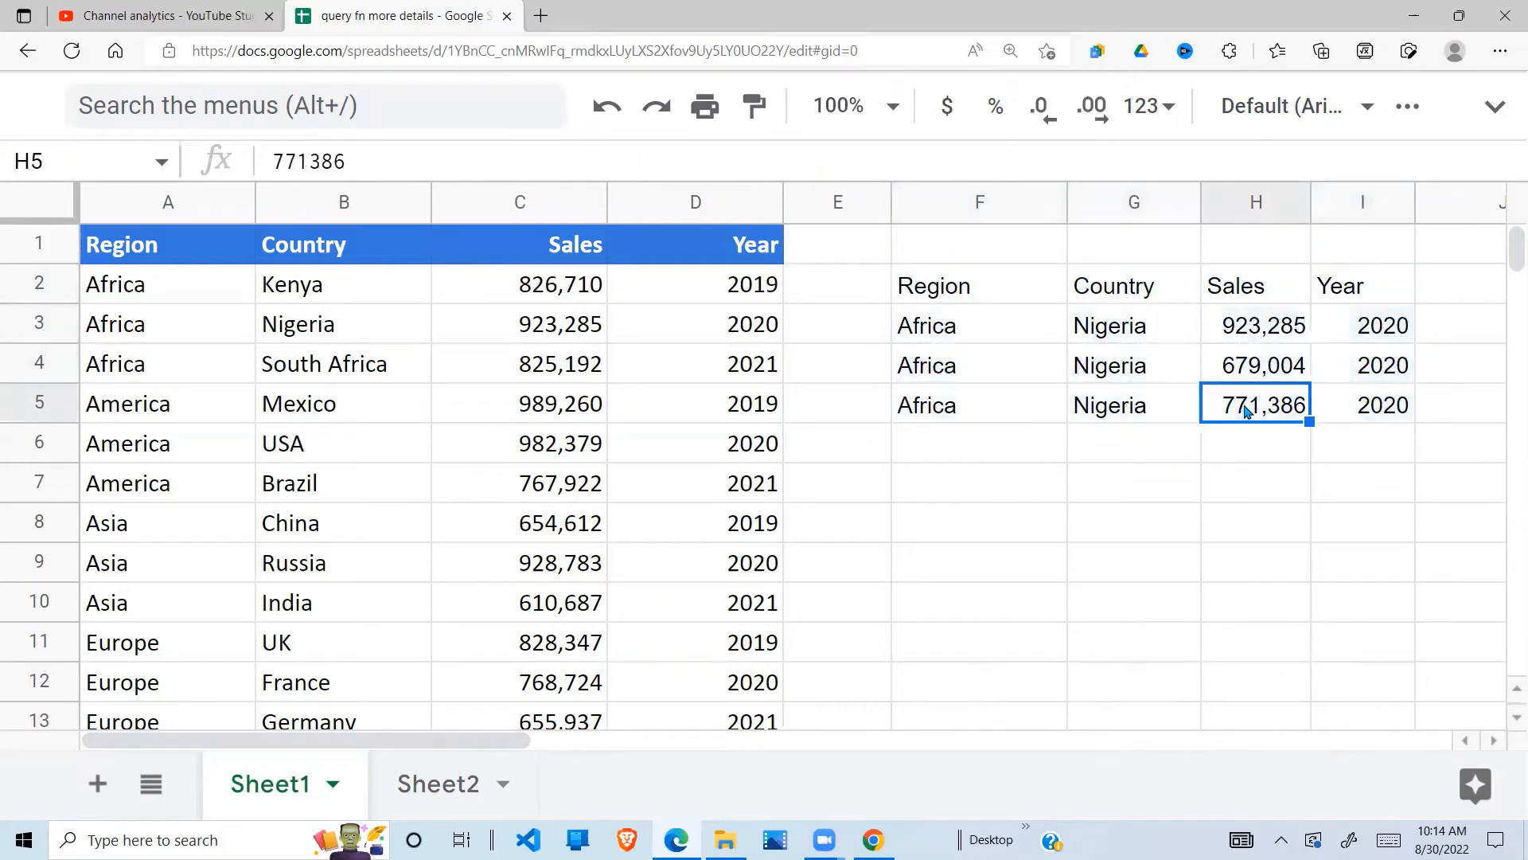
{"action": "left_click", "coordinate": [1117, 380]}
Step: Compare F2's two-condition query with the source table's header and first data row, and with the returned rows
{"action": "left_click", "coordinate": [979, 296]}
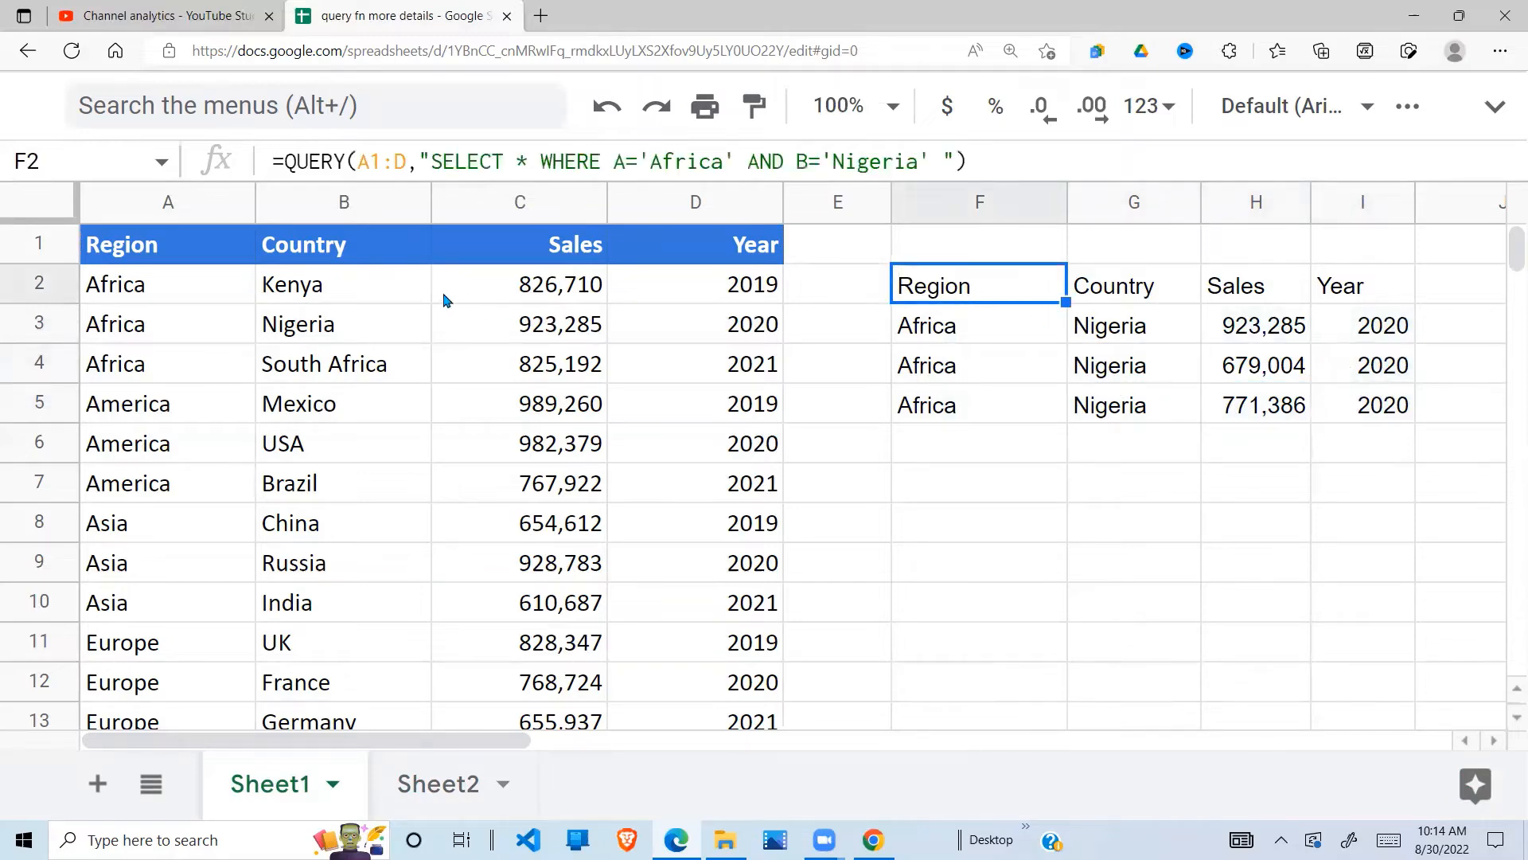
{"action": "left_click", "coordinate": [148, 256]}
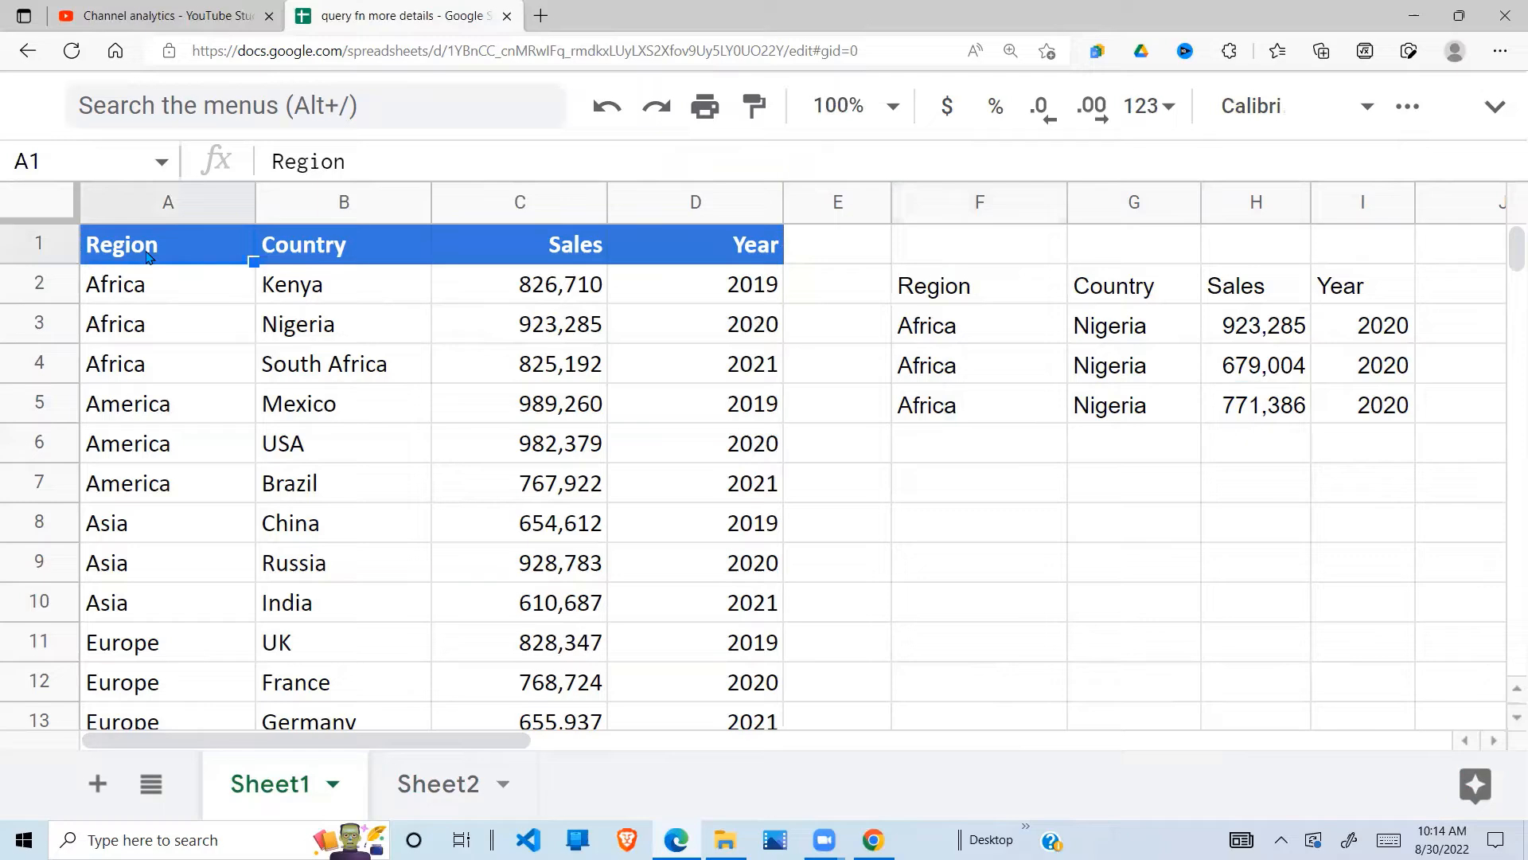
{"action": "left_click", "coordinate": [749, 275]}
{"action": "left_click", "coordinate": [358, 289]}
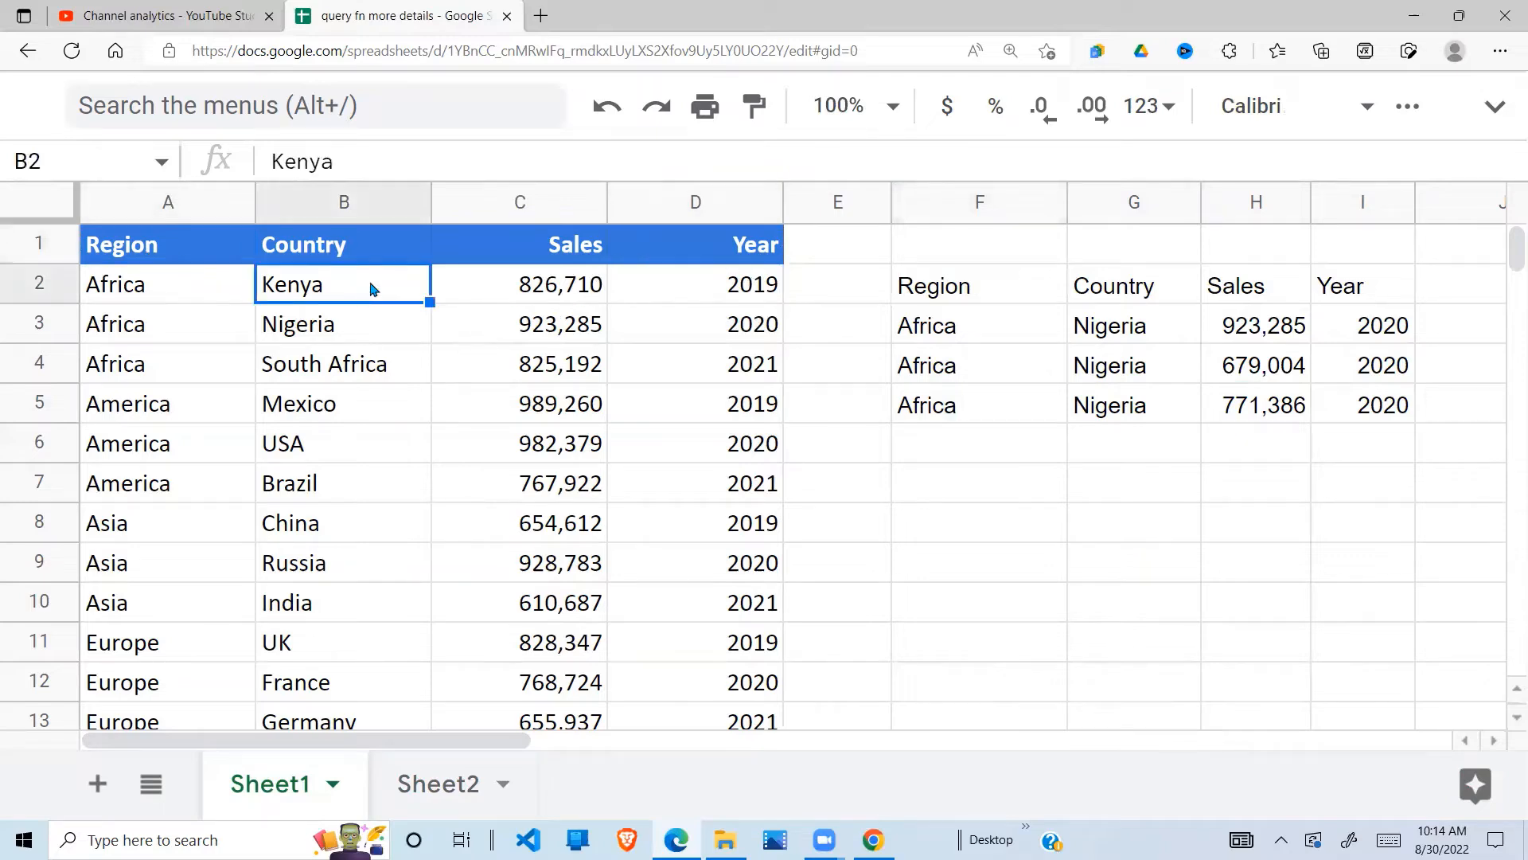
{"action": "left_click", "coordinate": [544, 299]}
{"action": "left_click", "coordinate": [701, 287]}
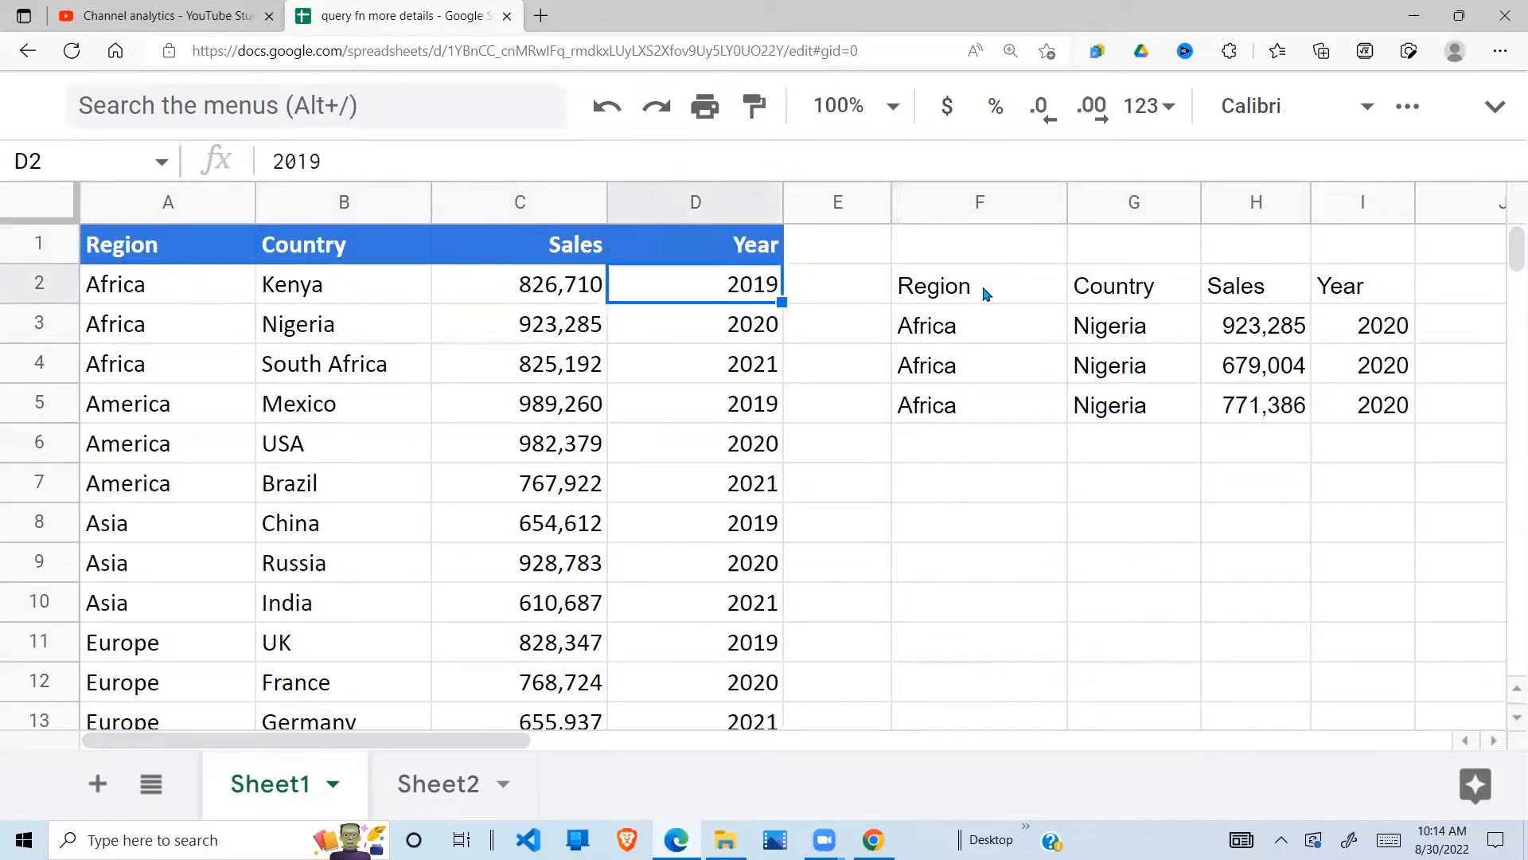
{"action": "left_click", "coordinate": [1013, 289]}
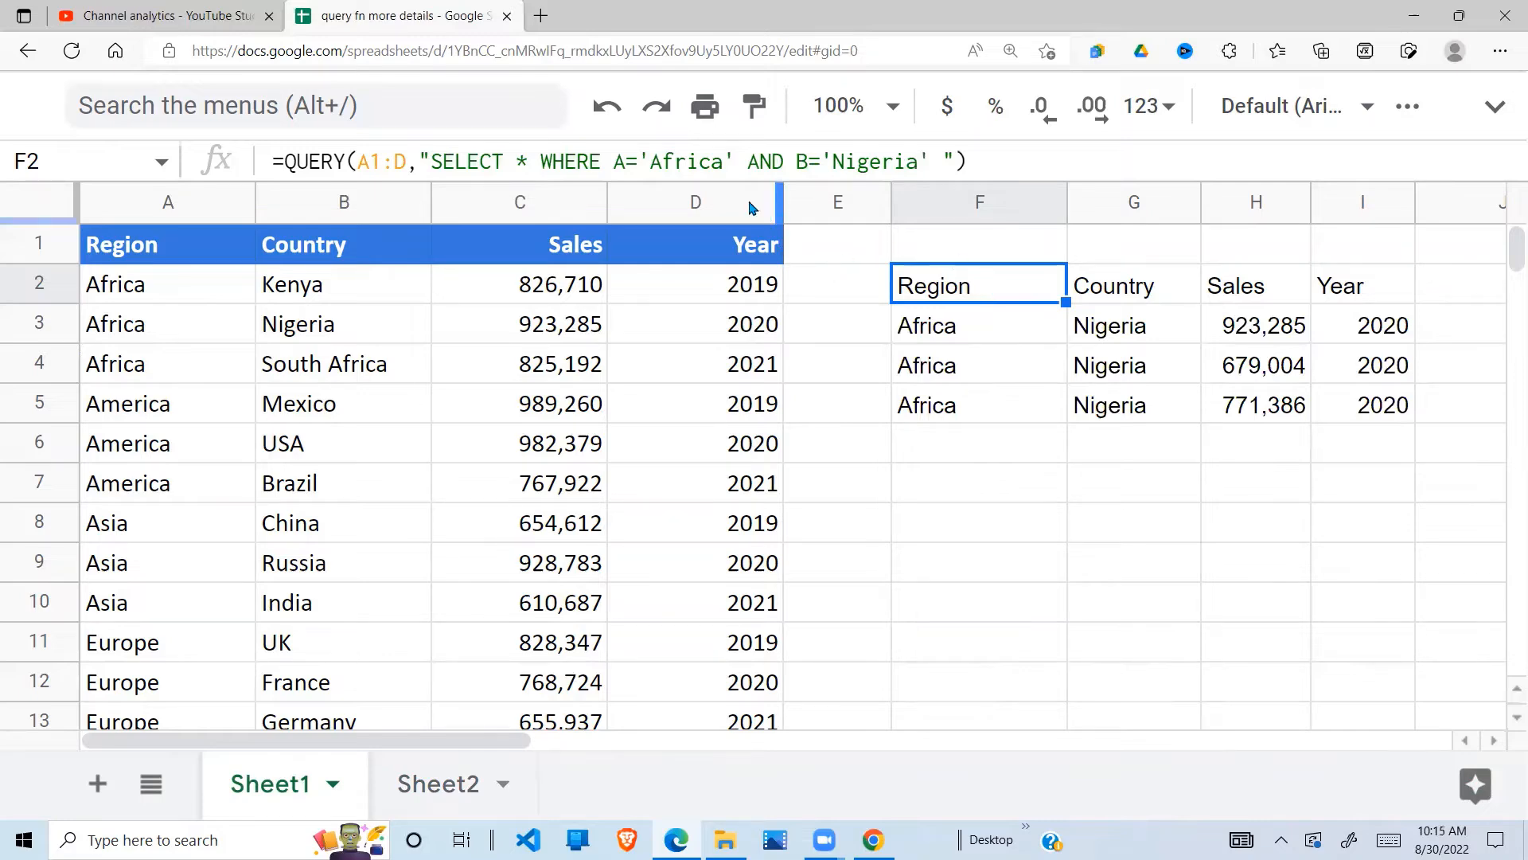
{"action": "left_click", "coordinate": [915, 163]}
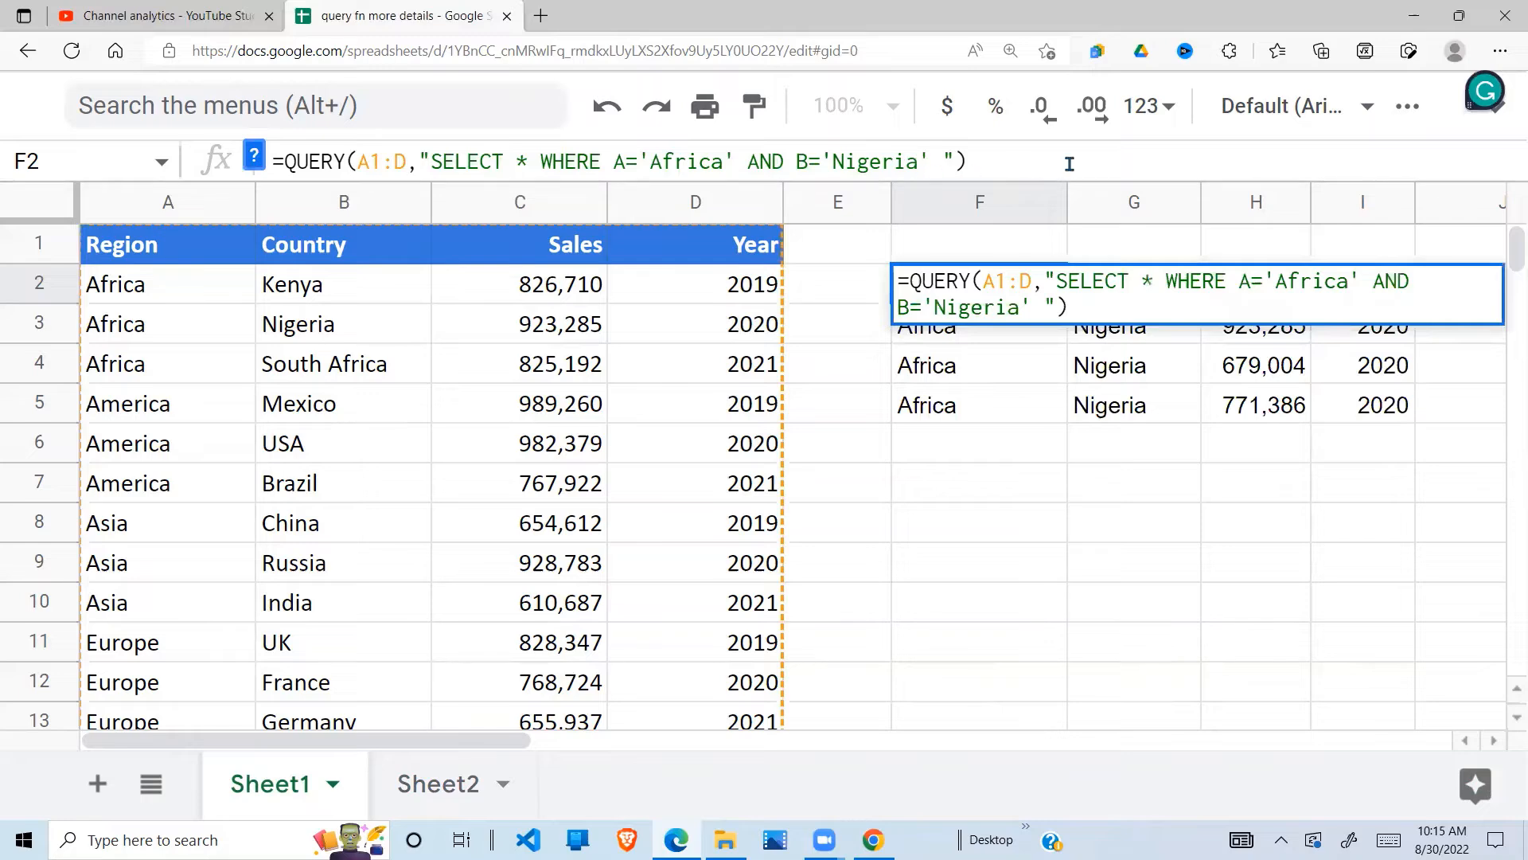
{"action": "key", "text": "Return"}
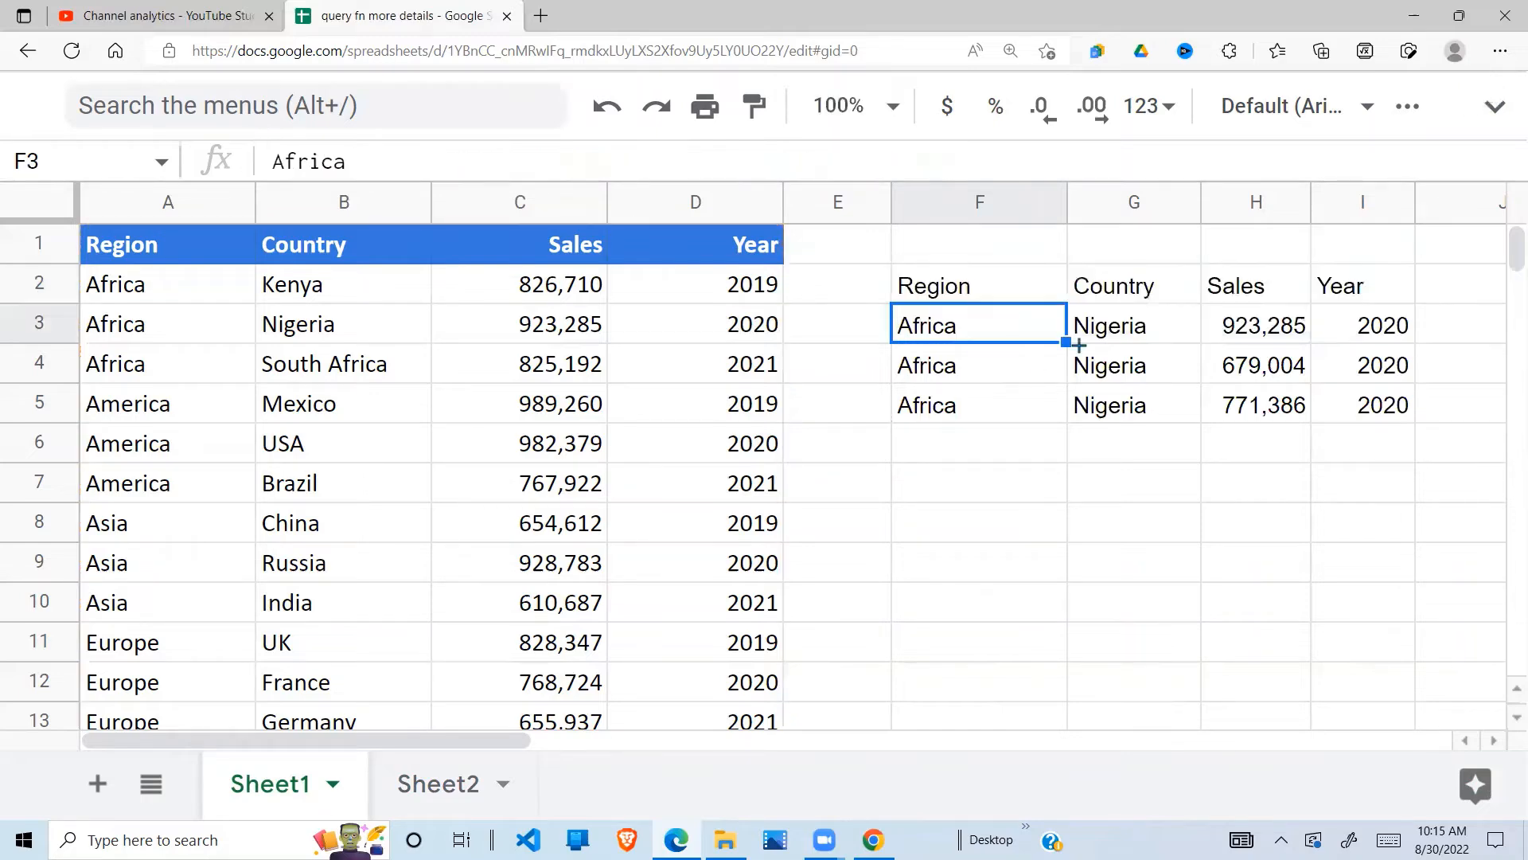
{"action": "left_click", "coordinate": [973, 299]}
{"action": "left_click", "coordinate": [972, 350]}
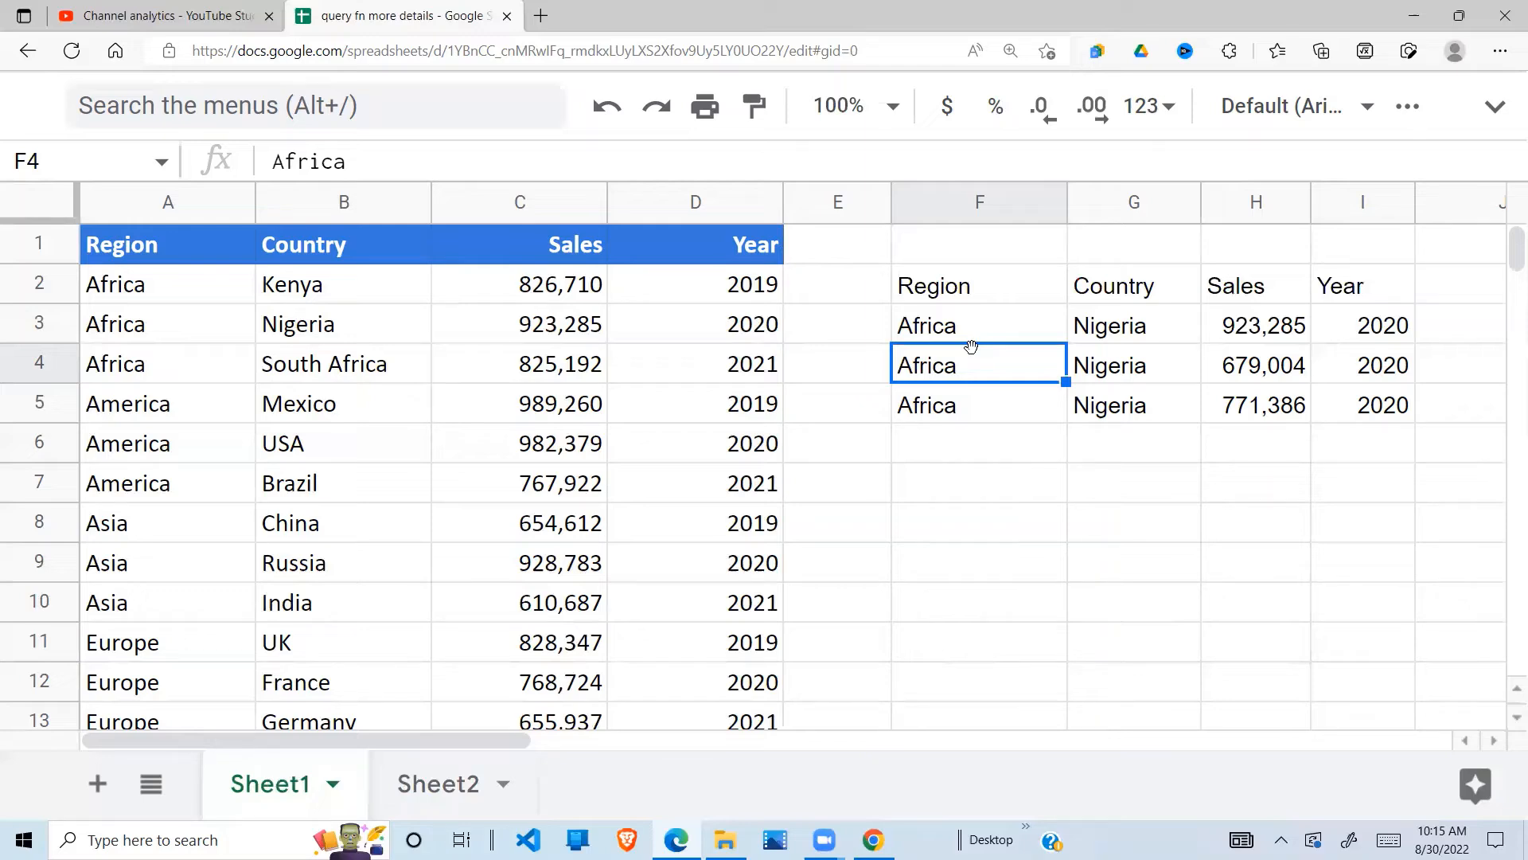
Step: Replace AND with OR in F2's query and switch the second condition to column A
{"action": "left_click", "coordinate": [1010, 287]}
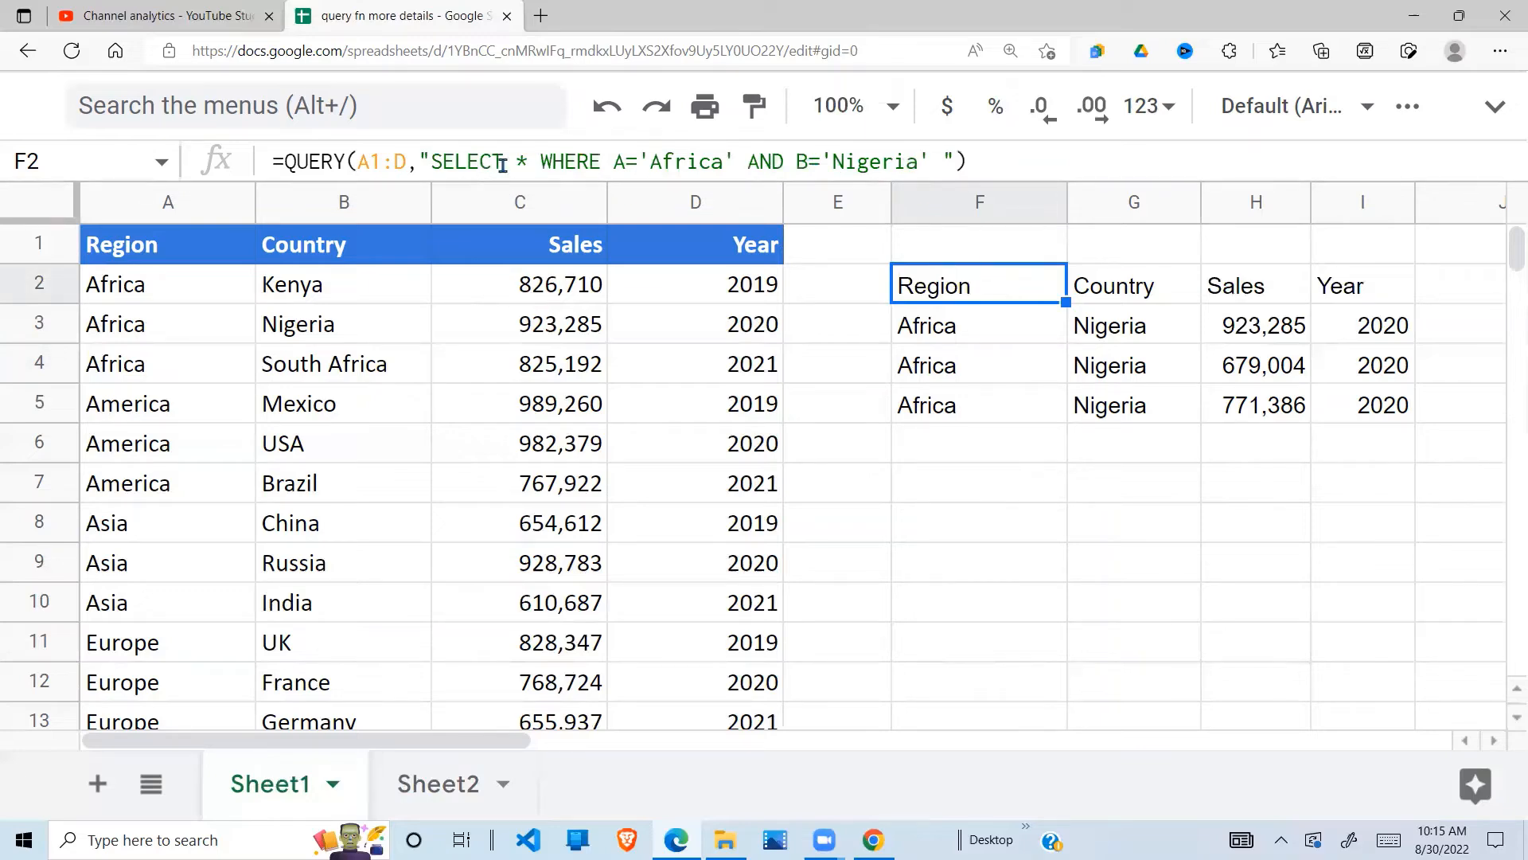
{"action": "left_click", "coordinate": [768, 162]}
{"action": "double_click", "coordinate": [768, 162]}
{"action": "key", "text": "BackSpace"}
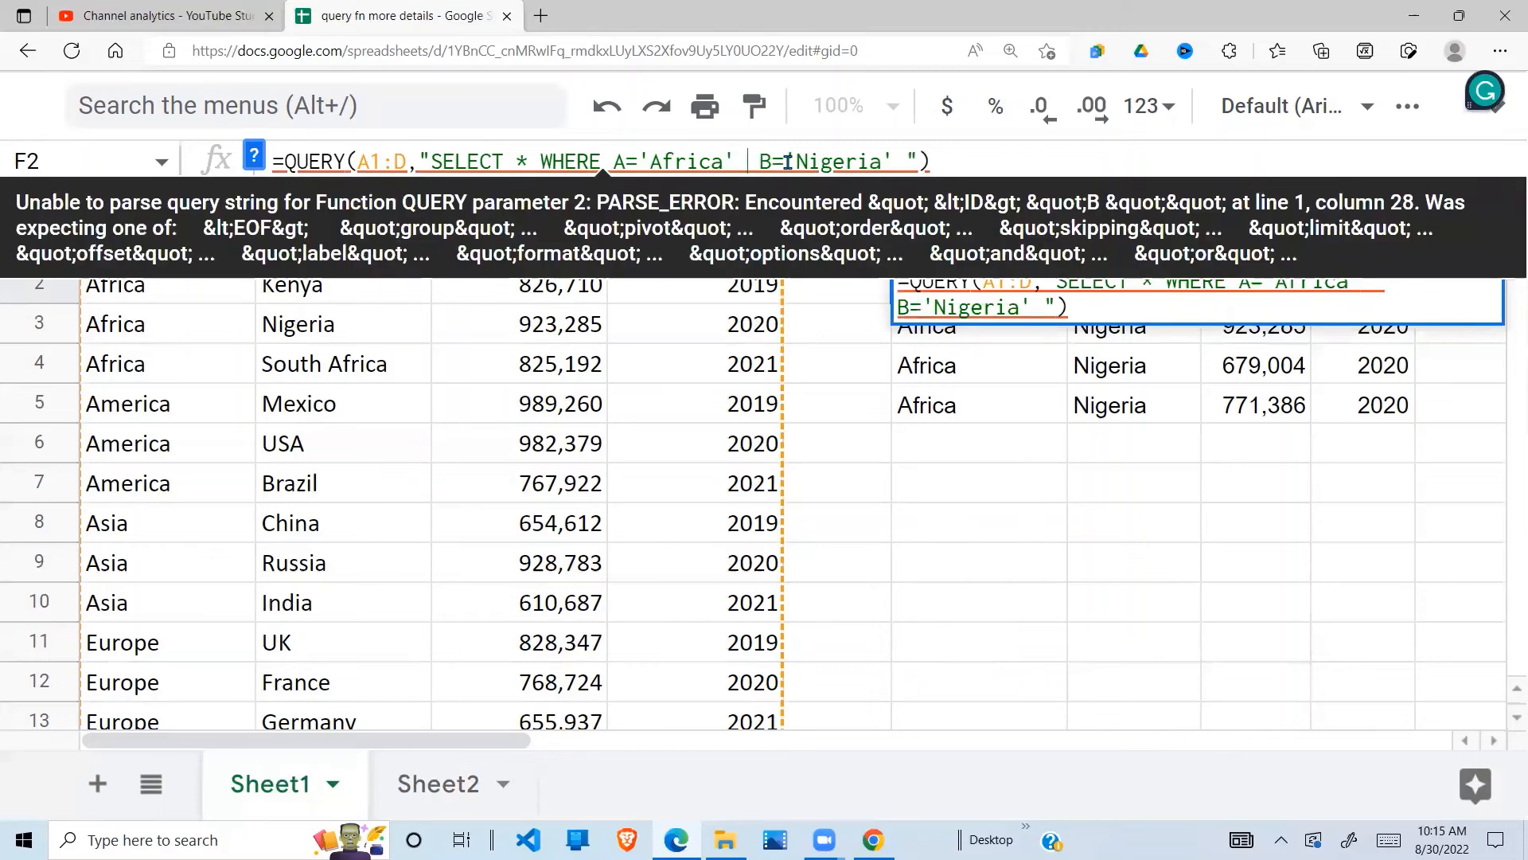
{"action": "type", "text": "or"}
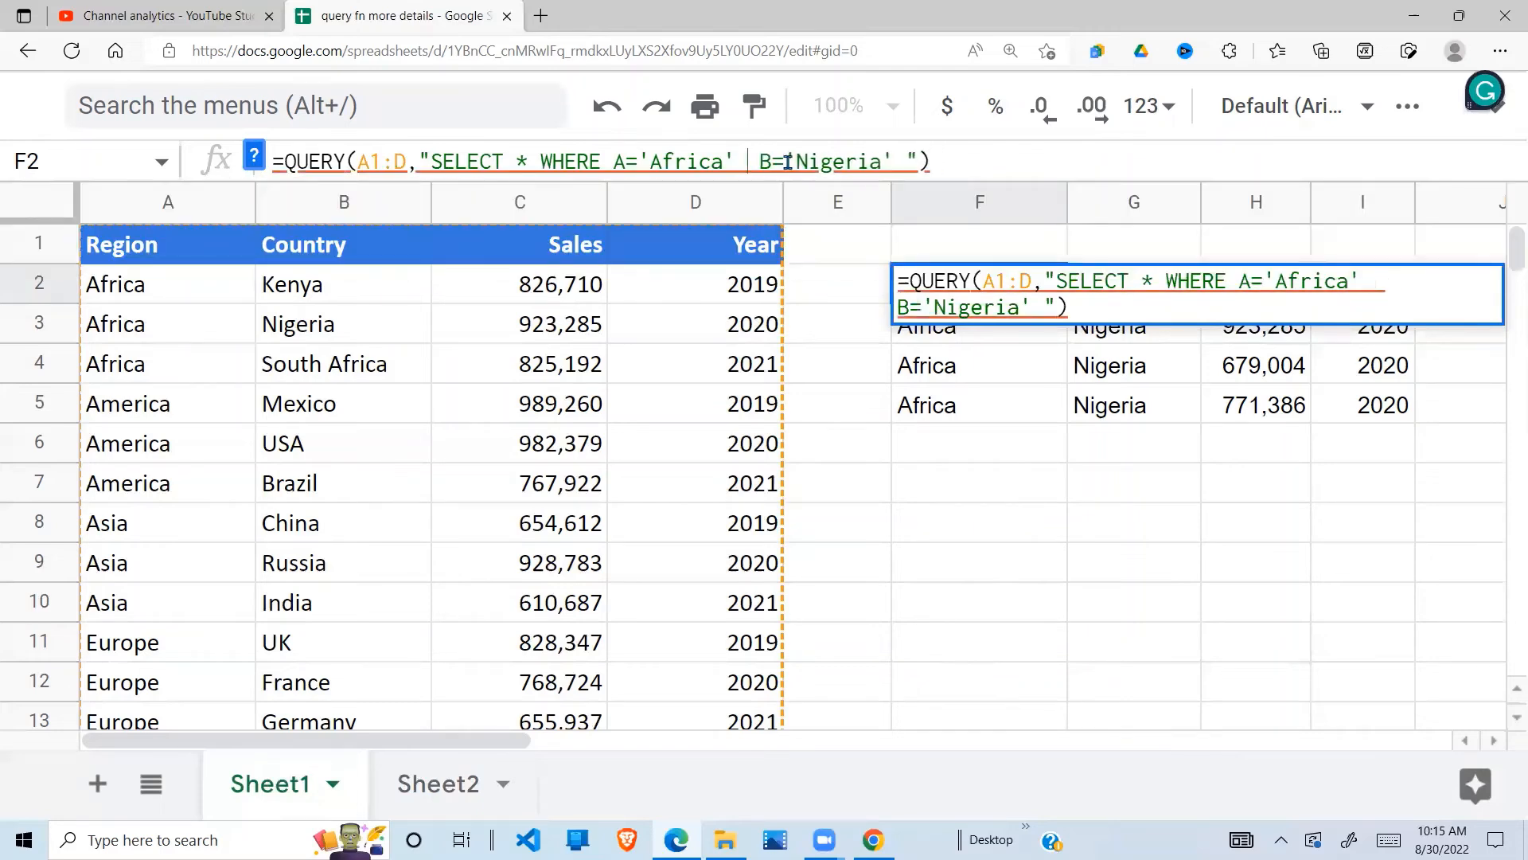
{"action": "type", "text": "OR"}
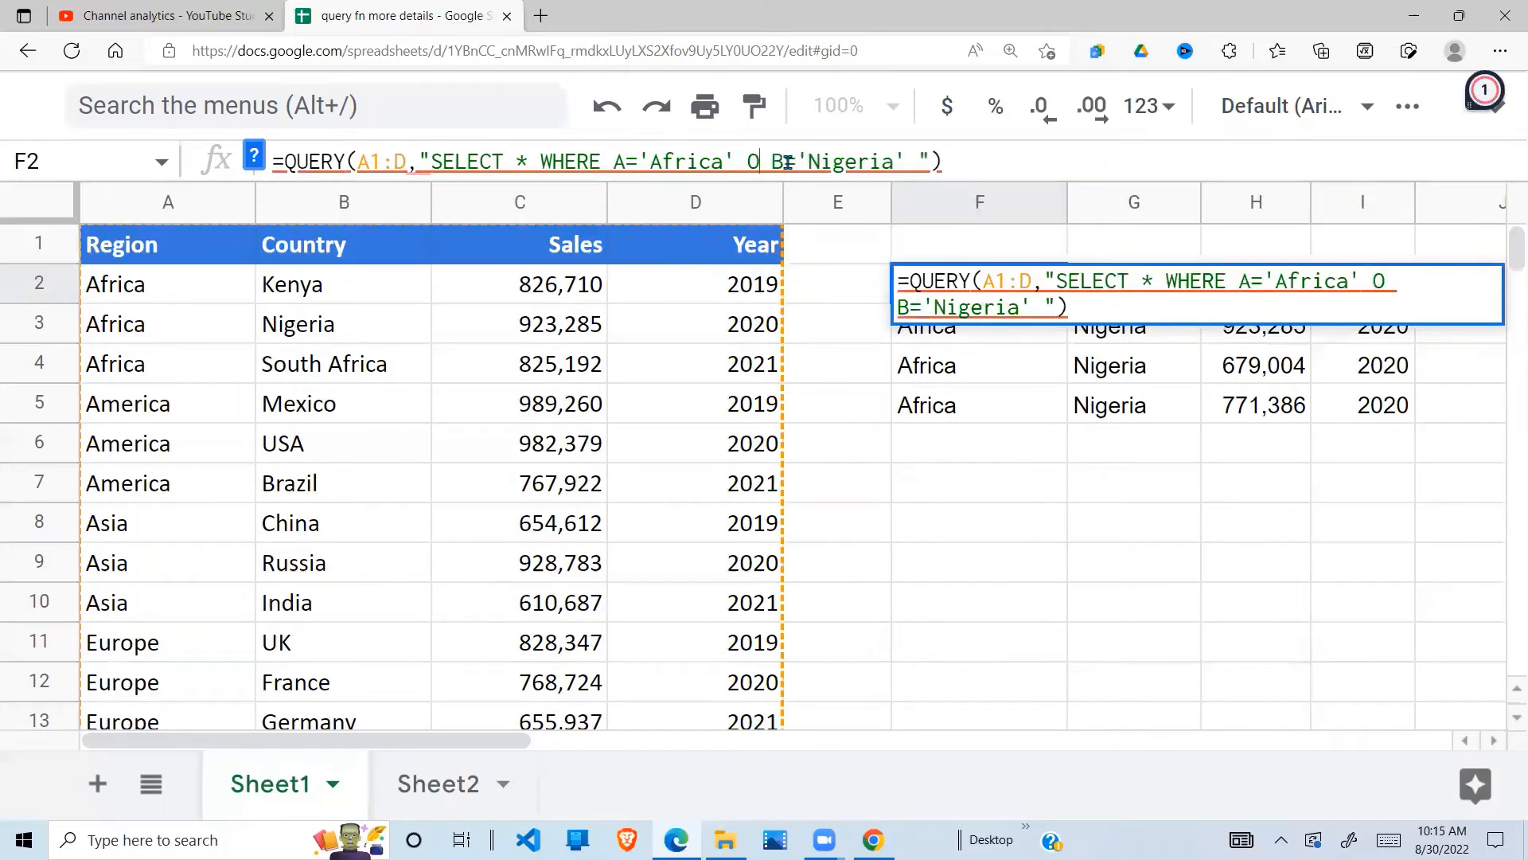
{"action": "left_click", "coordinate": [794, 162]}
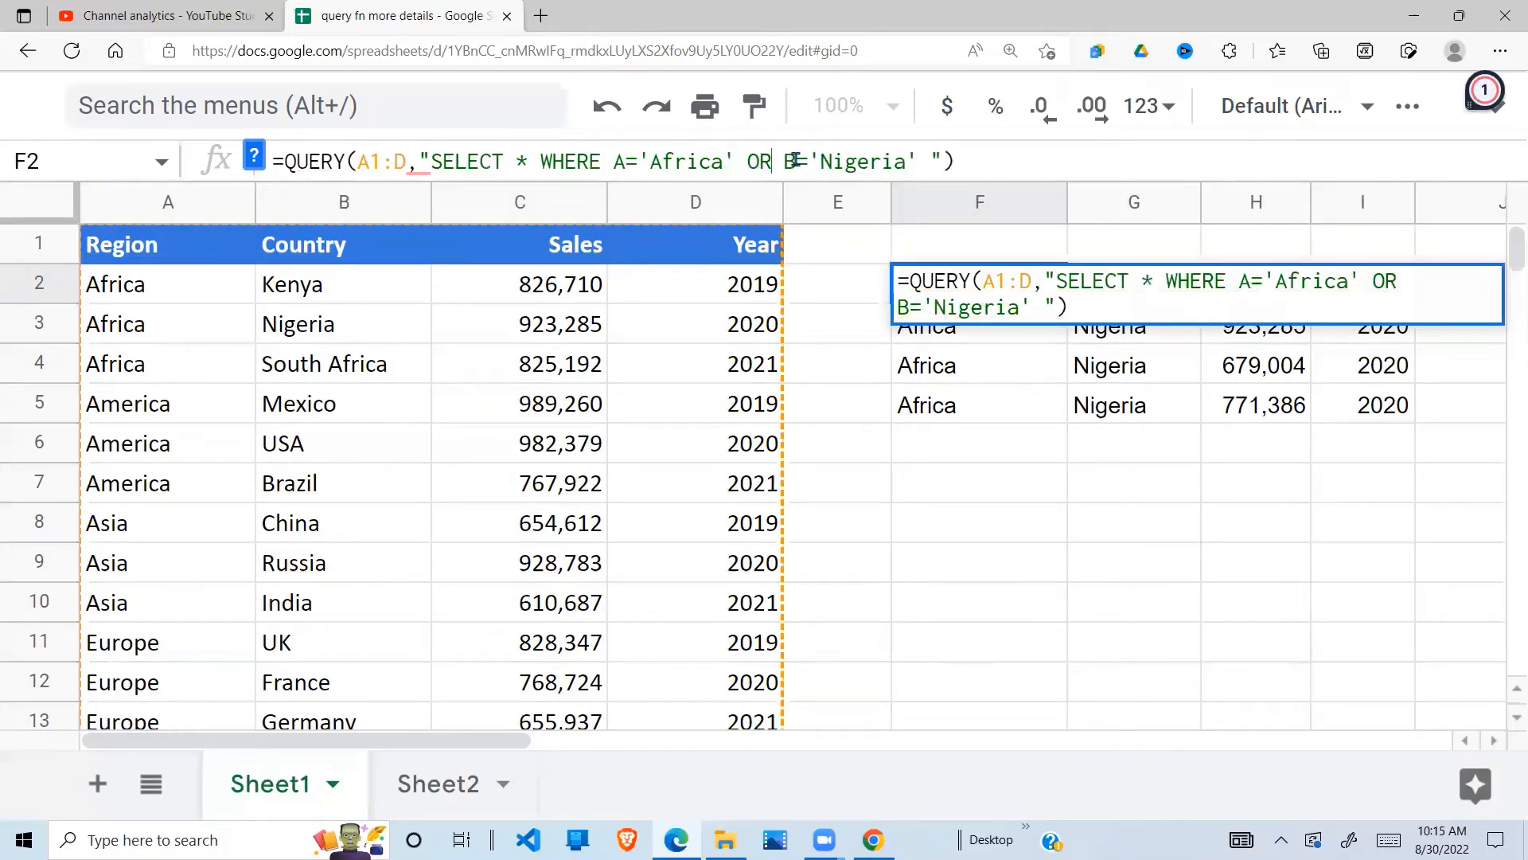
{"action": "key", "text": "BackSpace"}
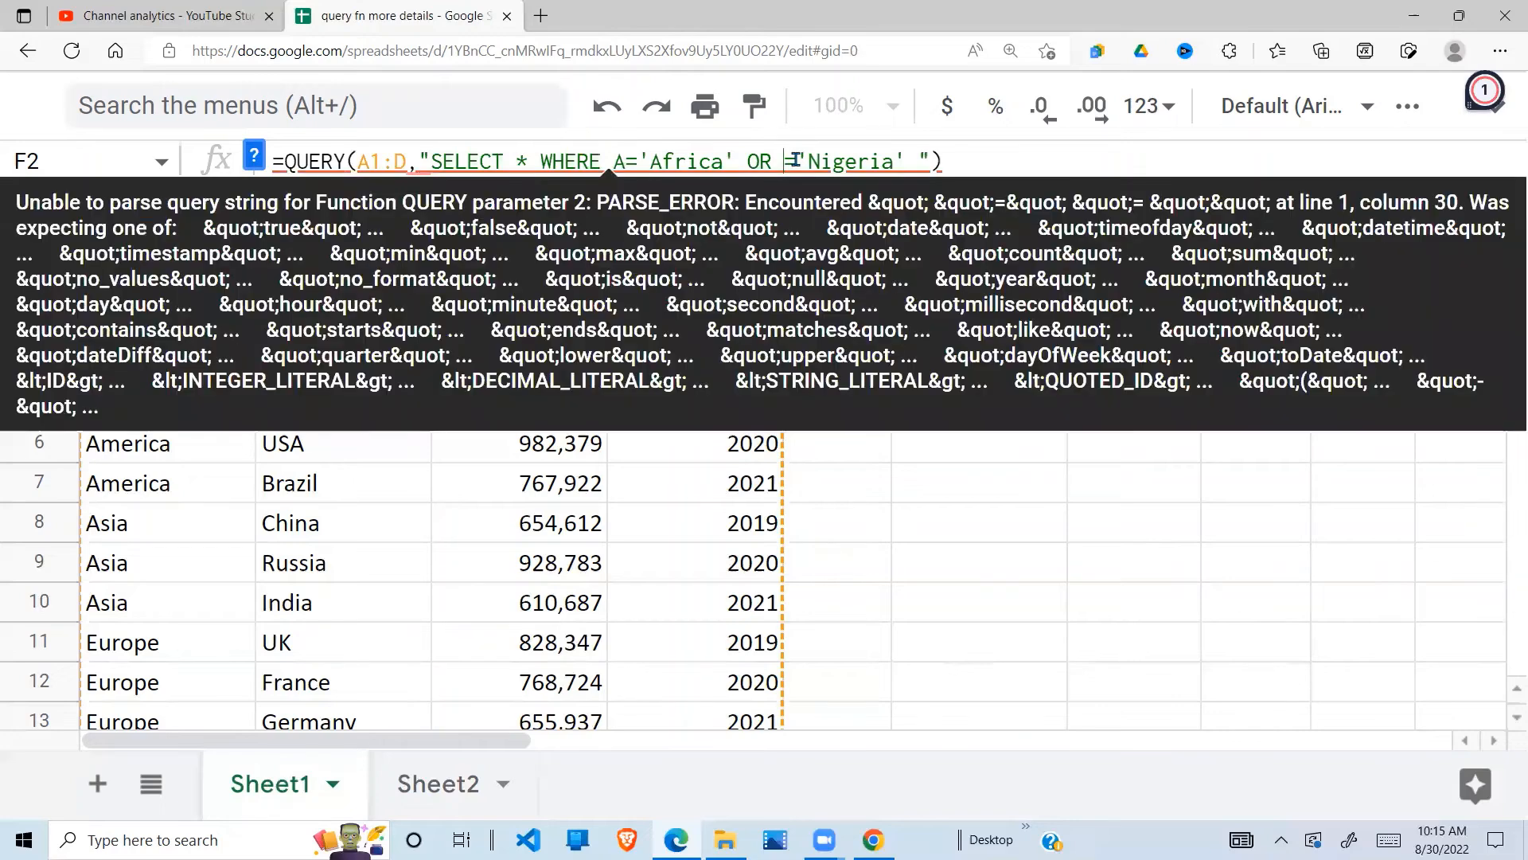
{"action": "type", "text": "A"}
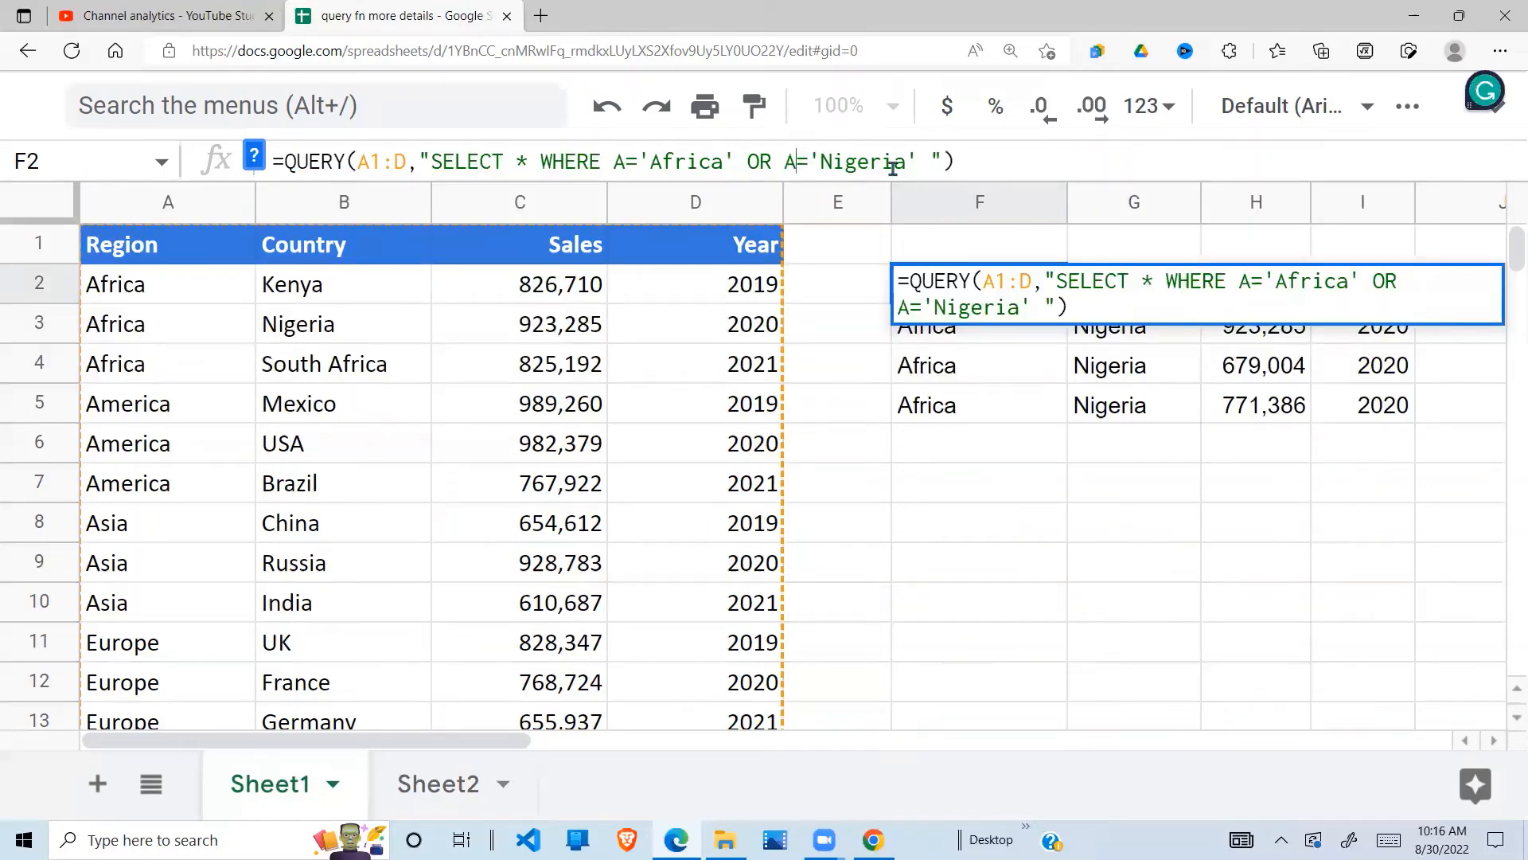
Step: Set the second criterion in F2's query to 'America', making it "SELECT * WHERE A='Africa' OR A='America' "
{"action": "key", "text": "BackSpace"}
{"action": "key", "text": "BackSpace"}
{"action": "key", "text": "BackSpace"}
{"action": "key", "text": "BackSpace"}
{"action": "key", "text": "BackSpace"}
{"action": "key", "text": "BackSpace"}
{"action": "key", "text": "BackSpace"}
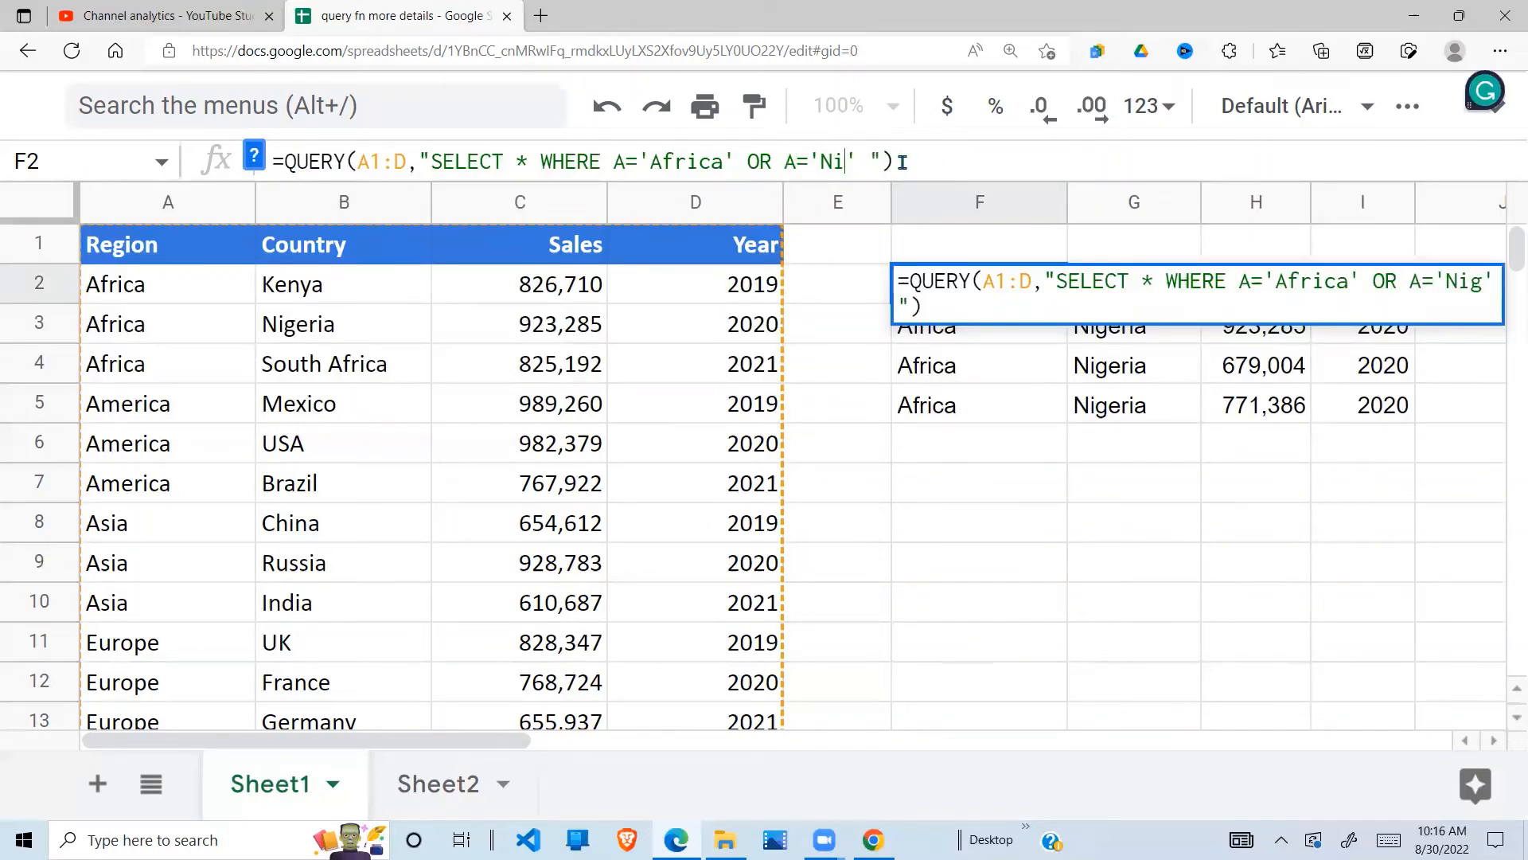
{"action": "type", "text": "America"}
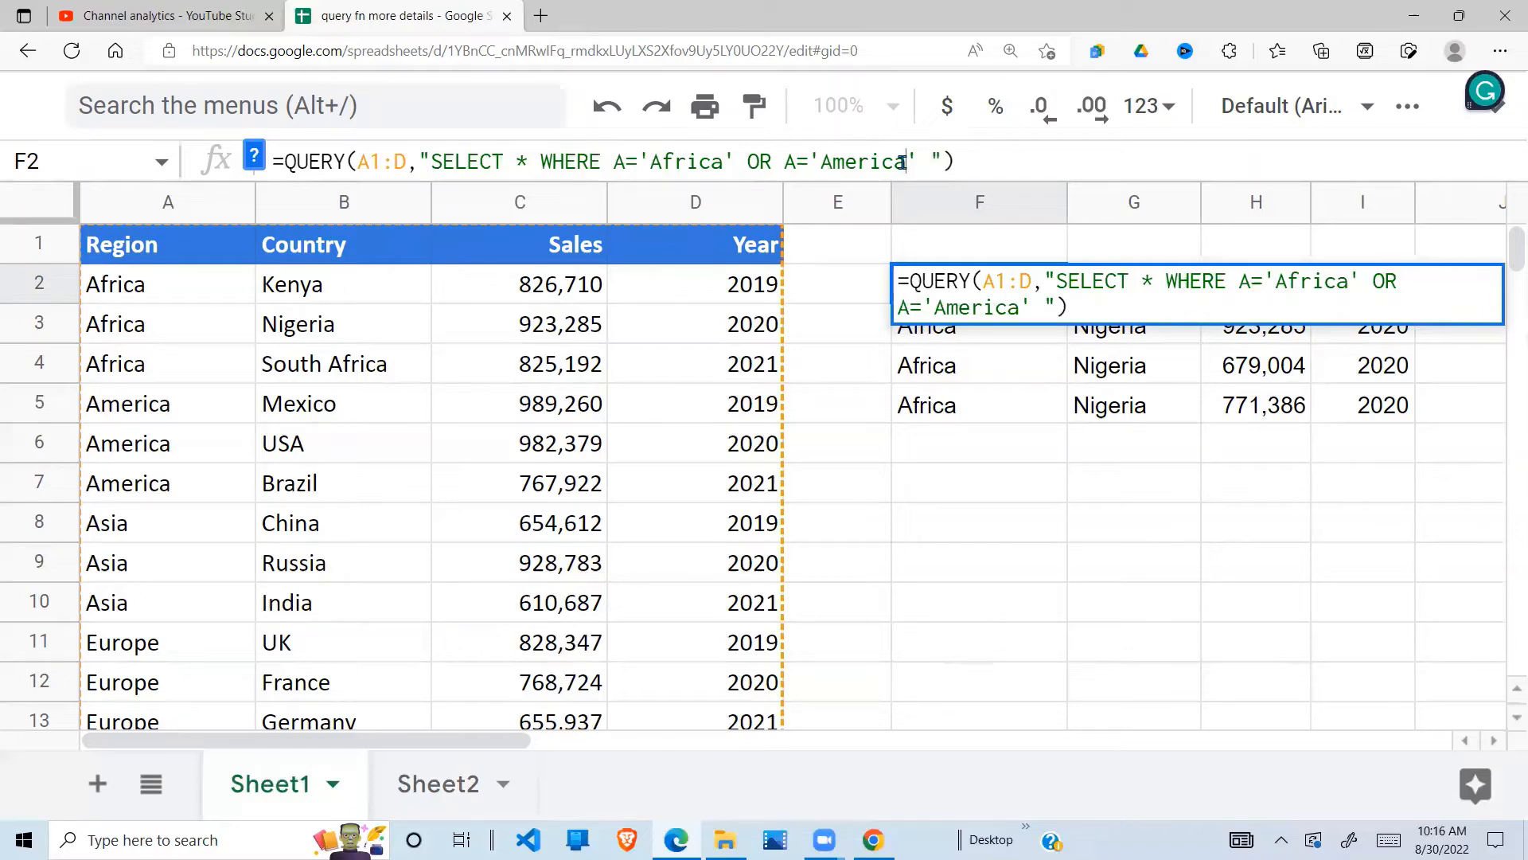
{"action": "key", "text": "Return"}
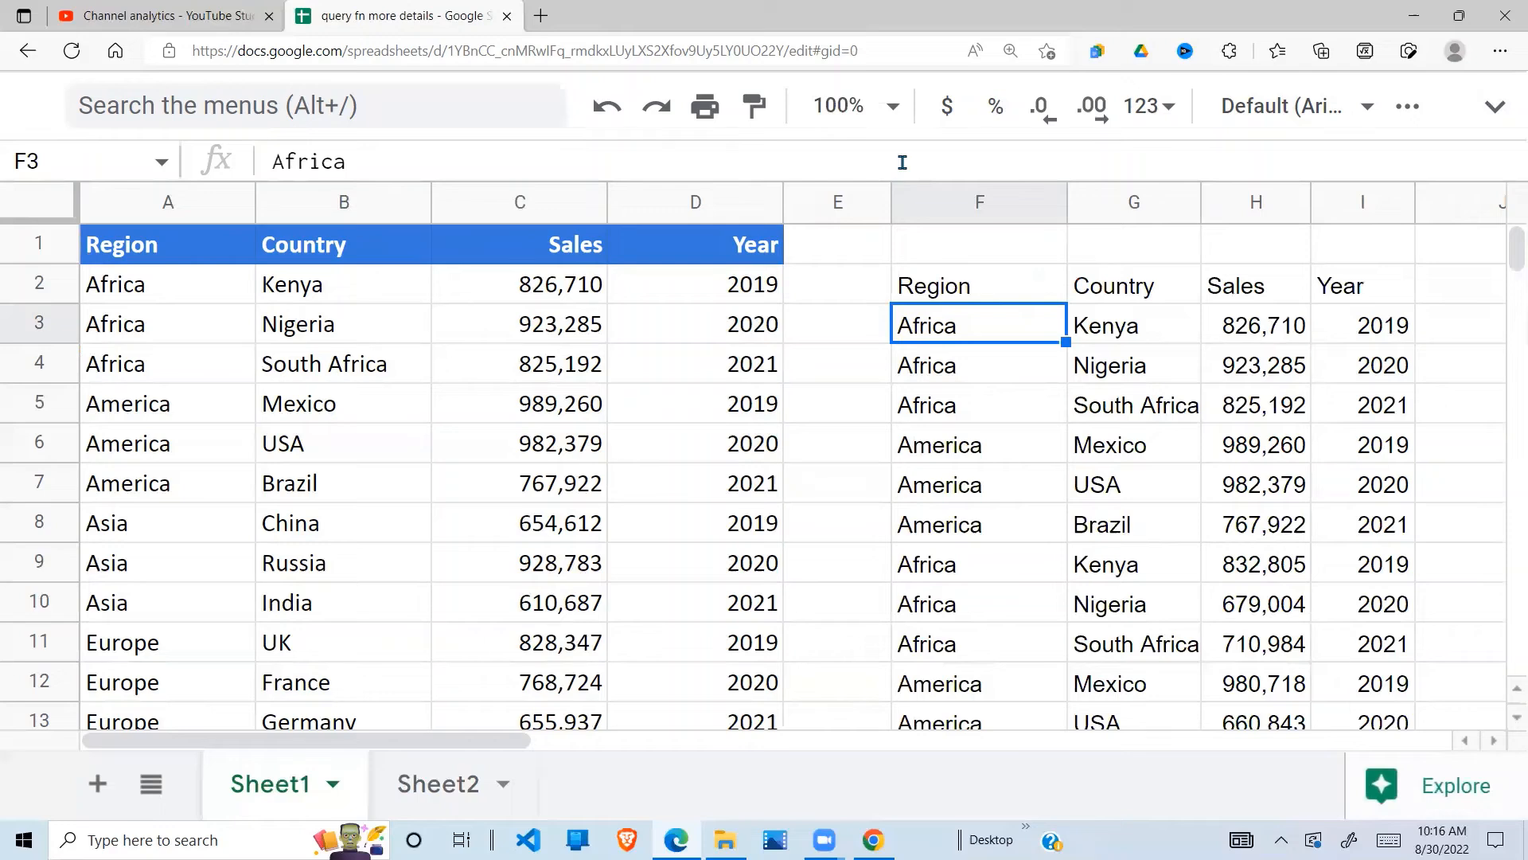
Step: Review the Region values returned by F2's OR query down to the end of the results
{"action": "key", "text": "Down"}
{"action": "key", "text": "Down"}
{"action": "key", "text": "Down"}
{"action": "key", "text": "Down"}
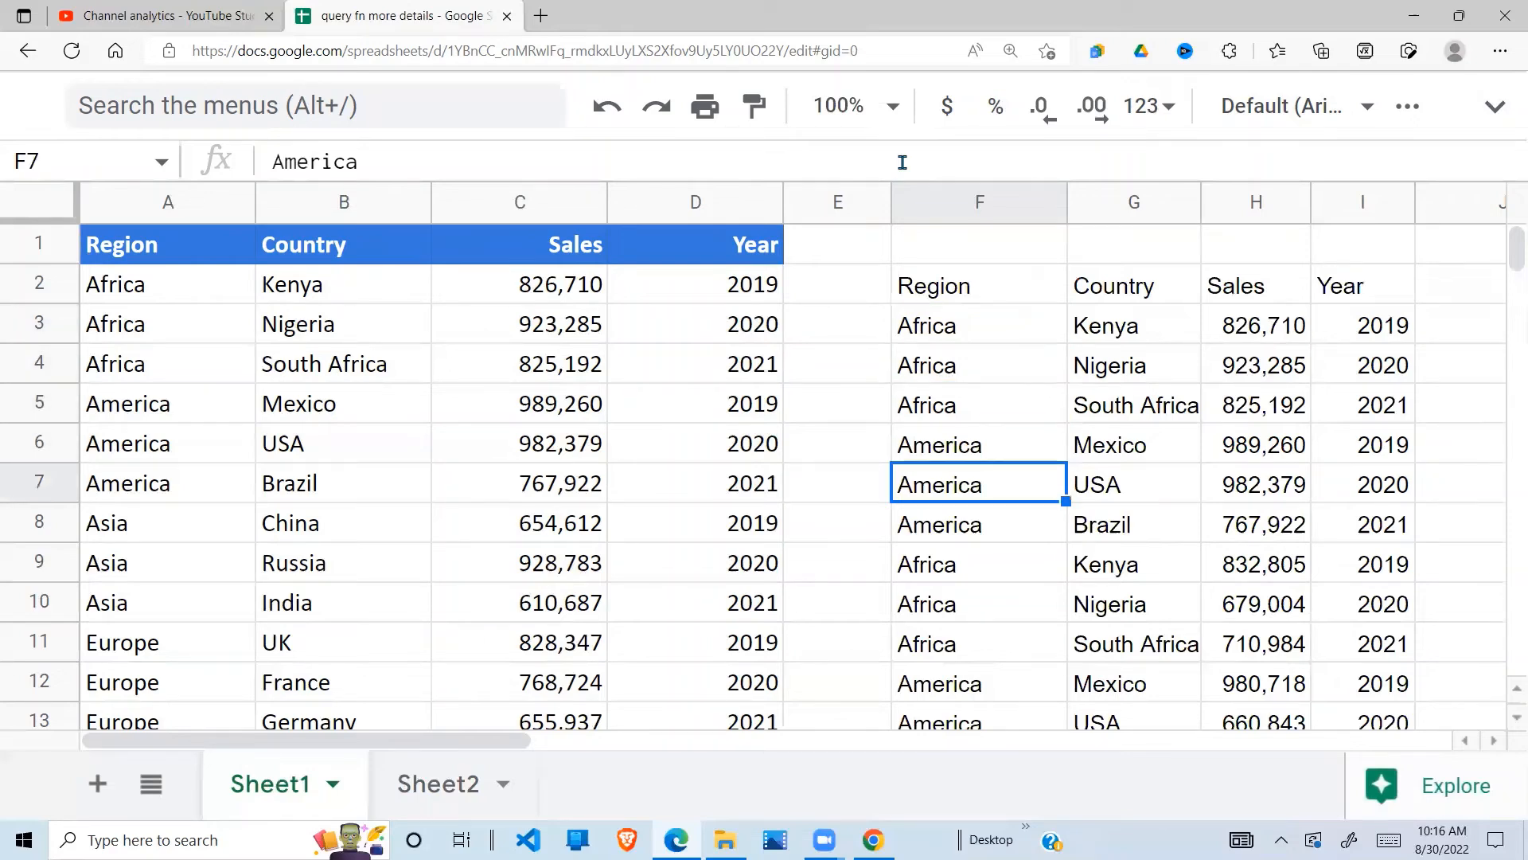
{"action": "key", "text": "Up"}
{"action": "left_click_drag", "start_coordinate": [965, 331], "coordinate": [1000, 556]}
{"action": "left_click", "coordinate": [1005, 541]}
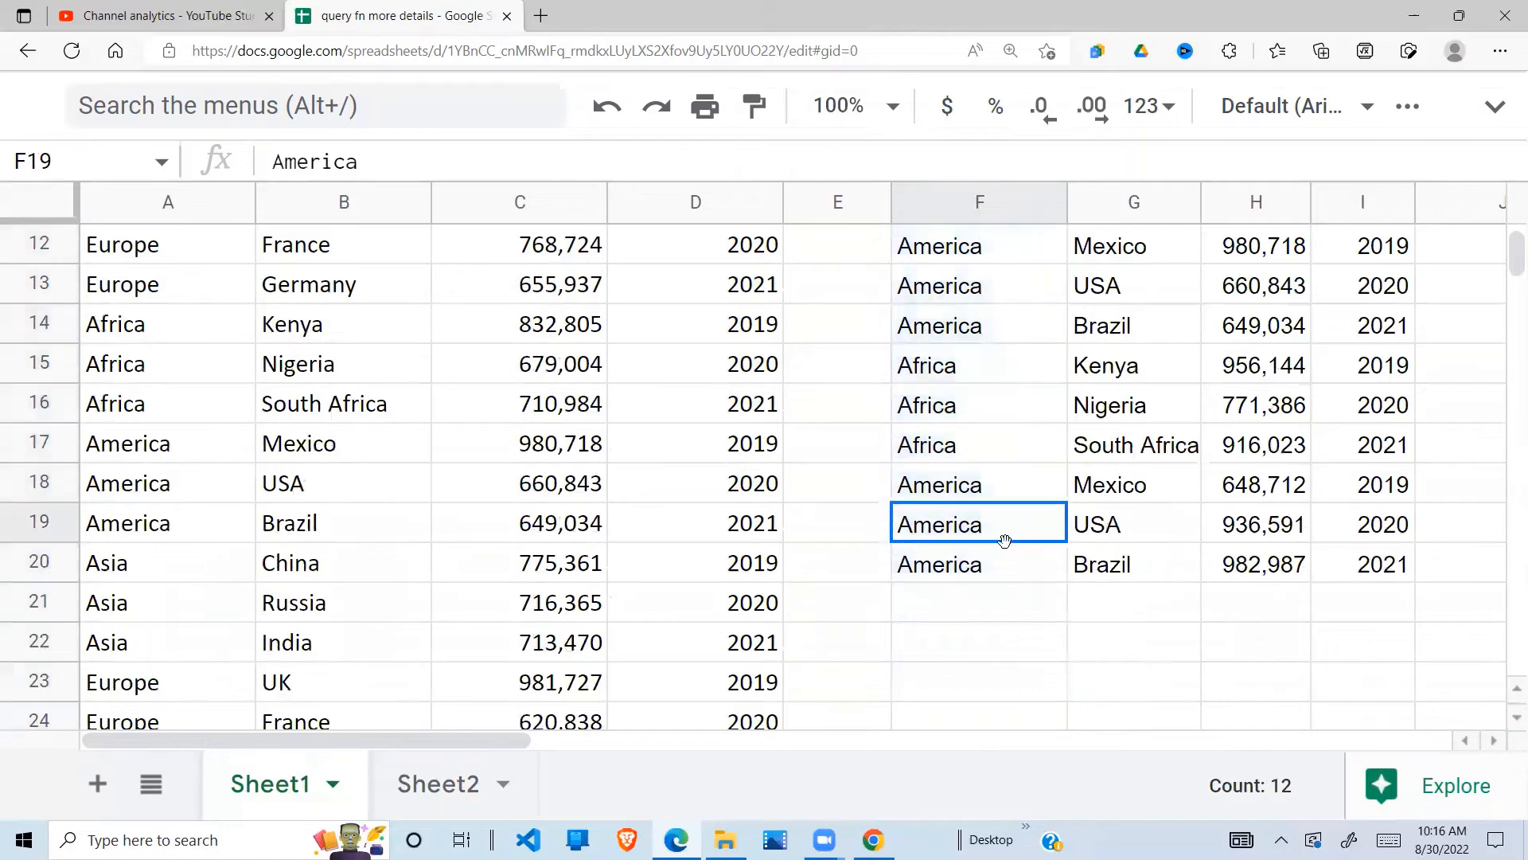
{"action": "key", "text": "Up"}
{"action": "key", "text": "Up"}
{"action": "key", "text": "Up"}
{"action": "key", "text": "Up"}
{"action": "key", "text": "Up"}
{"action": "key", "text": "Up"}
{"action": "key", "text": "Up"}
{"action": "key", "text": "Up"}
{"action": "key", "text": "Up"}
{"action": "key", "text": "Up"}
{"action": "key", "text": "Up"}
{"action": "key", "text": "Up"}
{"action": "key", "text": "Up"}
{"action": "key", "text": "Up"}
{"action": "key", "text": "Up"}
{"action": "key", "text": "Up"}
{"action": "key", "text": "Up"}
{"action": "key", "text": "Up"}
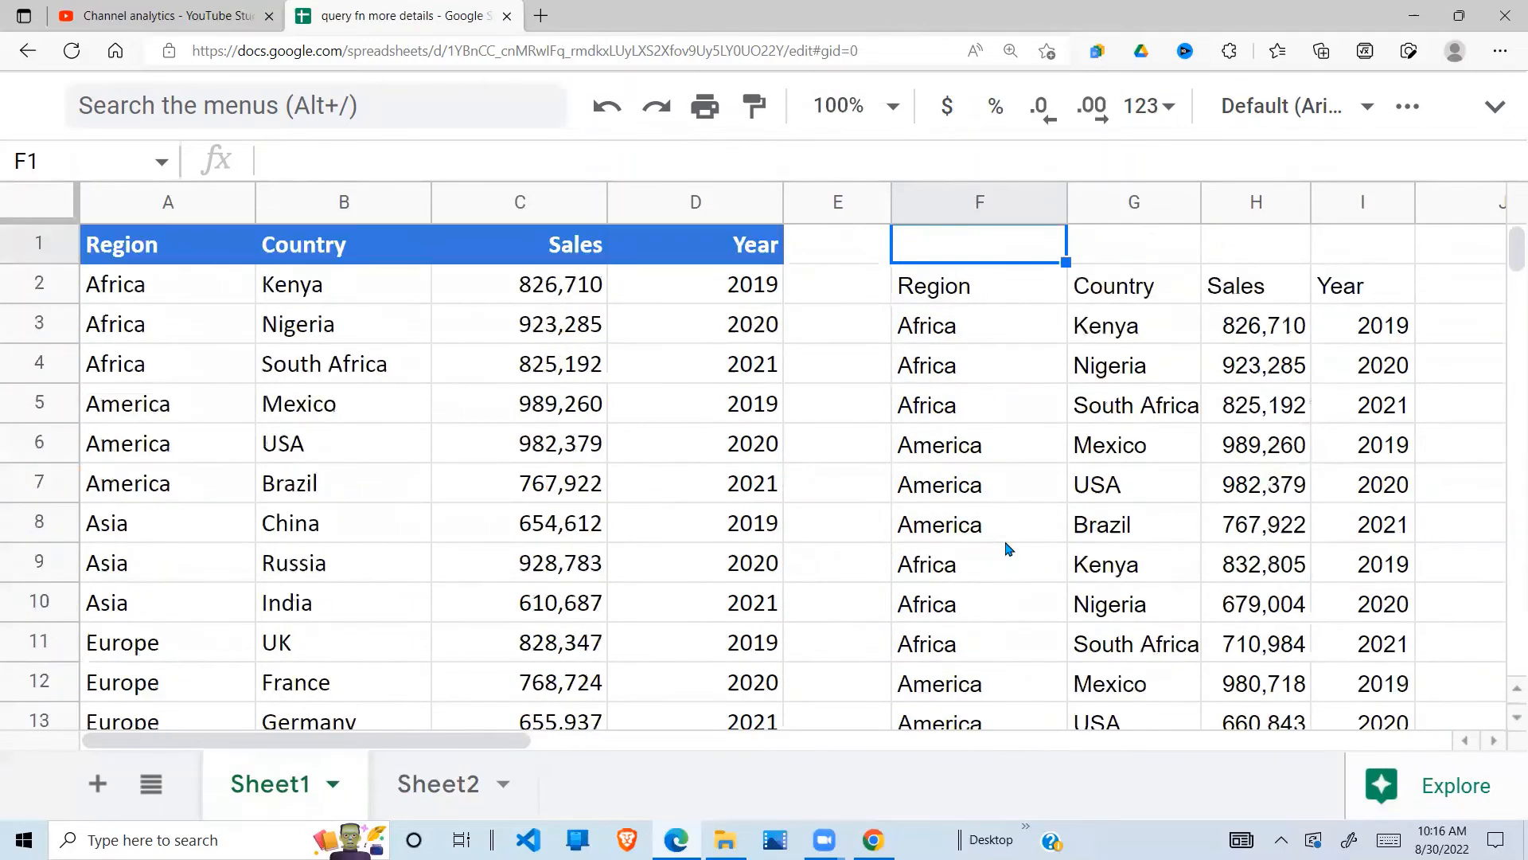
Step: Examine the A='Africa' and OR A='America' conditions in F2's query against the returned rows
{"action": "left_click", "coordinate": [961, 311]}
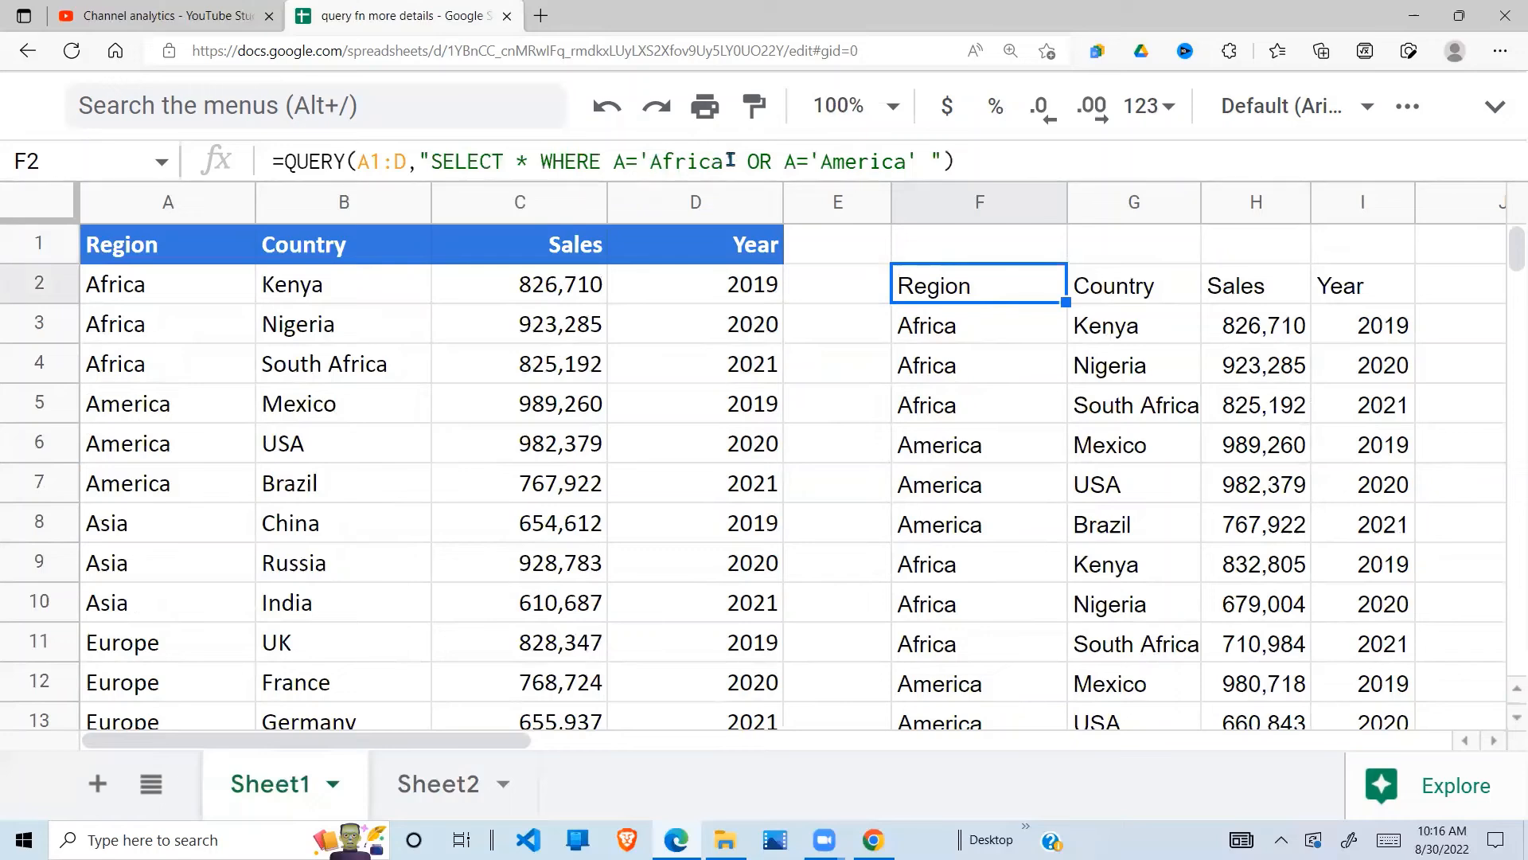
{"action": "left_click_drag", "start_coordinate": [731, 159], "coordinate": [613, 160]}
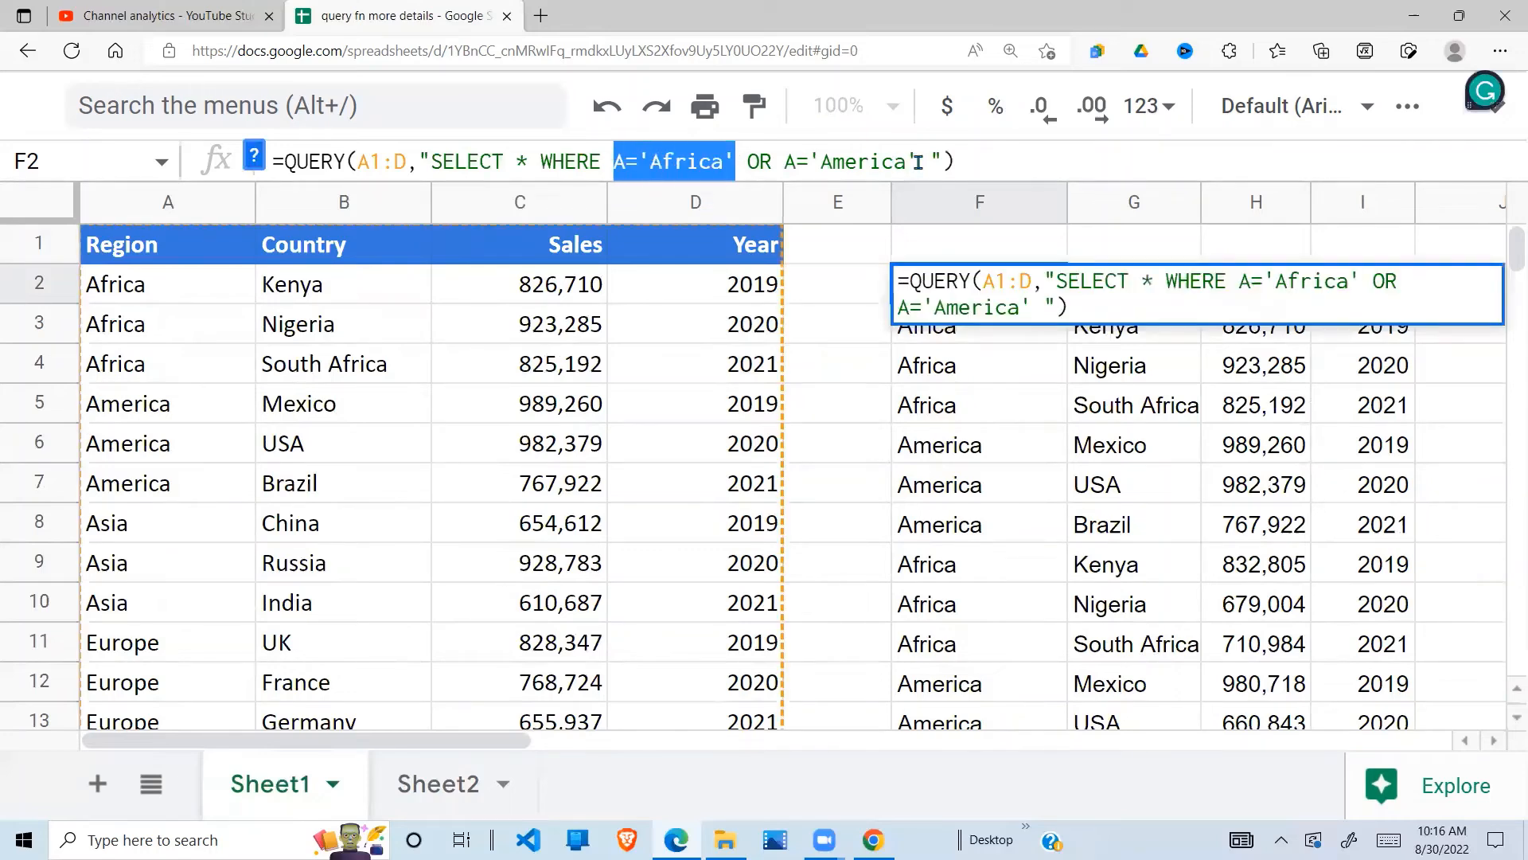
{"action": "left_click_drag", "start_coordinate": [917, 162], "coordinate": [736, 162]}
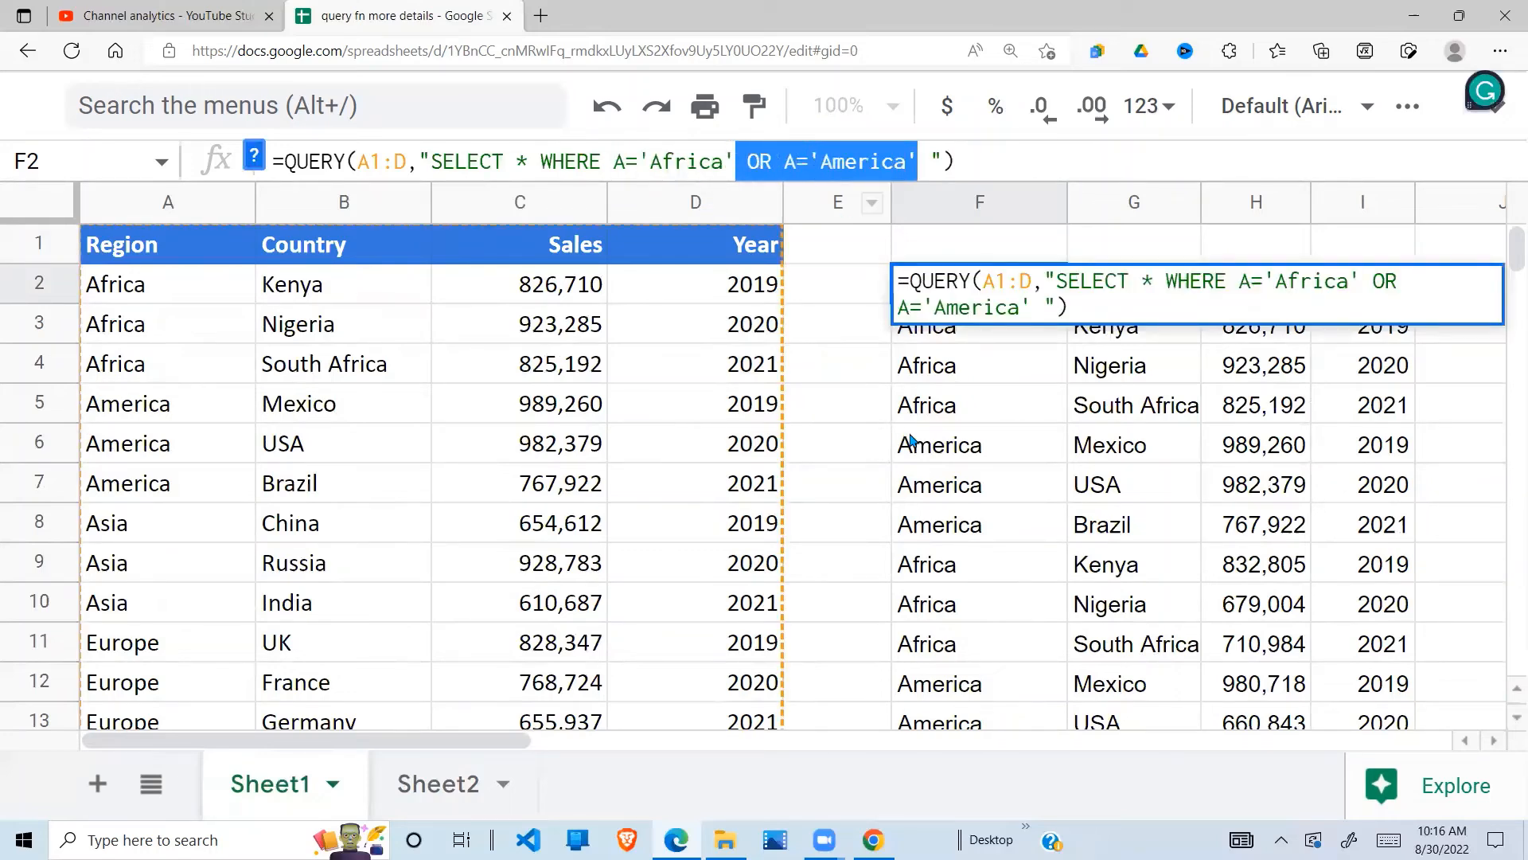
{"action": "key", "text": "BackSpace"}
{"action": "key", "text": "Escape"}
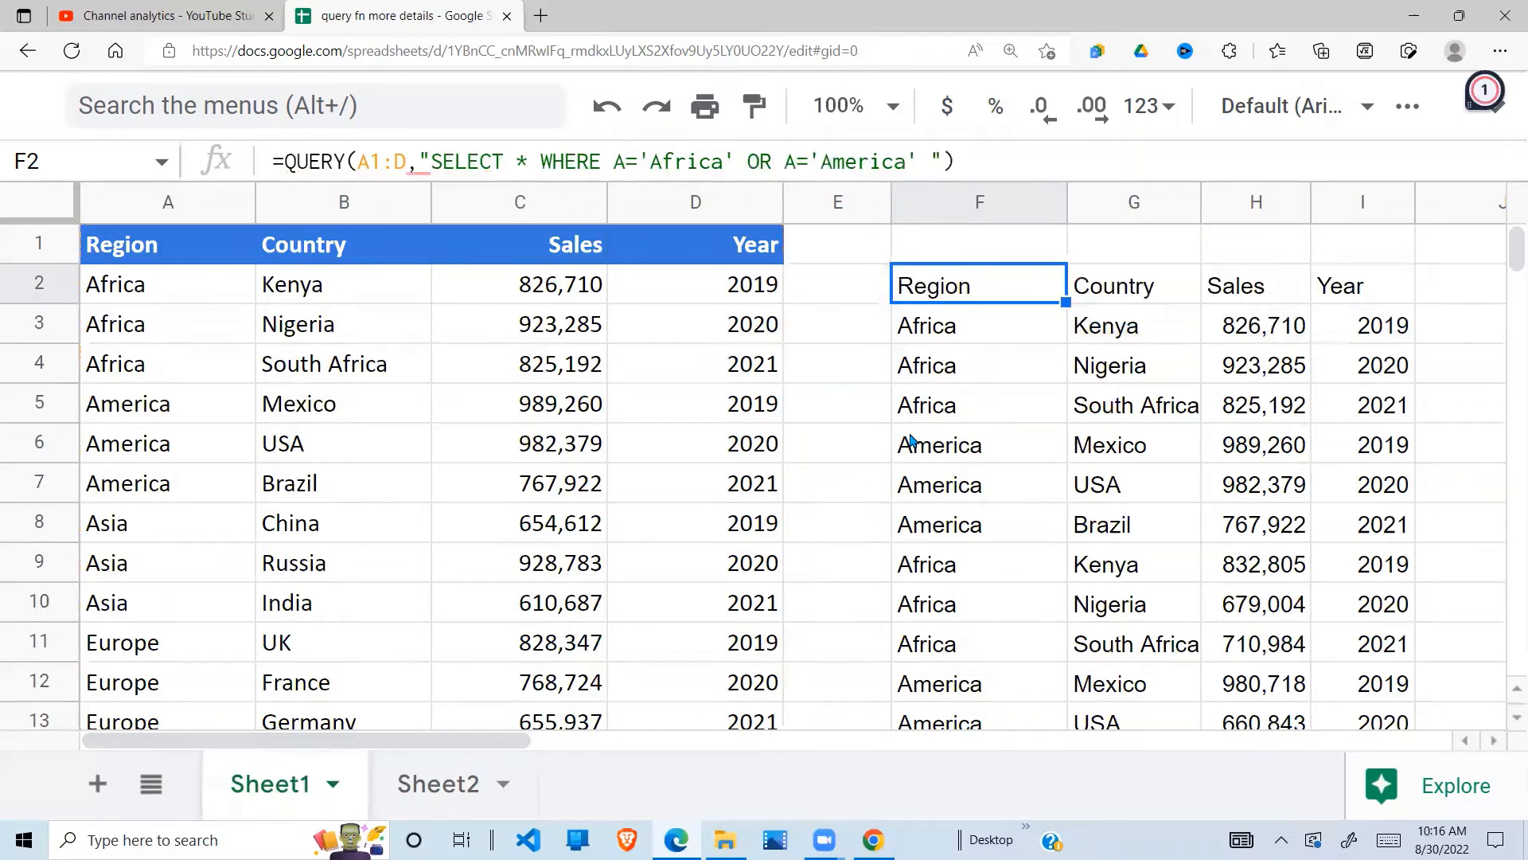
{"action": "left_click", "coordinate": [1027, 457]}
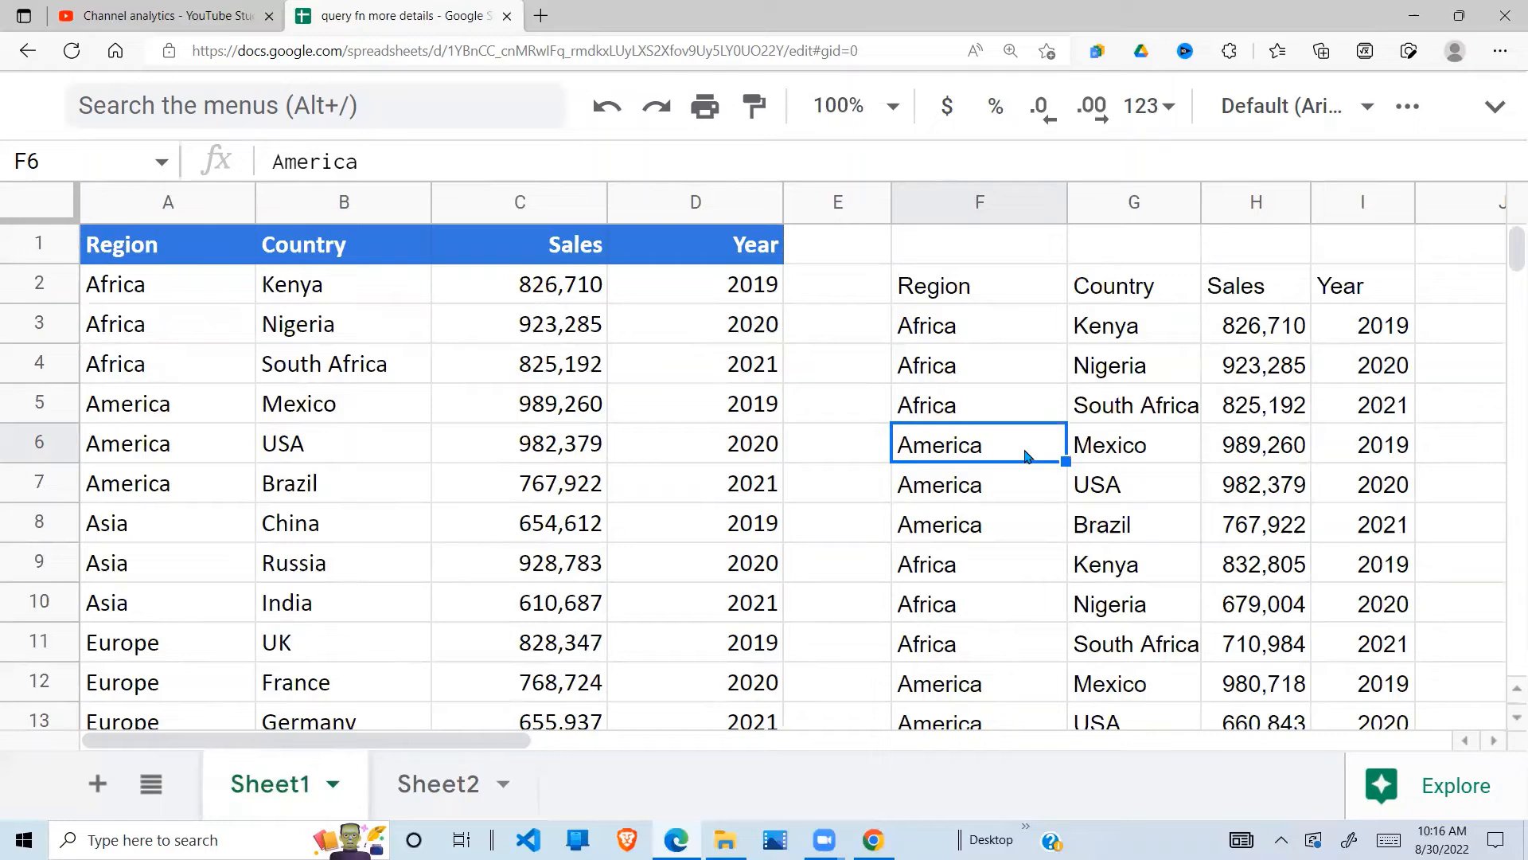
Step: Replace the first condition in F2's query with D=2019
{"action": "left_click", "coordinate": [1021, 283]}
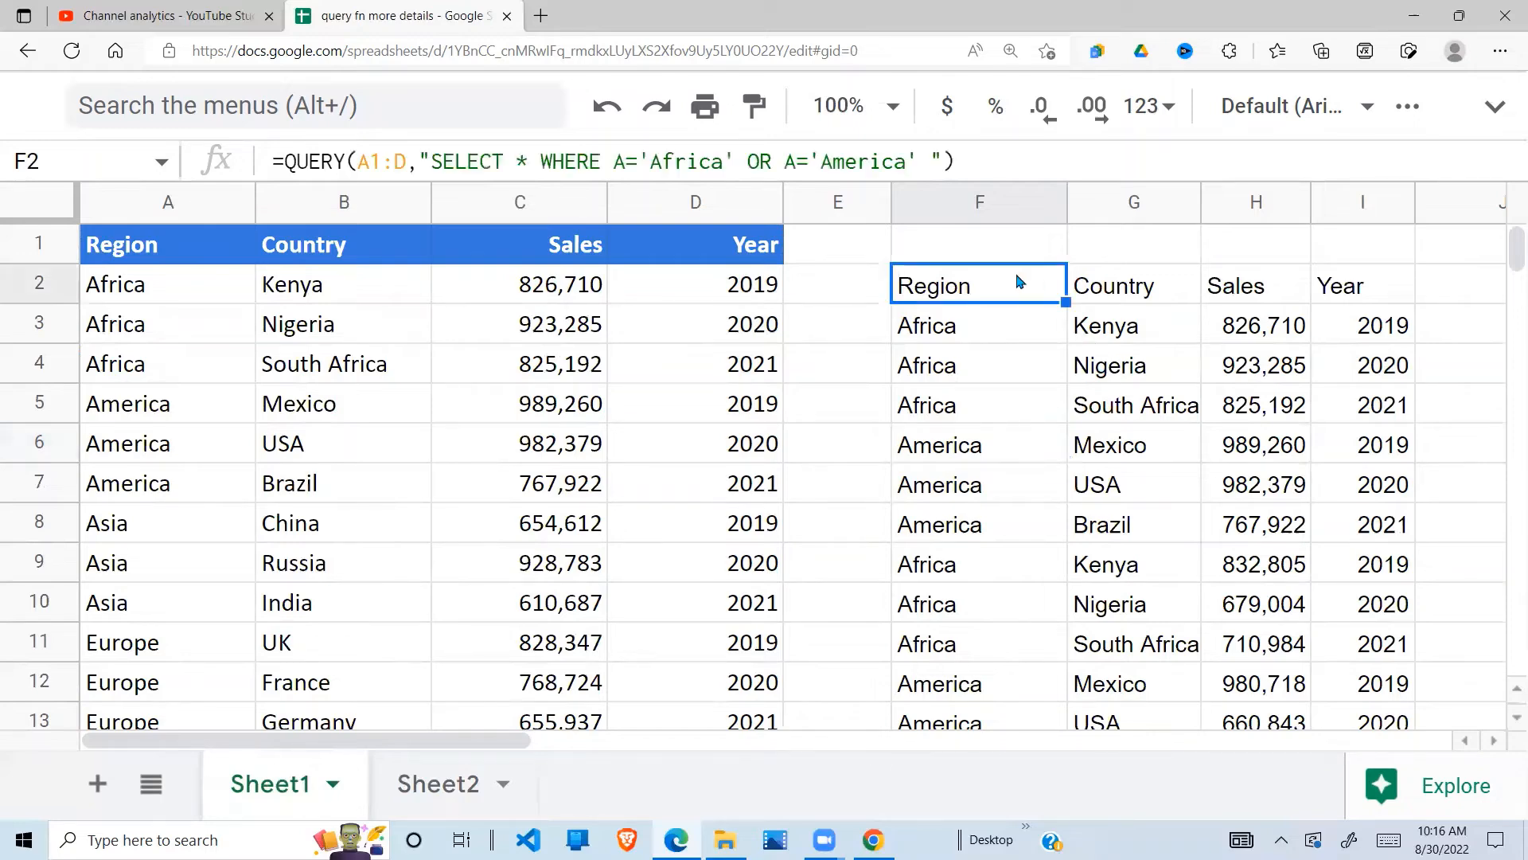
{"action": "left_click", "coordinate": [629, 162]}
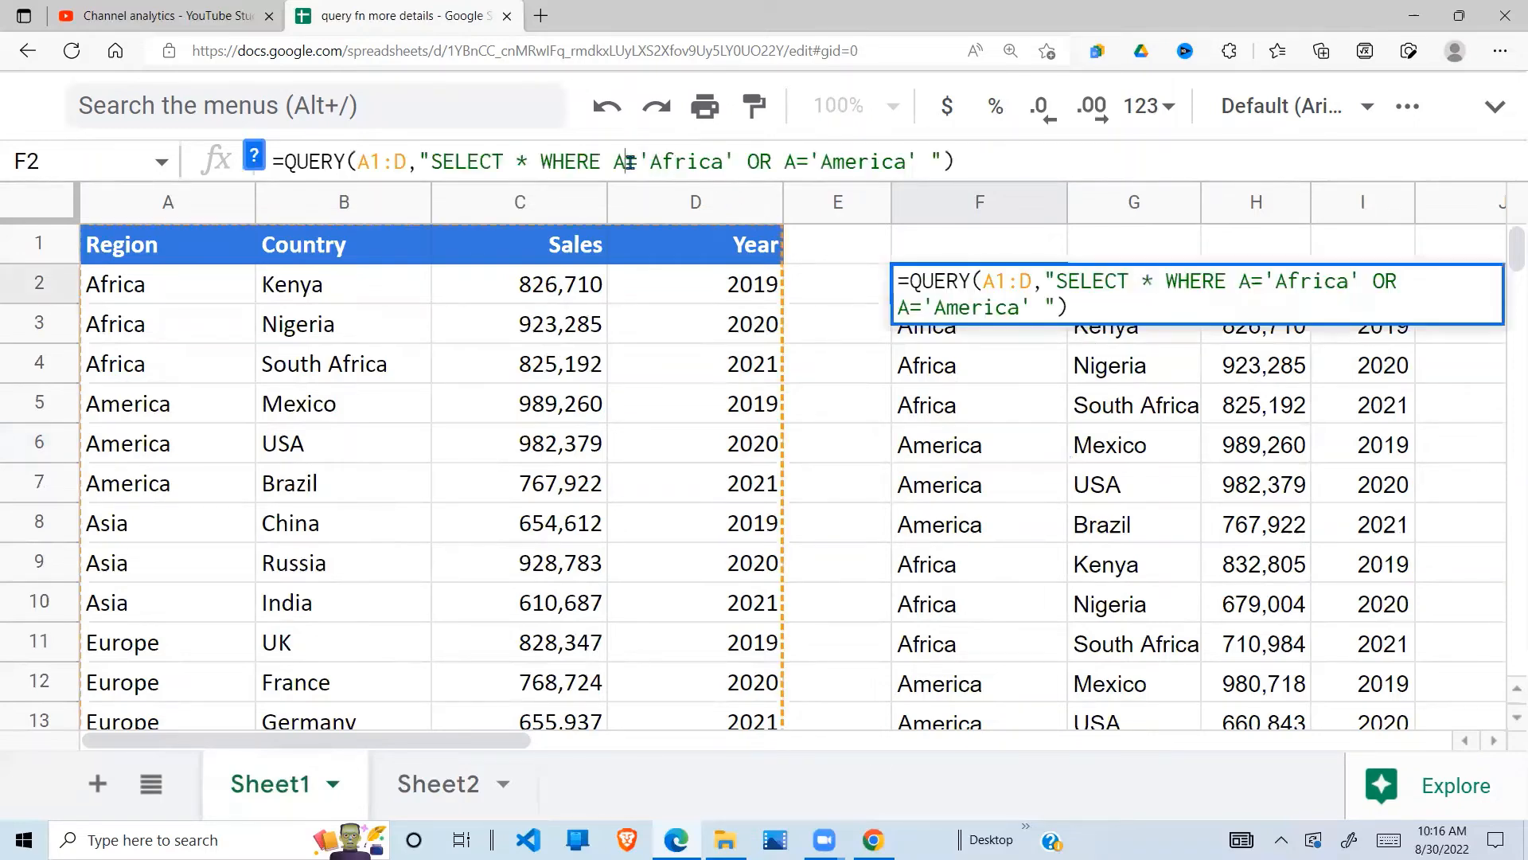
{"action": "key", "text": "BackSpace"}
{"action": "type", "text": "D"}
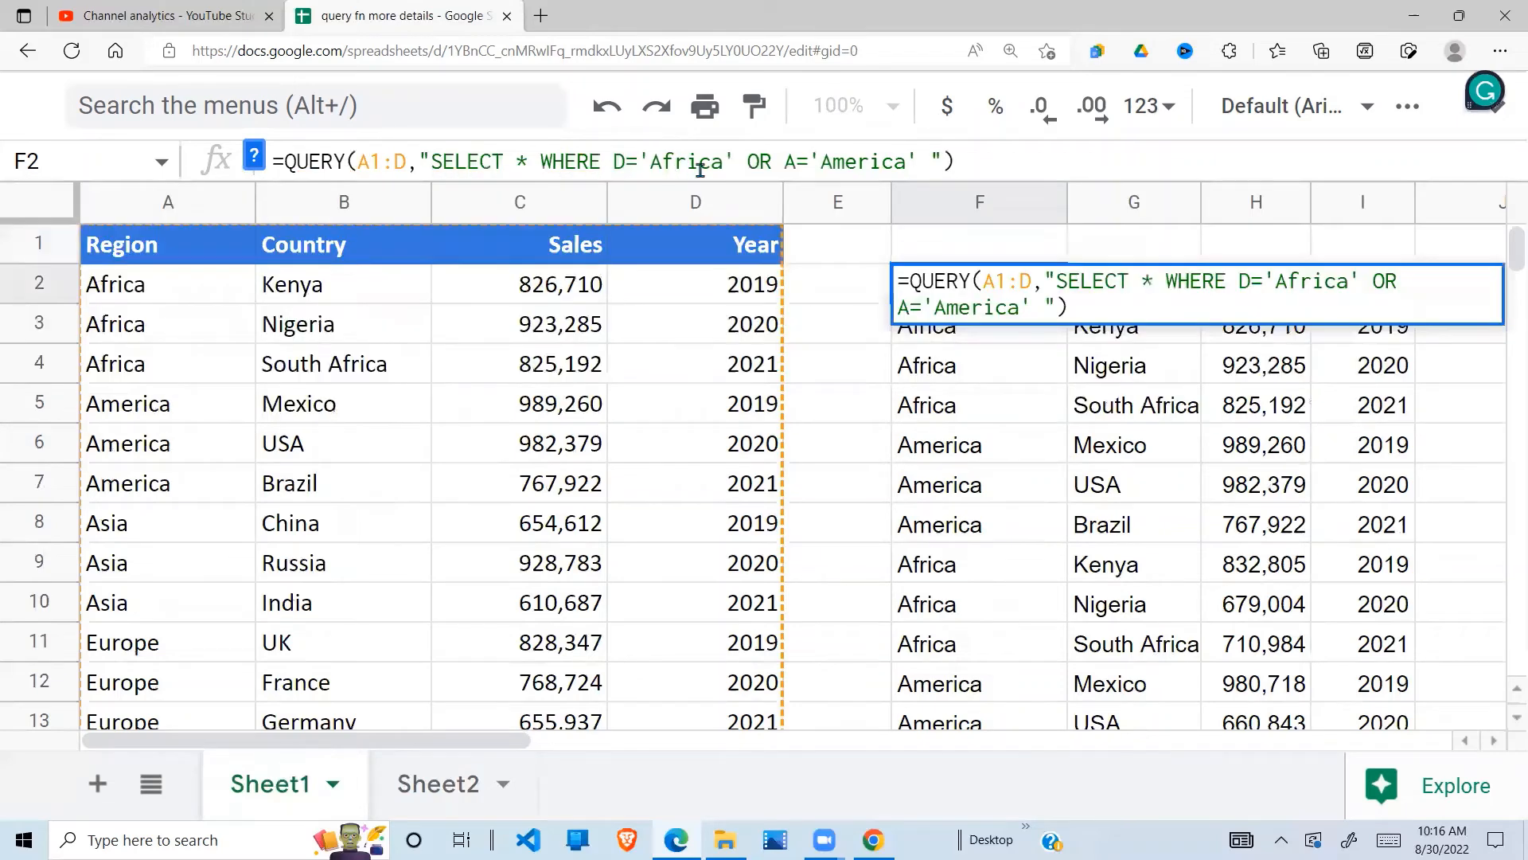
{"action": "key", "text": "BackSpace"}
{"action": "key", "text": "BackSpace"}
{"action": "key", "text": "BackSpace"}
{"action": "key", "text": "BackSpace"}
{"action": "key", "text": "BackSpace"}
{"action": "key", "text": "BackSpace"}
{"action": "key", "text": "BackSpace"}
{"action": "key", "text": "BackSpace"}
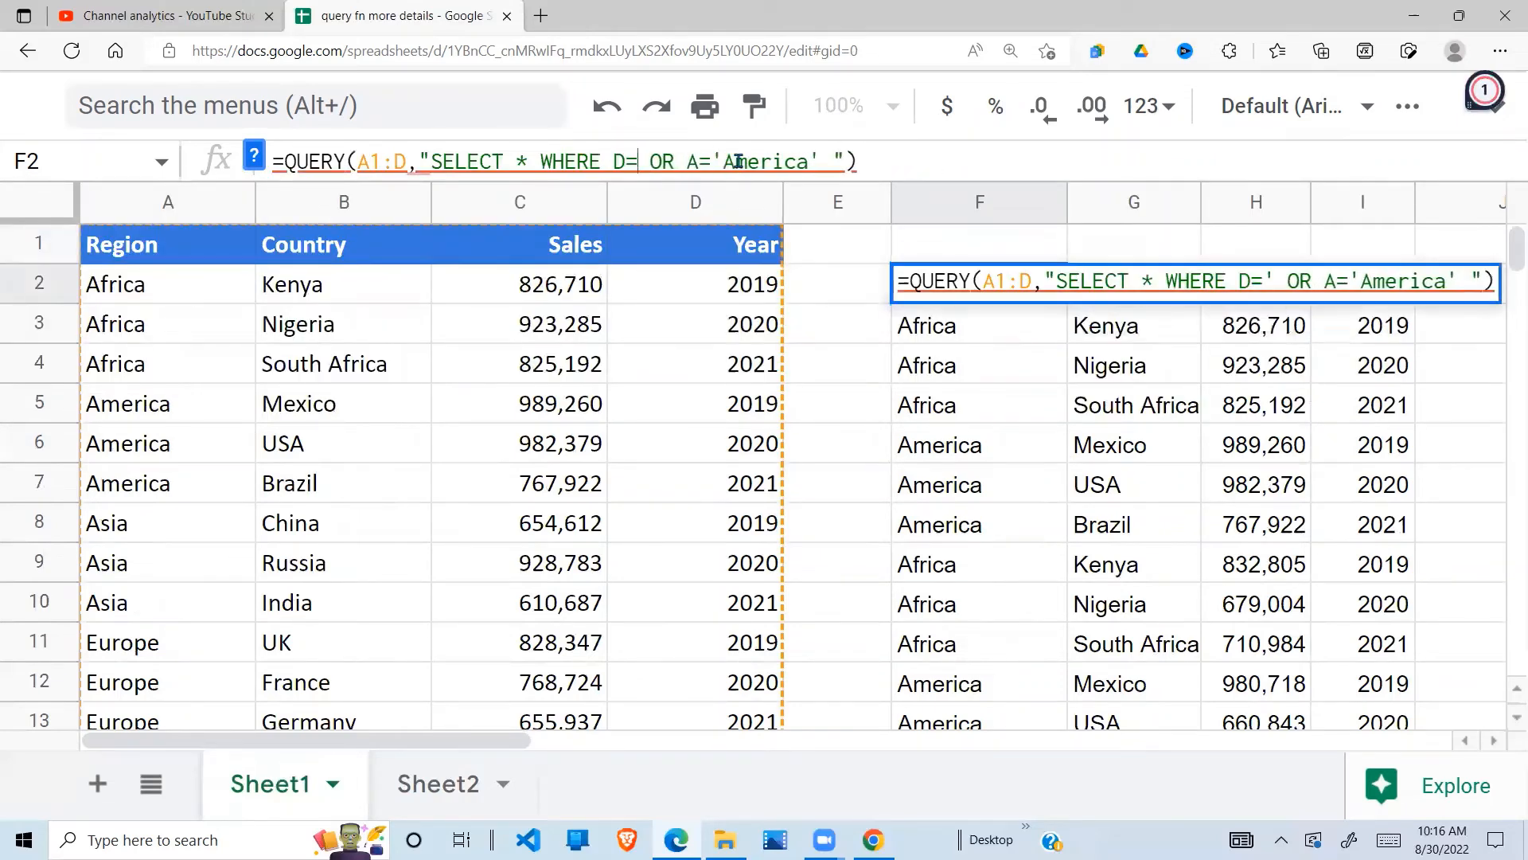
{"action": "type", "text": "2019"}
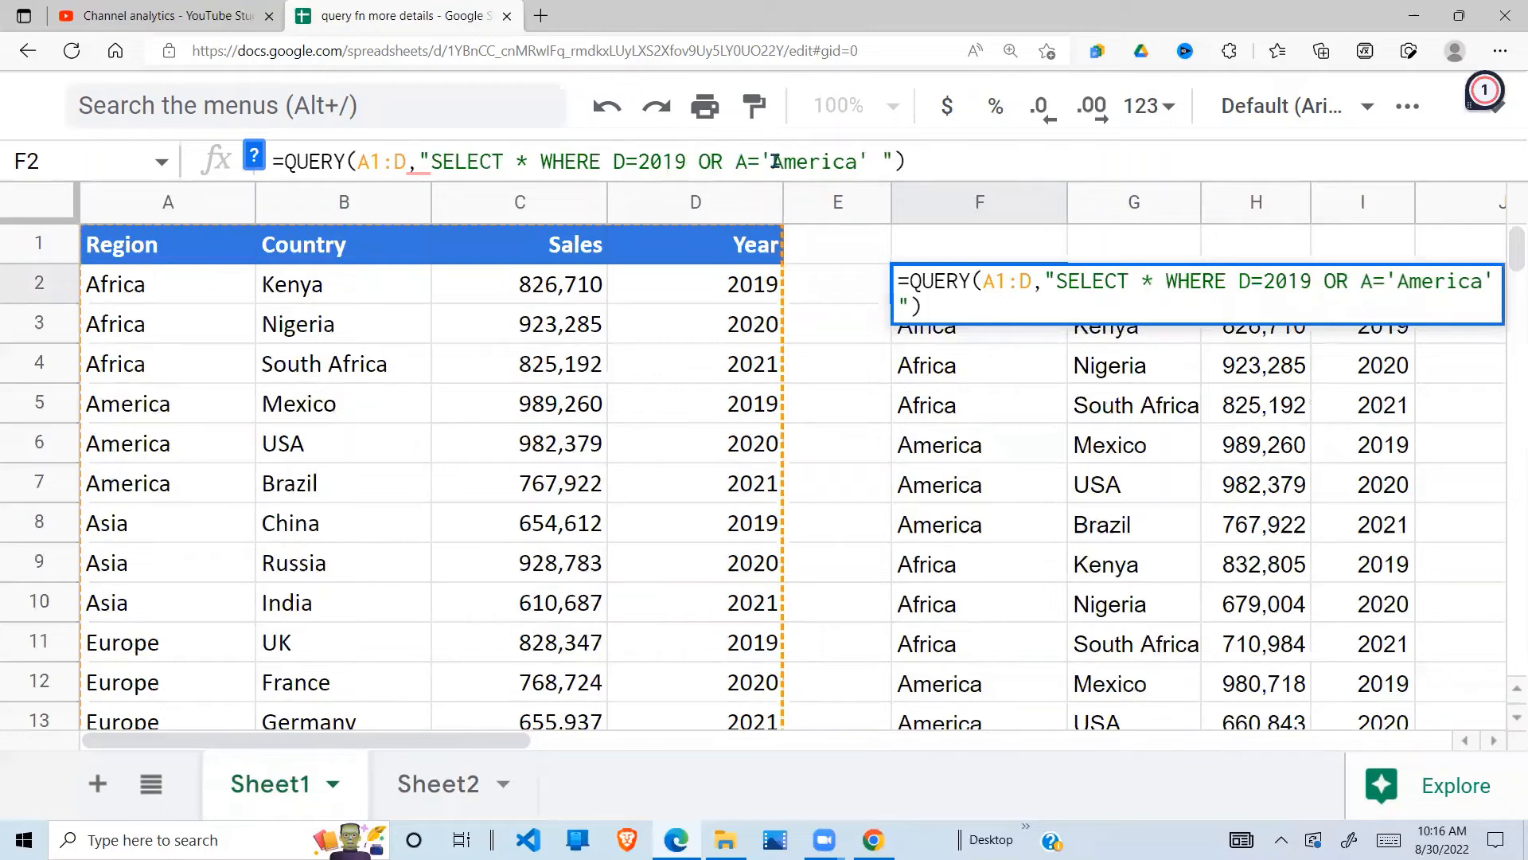
Step: Replace the second condition in F2's query with D=2020, making it "SELECT * WHERE D=2019 OR D=2020 "
{"action": "left_click", "coordinate": [749, 163]}
{"action": "key", "text": "BackSpace"}
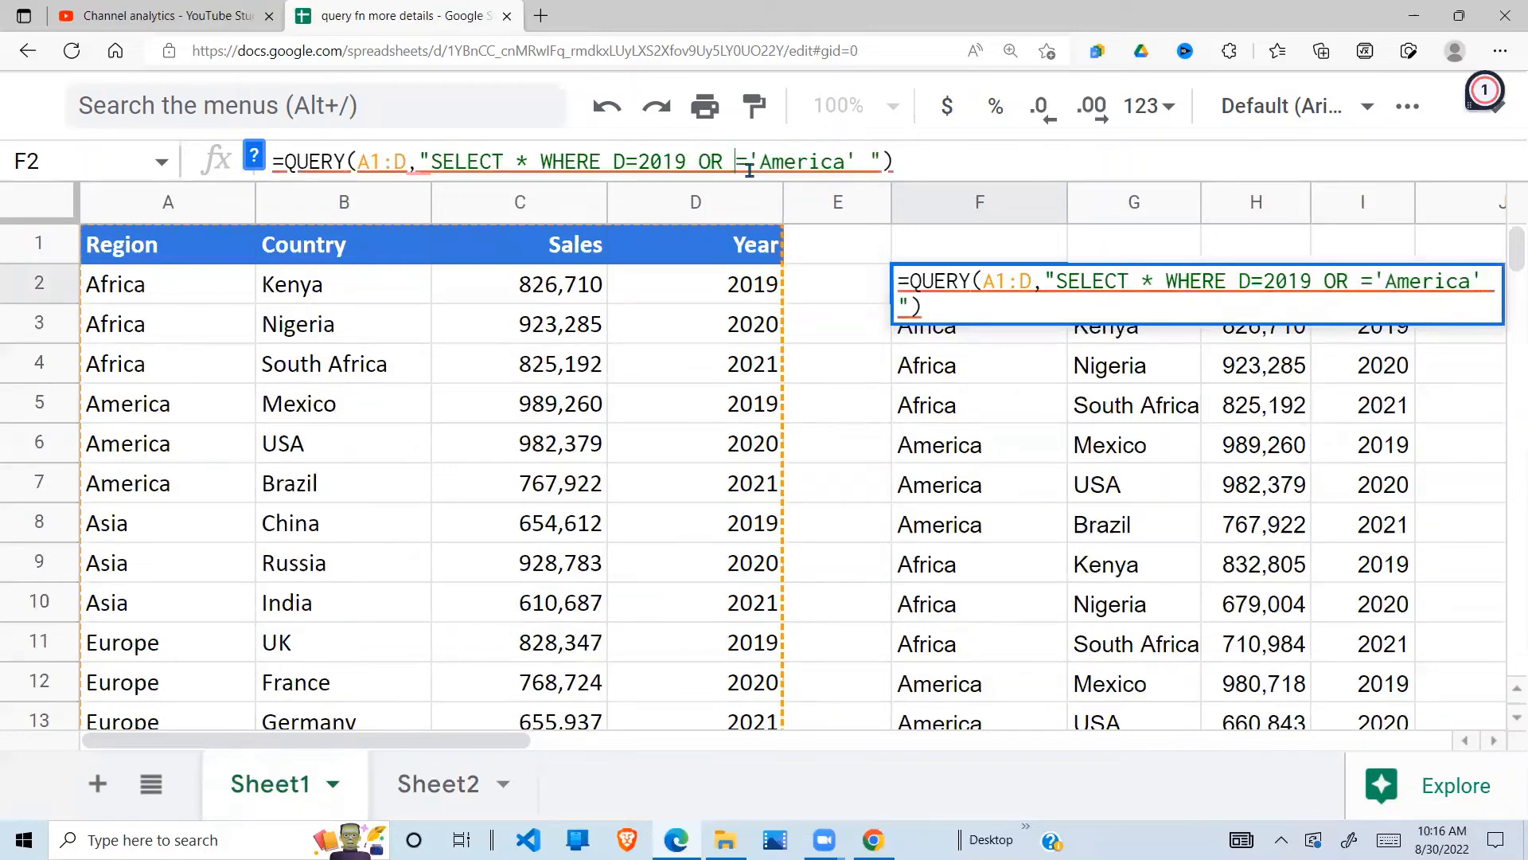
{"action": "type", "text": "d"}
{"action": "key", "text": "BackSpace"}
{"action": "type", "text": "D"}
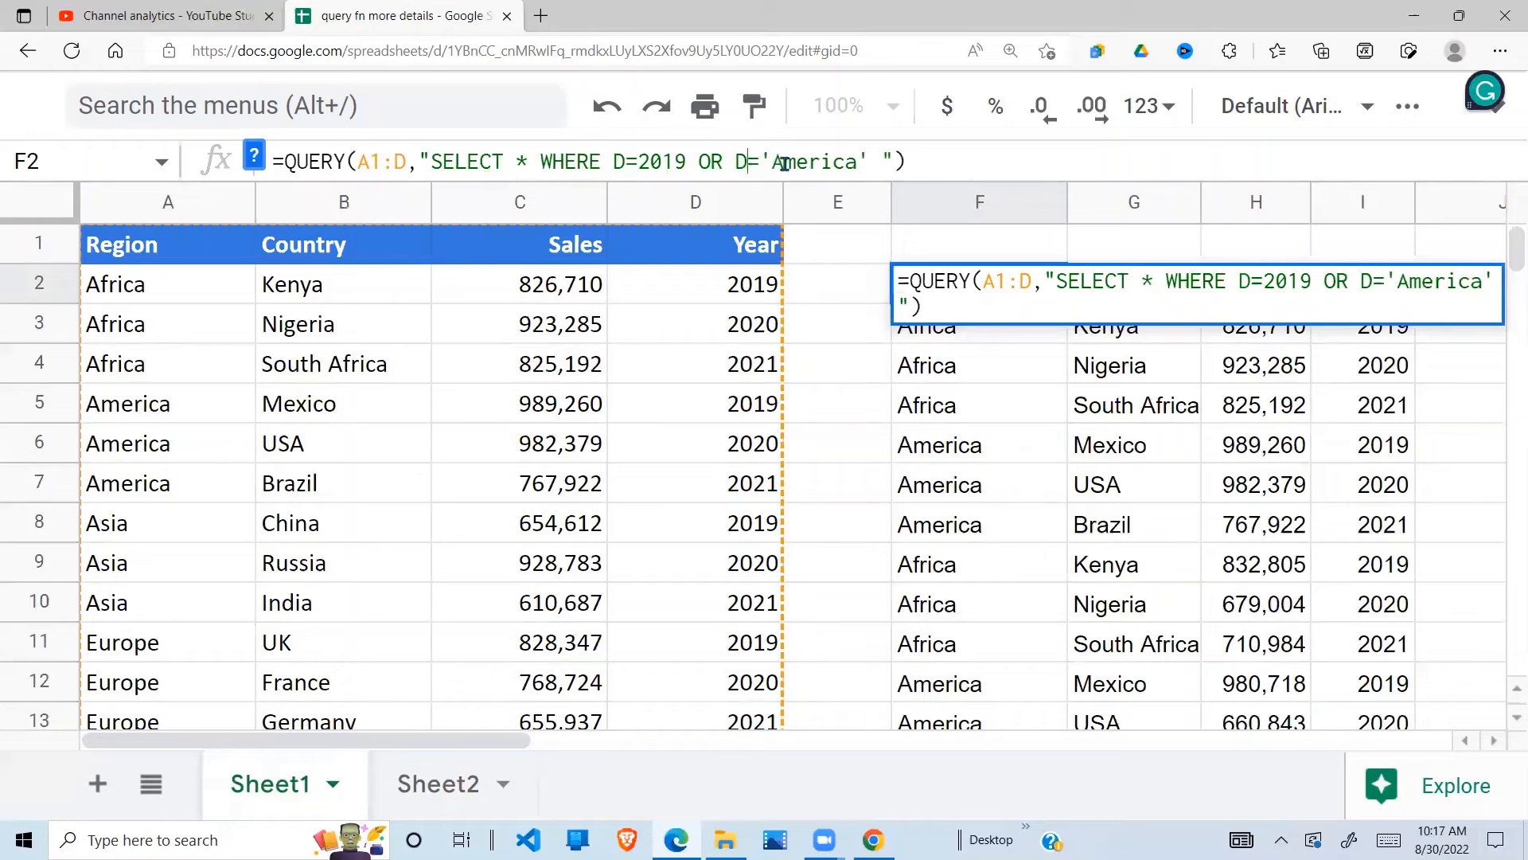
{"action": "left_click", "coordinate": [869, 162]}
{"action": "key", "text": "BackSpace"}
{"action": "key", "text": "BackSpace"}
{"action": "key", "text": "BackSpace"}
{"action": "key", "text": "BackSpace"}
{"action": "key", "text": "BackSpace"}
{"action": "key", "text": "BackSpace"}
{"action": "key", "text": "BackSpace"}
{"action": "key", "text": "BackSpace"}
{"action": "key", "text": "BackSpace"}
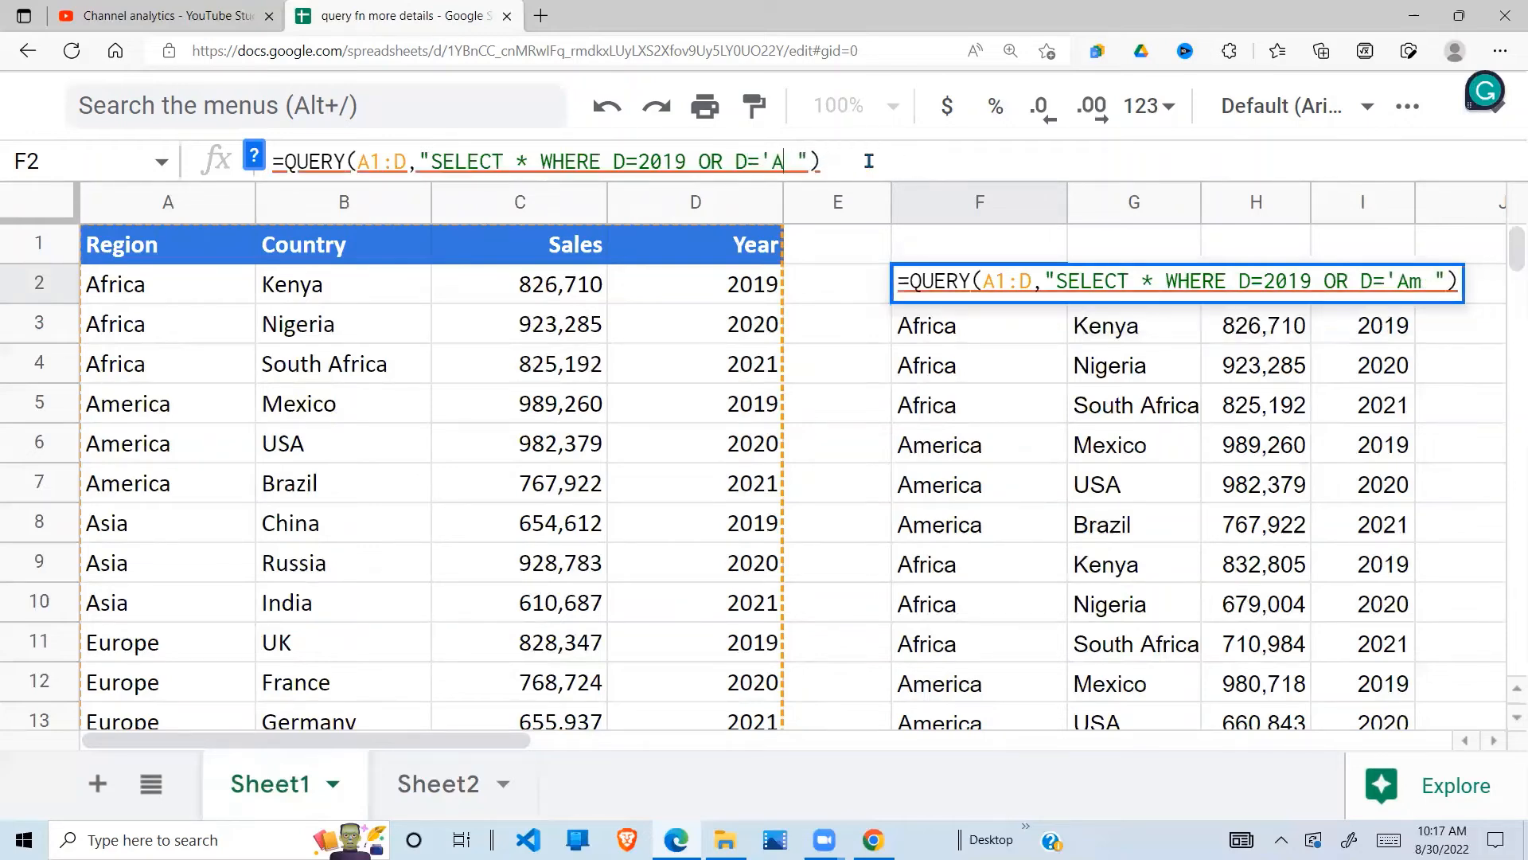
{"action": "type", "text": "2020"}
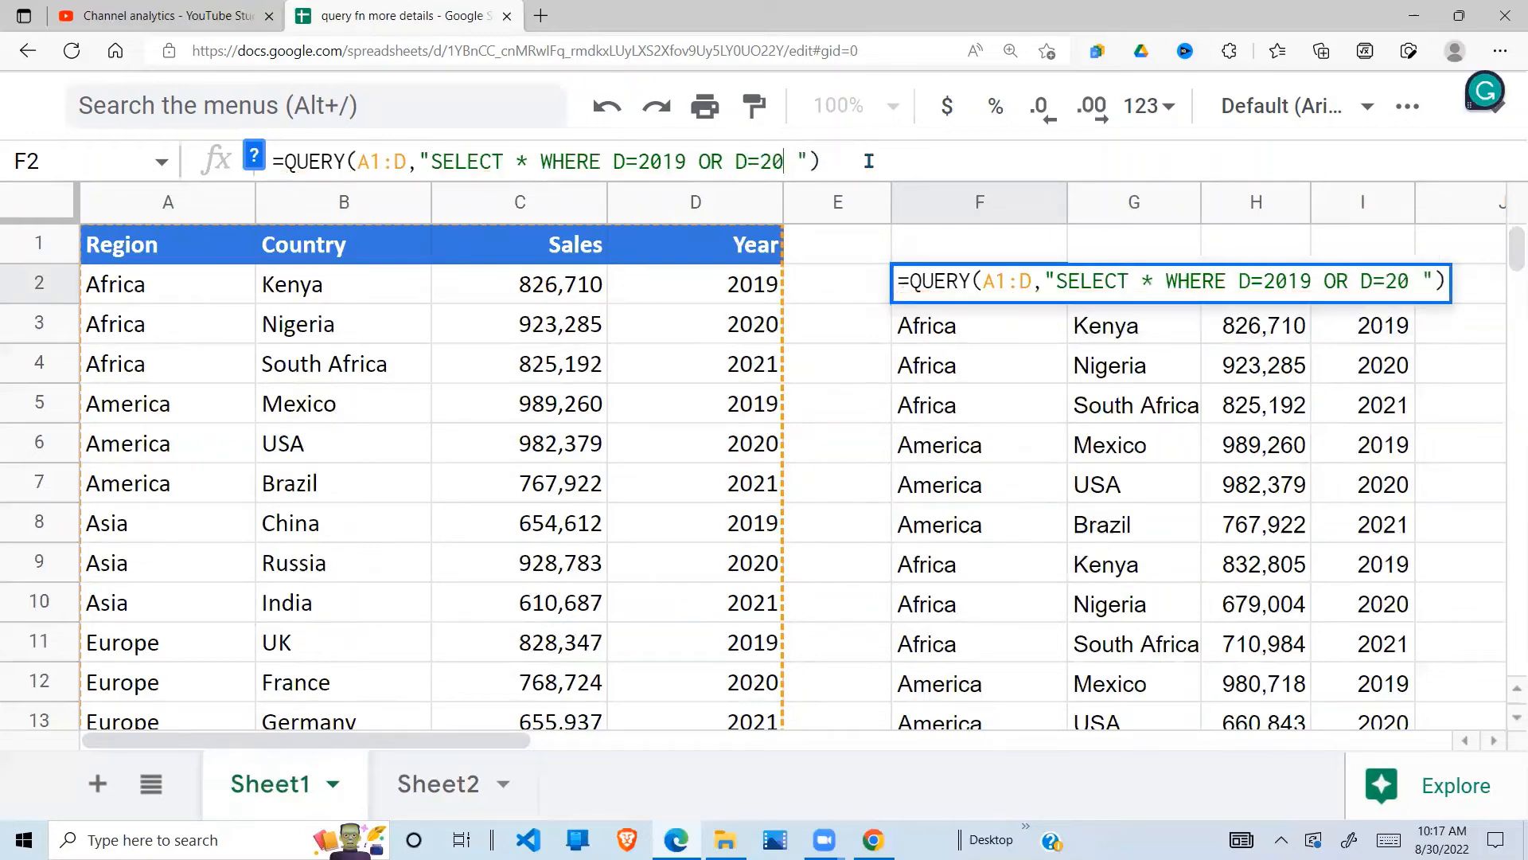
{"action": "key", "text": "Return"}
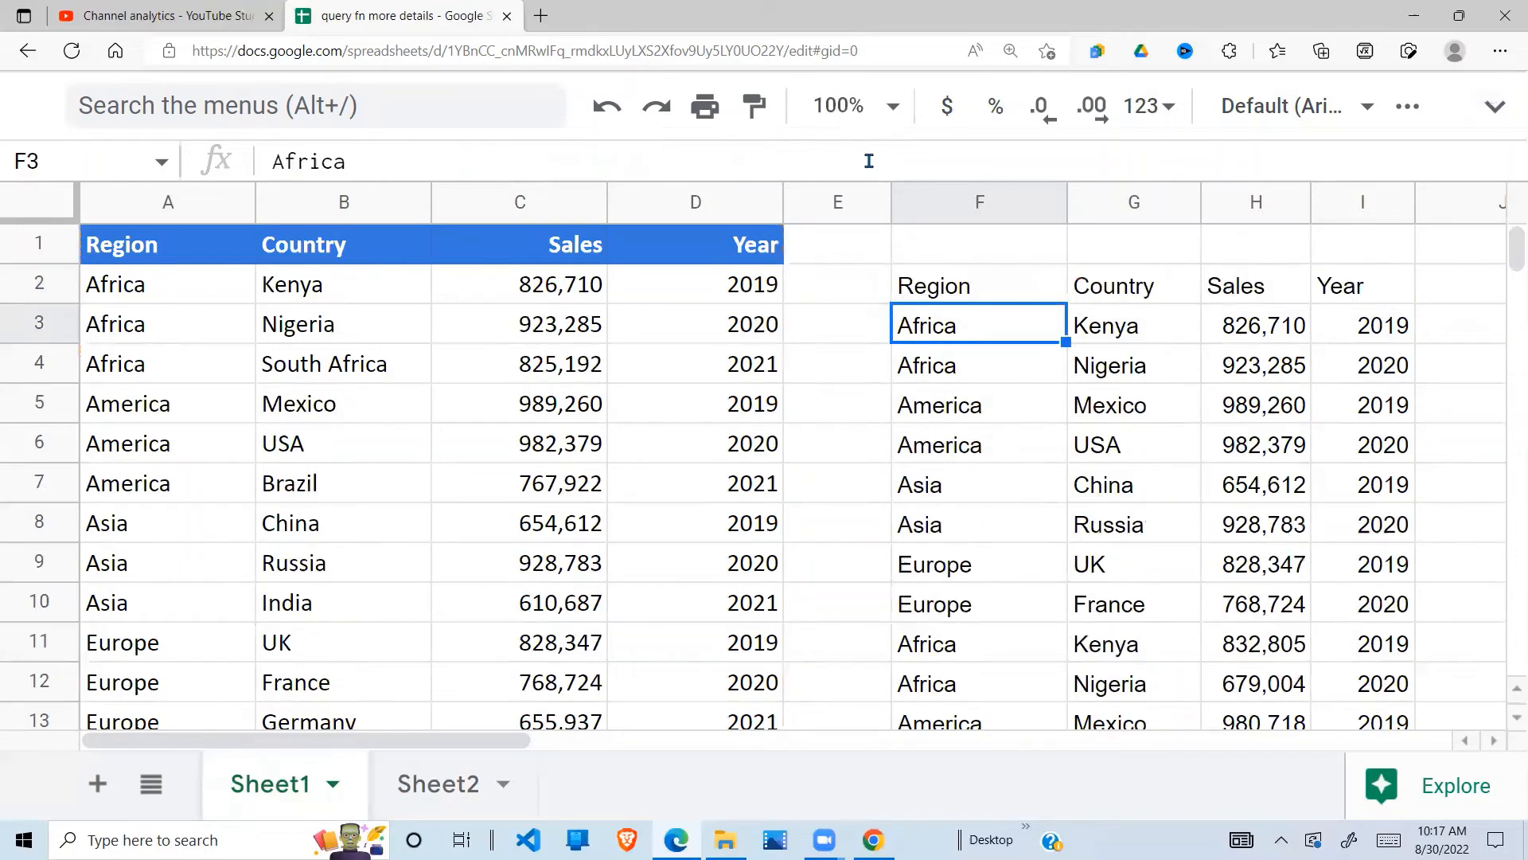
Step: Compare the Year values returned by F2's OR query with the years in the source table
{"action": "left_click", "coordinate": [1363, 333]}
{"action": "left_click_drag", "start_coordinate": [1362, 333], "coordinate": [1504, 211]}
{"action": "left_click", "coordinate": [752, 371]}
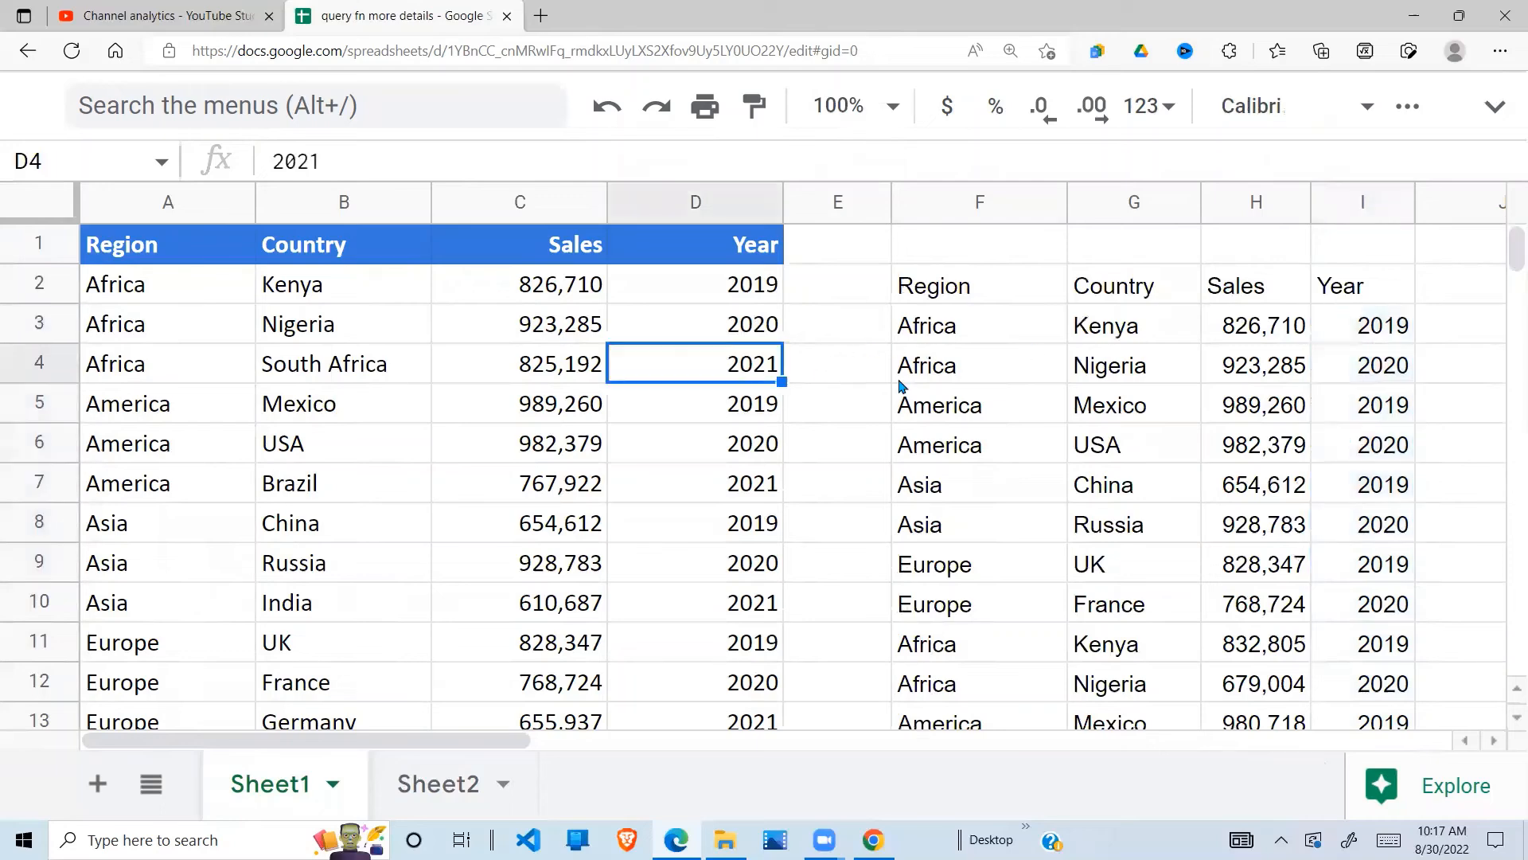
{"action": "left_click", "coordinate": [1086, 366]}
Step: Remove both year conditions and the OR after WHERE in F2's query
{"action": "left_click", "coordinate": [980, 283]}
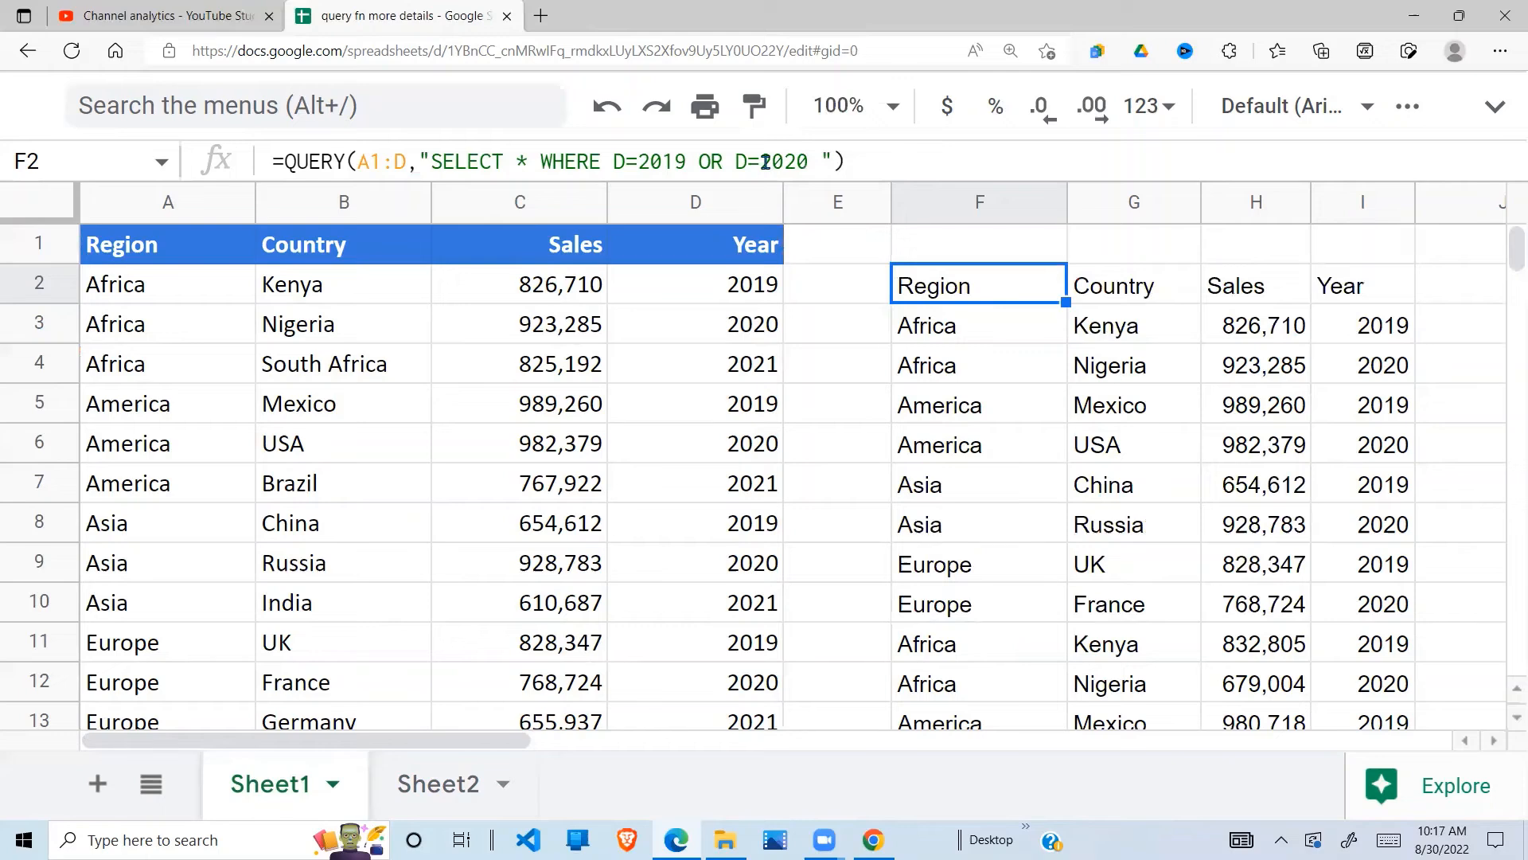
{"action": "left_click", "coordinate": [807, 163]}
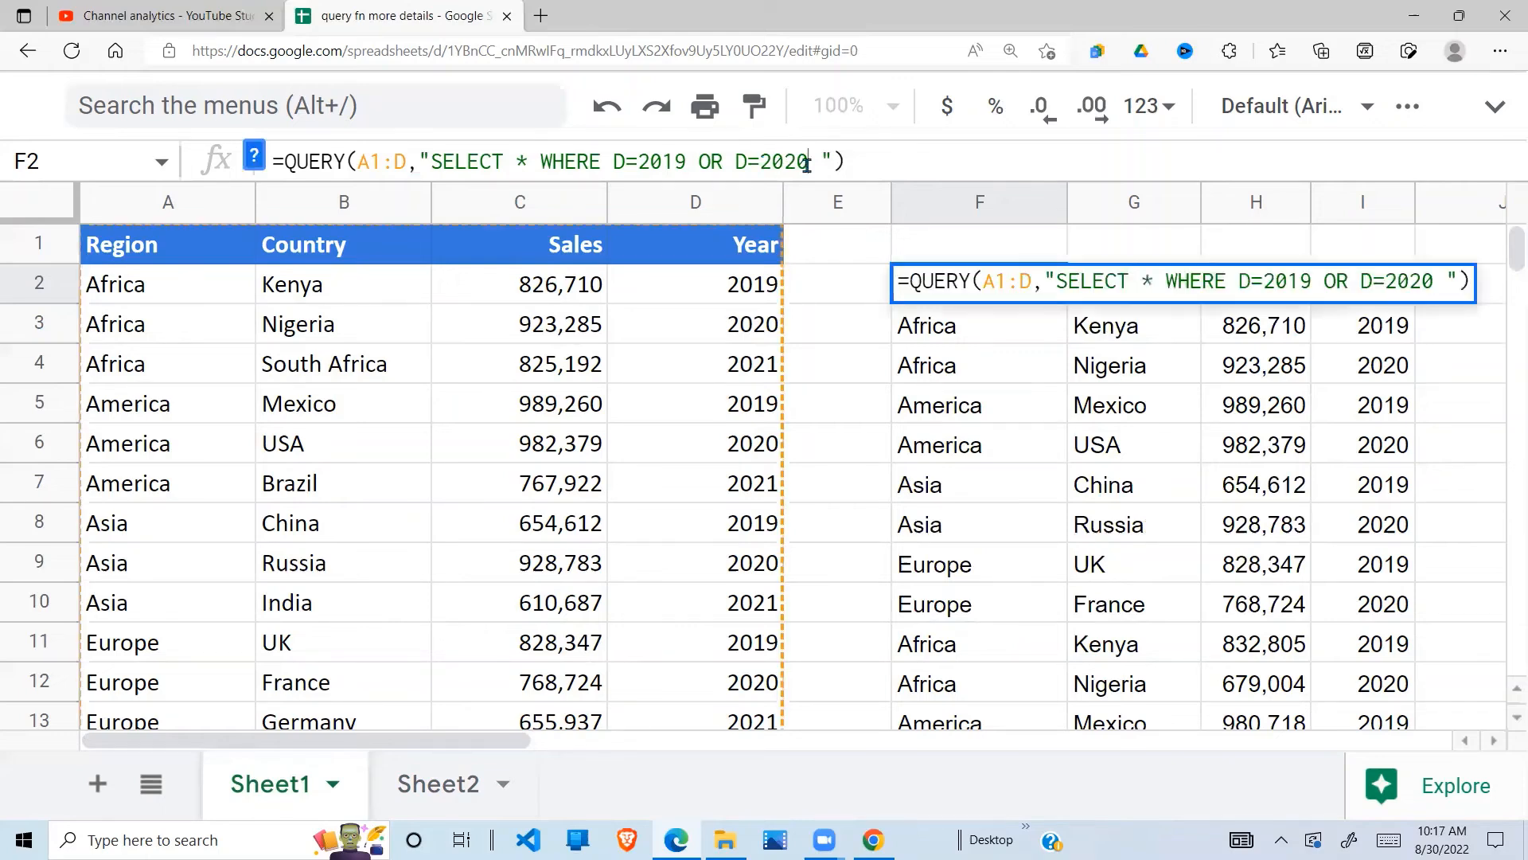
{"action": "key", "text": "BackSpace"}
{"action": "key", "text": "BackSpace"}
{"action": "key", "text": "BackSpace"}
{"action": "key", "text": "BackSpace"}
{"action": "key", "text": "BackSpace"}
{"action": "key", "text": "BackSpace"}
{"action": "key", "text": "BackSpace"}
{"action": "key", "text": "BackSpace"}
{"action": "key", "text": "BackSpace"}
{"action": "key", "text": "BackSpace"}
{"action": "key", "text": "BackSpace"}
{"action": "key", "text": "BackSpace"}
{"action": "key", "text": "BackSpace"}
{"action": "key", "text": "BackSpace"}
{"action": "key", "text": "BackSpace"}
{"action": "key", "text": "BackSpace"}
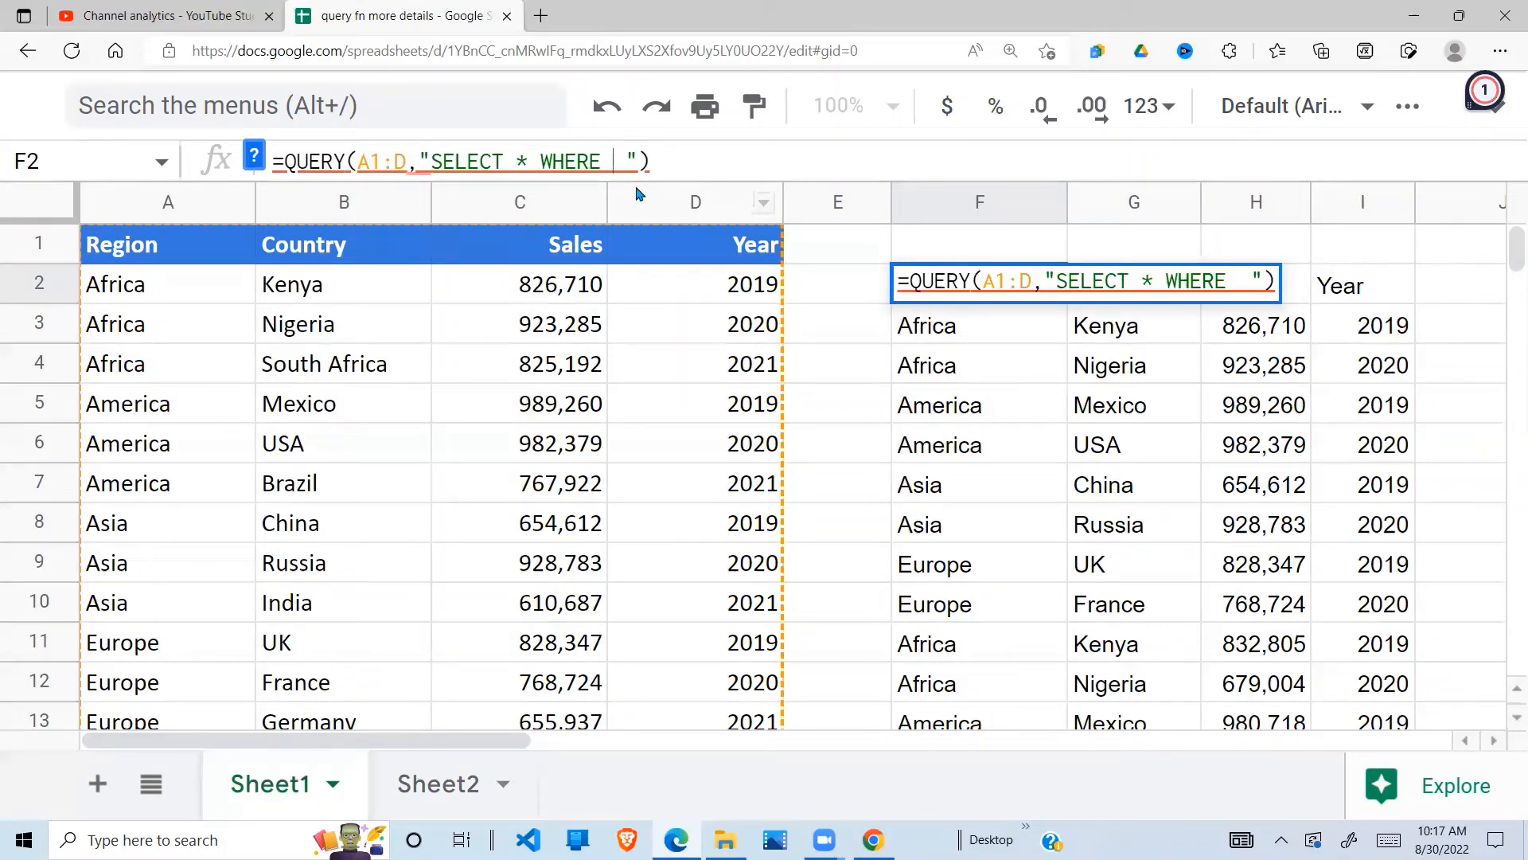
Step: Begin a new WHERE condition in F2's query with column A and the LIKE operator in capitals
{"action": "type", "text": "A"}
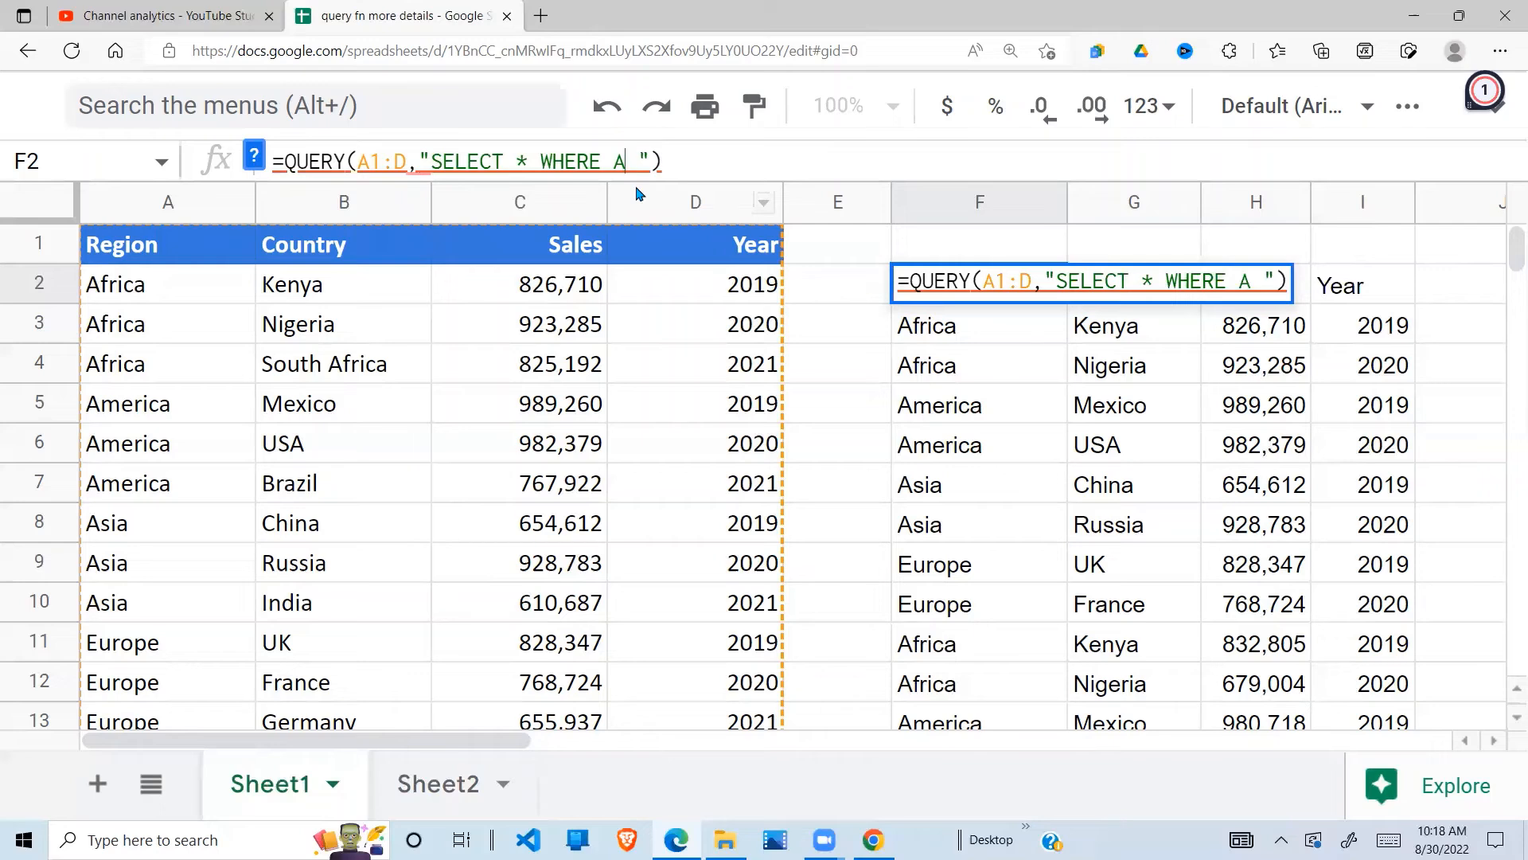
{"action": "type", "text": " like"}
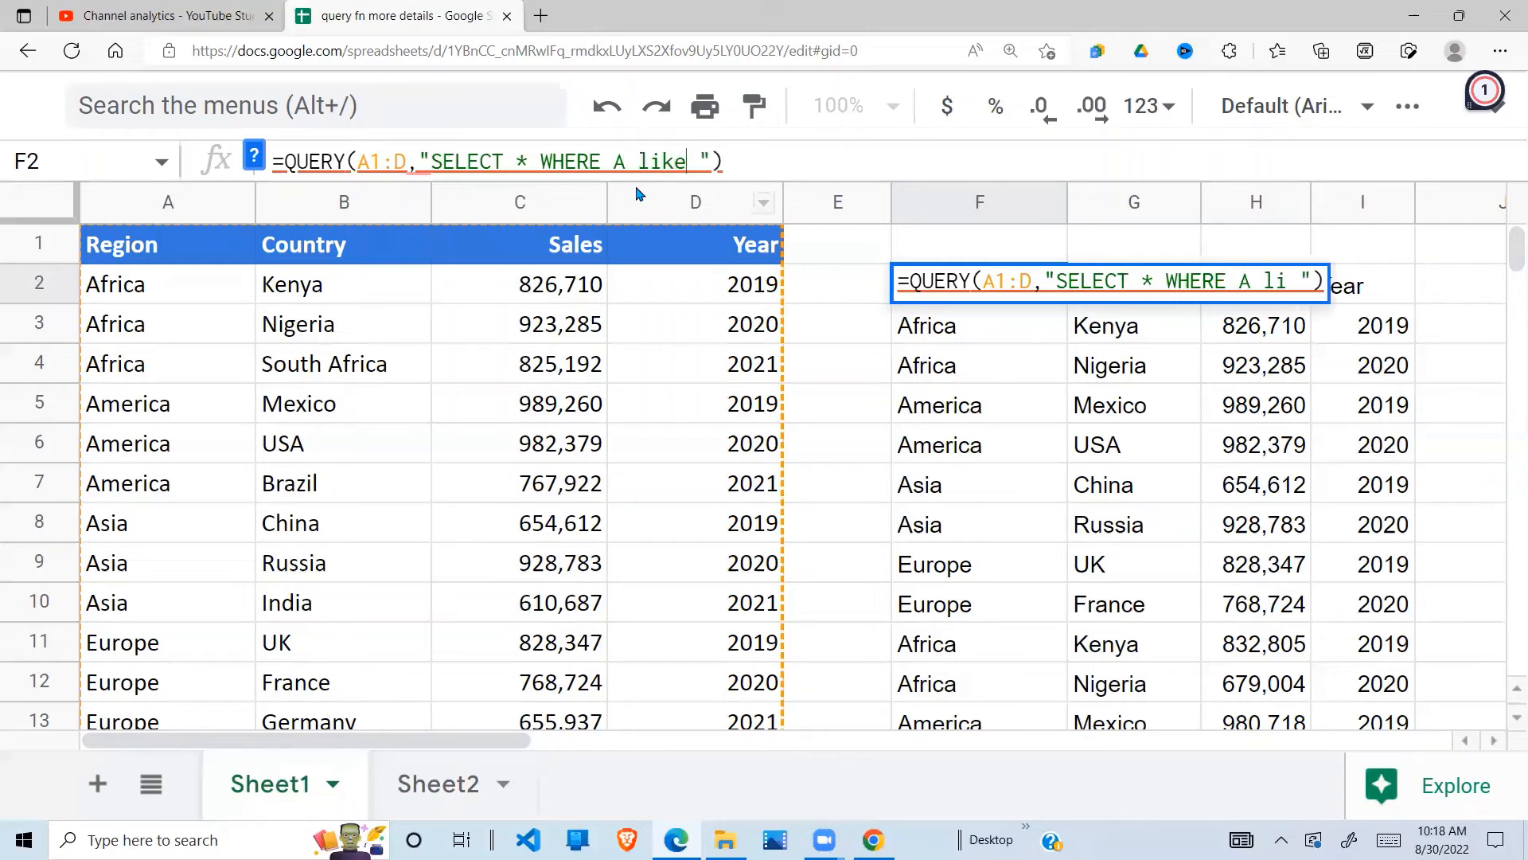
{"action": "key", "text": "BackSpace"}
{"action": "key", "text": "BackSpace"}
{"action": "key", "text": "BackSpace"}
{"action": "key", "text": "BackSpace"}
{"action": "type", "text": "LIKE"}
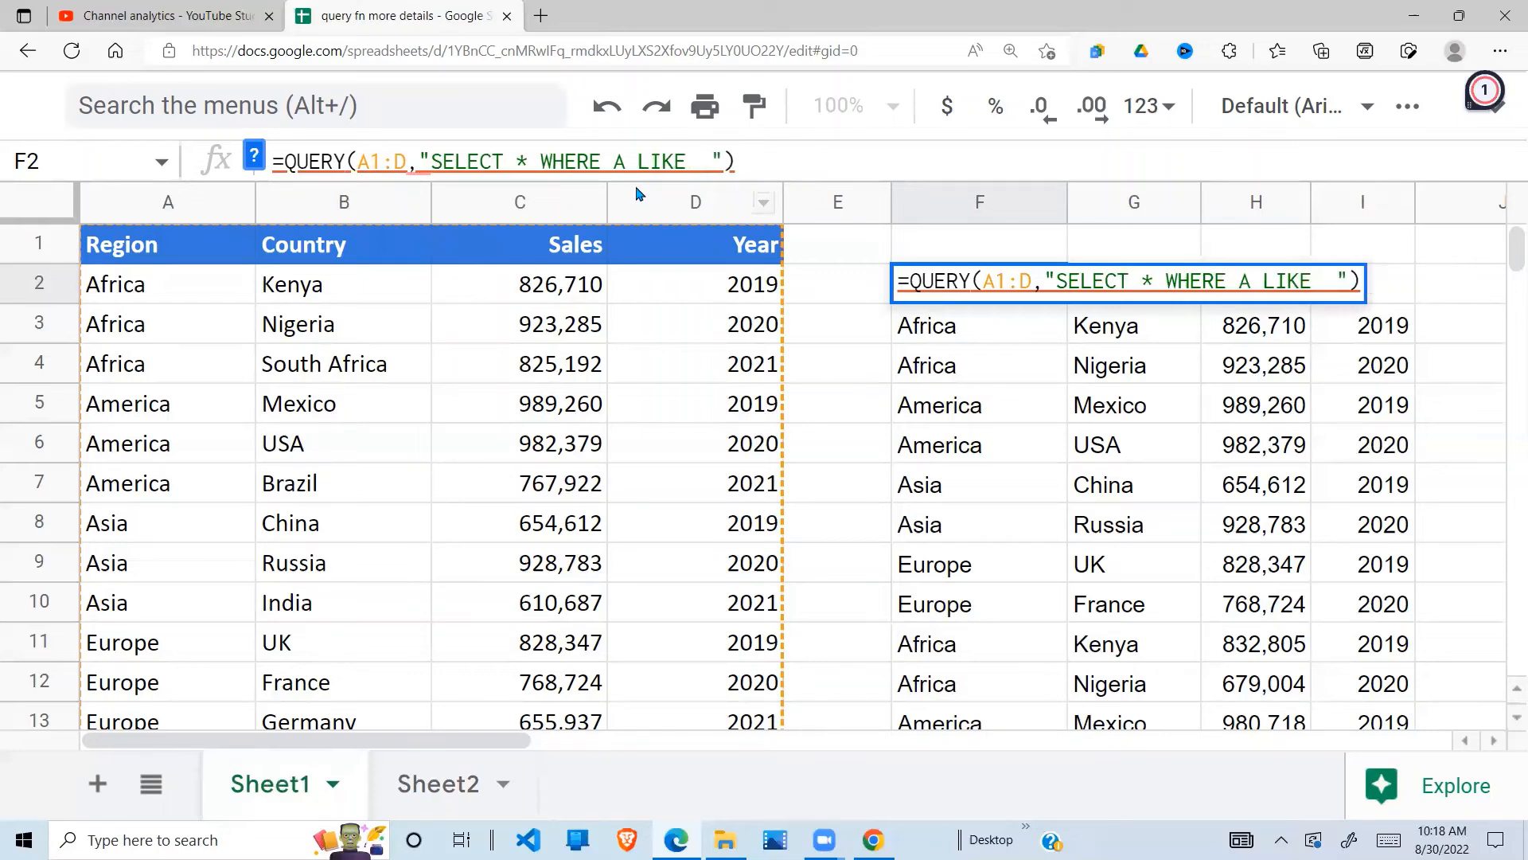
Step: Complete the LIKE condition with the pattern 'A%' and enter F2's query as "SELECT * WHERE A LIKE 'A%' "
{"action": "type", "text": " ''"}
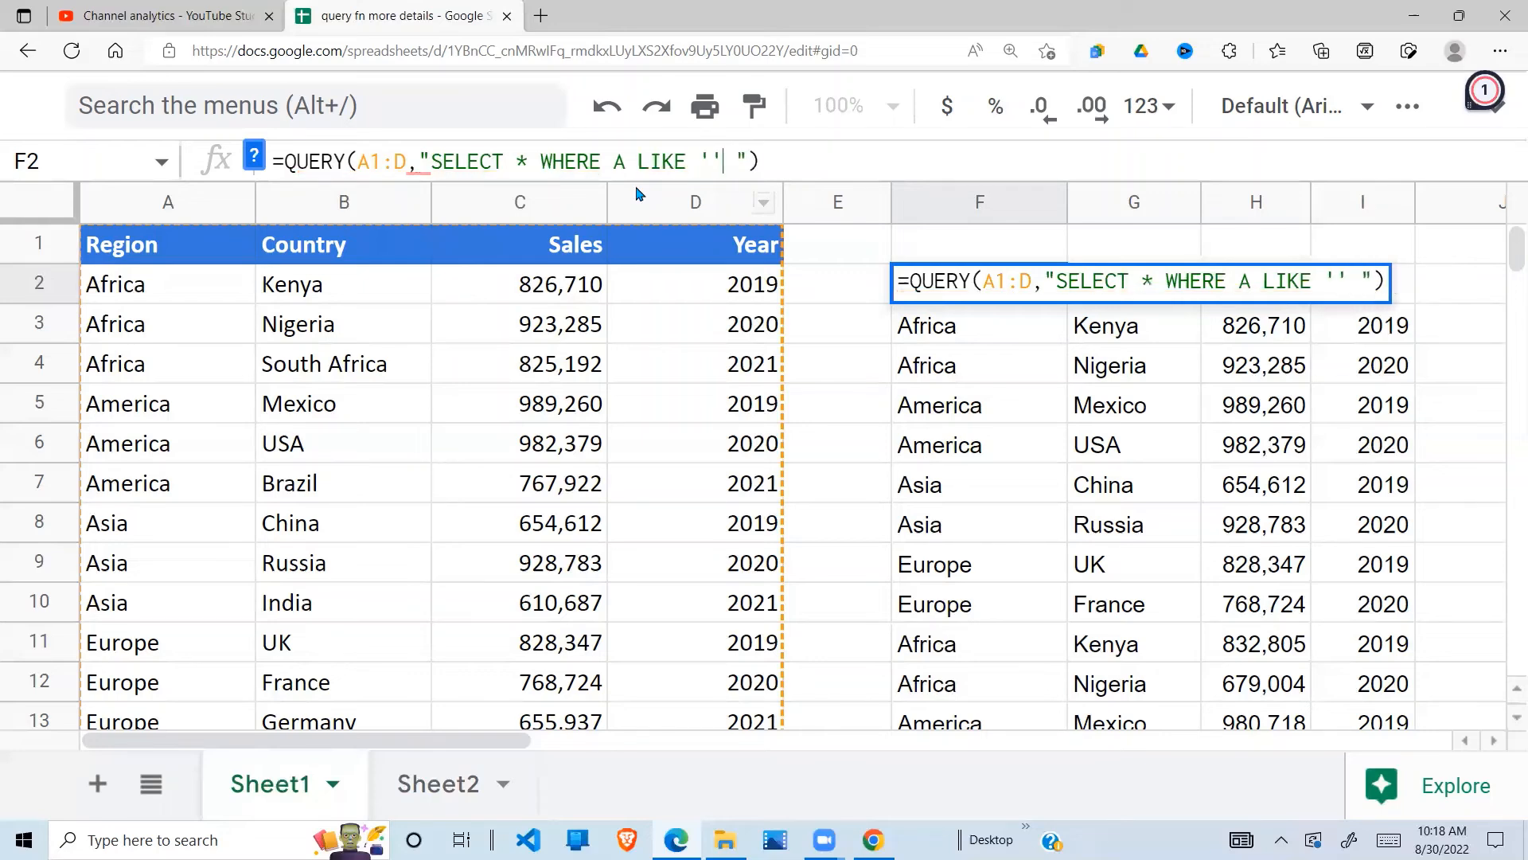
{"action": "key", "text": "Left"}
{"action": "type", "text": "a"}
{"action": "key", "text": "BackSpace"}
{"action": "type", "text": "A"}
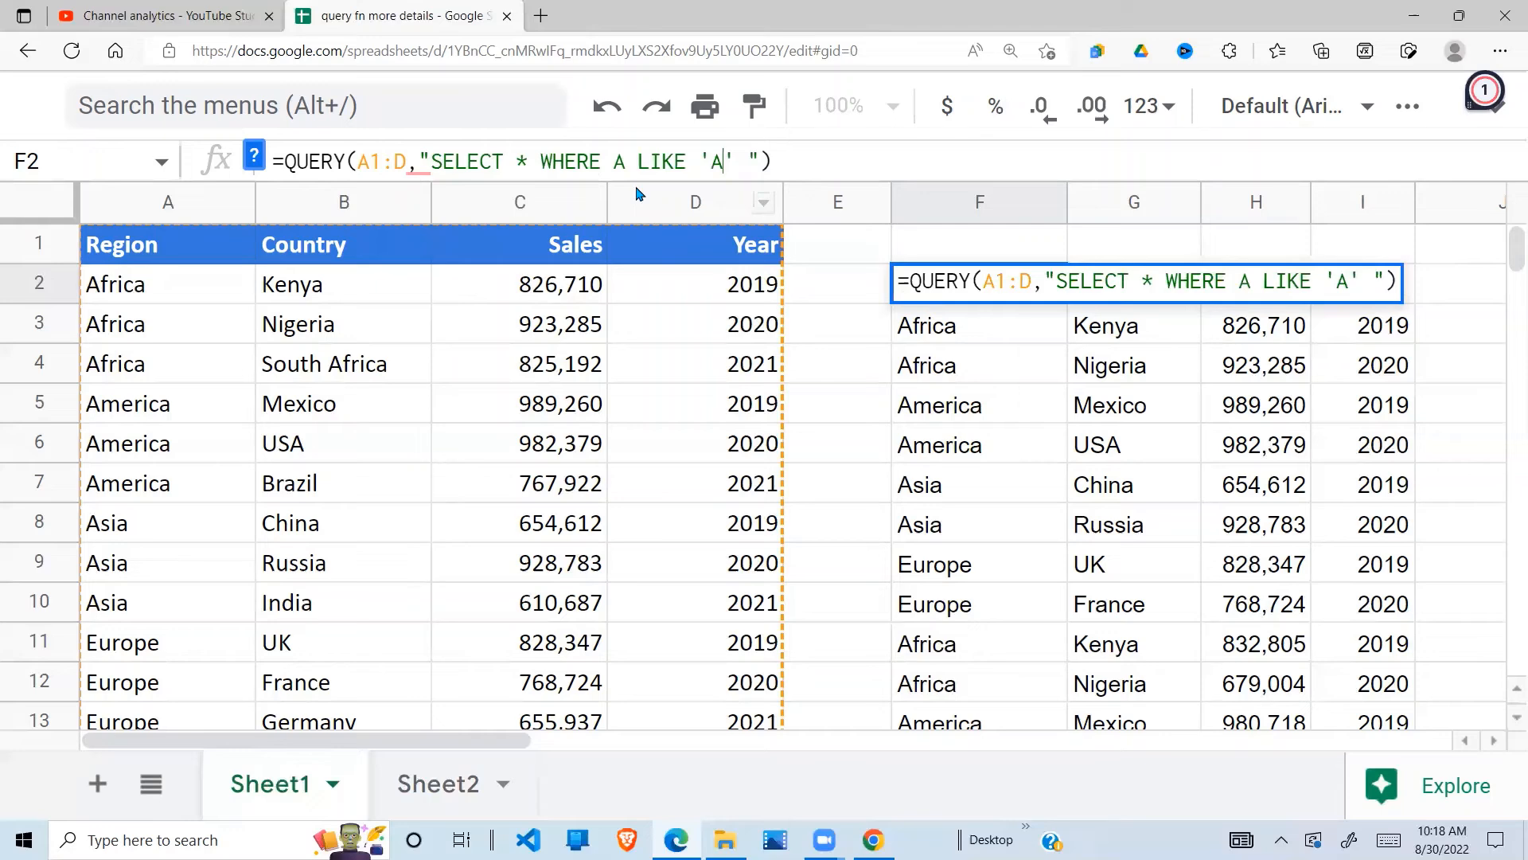
{"action": "type", "text": "%"}
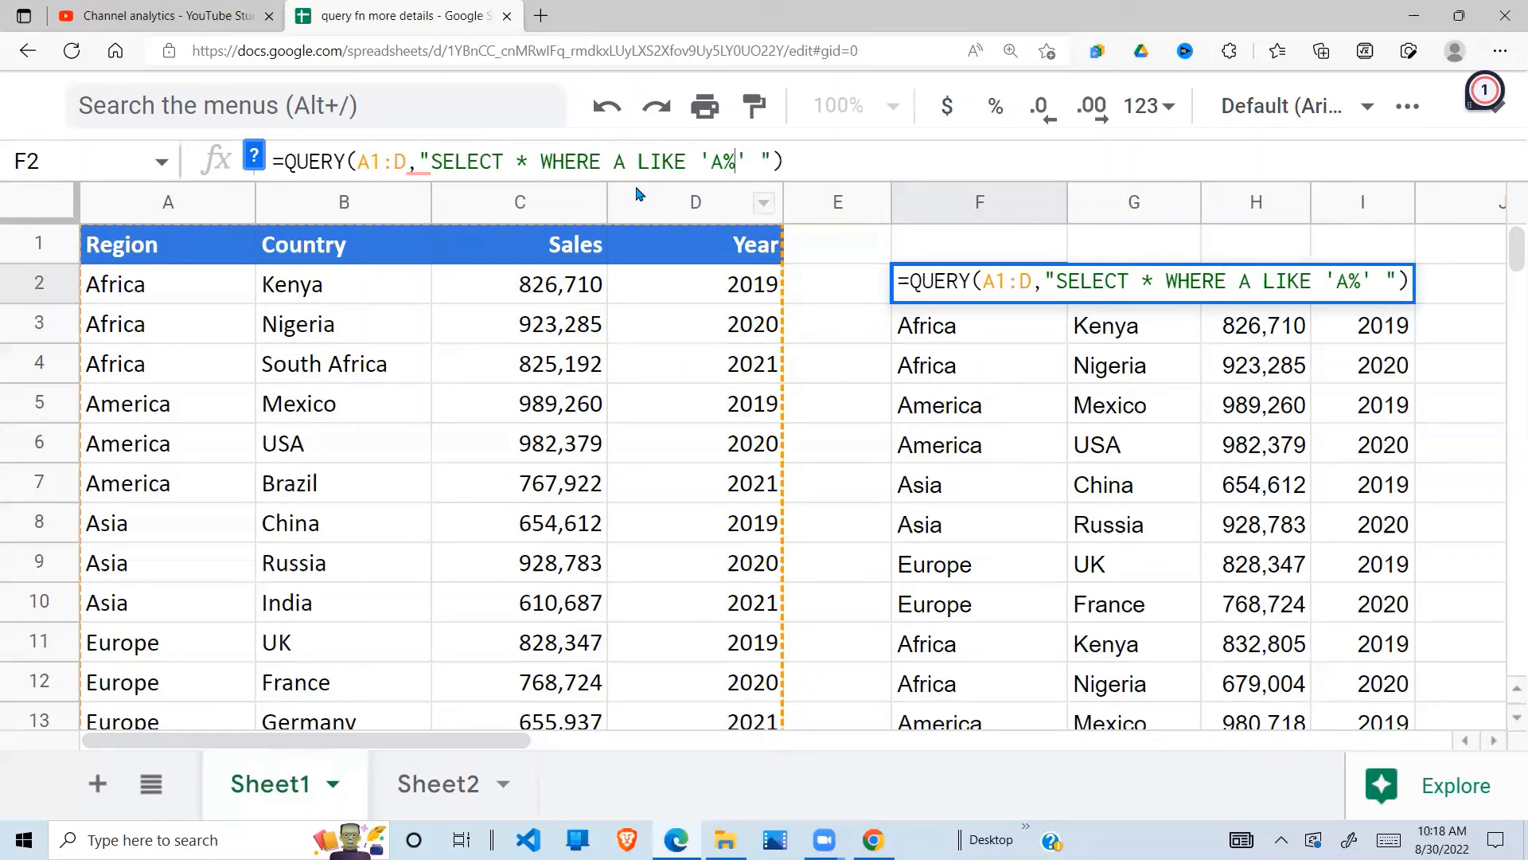
{"action": "left_click", "coordinate": [417, 161]}
{"action": "key", "text": "BackSpace"}
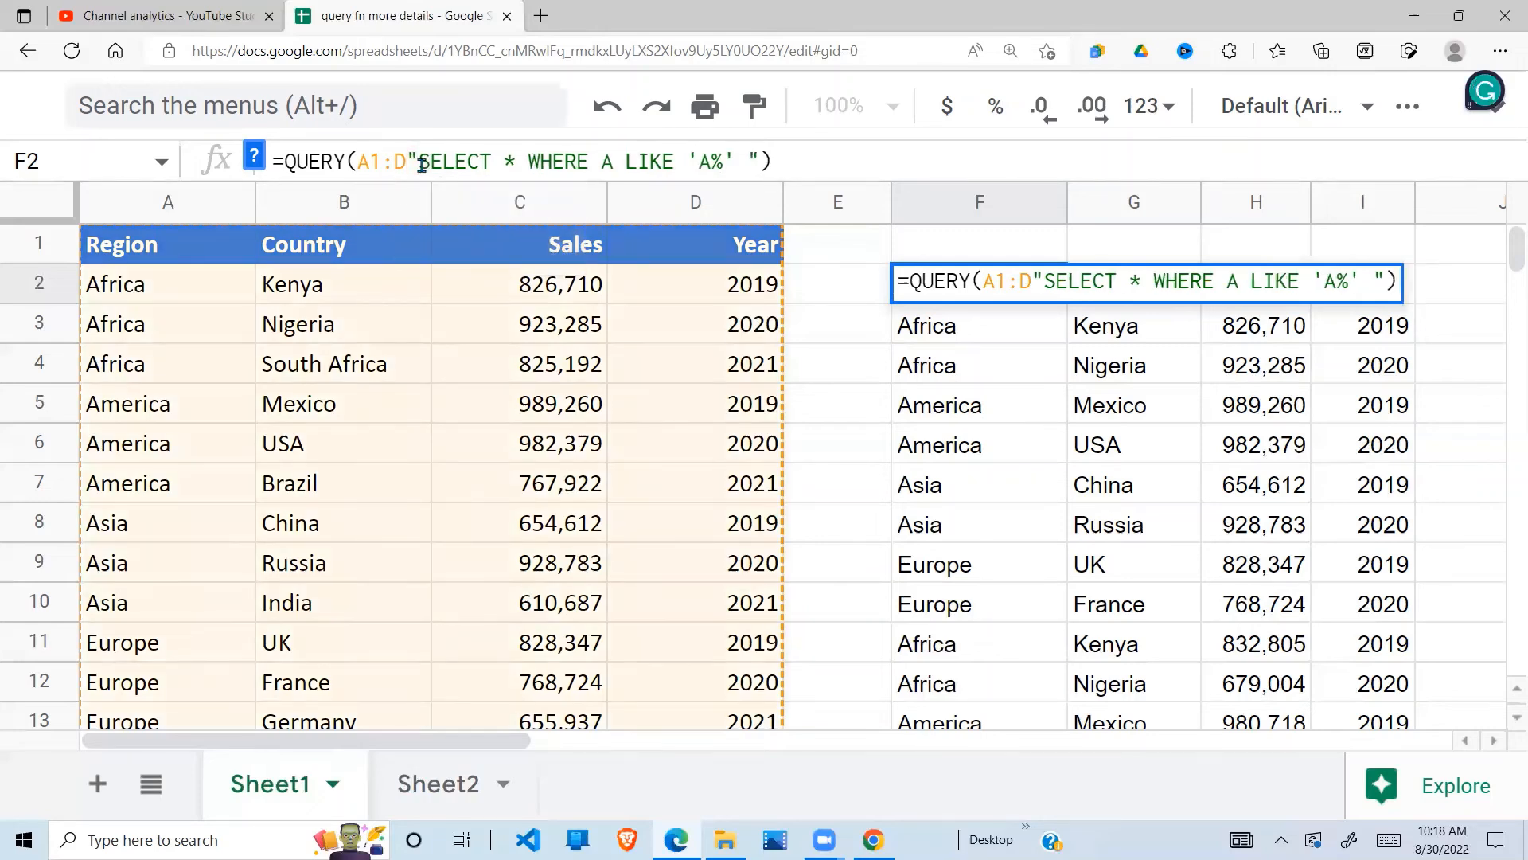
{"action": "type", "text": ","}
{"action": "key", "text": "Return"}
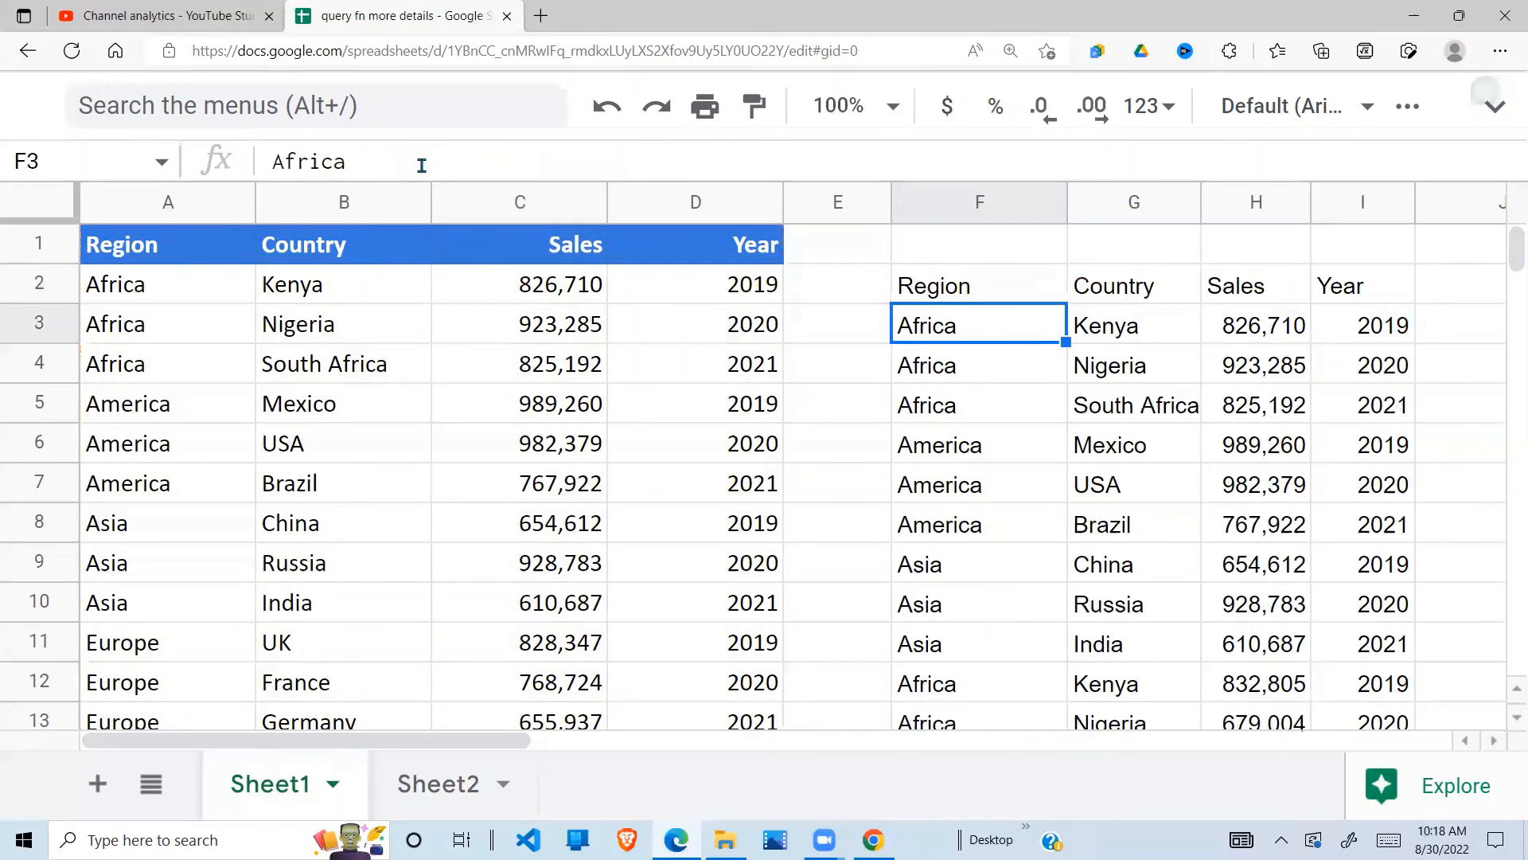
Step: Review the Region values returned by F2's LIKE 'A%' query down to the end of the results and back up
{"action": "left_click", "coordinate": [982, 430]}
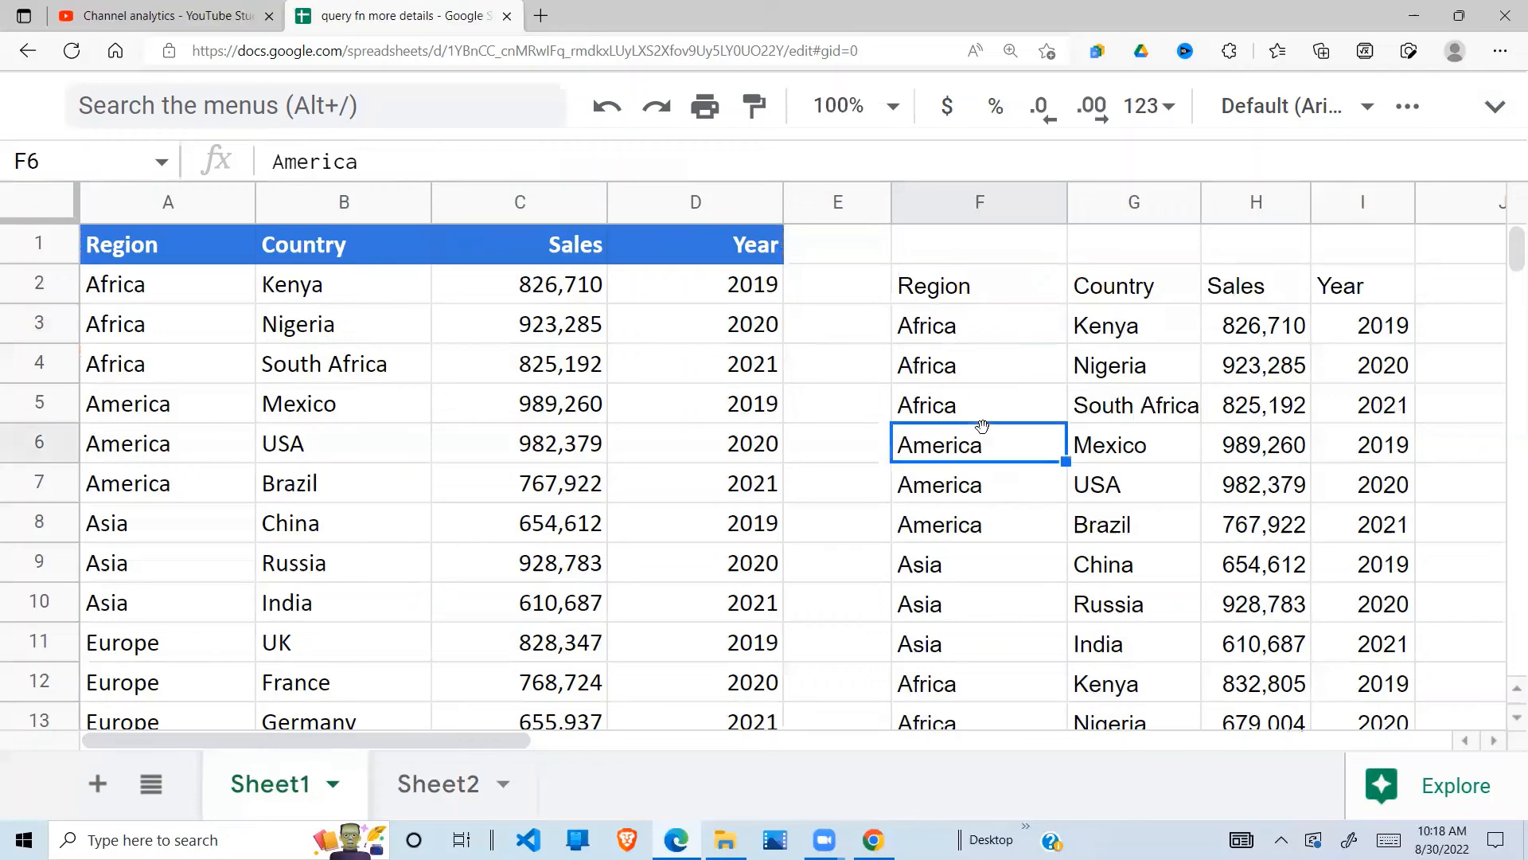
{"action": "key", "text": "Up"}
{"action": "key", "text": "Up"}
{"action": "key", "text": "Up"}
{"action": "key", "text": "shift+Down"}
{"action": "key", "text": "shift+Down"}
{"action": "key", "text": "shift+Down"}
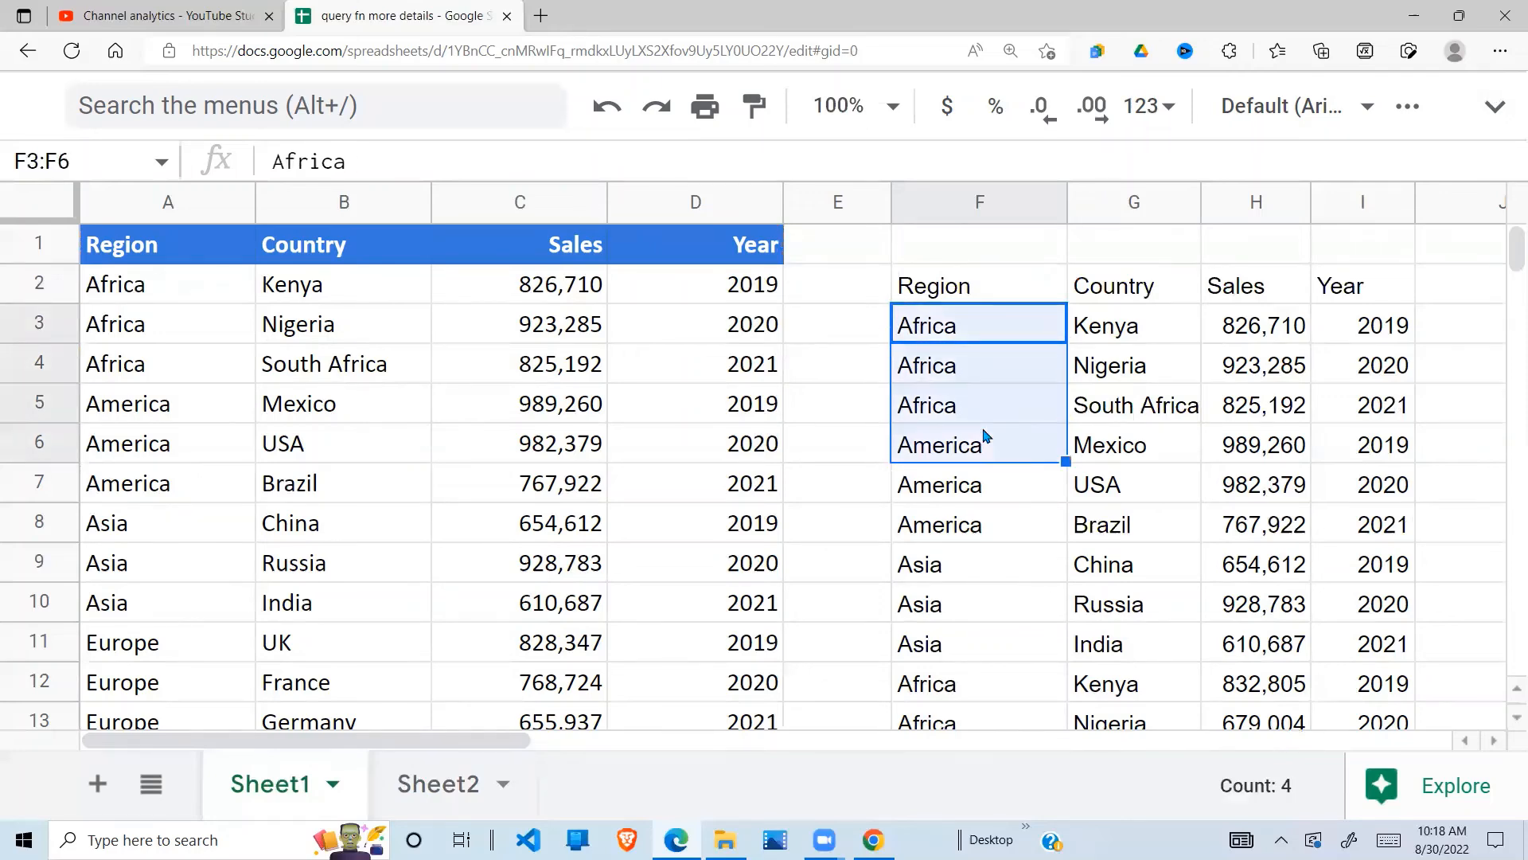
{"action": "key", "text": "Down"}
{"action": "key", "text": "Down"}
{"action": "key", "text": "Down"}
{"action": "key", "text": "Down"}
{"action": "key", "text": "Down"}
{"action": "key", "text": "Down"}
{"action": "key", "text": "Down"}
{"action": "key", "text": "Down"}
{"action": "key", "text": "Down"}
{"action": "key", "text": "Down"}
{"action": "key", "text": "Down"}
{"action": "key", "text": "Down"}
{"action": "key", "text": "Down"}
{"action": "key", "text": "Down"}
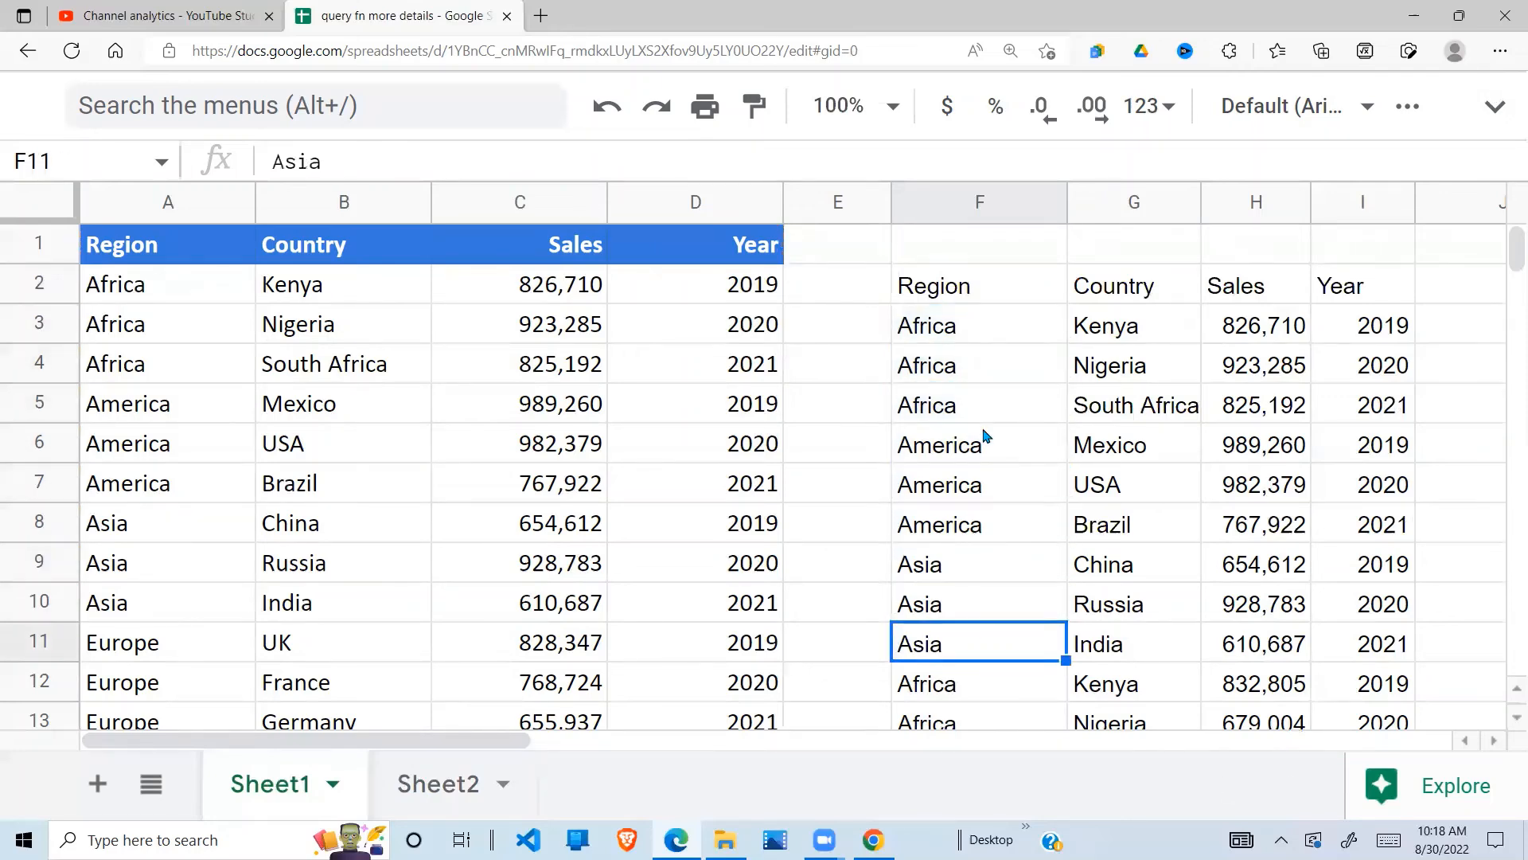
{"action": "key", "text": "Down"}
{"action": "key", "text": "Down"}
{"action": "key", "text": "Down"}
{"action": "key", "text": "Down"}
{"action": "key", "text": "Down"}
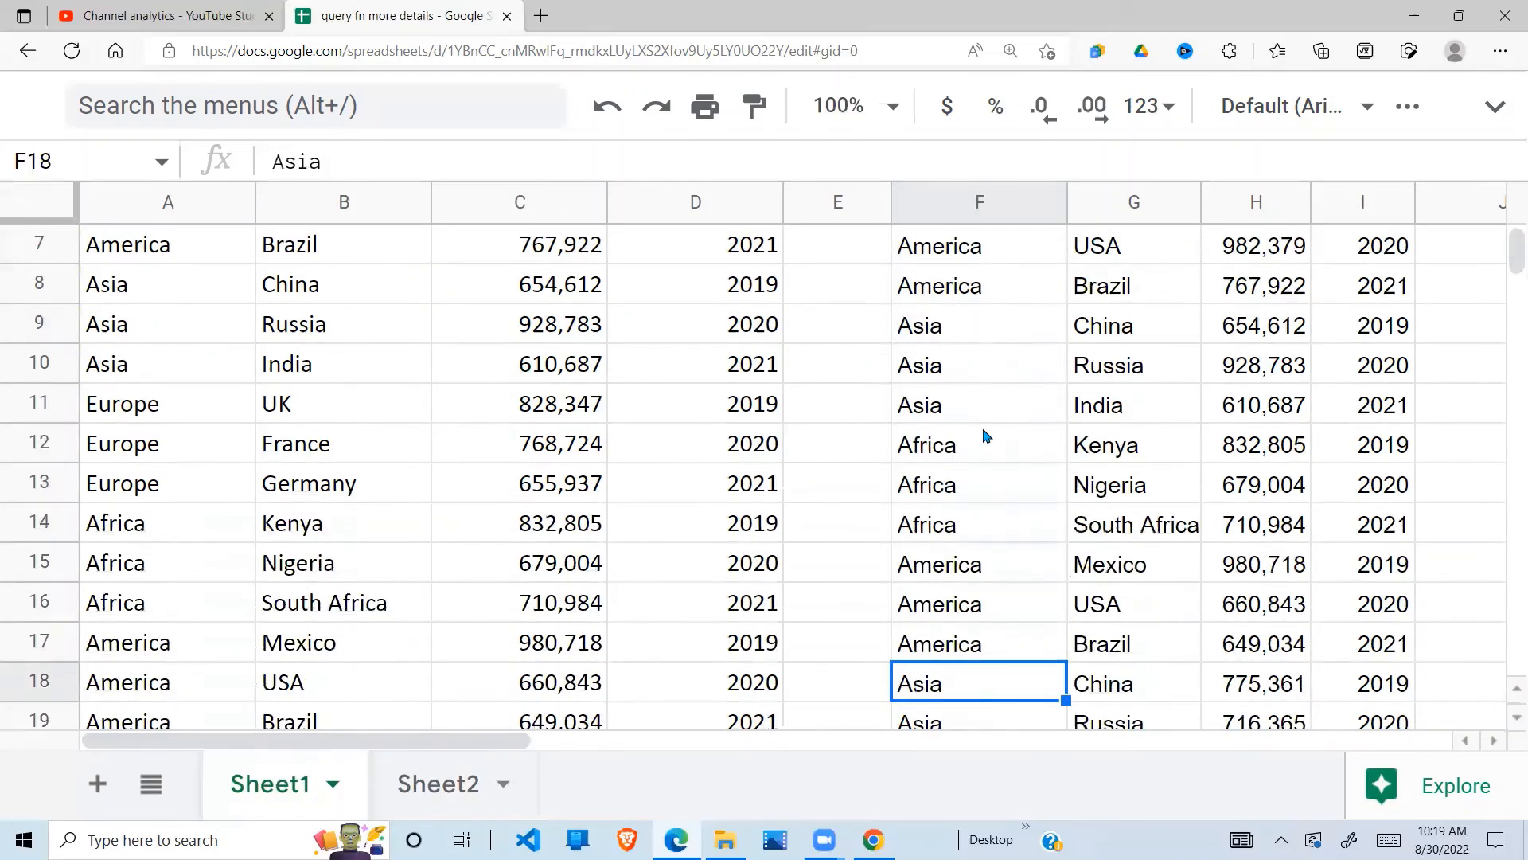
{"action": "key", "text": "Down"}
{"action": "key", "text": "Down"}
{"action": "key", "text": "Down"}
{"action": "key", "text": "Down"}
{"action": "key", "text": "Down"}
{"action": "key", "text": "Down"}
{"action": "key", "text": "Down"}
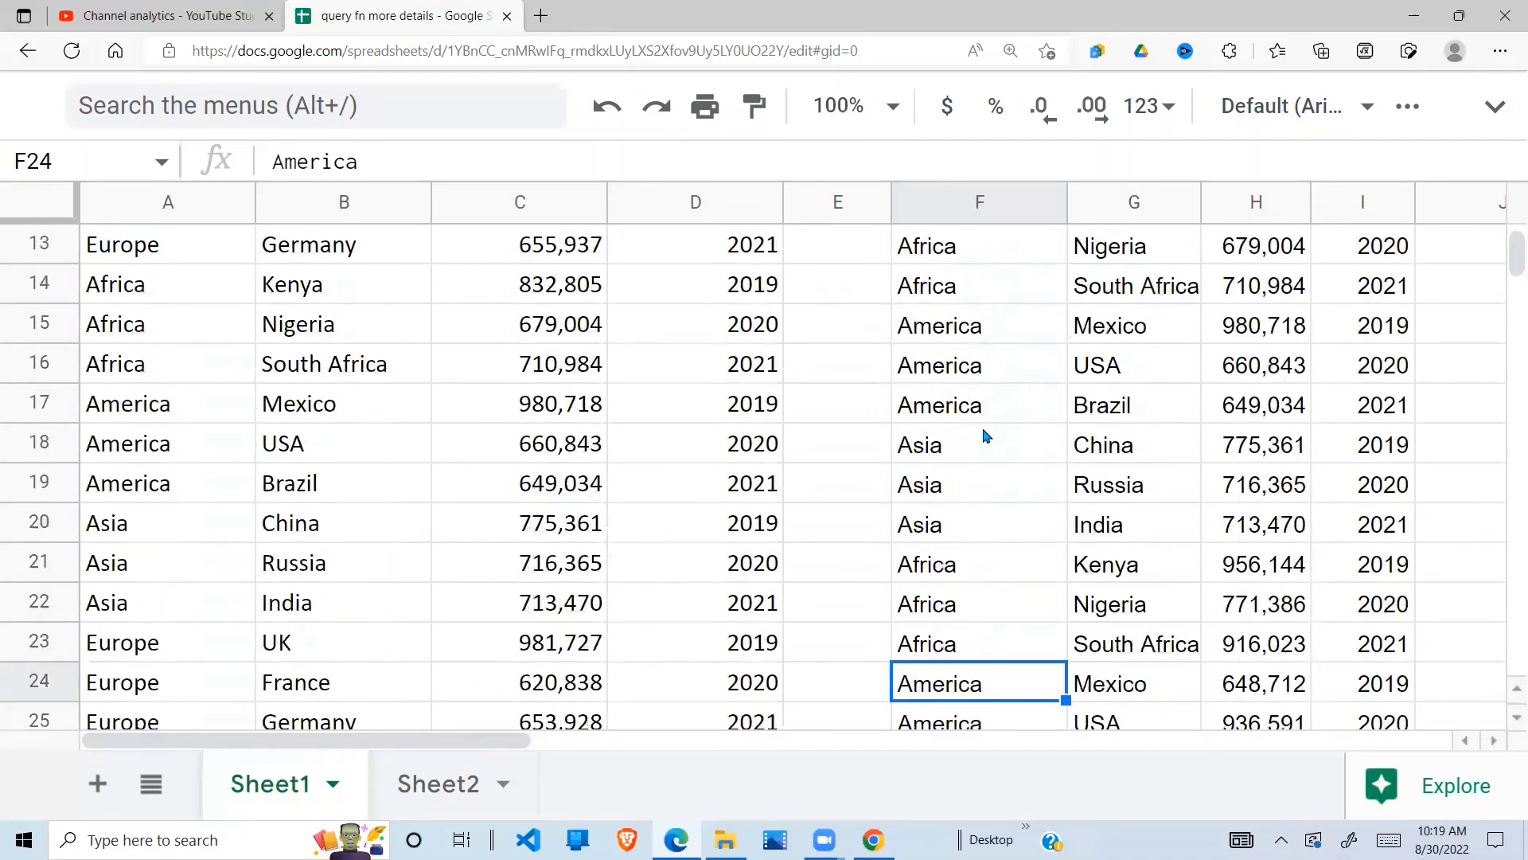
{"action": "key", "text": "Down"}
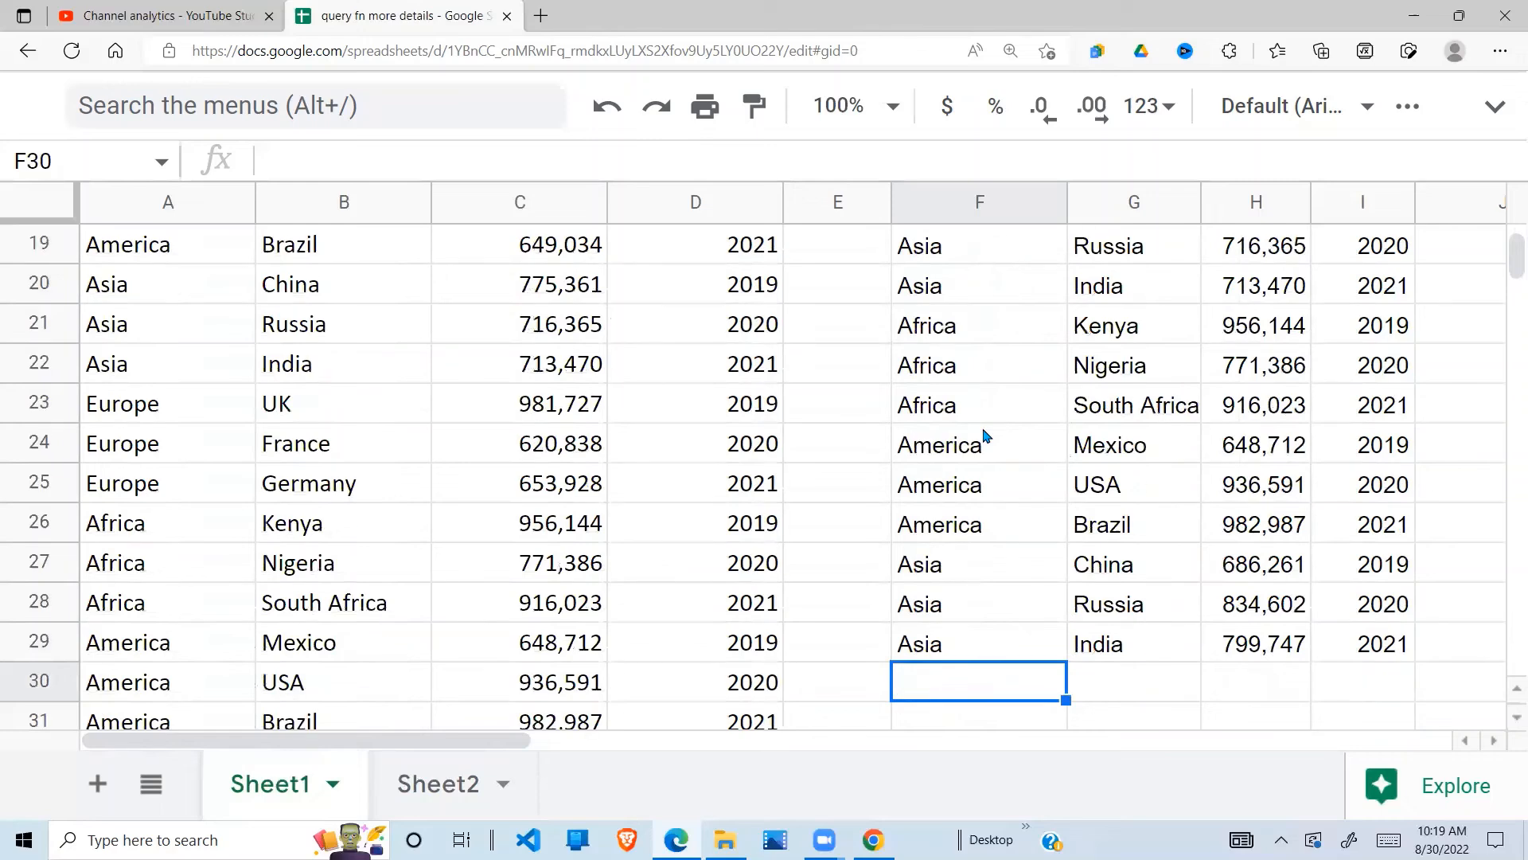
{"action": "key", "text": "Up"}
{"action": "key", "text": "Up"}
{"action": "key", "text": "Up"}
{"action": "key", "text": "Up"}
{"action": "key", "text": "Up"}
{"action": "key", "text": "Up"}
{"action": "key", "text": "Up"}
{"action": "key", "text": "Up"}
{"action": "key", "text": "Up"}
{"action": "key", "text": "Up"}
{"action": "key", "text": "Up"}
{"action": "key", "text": "Up"}
{"action": "key", "text": "Up"}
{"action": "key", "text": "Up"}
{"action": "key", "text": "Up"}
{"action": "key", "text": "Up"}
{"action": "key", "text": "Up"}
{"action": "key", "text": "Up"}
{"action": "key", "text": "Up"}
{"action": "key", "text": "Up"}
{"action": "key", "text": "Up"}
{"action": "key", "text": "Up"}
{"action": "key", "text": "Up"}
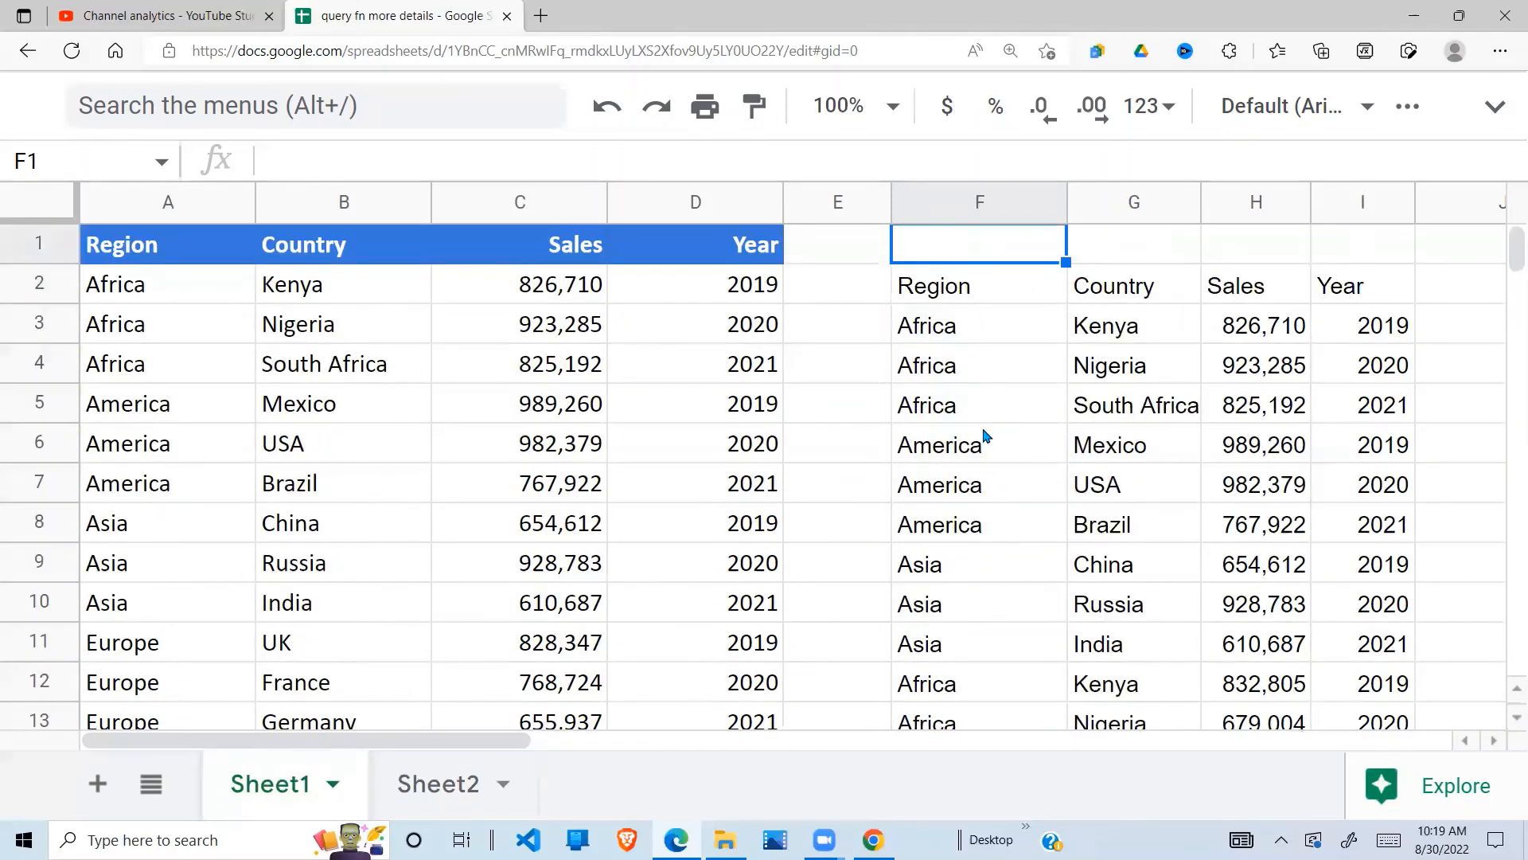
Step: Change the LIKE pattern in F2's query to 'E%' so it selects regions starting with E
{"action": "key", "text": "Down"}
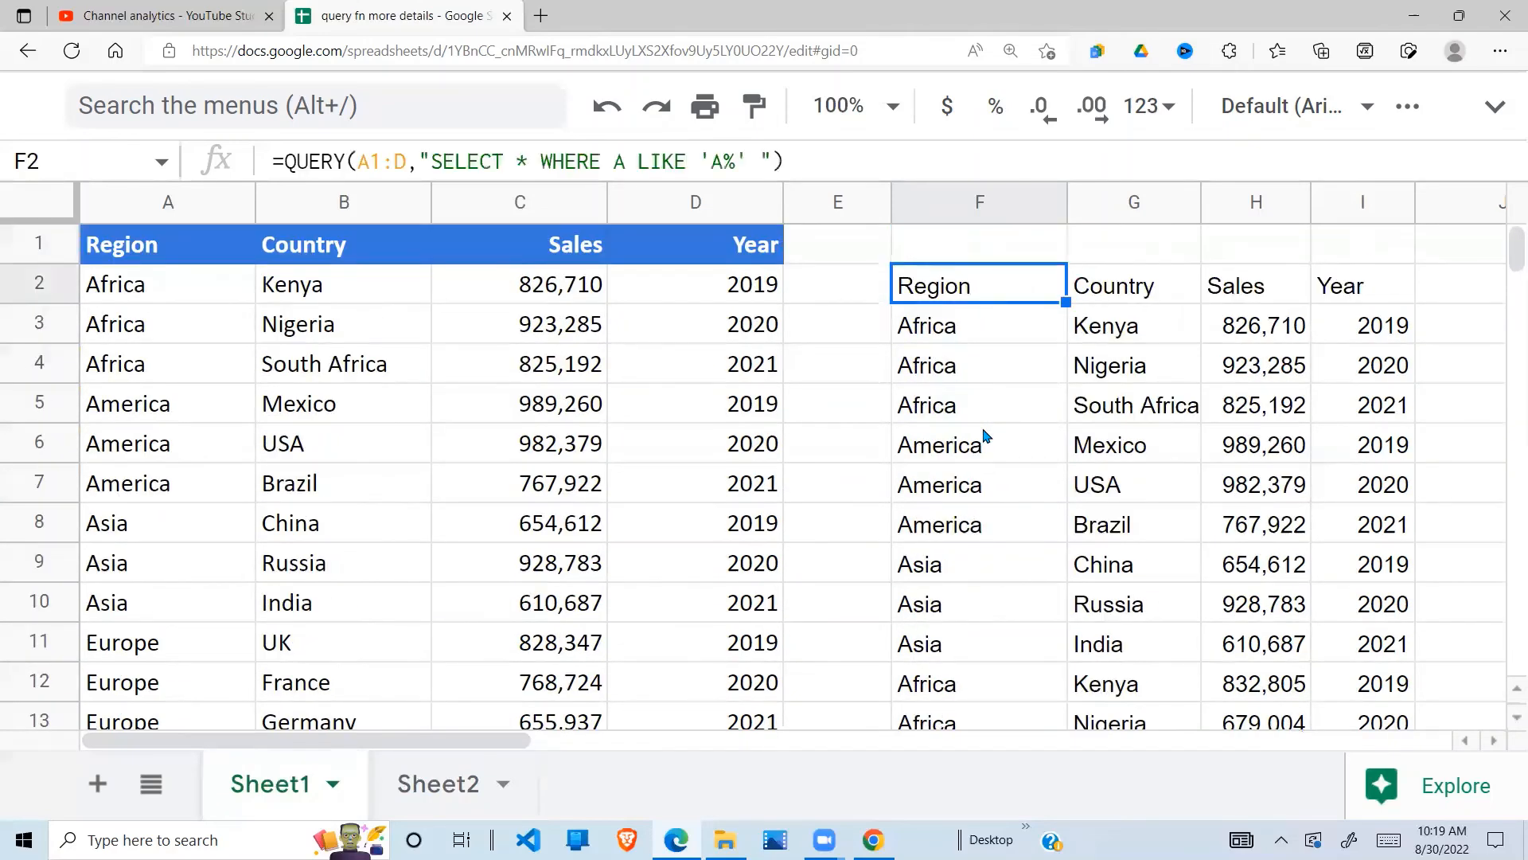
{"action": "left_click", "coordinate": [721, 164]}
{"action": "key", "text": "BackSpace"}
{"action": "type", "text": "e"}
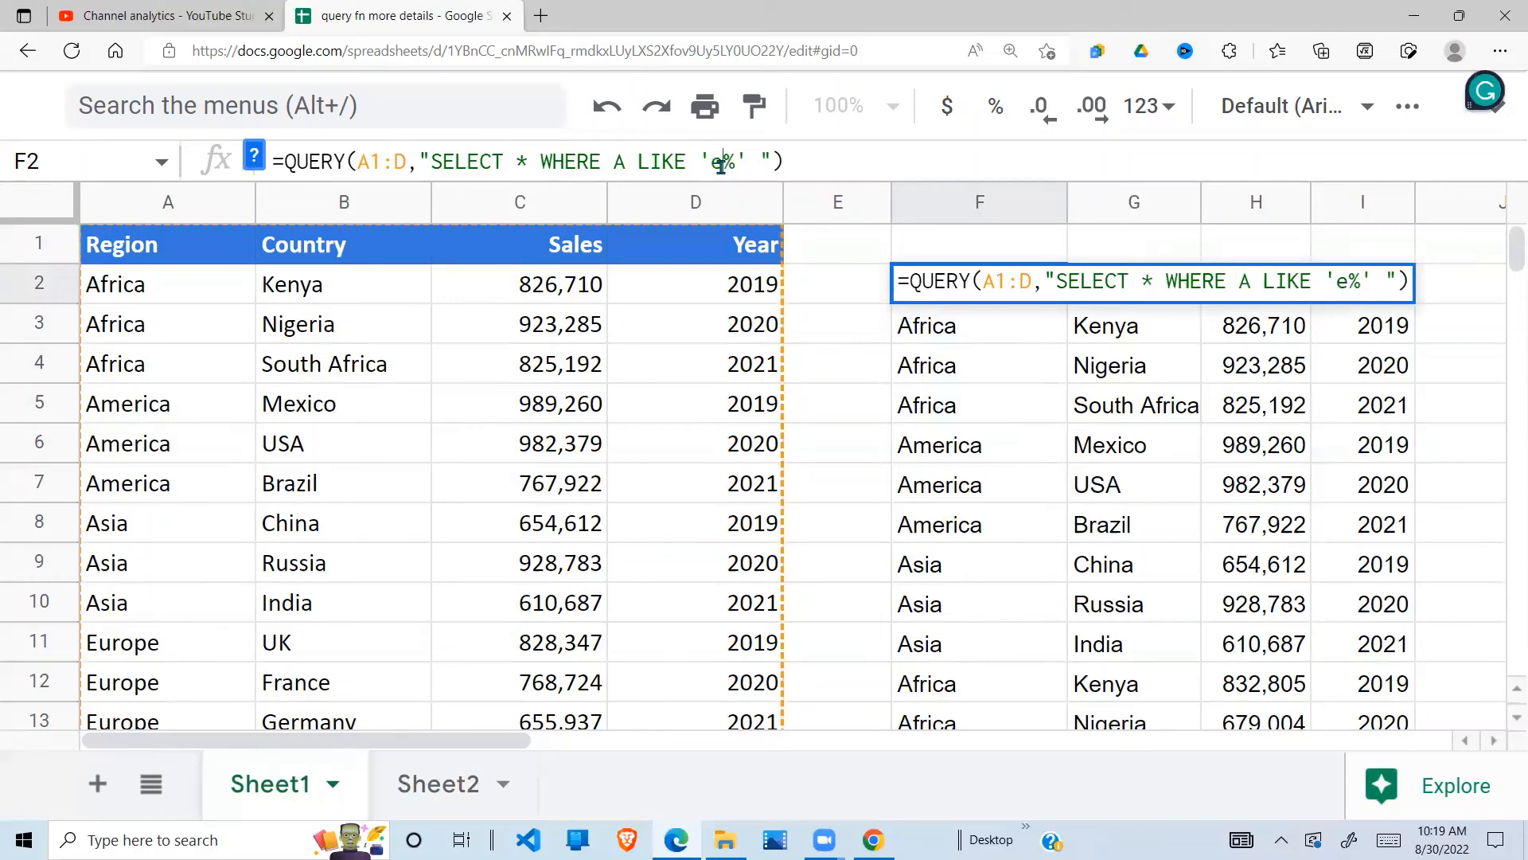
{"action": "key", "text": "BackSpace"}
{"action": "type", "text": "e"}
{"action": "key", "text": "BackSpace"}
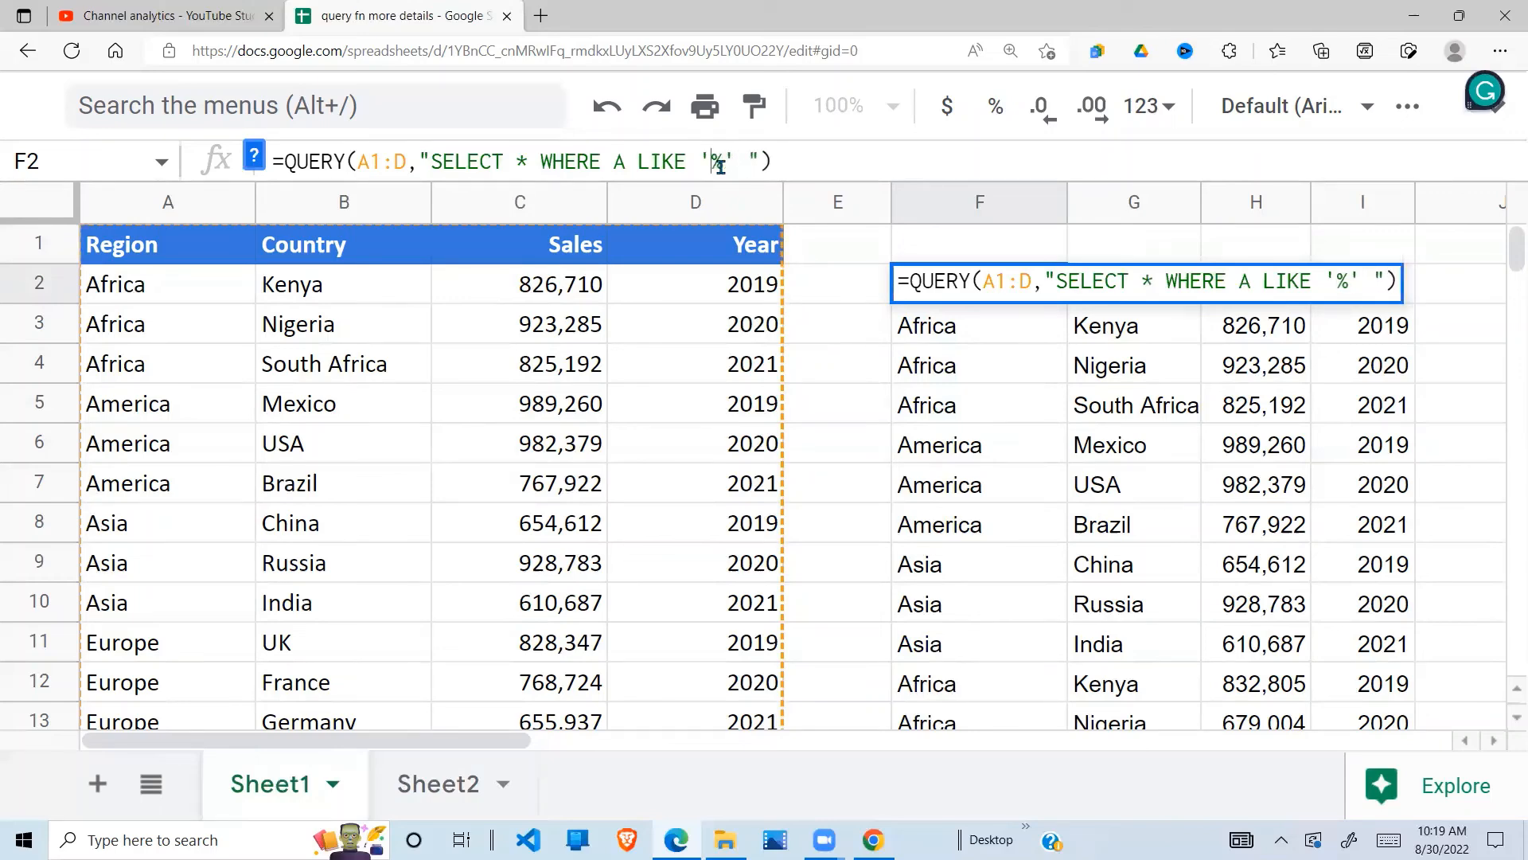
{"action": "type", "text": "E"}
{"action": "key", "text": "Return"}
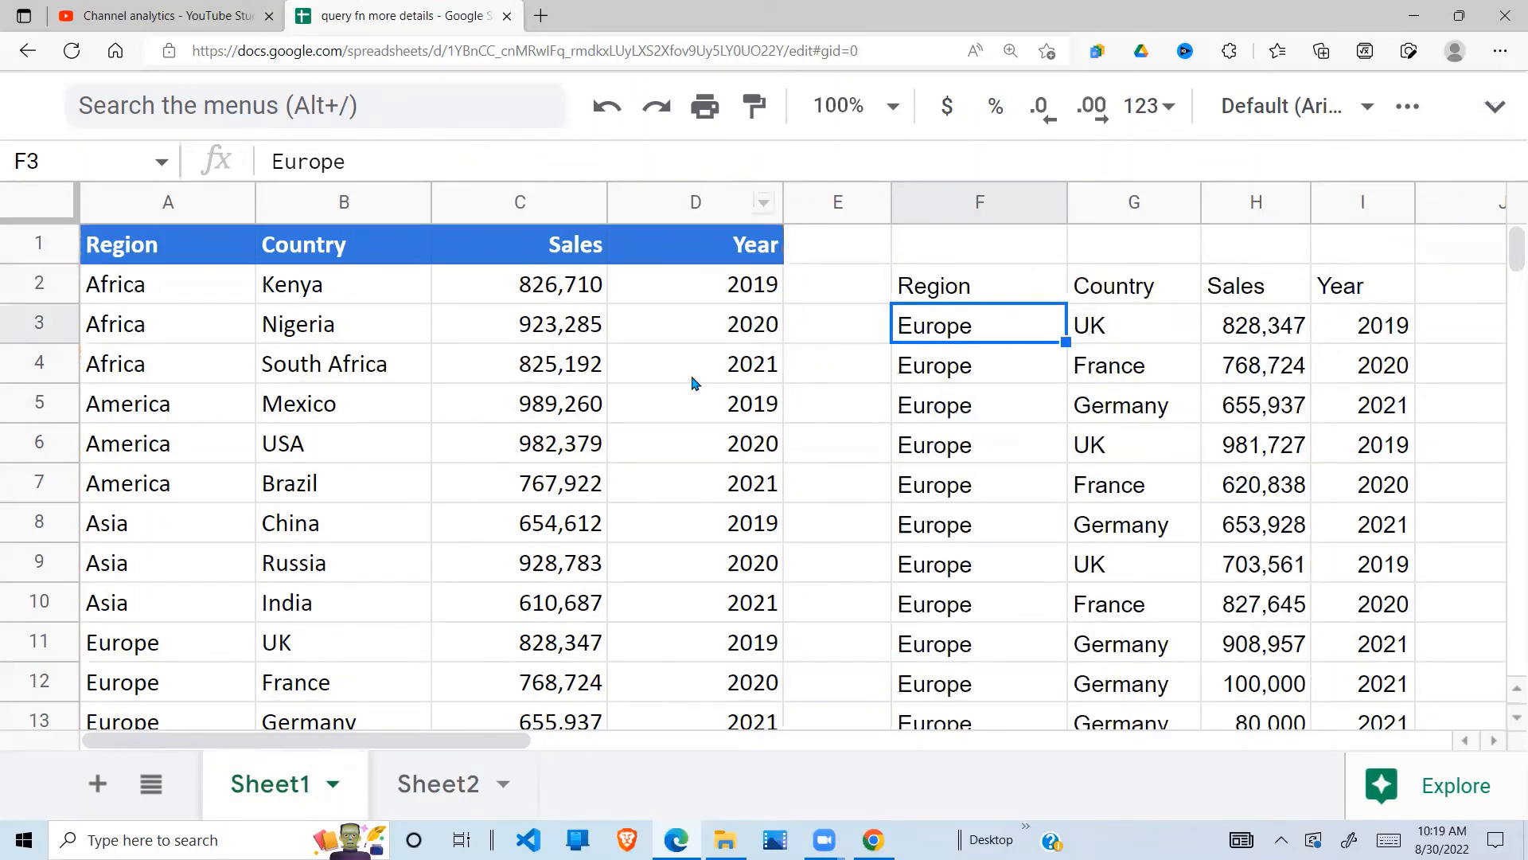
Step: Examine the Region and Country values returned by F2's LIKE 'E%' query against the source table and the formula
{"action": "left_click", "coordinate": [1148, 467]}
{"action": "left_click_drag", "start_coordinate": [959, 324], "coordinate": [982, 679]}
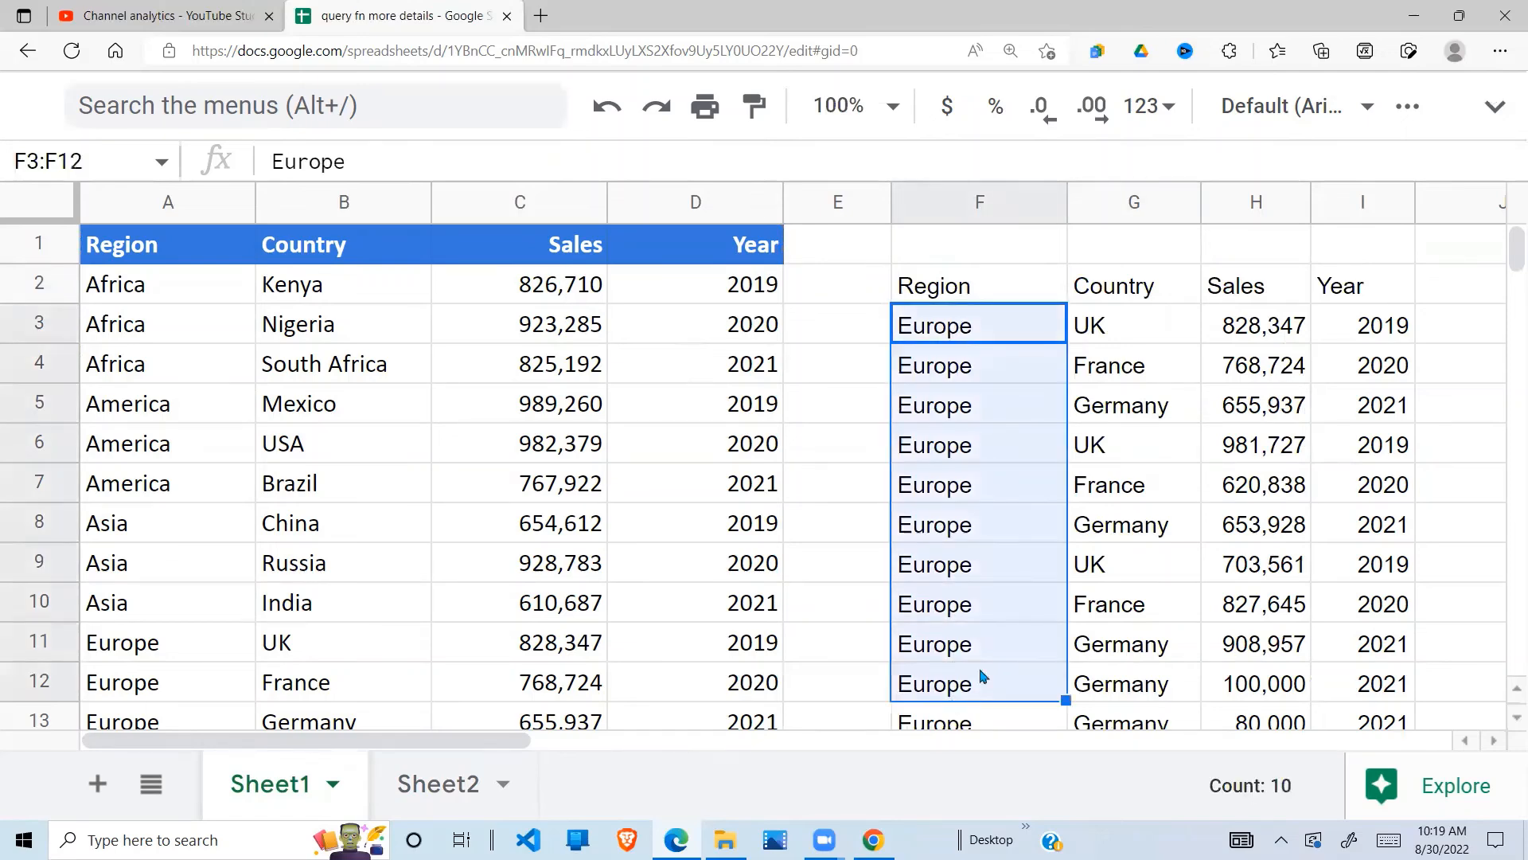
{"action": "left_click", "coordinate": [1167, 373]}
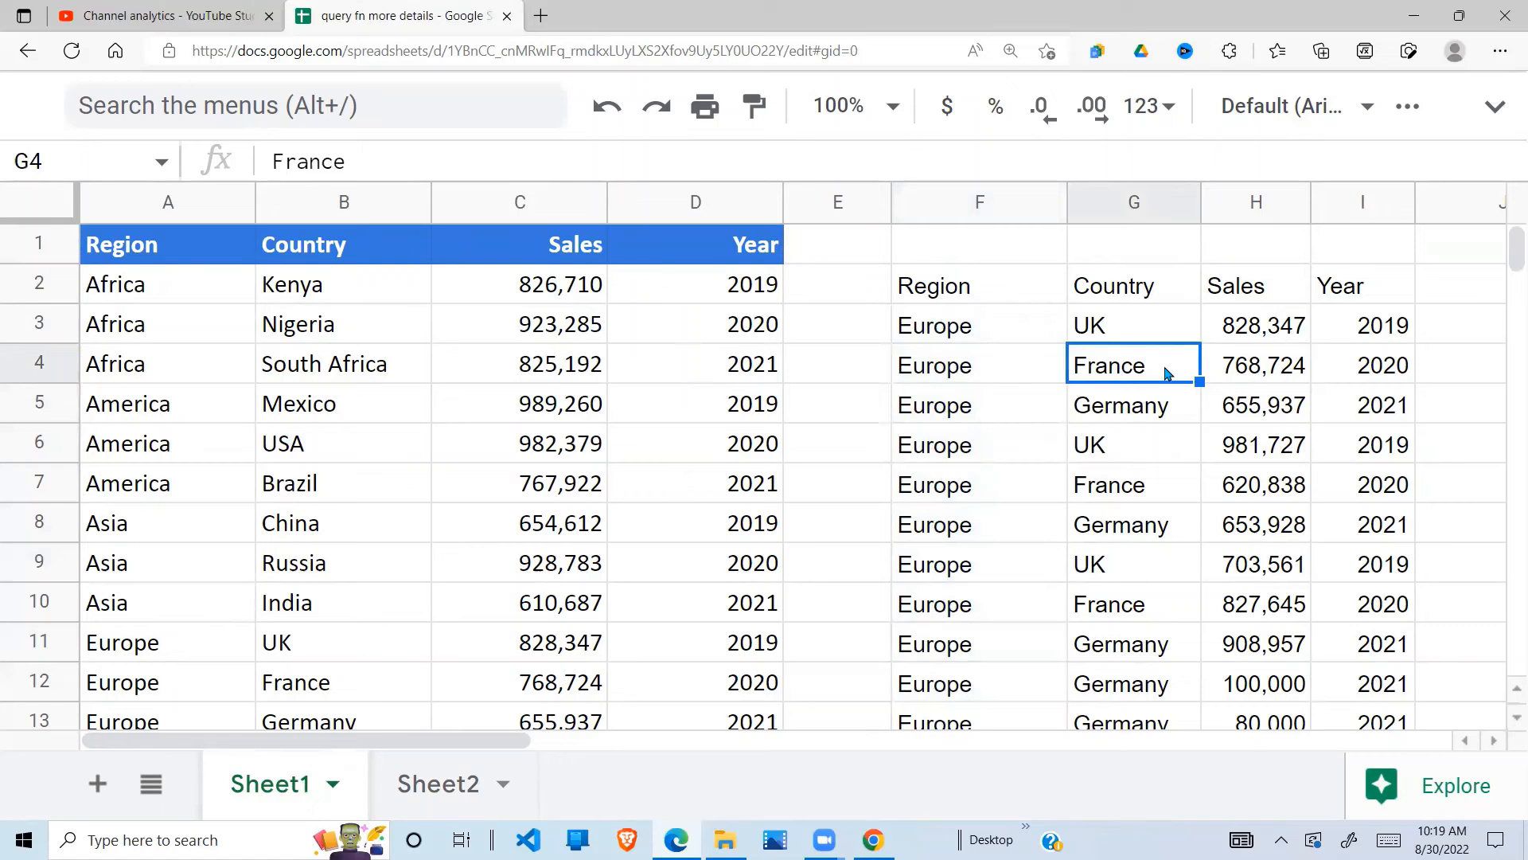
{"action": "left_click", "coordinate": [1140, 433]}
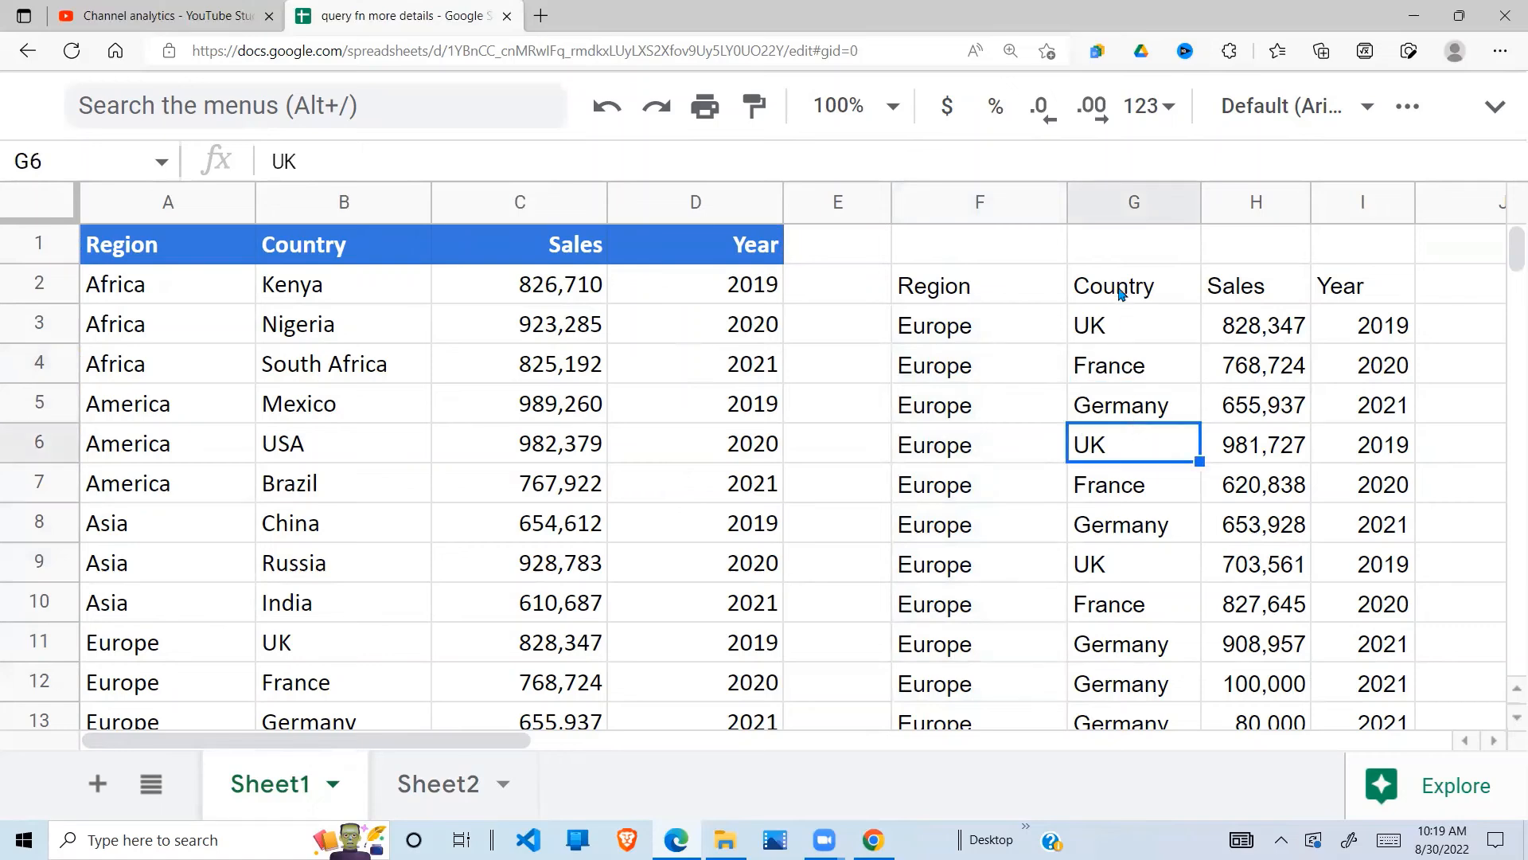
{"action": "left_click", "coordinate": [1127, 332]}
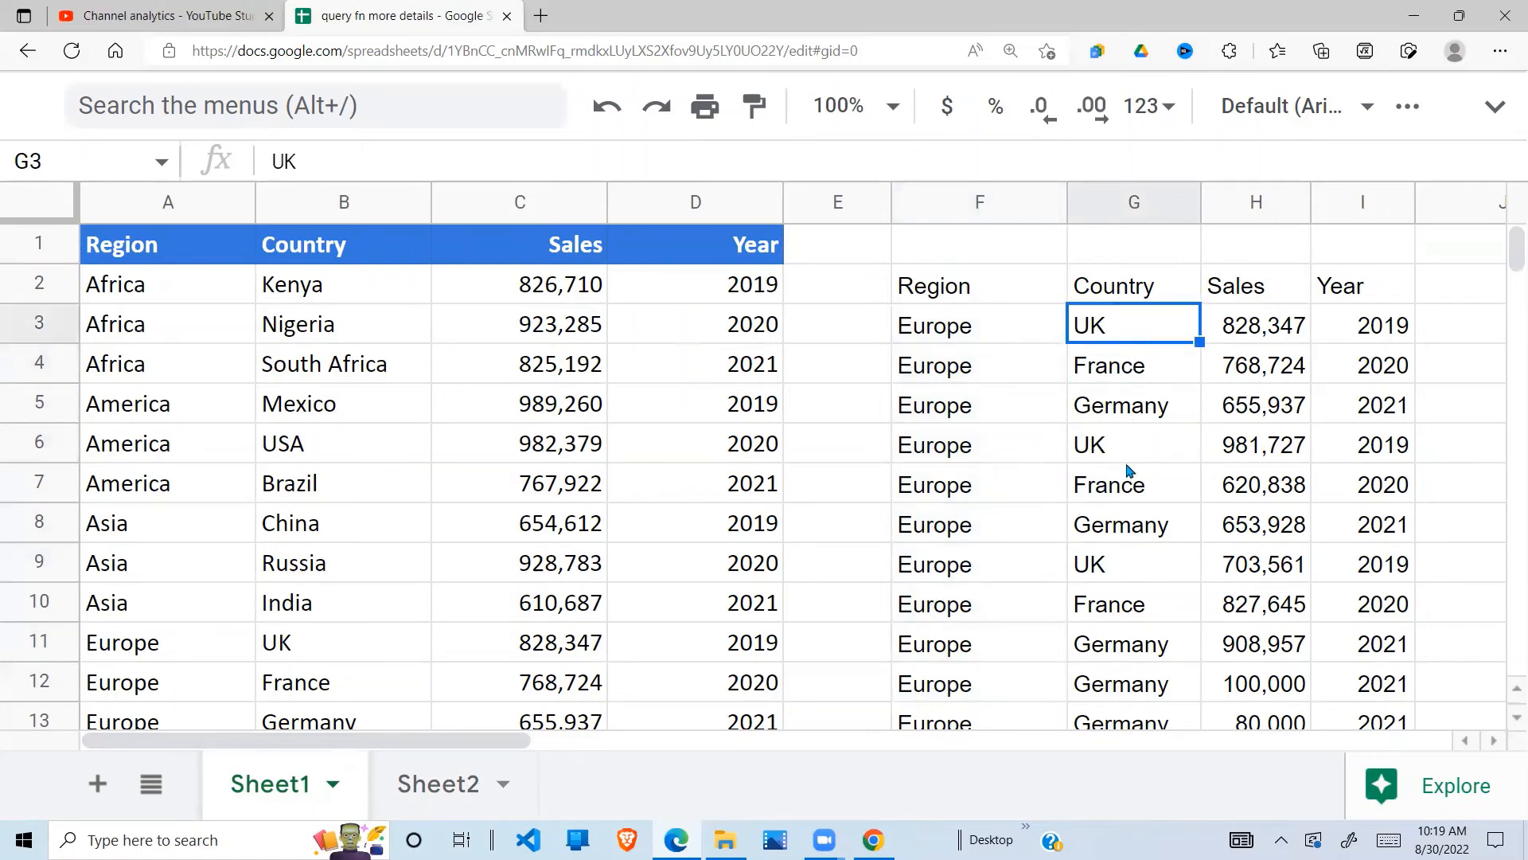
{"action": "left_click", "coordinate": [313, 456]}
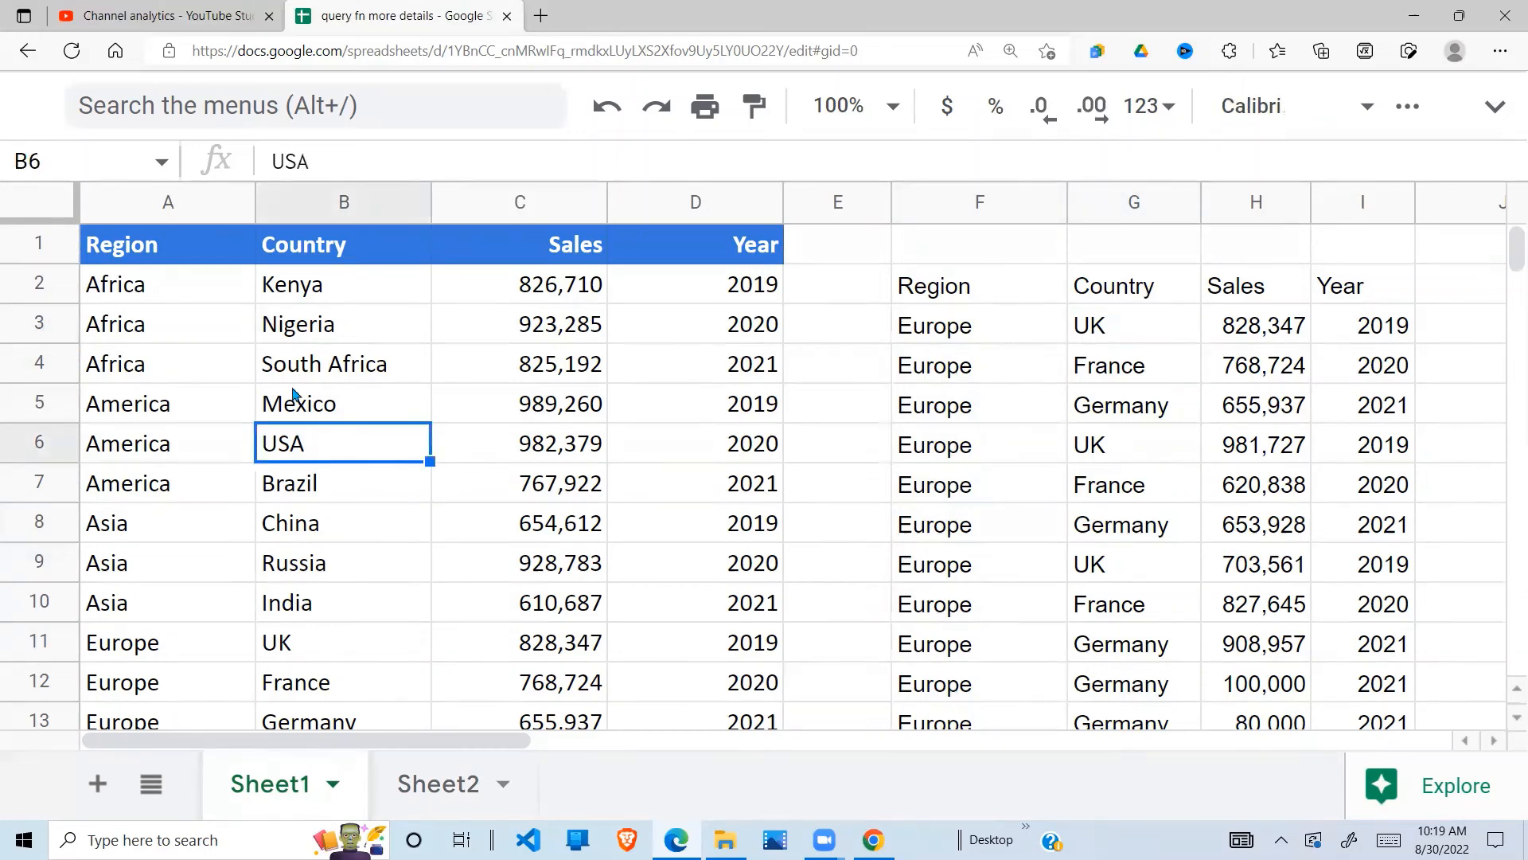
{"action": "left_click", "coordinate": [324, 653]}
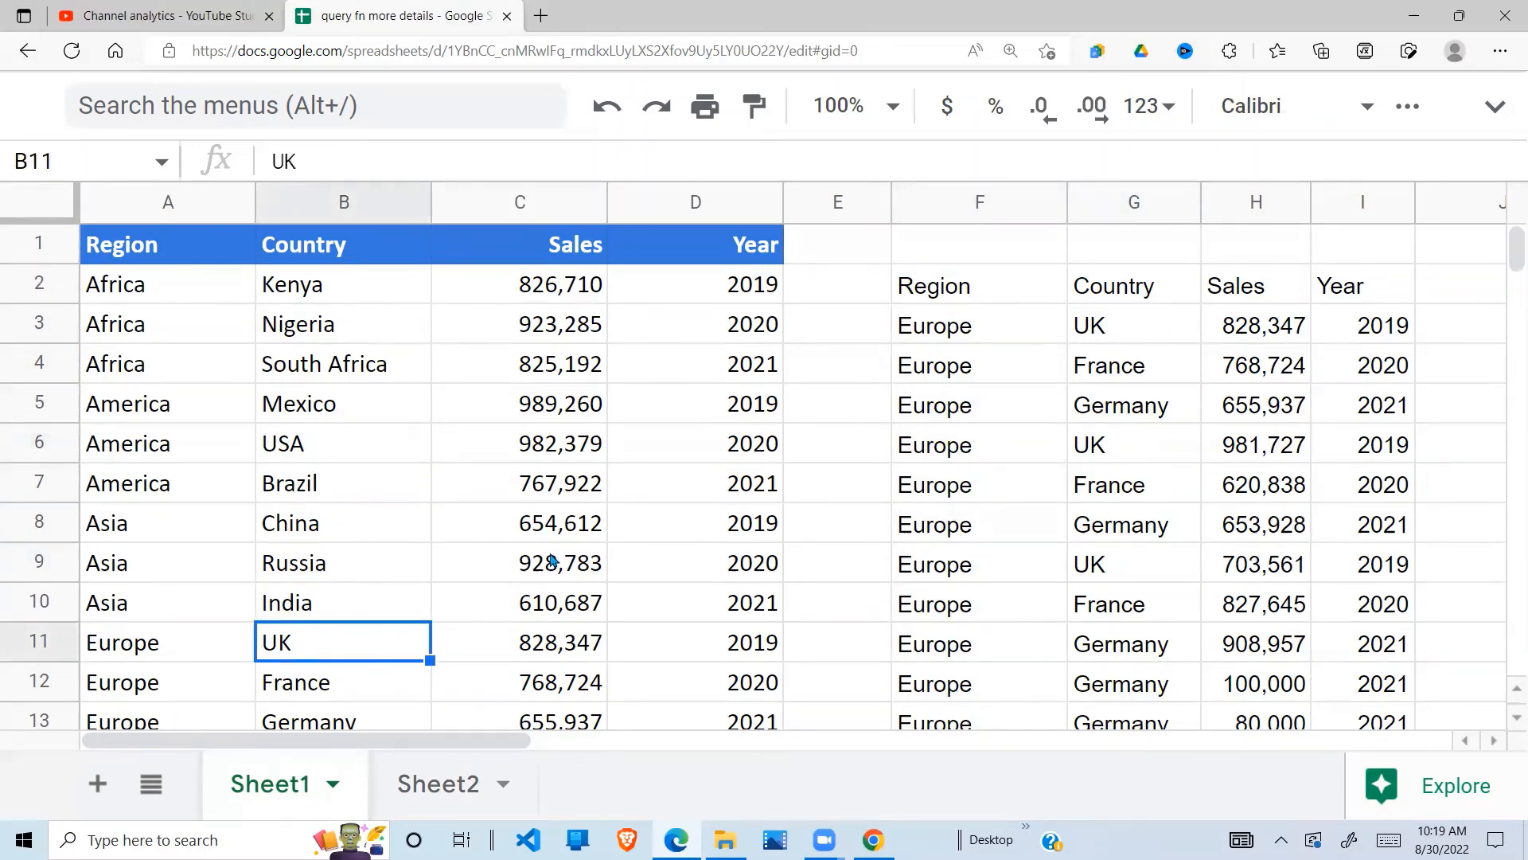
{"action": "left_click", "coordinate": [960, 286]}
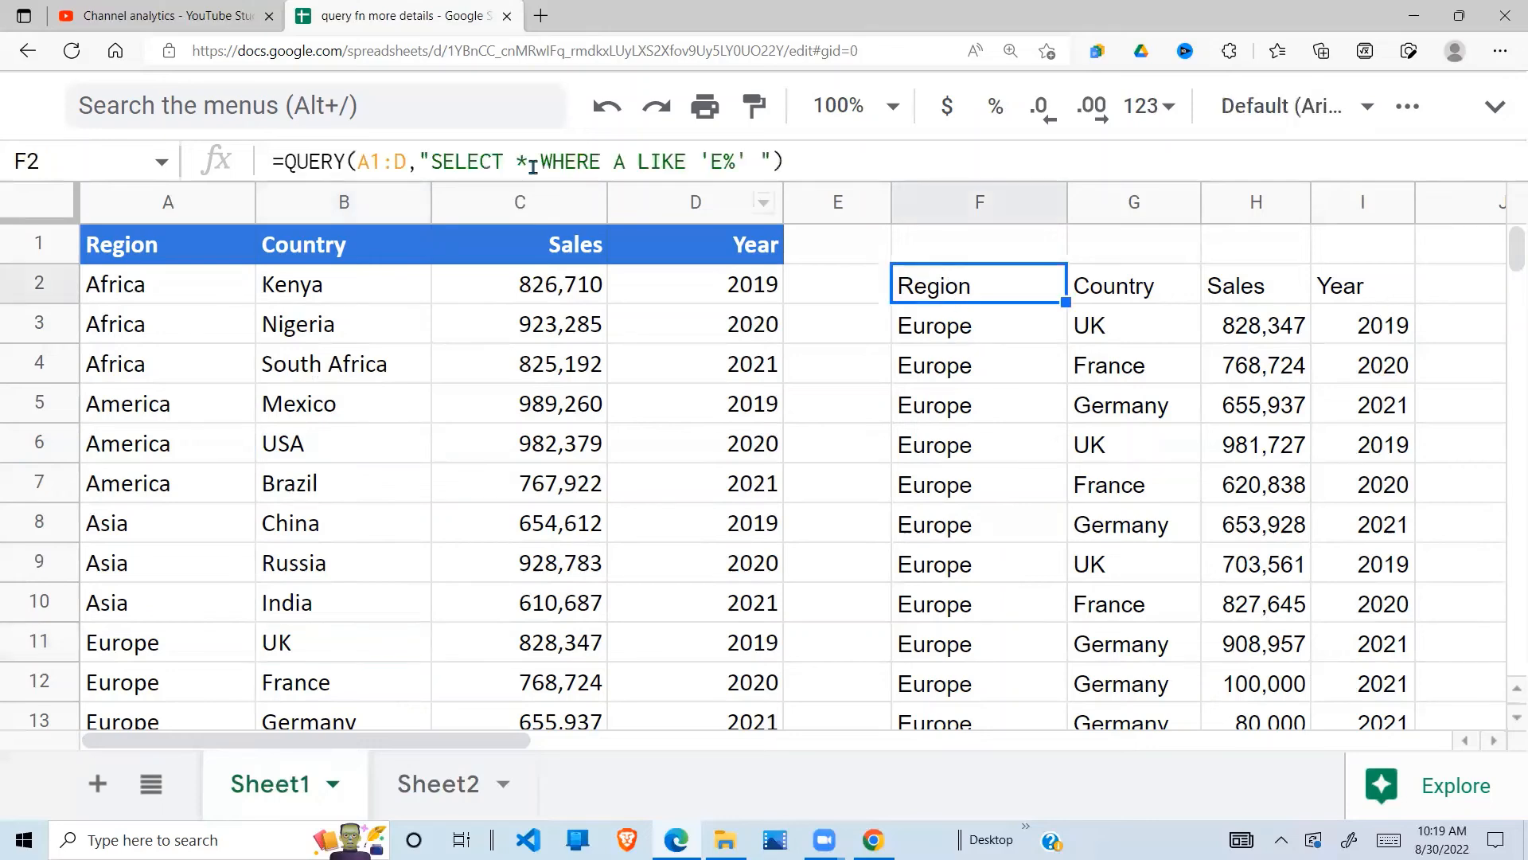
Step: Change the condition in F2's query to WHERE B LIKE 'U%' so it selects countries starting with U
{"action": "left_click", "coordinate": [622, 160]}
{"action": "key", "text": "BackSpace"}
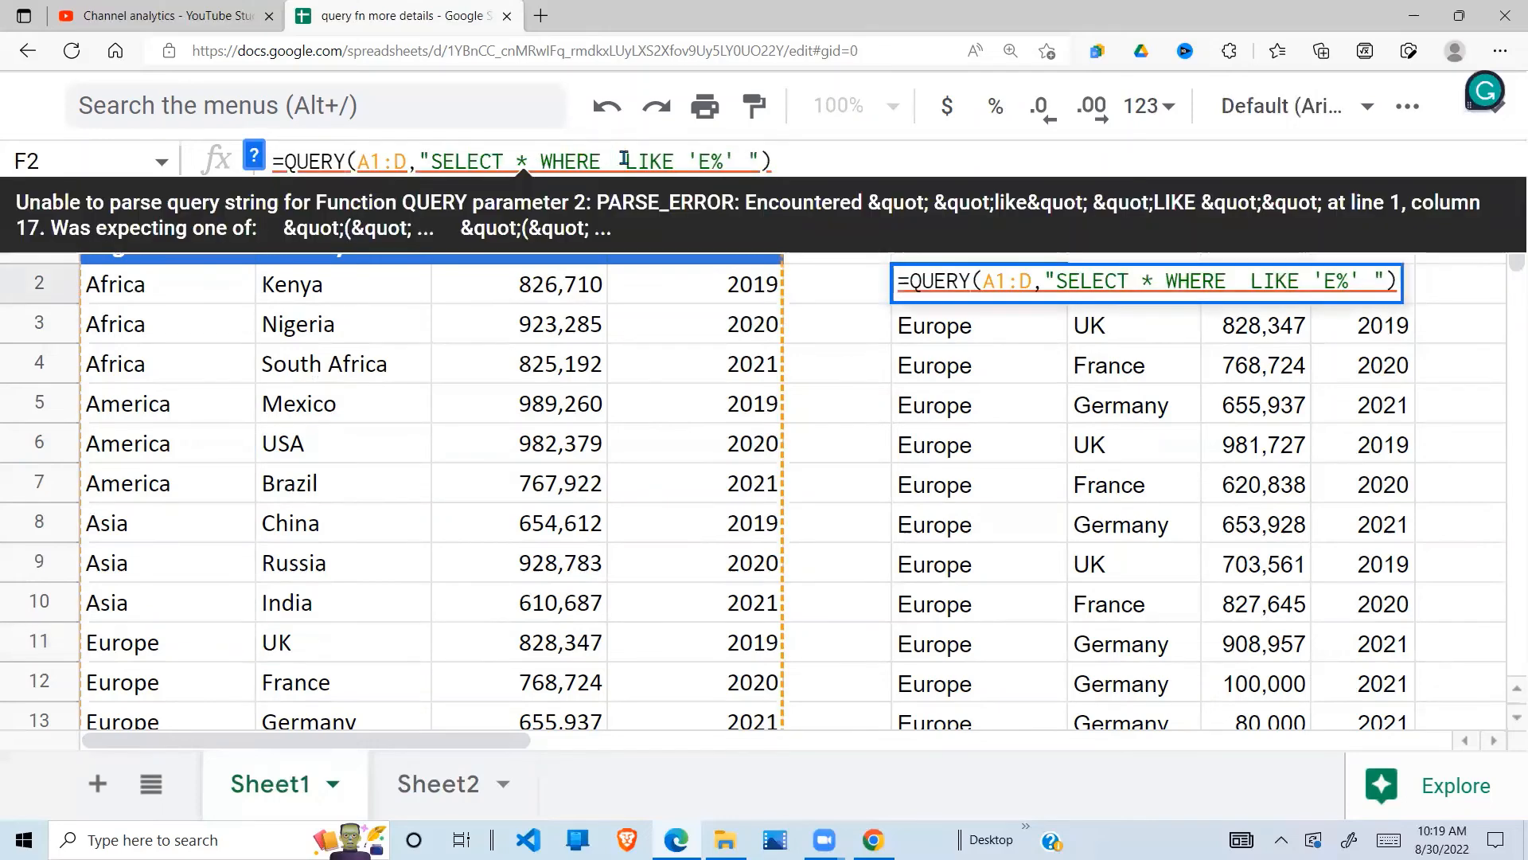
{"action": "type", "text": "B"}
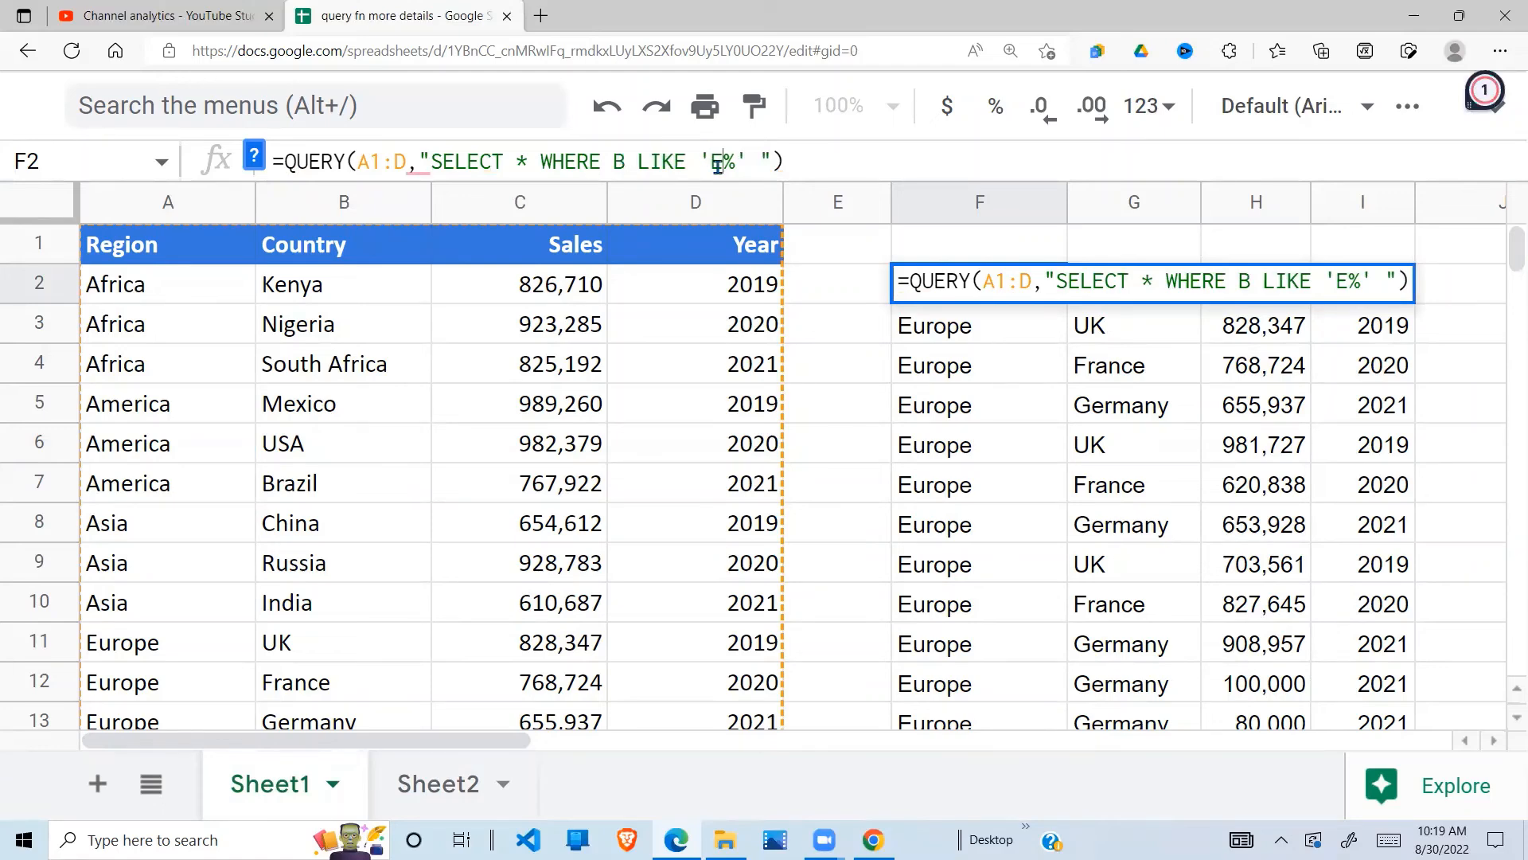
{"action": "key", "text": "BackSpace"}
{"action": "type", "text": "U"}
{"action": "key", "text": "Return"}
Step: Examine the Country and Region values returned by F2's LIKE 'U%' query
{"action": "left_click", "coordinate": [1113, 363]}
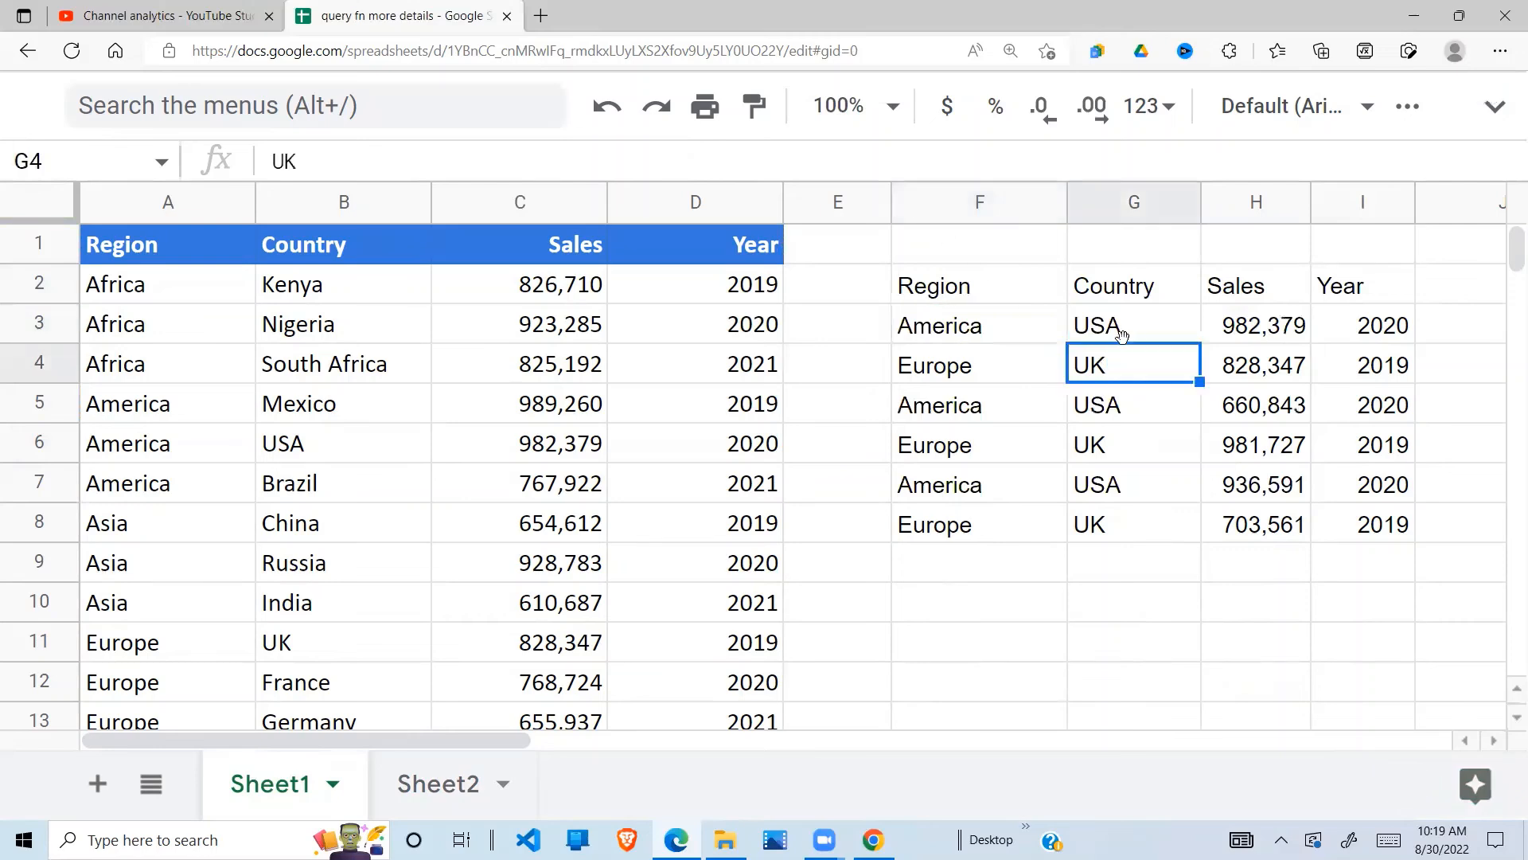
{"action": "left_click_drag", "start_coordinate": [1121, 334], "coordinate": [1118, 545]}
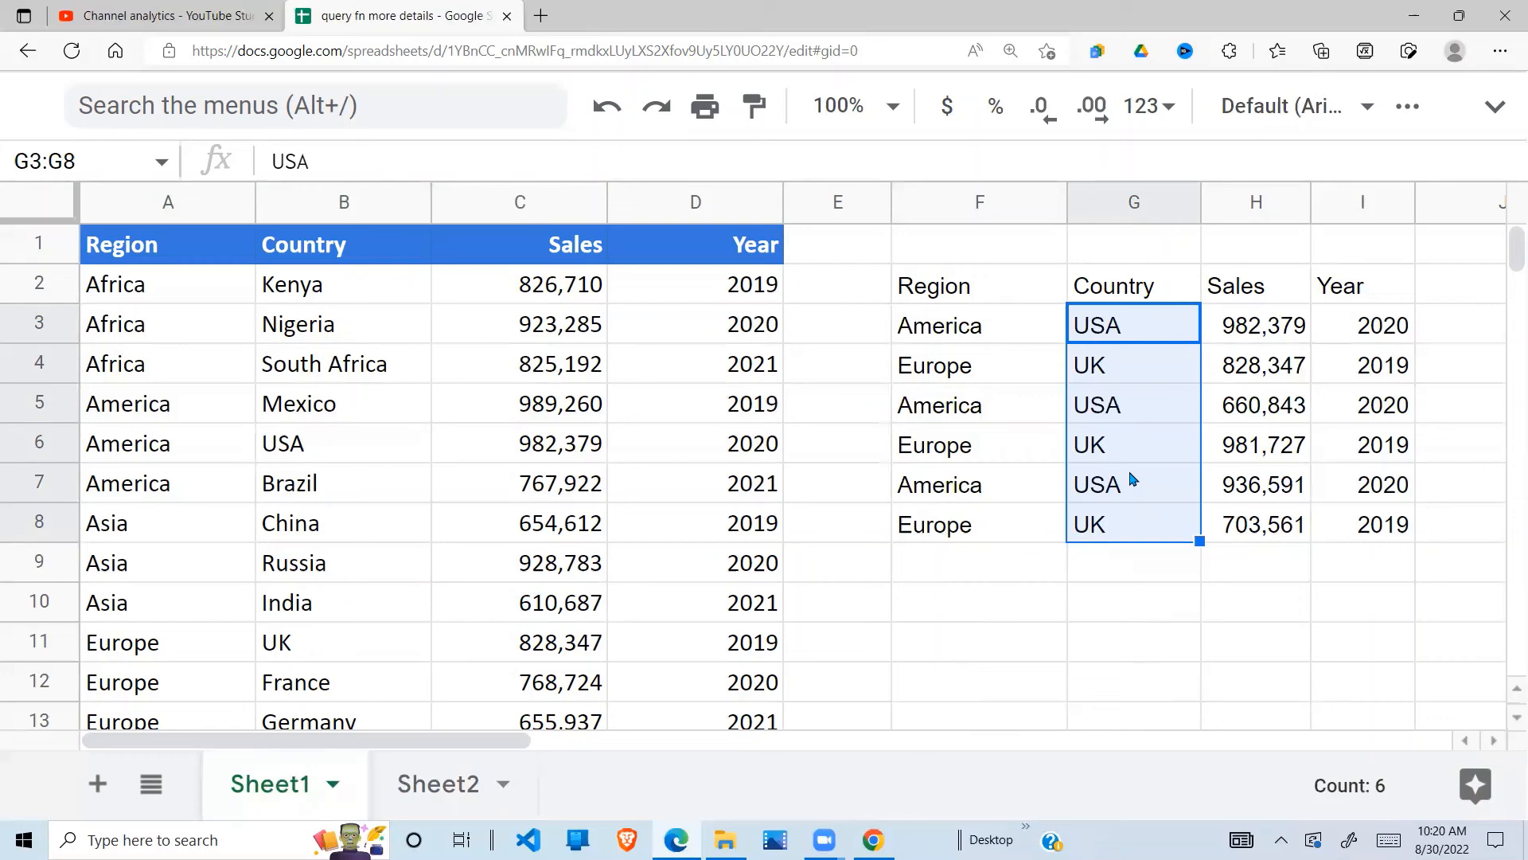
{"action": "left_click", "coordinate": [1001, 460]}
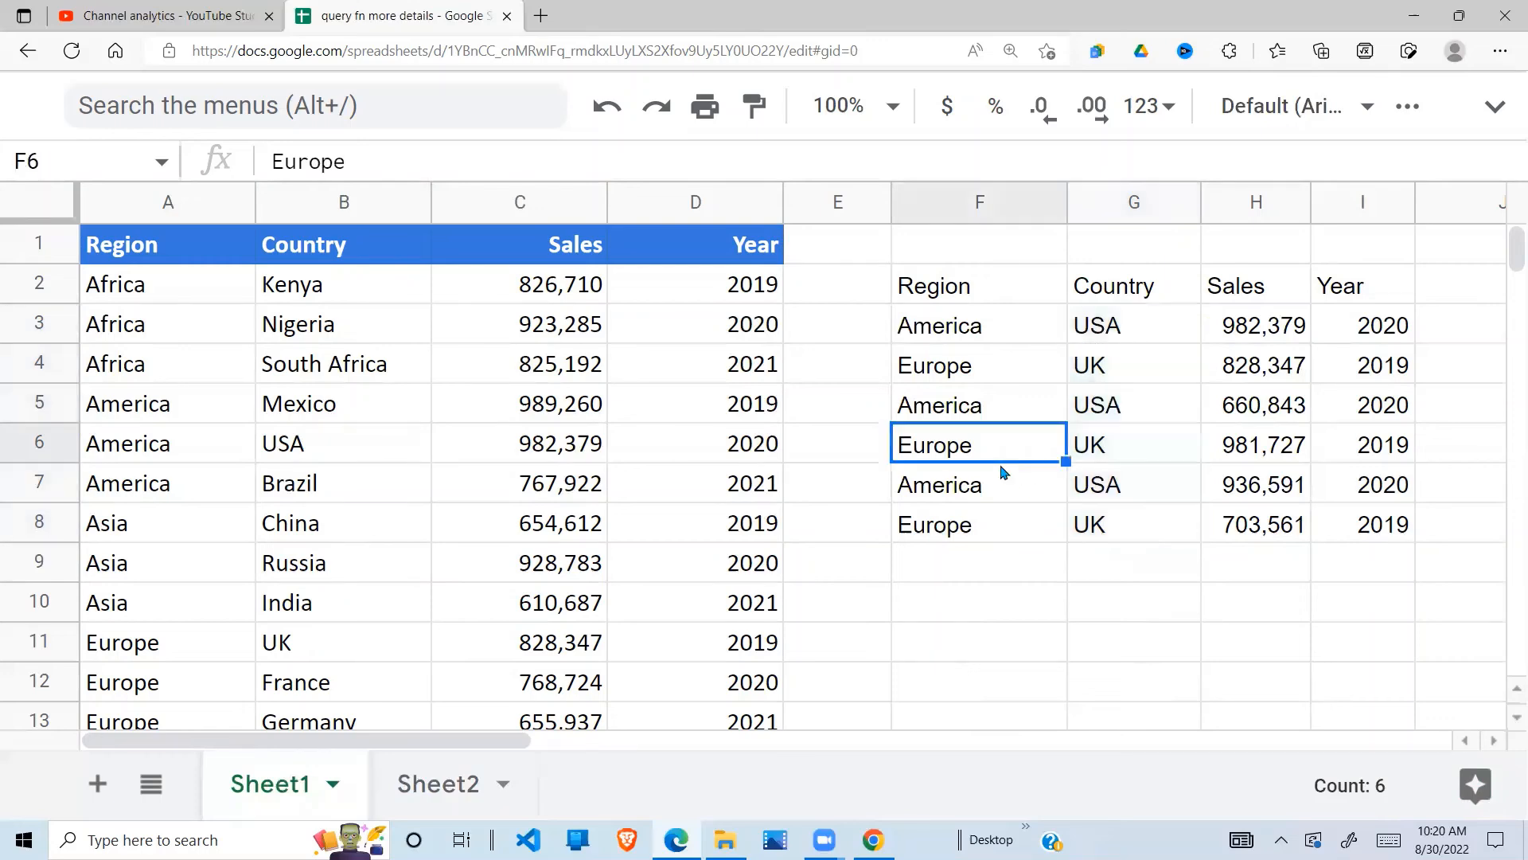
{"action": "left_click_drag", "start_coordinate": [997, 341], "coordinate": [997, 535]}
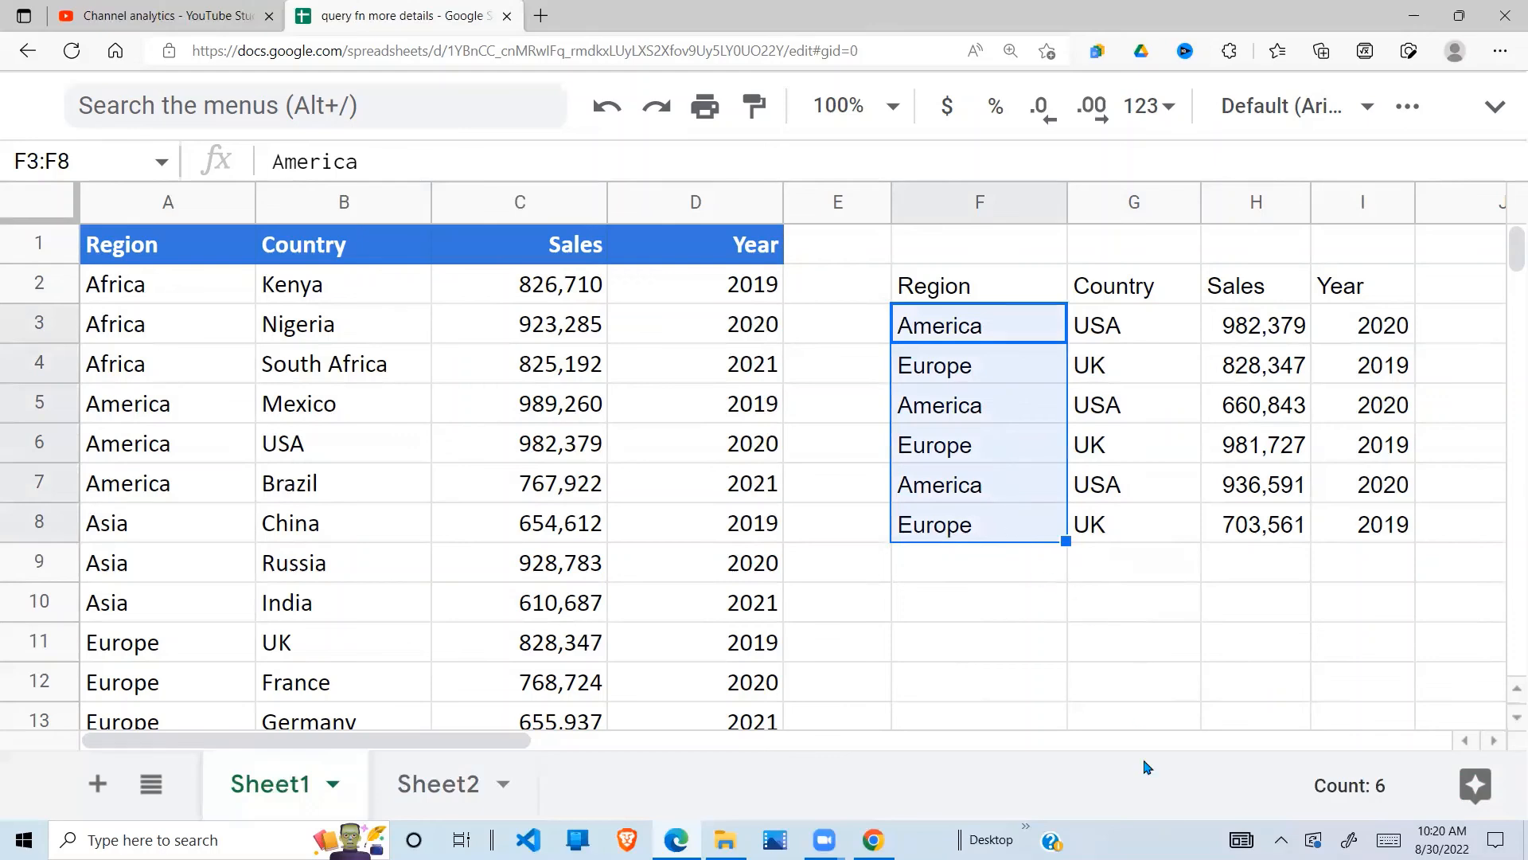
{"action": "left_click", "coordinate": [954, 478]}
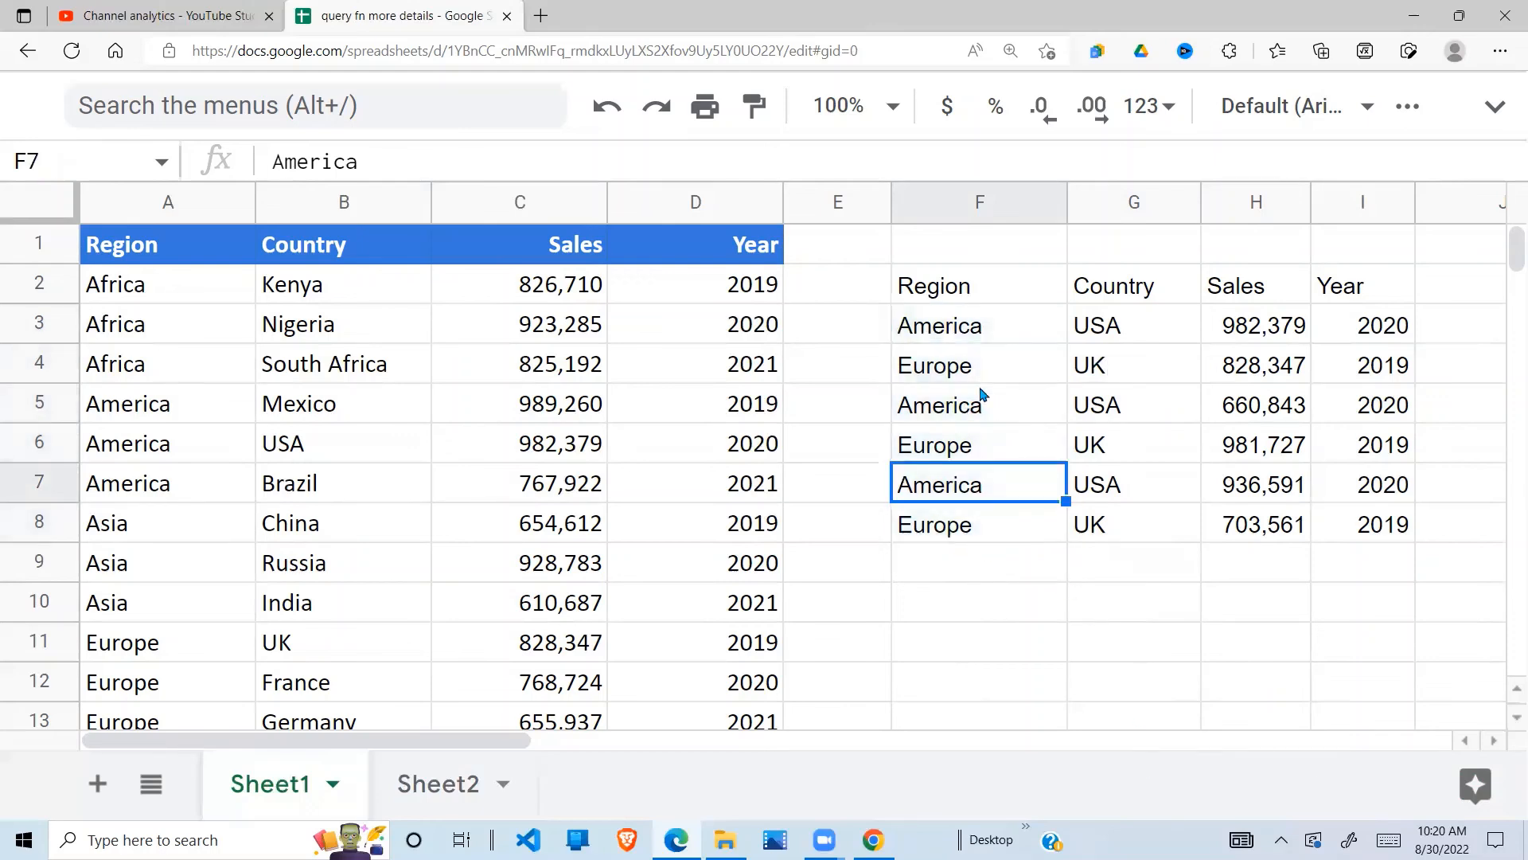
{"action": "left_click_drag", "start_coordinate": [985, 339], "coordinate": [987, 373]}
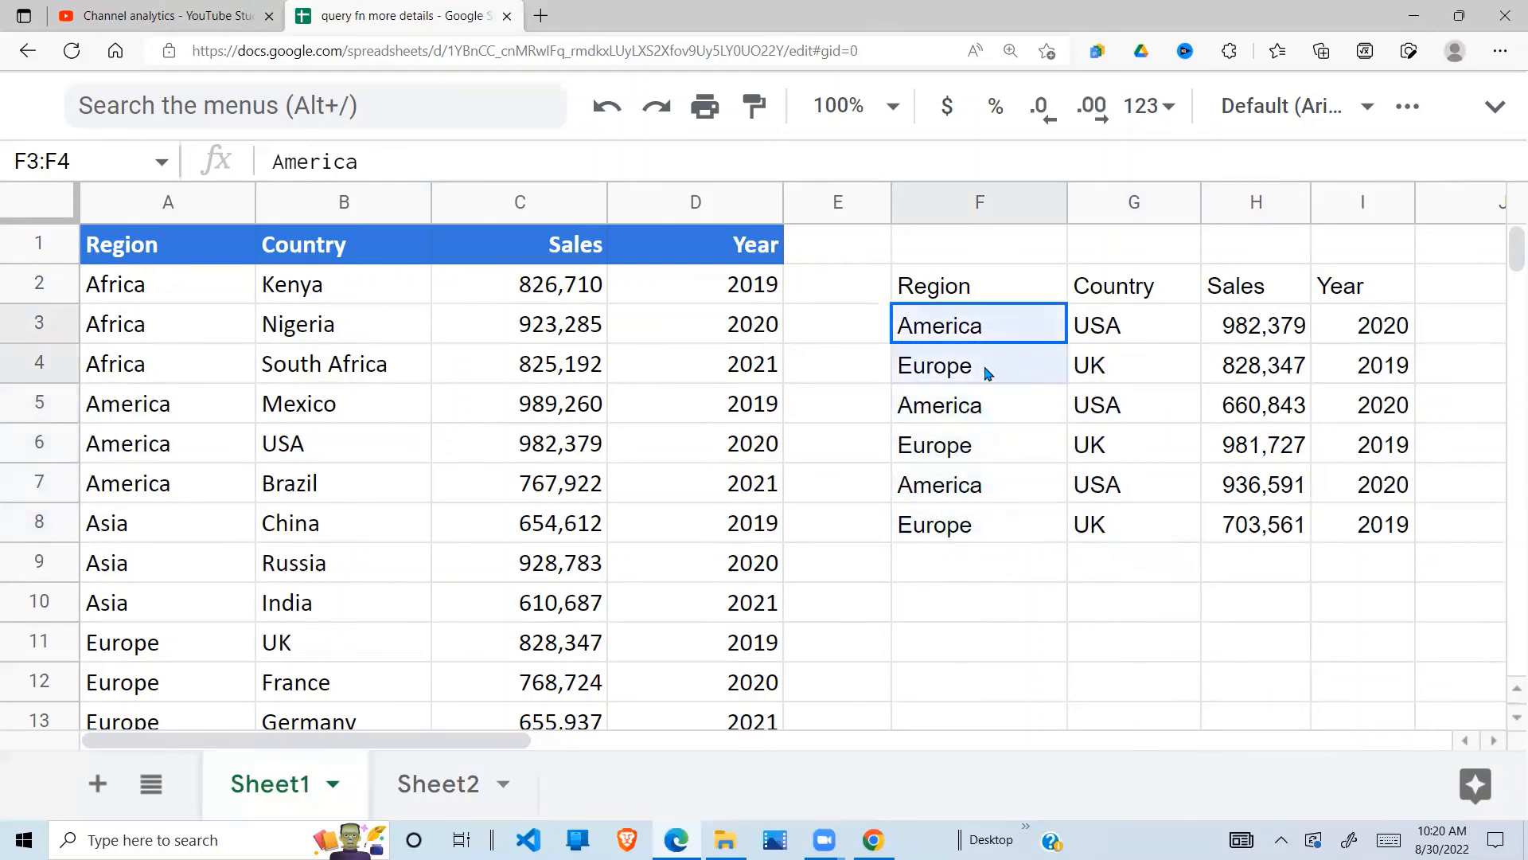
Step: Add LIMIT 2 after the LIKE 'U%' condition in F2's query and check the returned rows
{"action": "left_click", "coordinate": [988, 292]}
{"action": "left_click", "coordinate": [759, 162]}
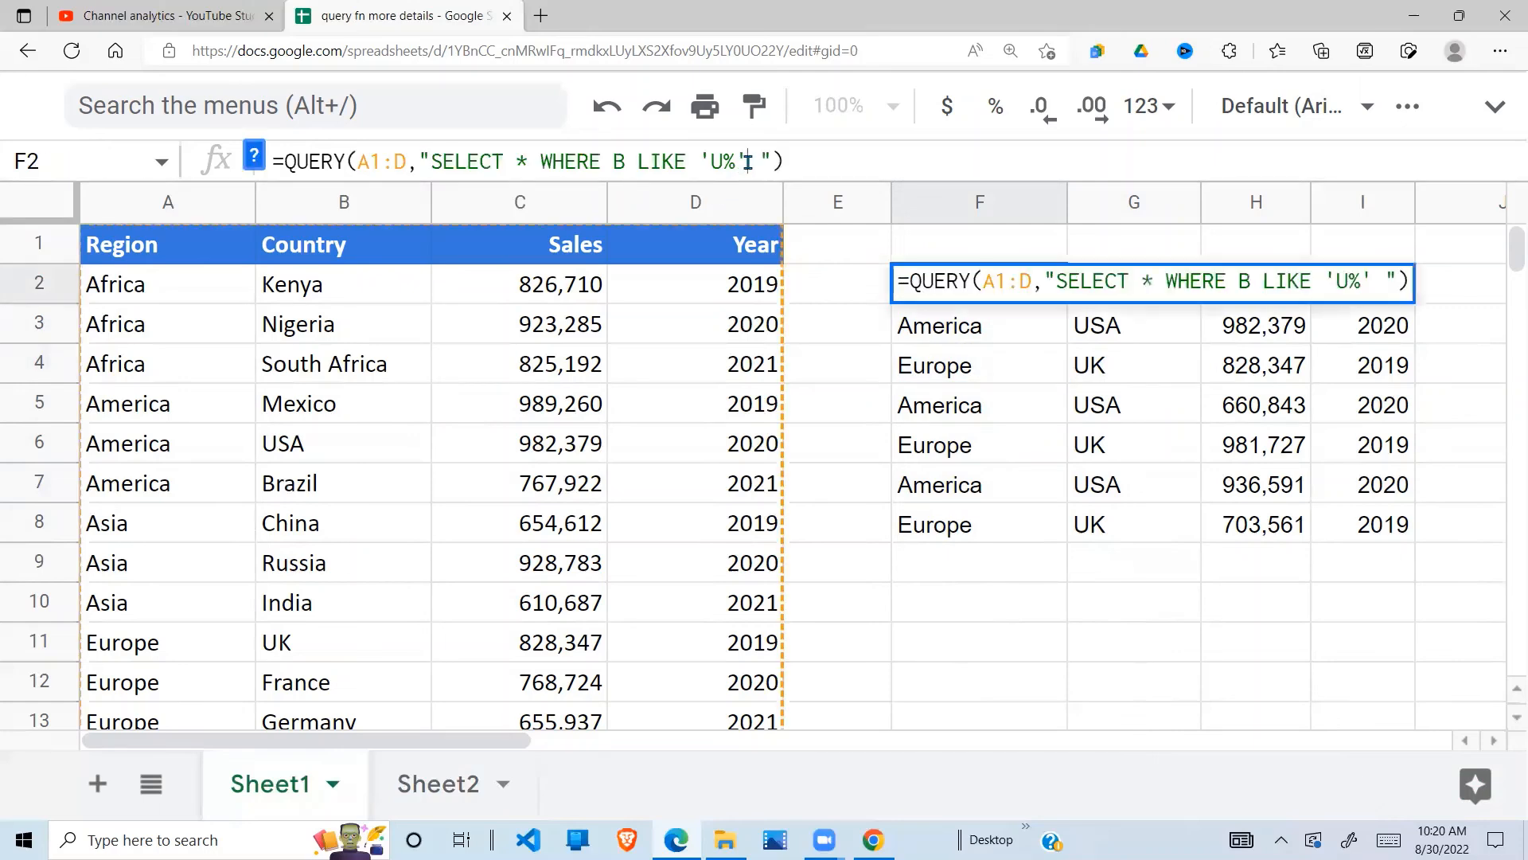
{"action": "type", "text": "LIMIT"}
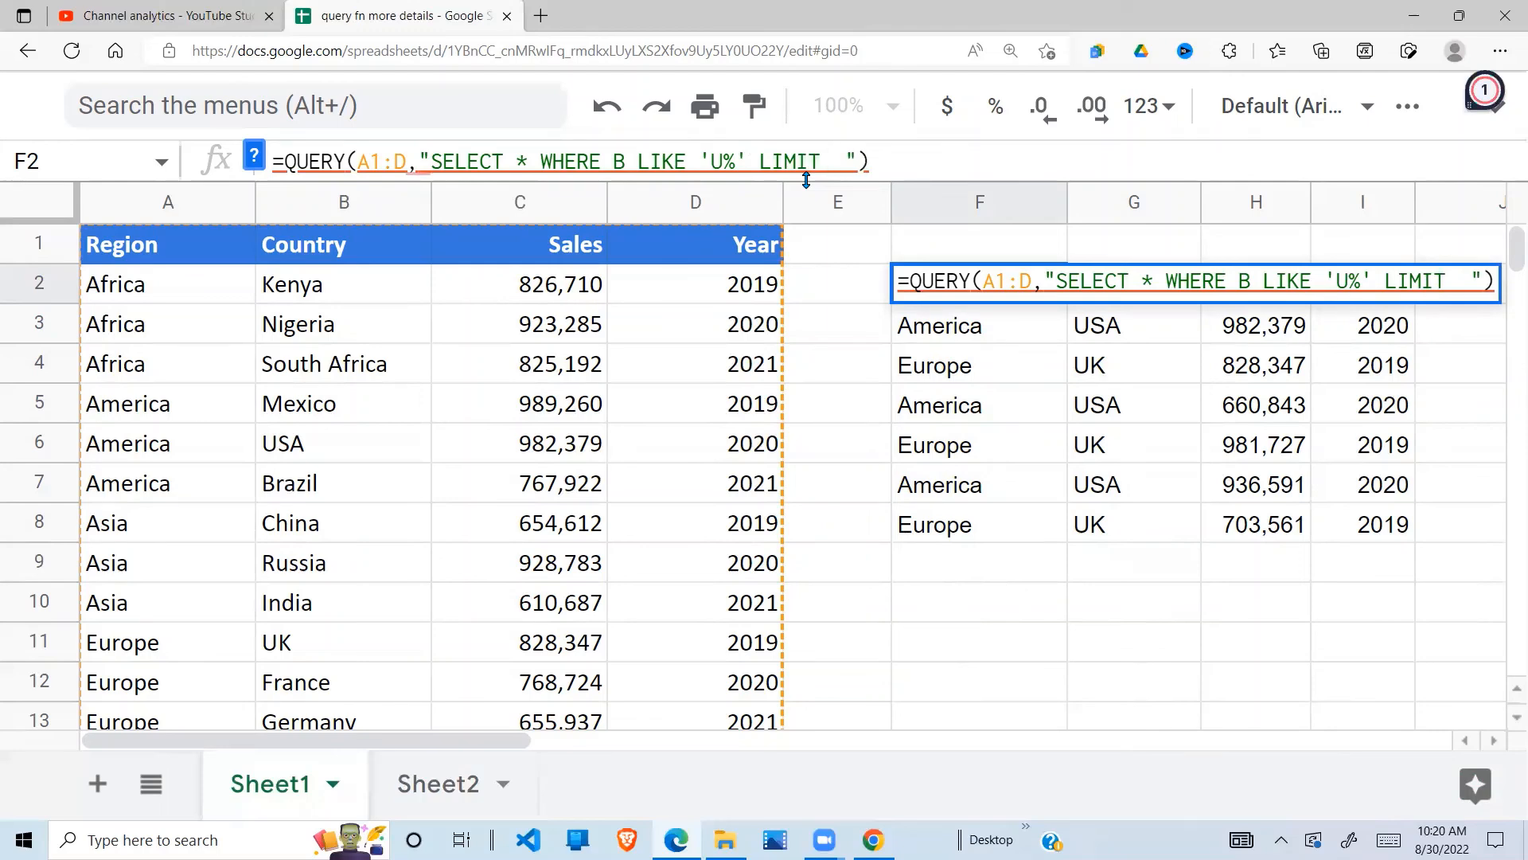
{"action": "type", "text": " 2"}
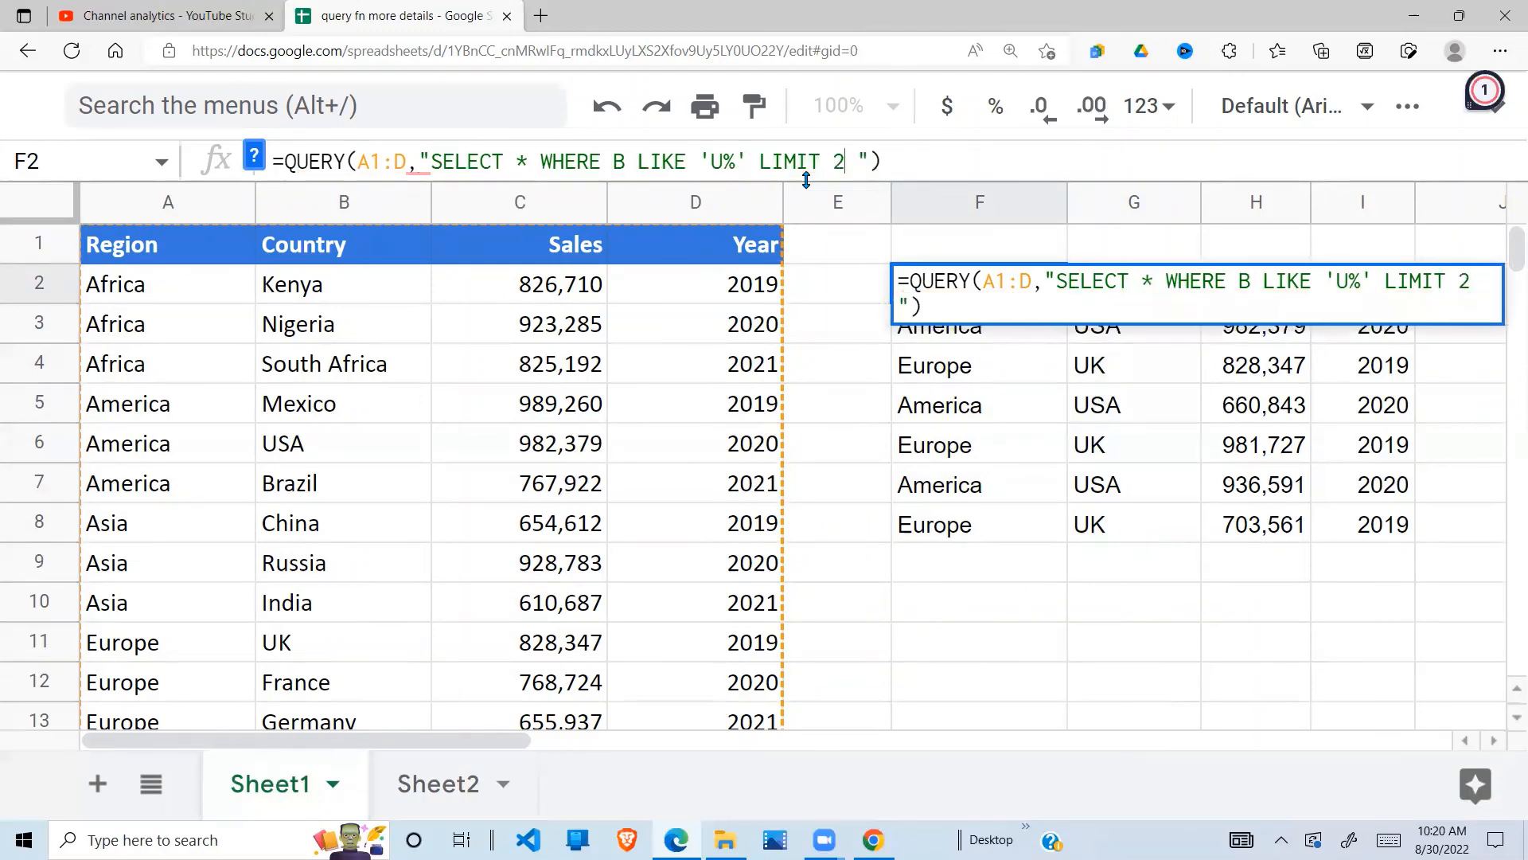
{"action": "key", "text": "Return"}
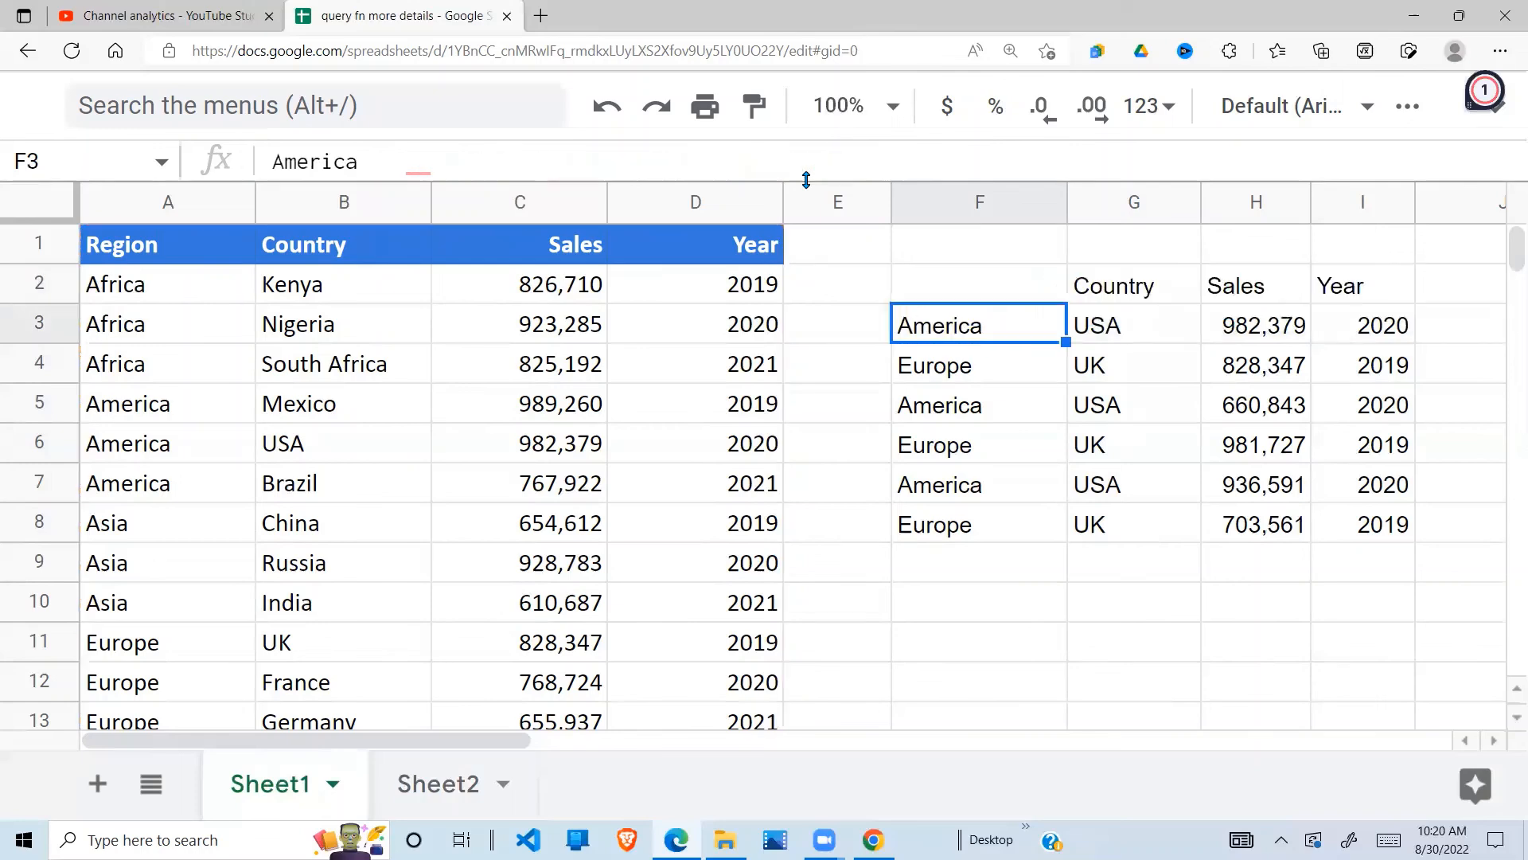
{"action": "left_click", "coordinate": [1095, 485]}
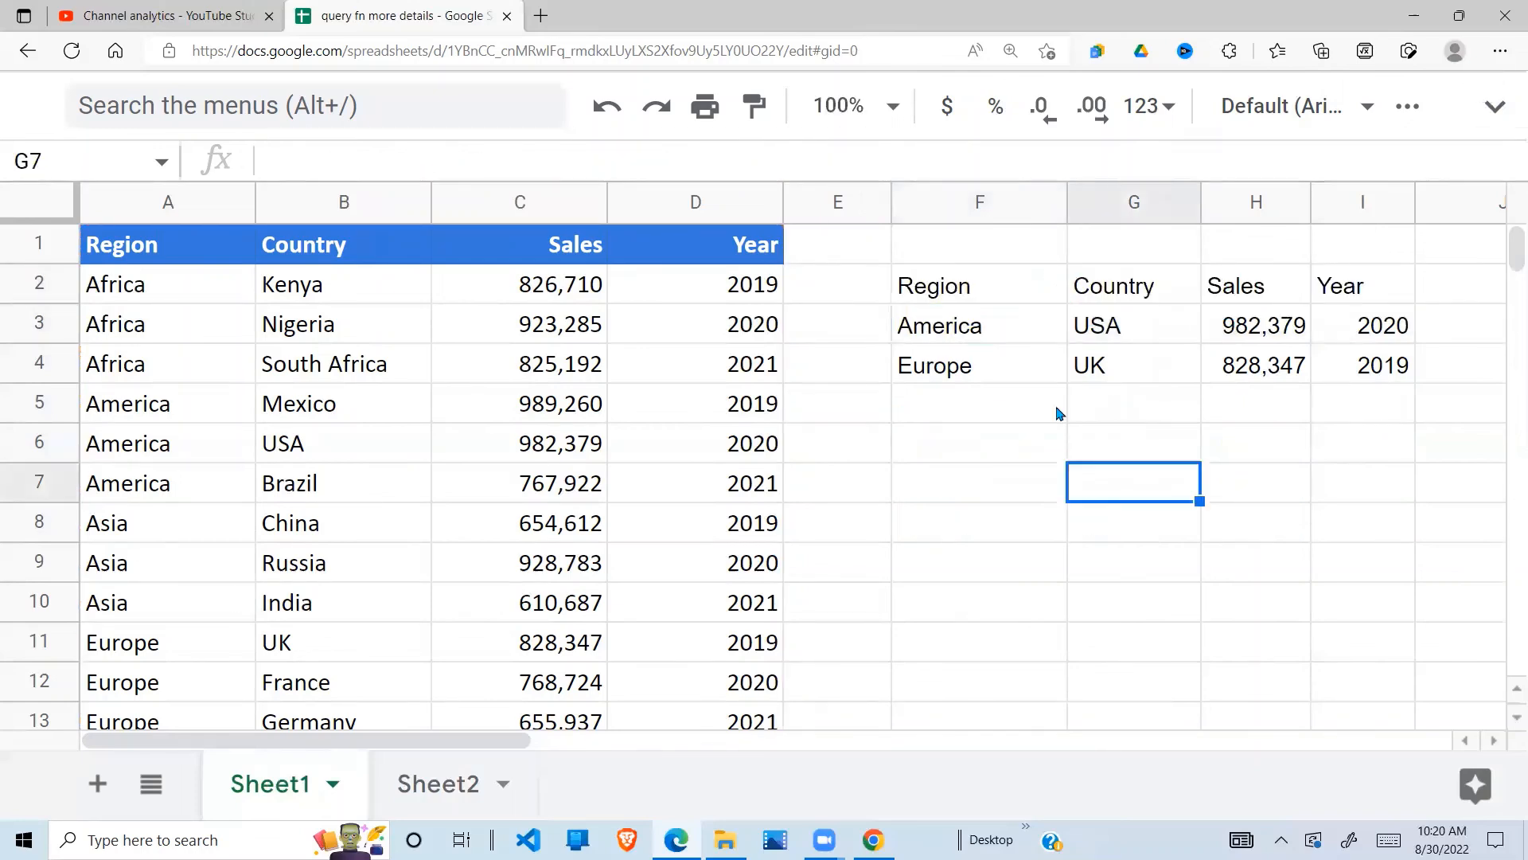
{"action": "left_click_drag", "start_coordinate": [982, 328], "coordinate": [1337, 382]}
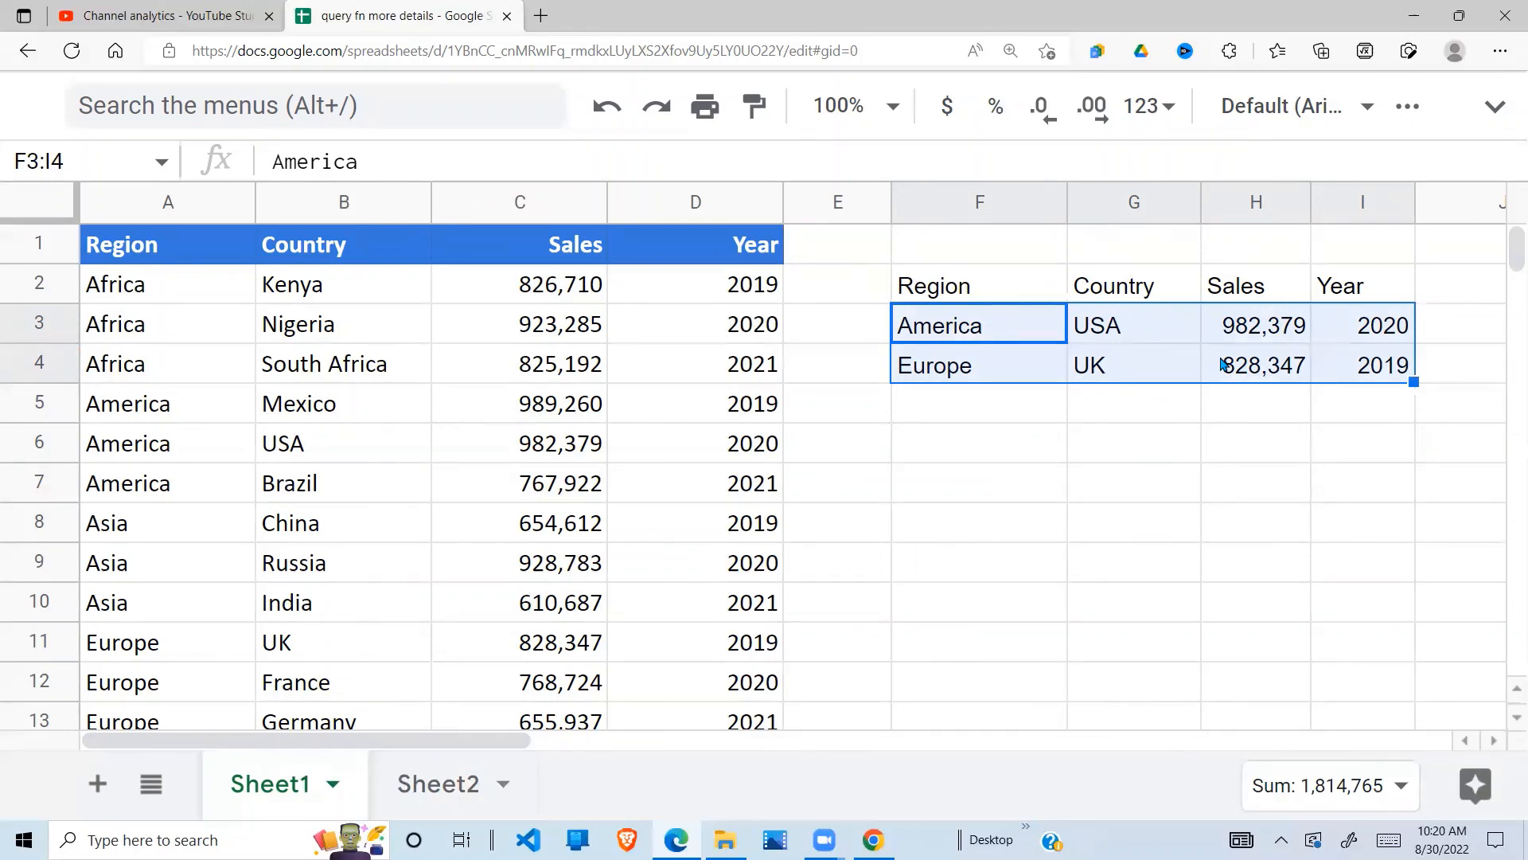
{"action": "left_click", "coordinate": [1005, 446]}
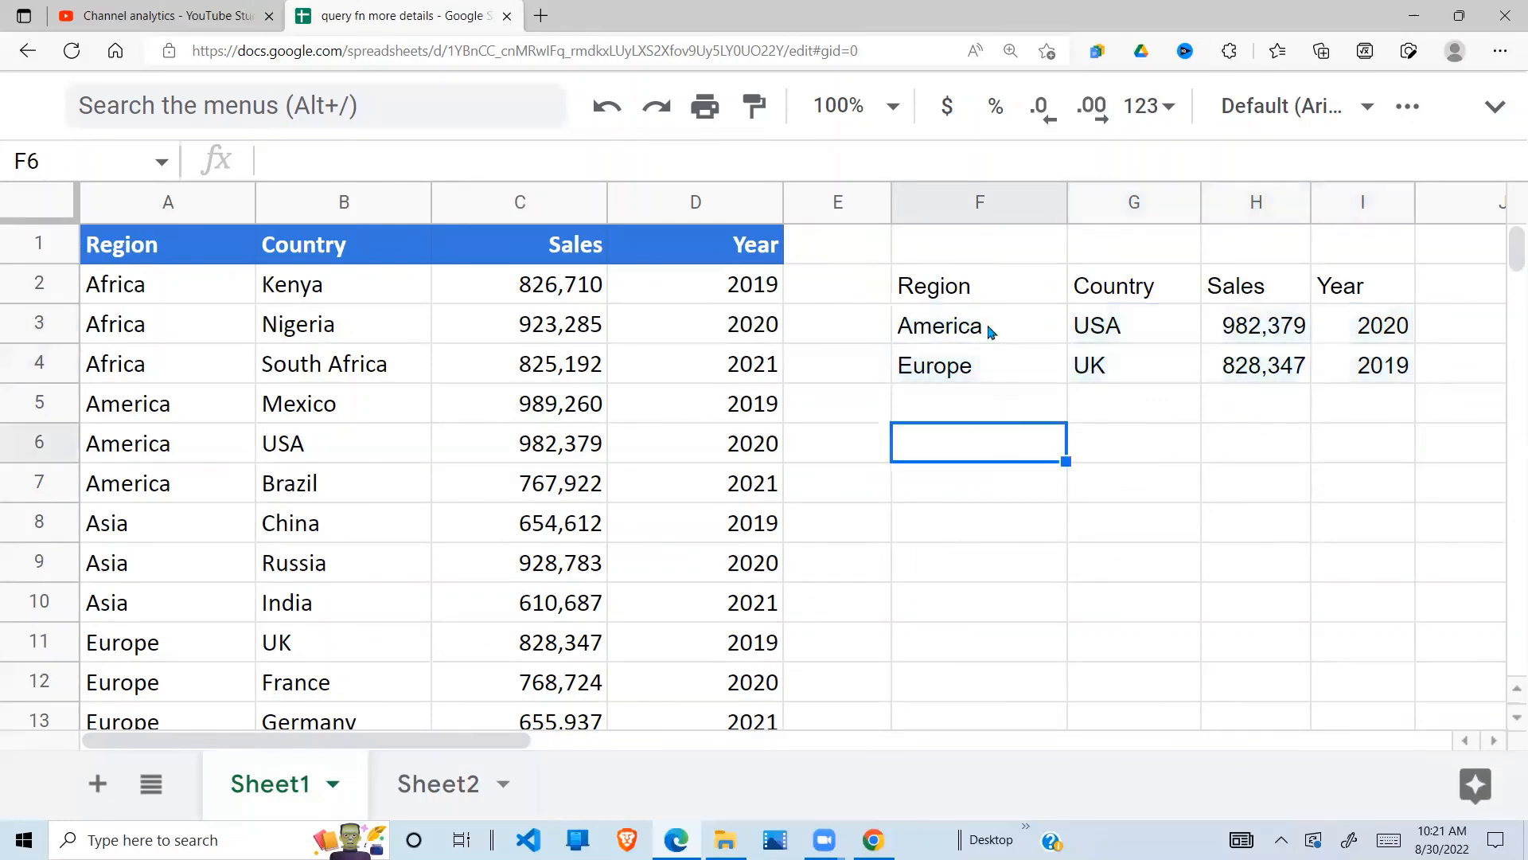
Step: Set the LIMIT value in F2's query to 3
{"action": "left_click", "coordinate": [959, 288]}
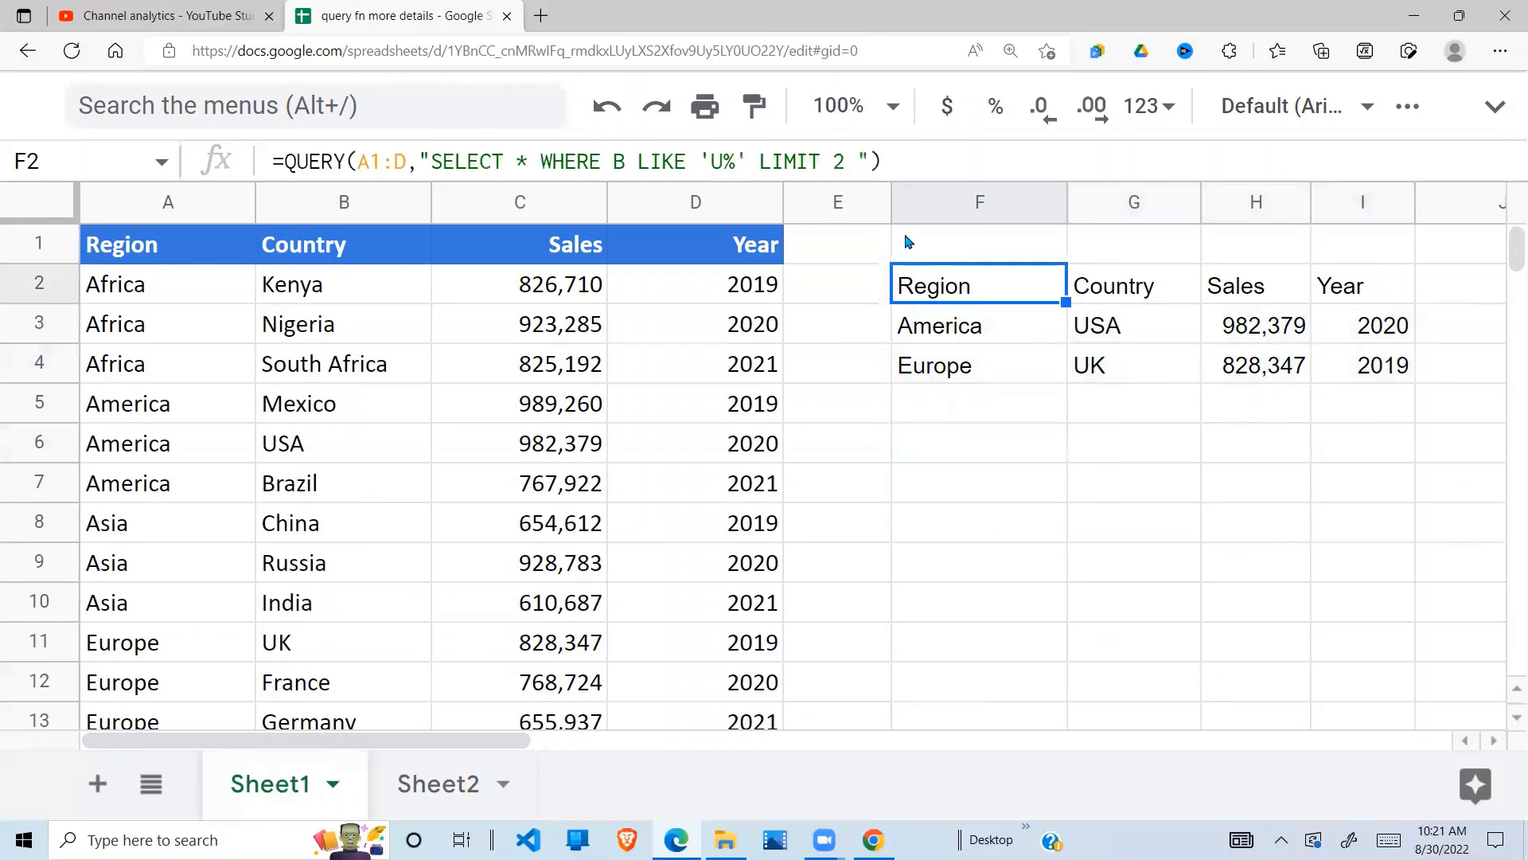
{"action": "left_click", "coordinate": [845, 161]}
{"action": "key", "text": "BackSpace"}
{"action": "type", "text": "3"}
{"action": "key", "text": "Return"}
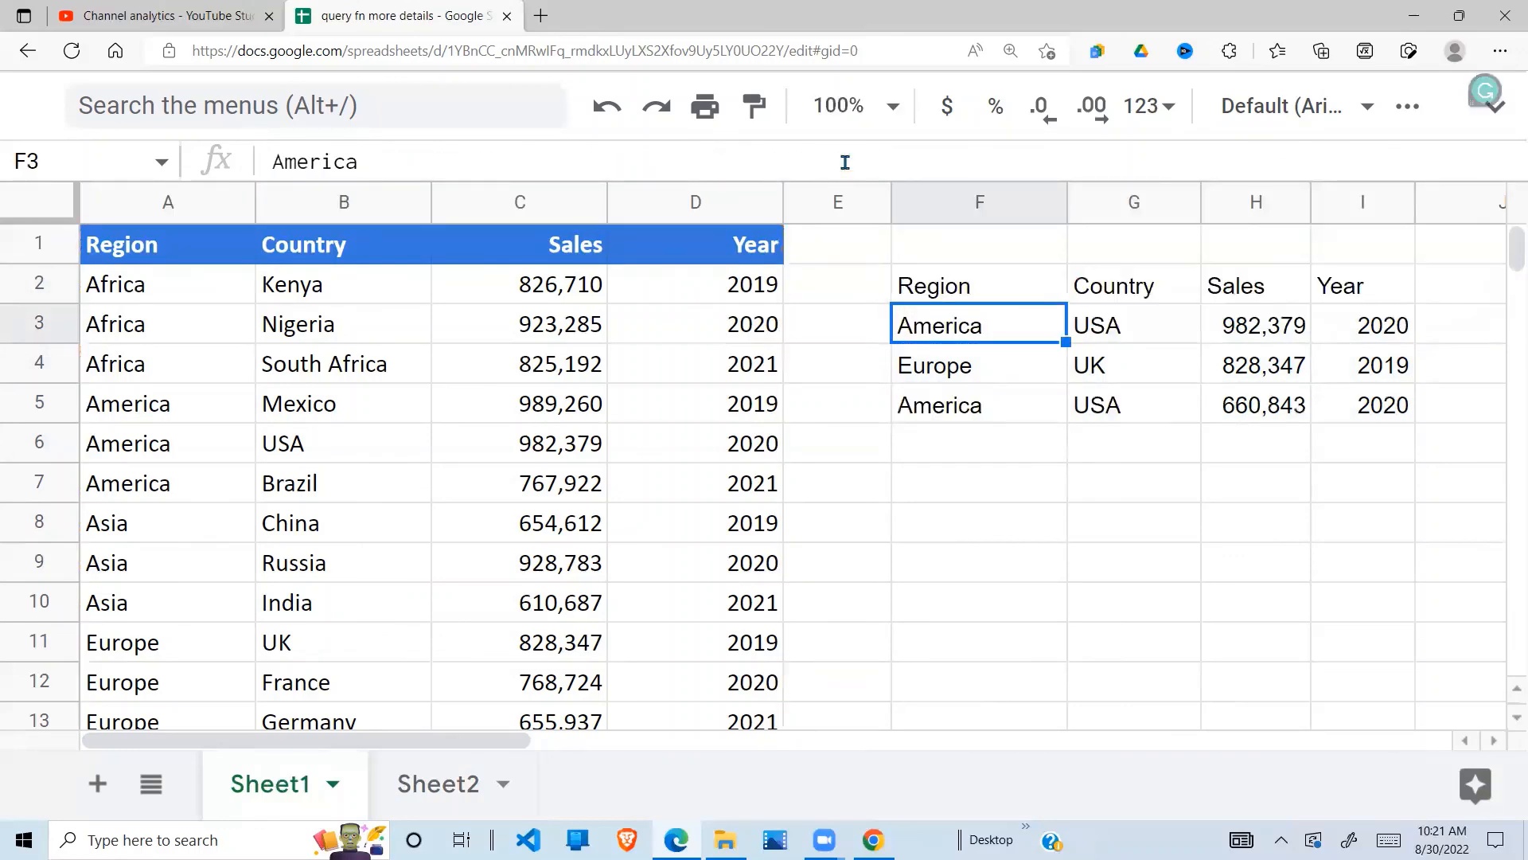
Step: Compare F2's LIMIT 3 formula with the Region values of the rows it returns
{"action": "left_click", "coordinate": [958, 293]}
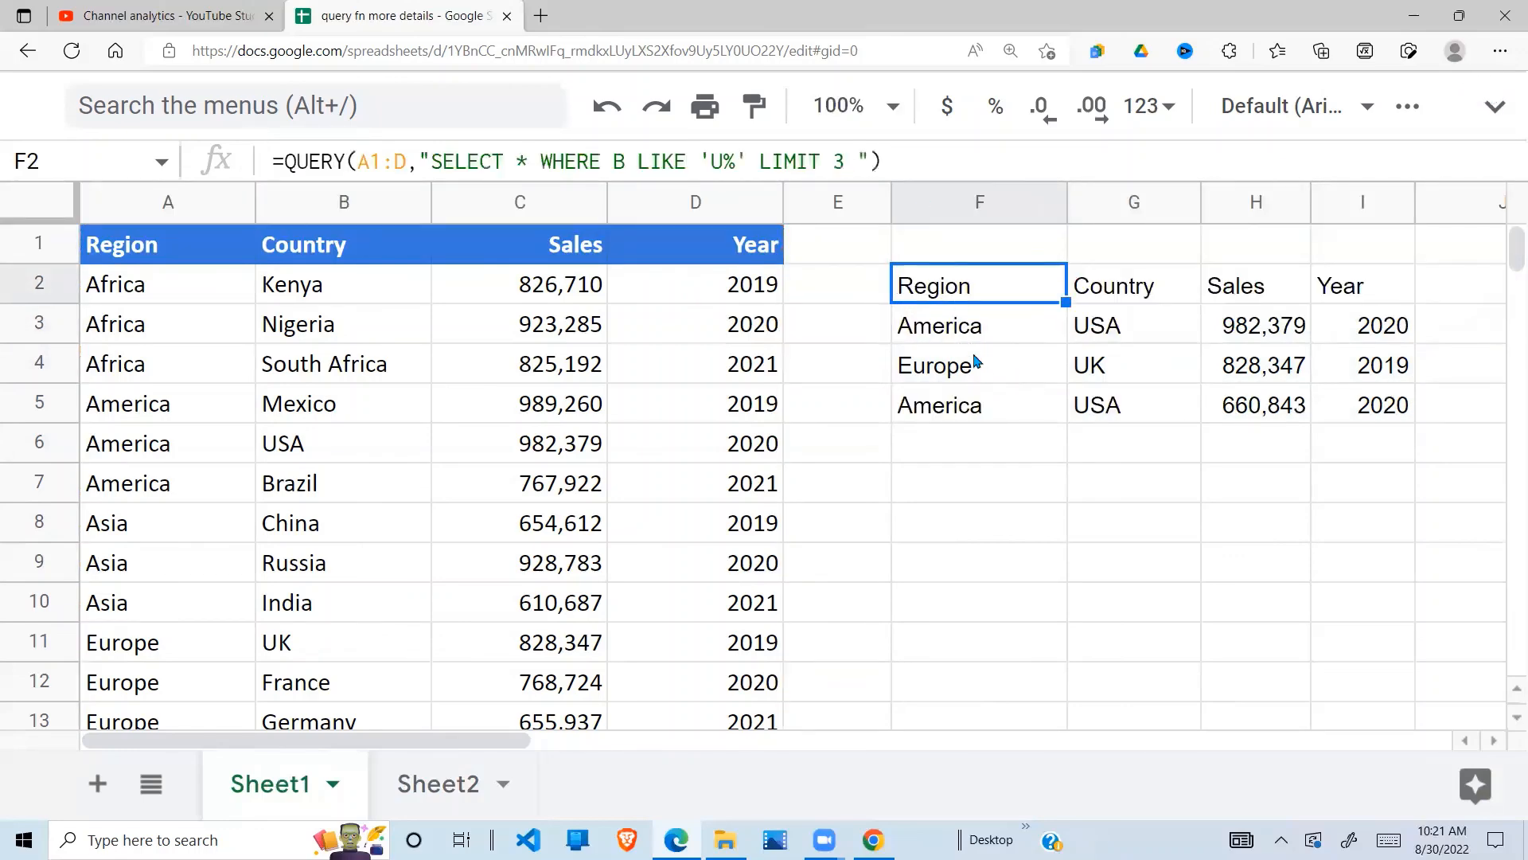
{"action": "left_click", "coordinate": [964, 379]}
{"action": "left_click_drag", "start_coordinate": [985, 331], "coordinate": [979, 406]}
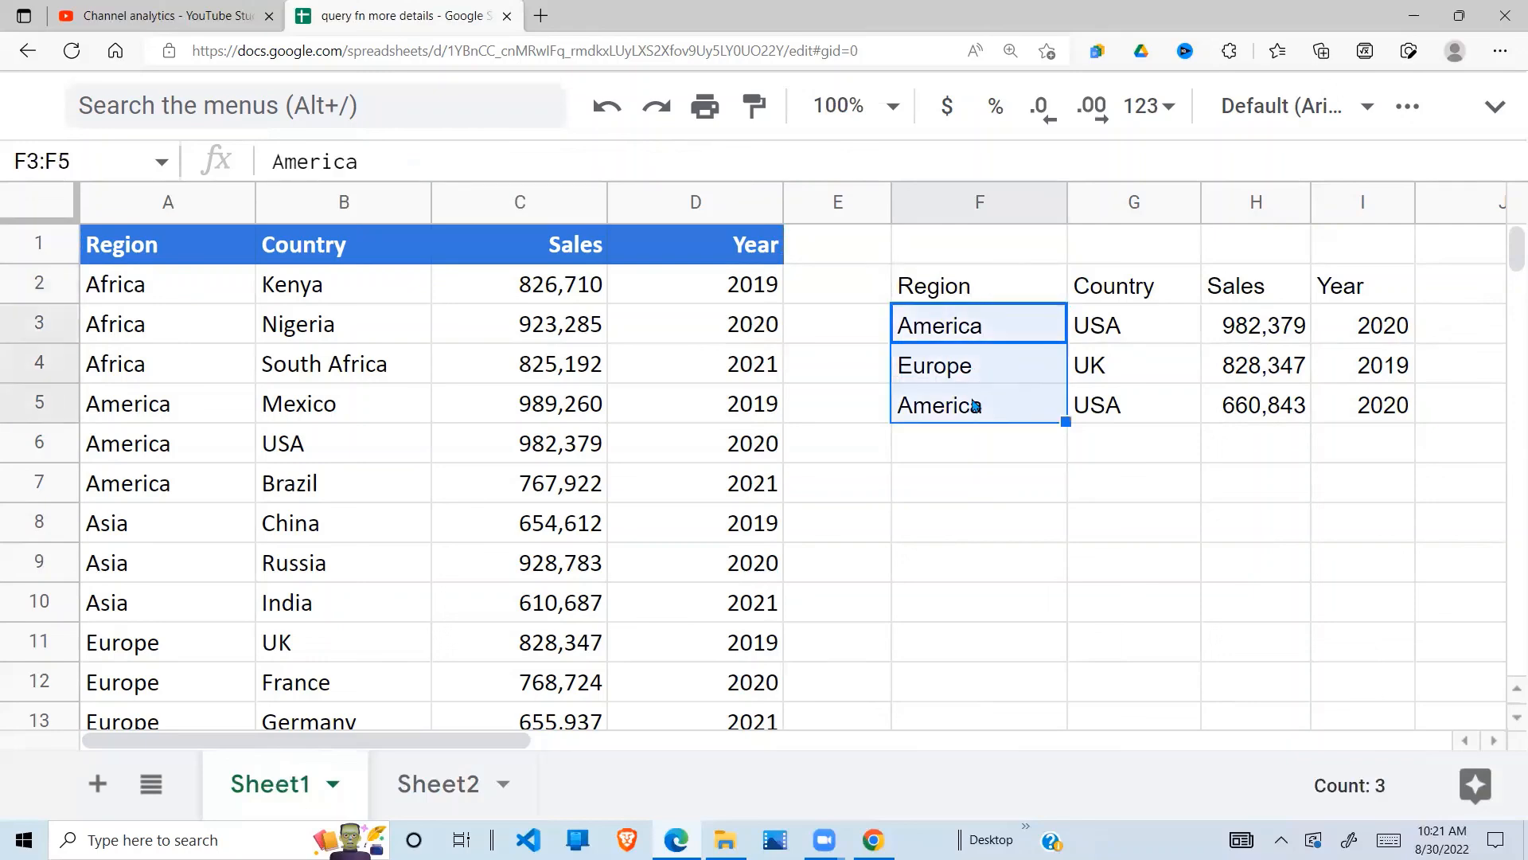
{"action": "left_click", "coordinate": [1011, 392]}
{"action": "left_click", "coordinate": [1014, 335]}
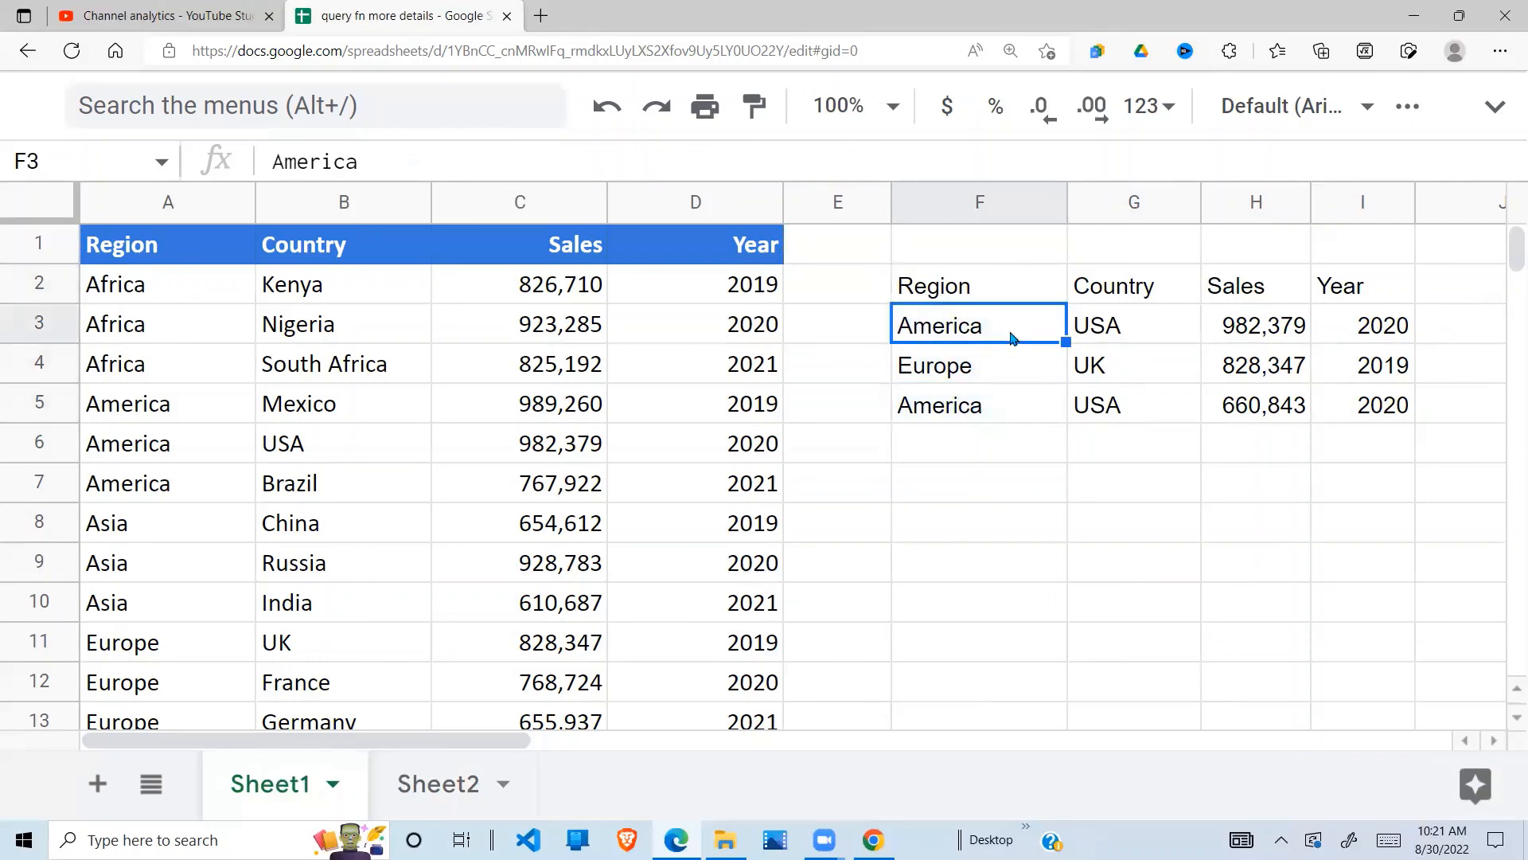